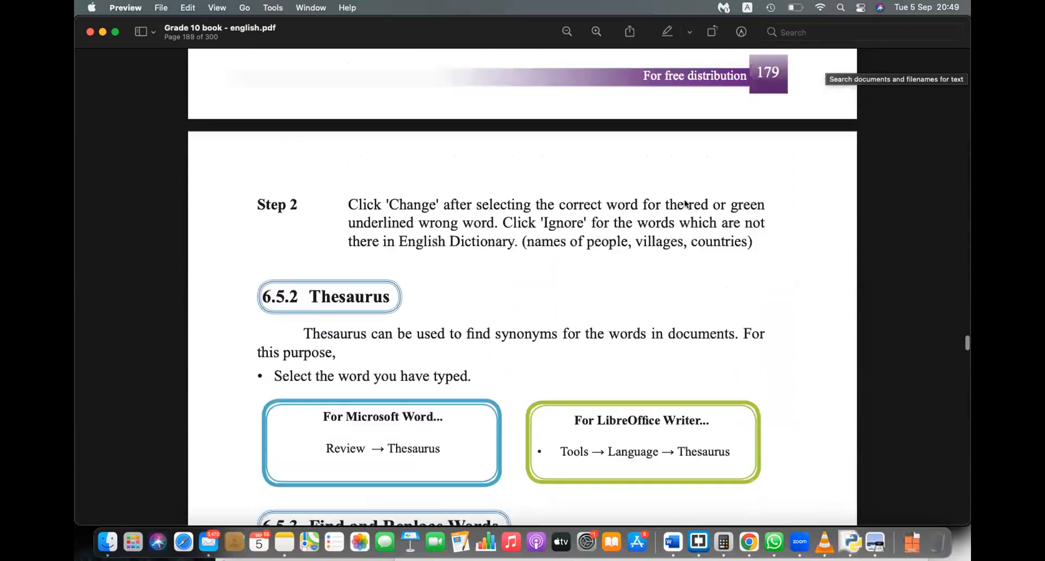
Step: Launch Microsoft Word and create a new blank document, Document2
scroll(686, 204, up, 8)
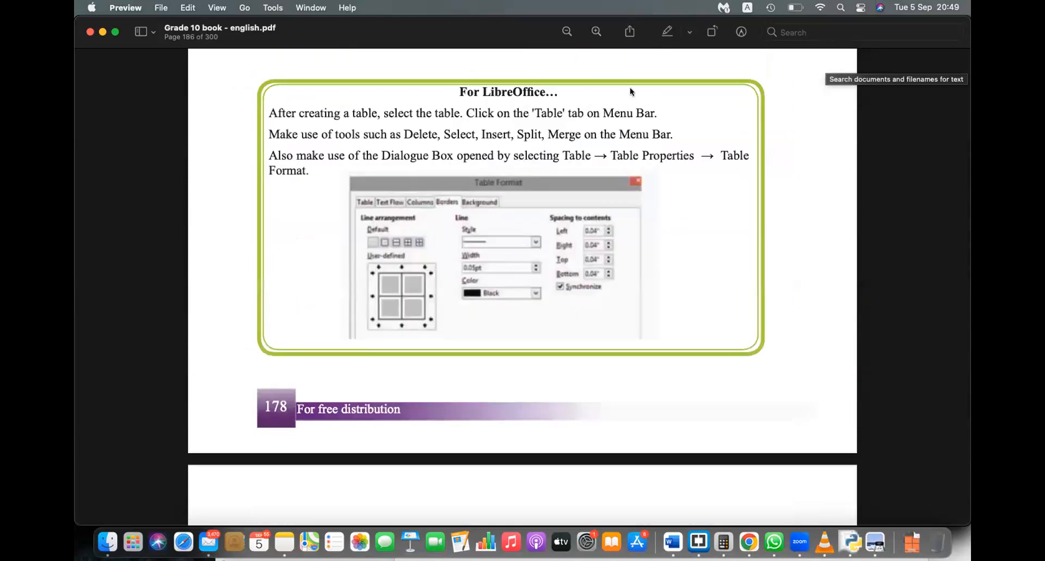
scroll(578, 199, up, 10)
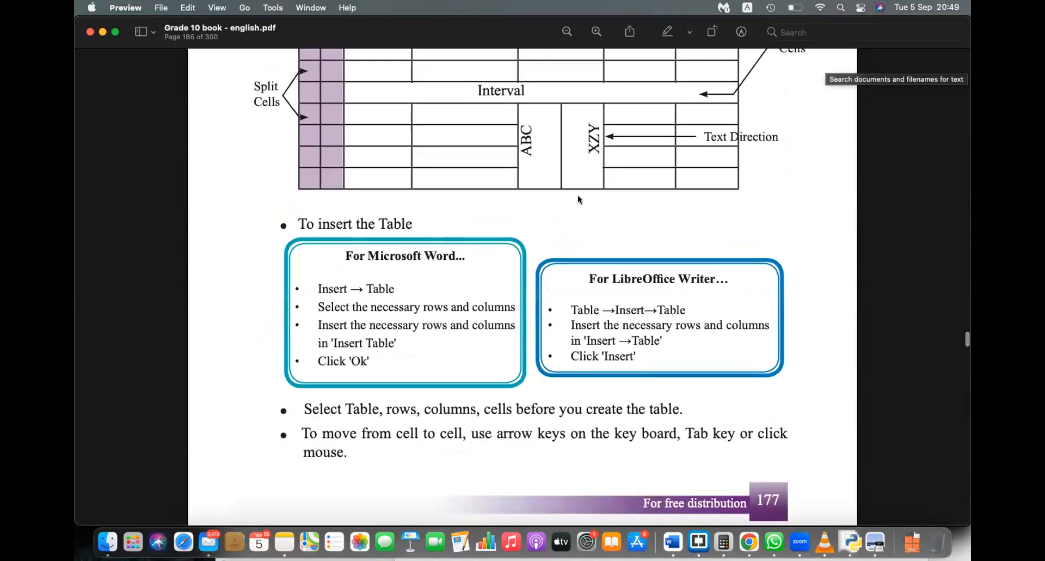
scroll(578, 199, up, 15)
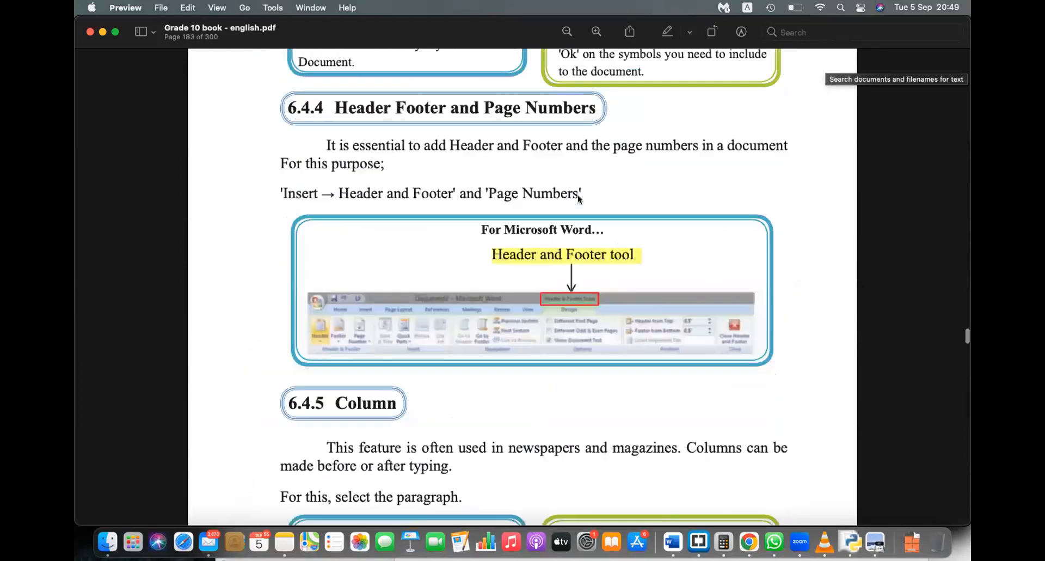
scroll(579, 199, up, 10)
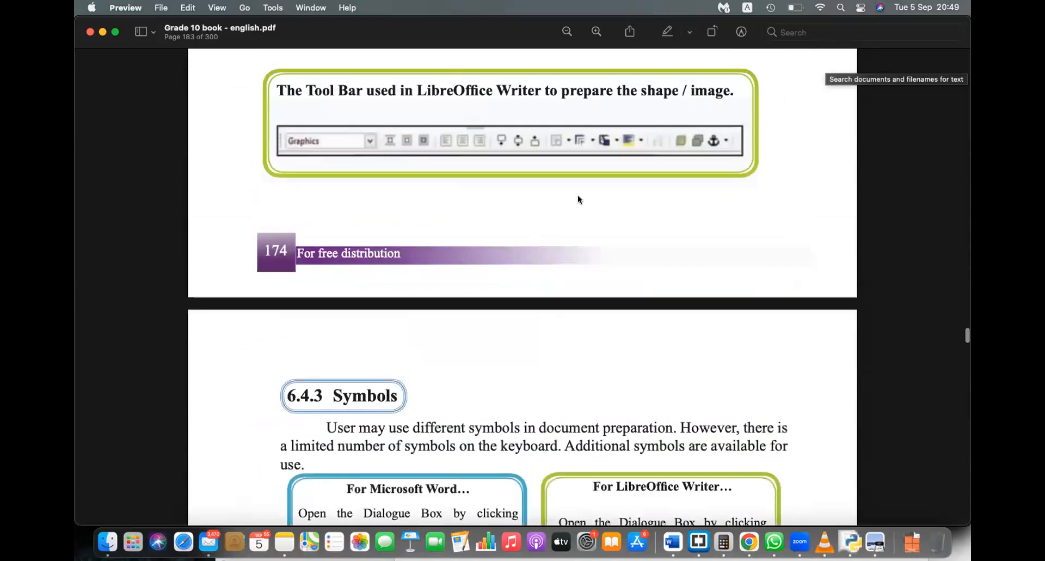
scroll(578, 197, up, 5)
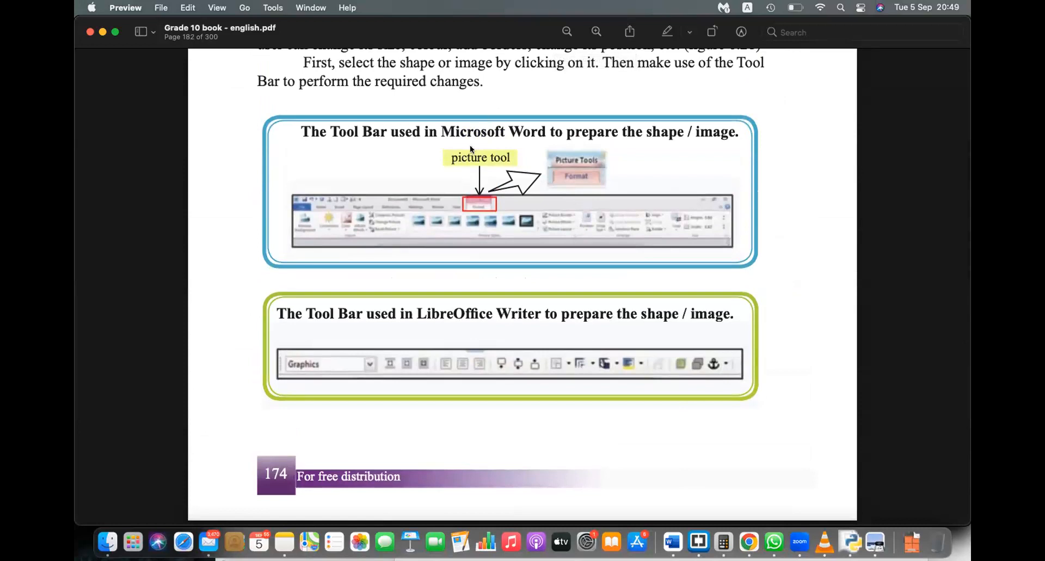
scroll(521, 158, down, 10)
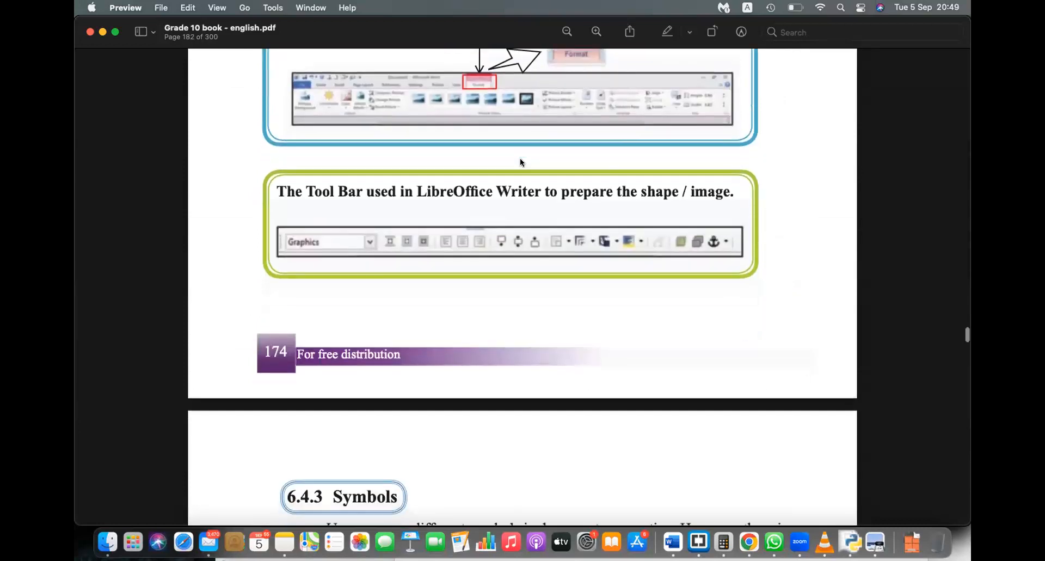
scroll(520, 158, down, 10)
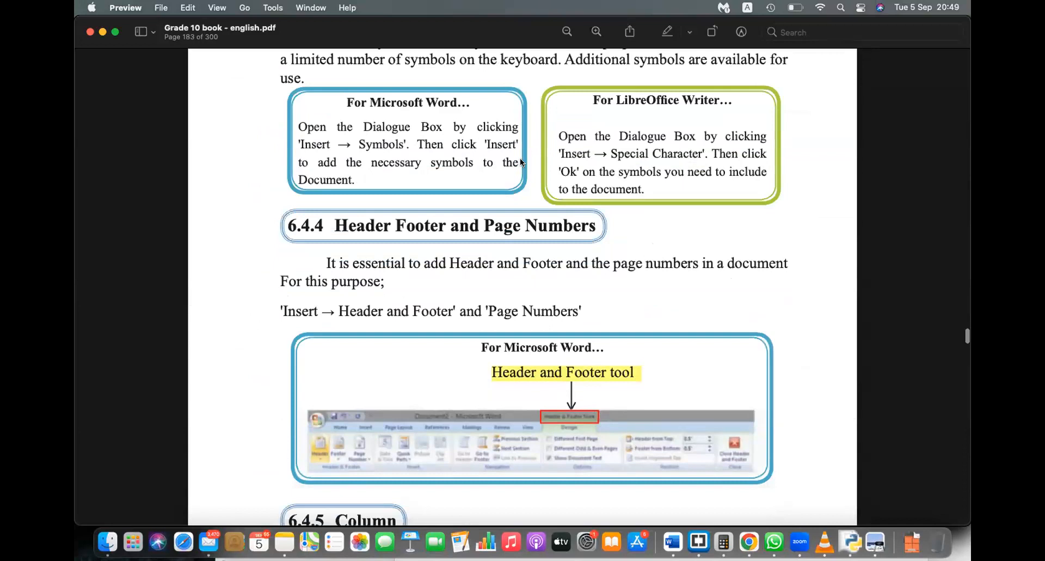
scroll(520, 158, down, 15)
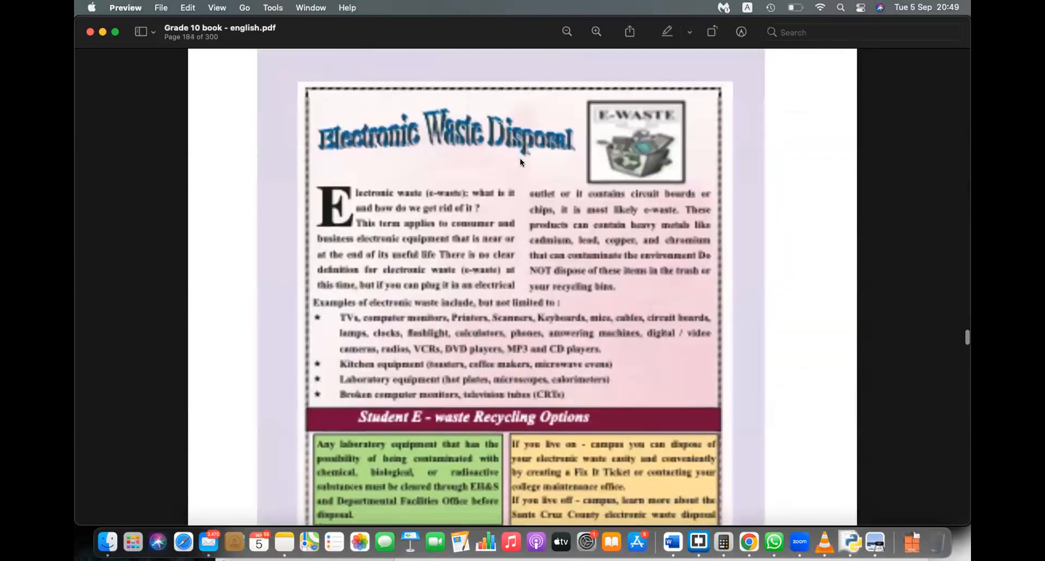
scroll(520, 157, down, 15)
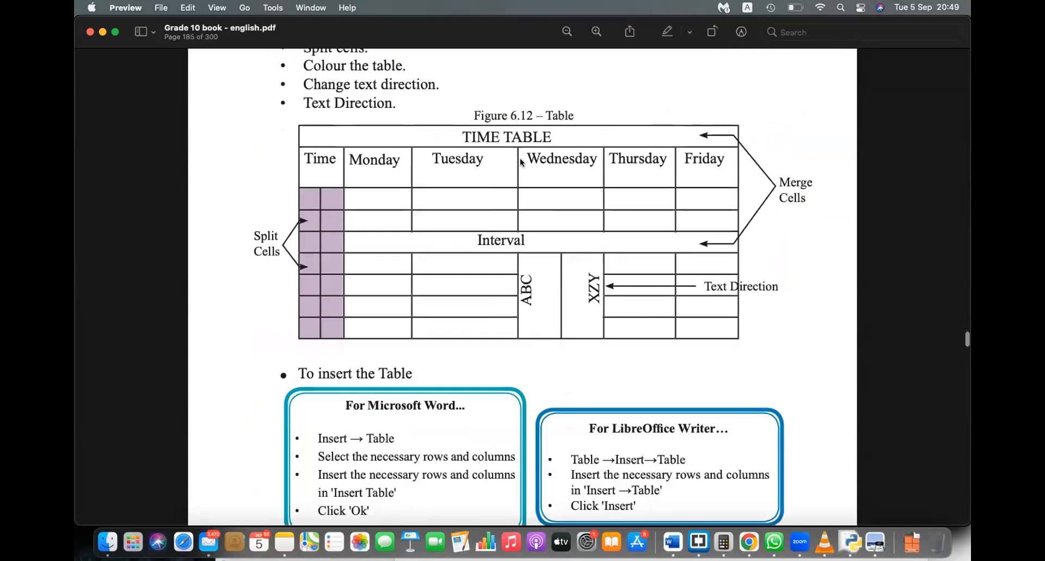
scroll(521, 161, down, 15)
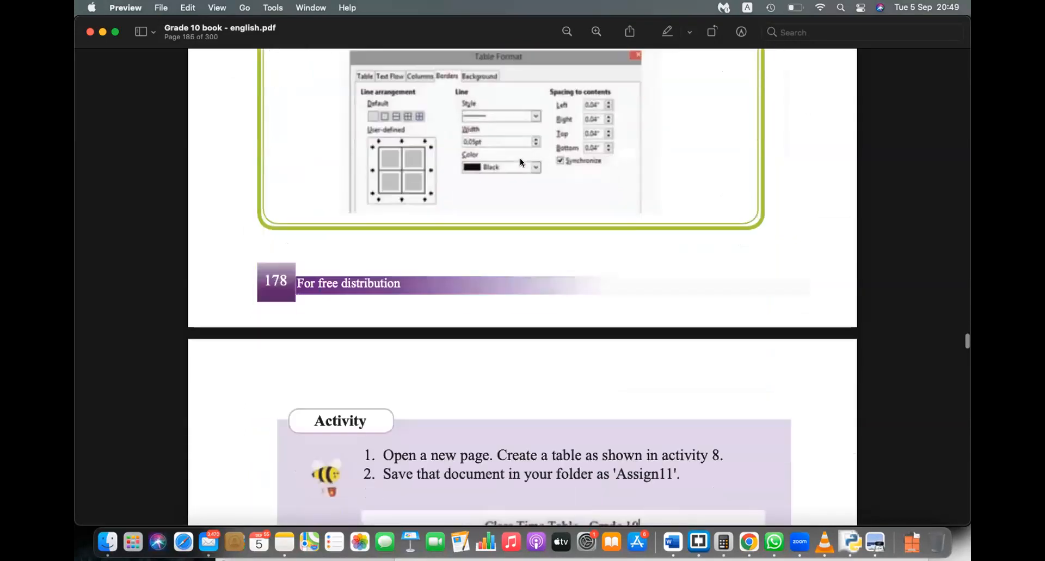
scroll(520, 161, down, 12)
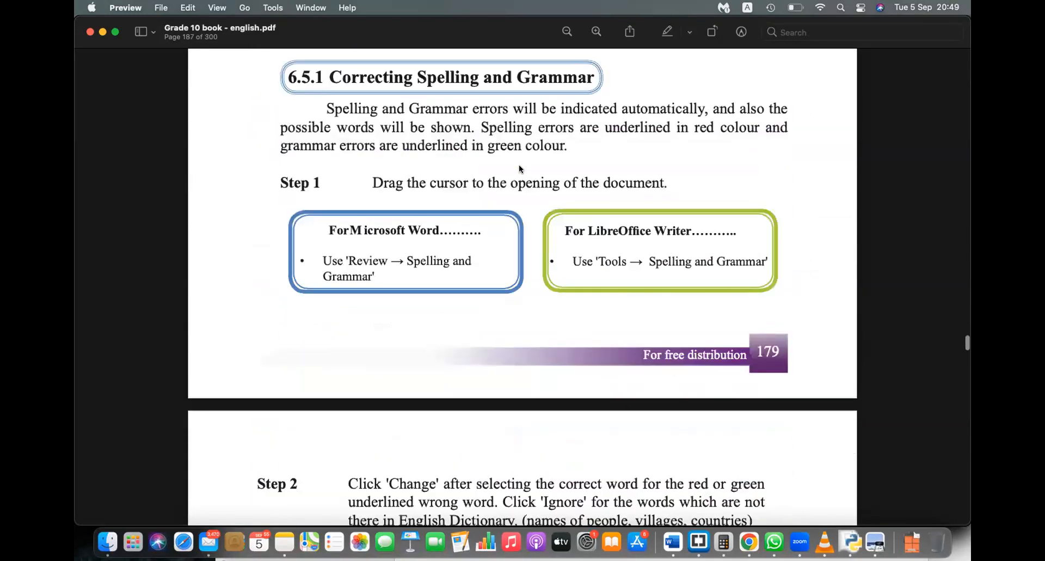
scroll(520, 168, up, 3)
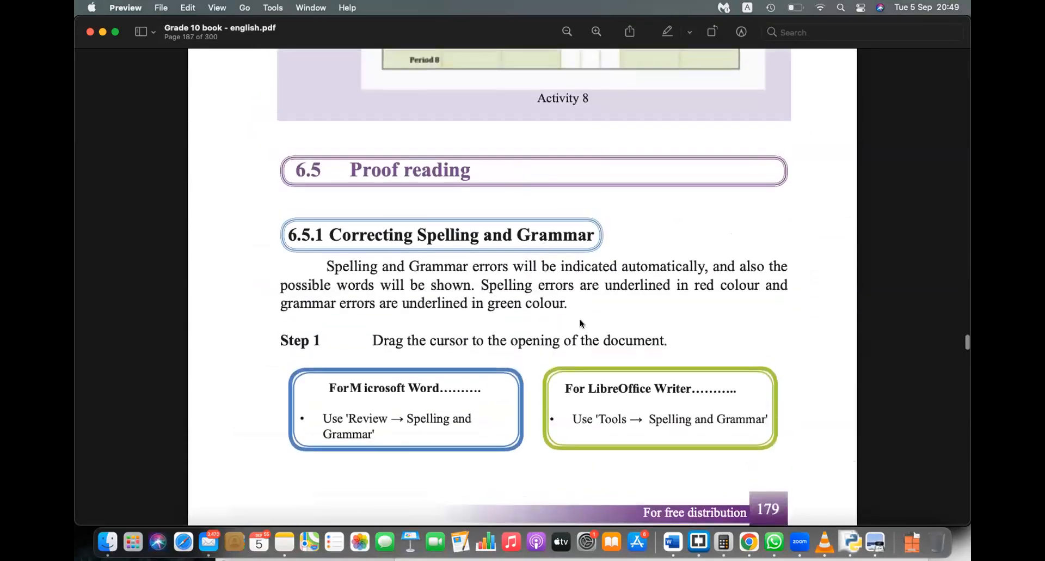
click(673, 542)
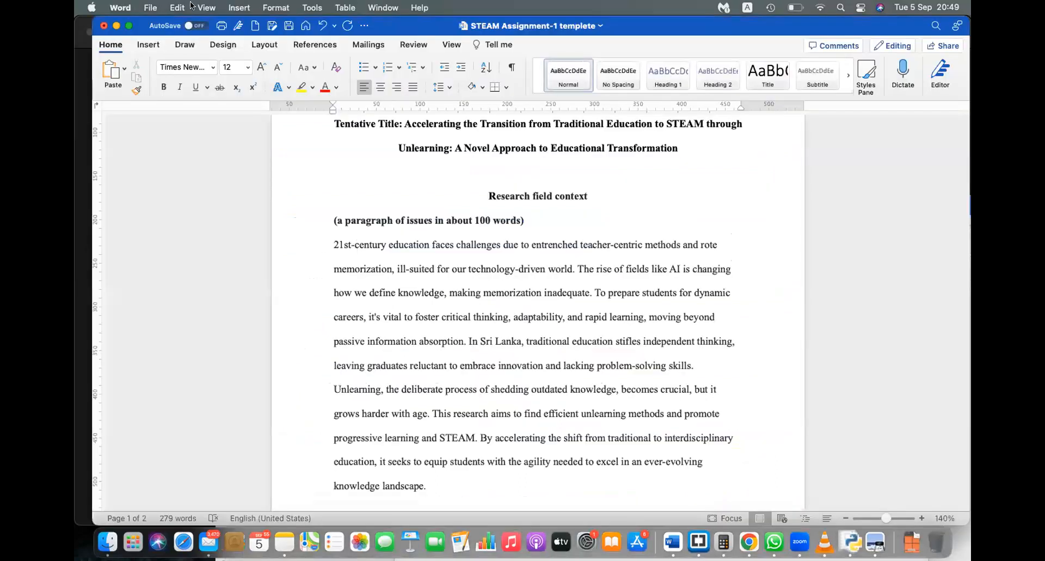
click(150, 8)
click(157, 29)
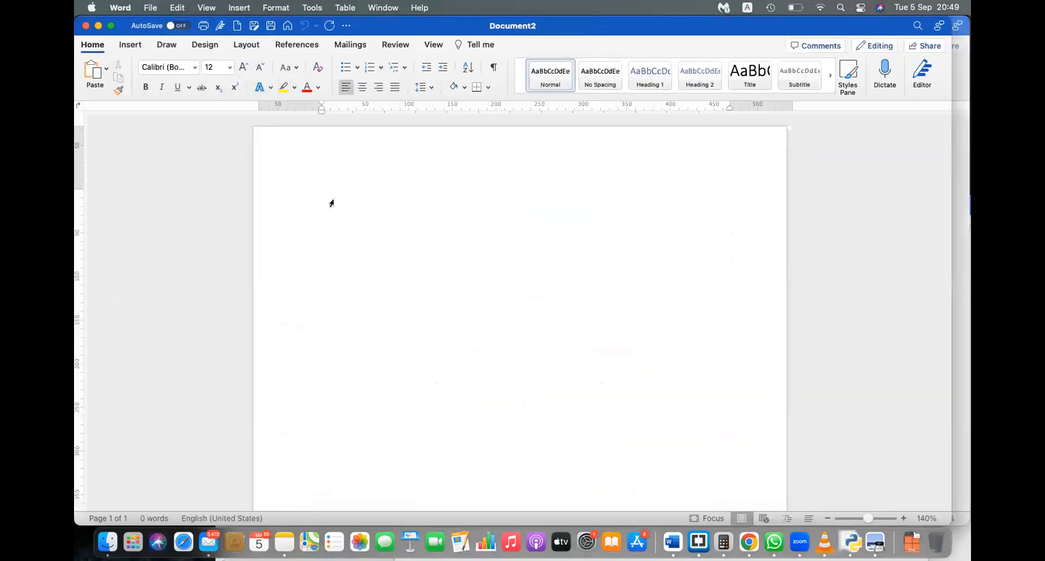
Step: Show the Insert > Pictures list of picture sources
click(123, 46)
click(208, 68)
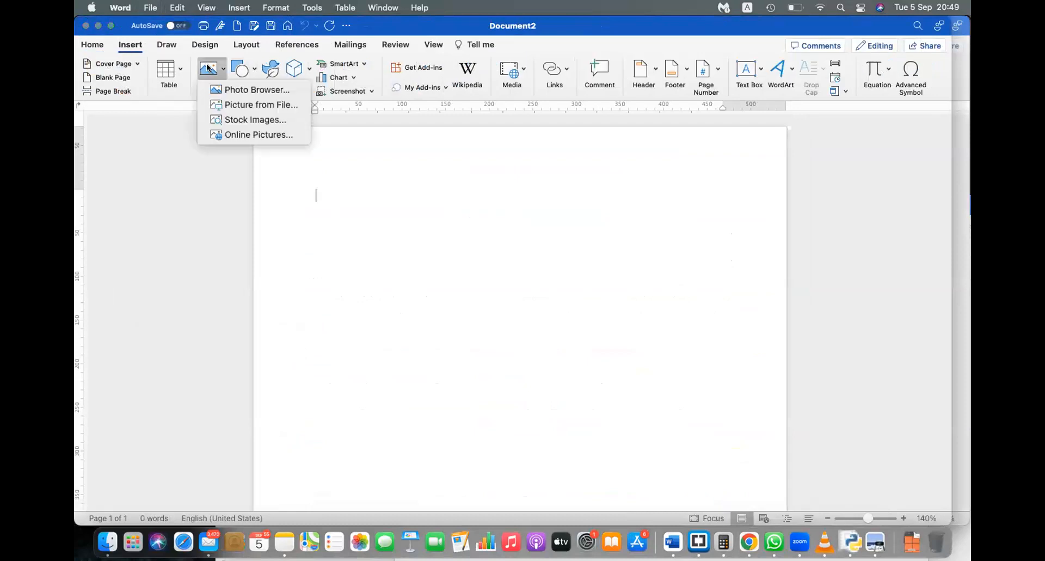
click(241, 88)
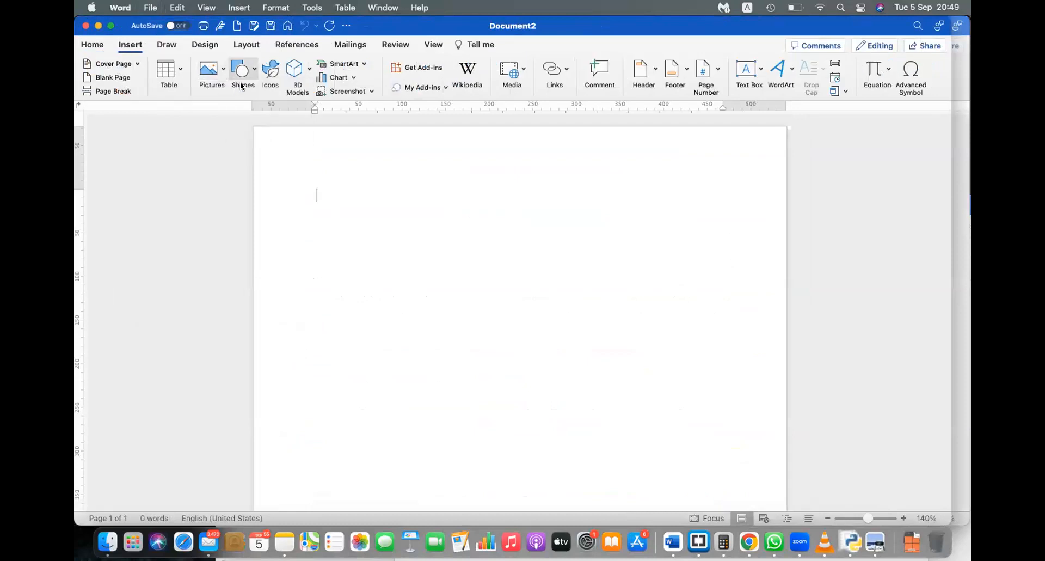
click(198, 81)
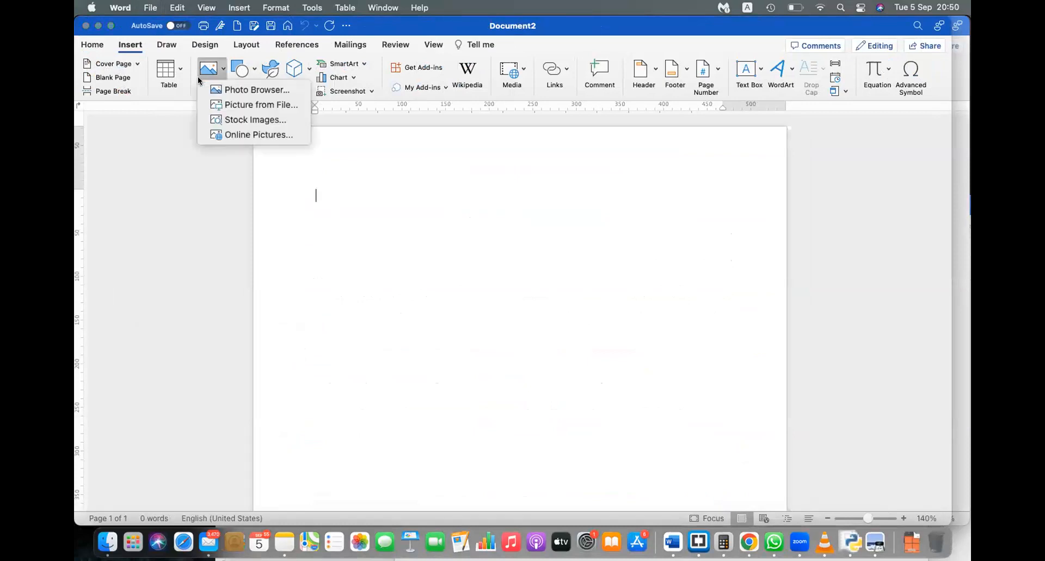
click(248, 95)
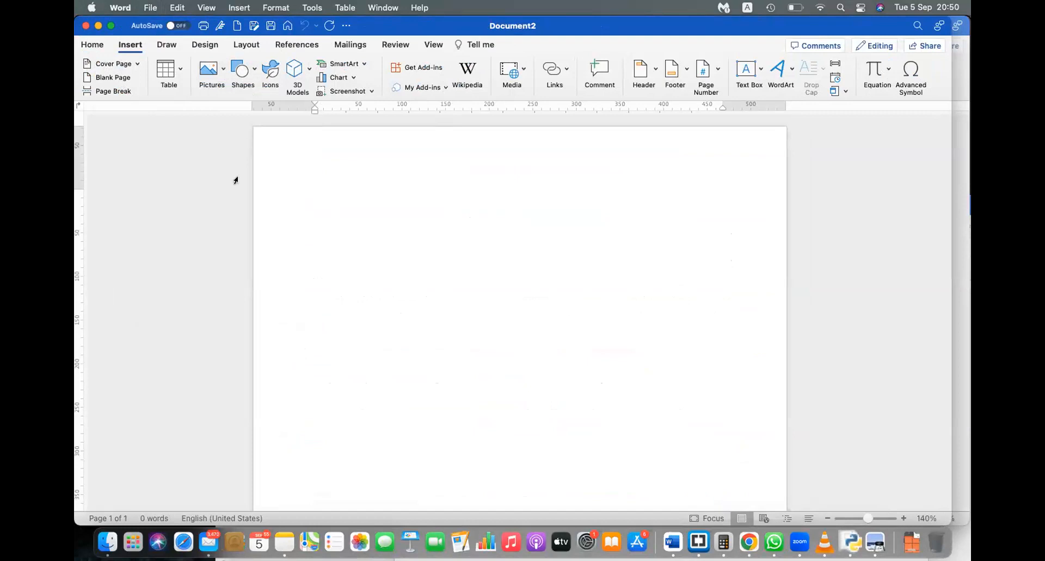
click(210, 70)
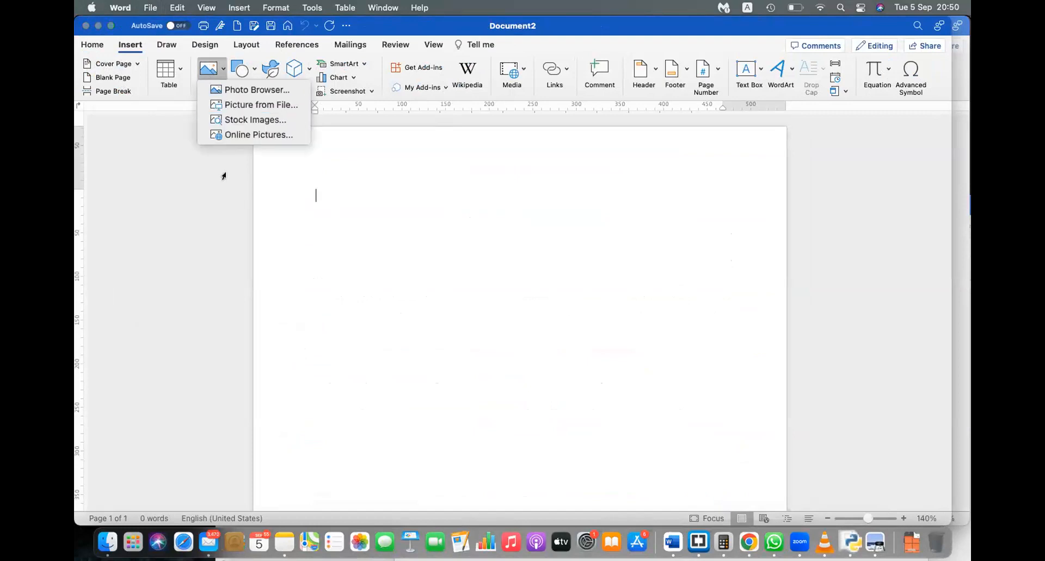
Step: Choose Picture from File, pick 147085563.jpg in Documents and preview it with Quick Look
click(256, 105)
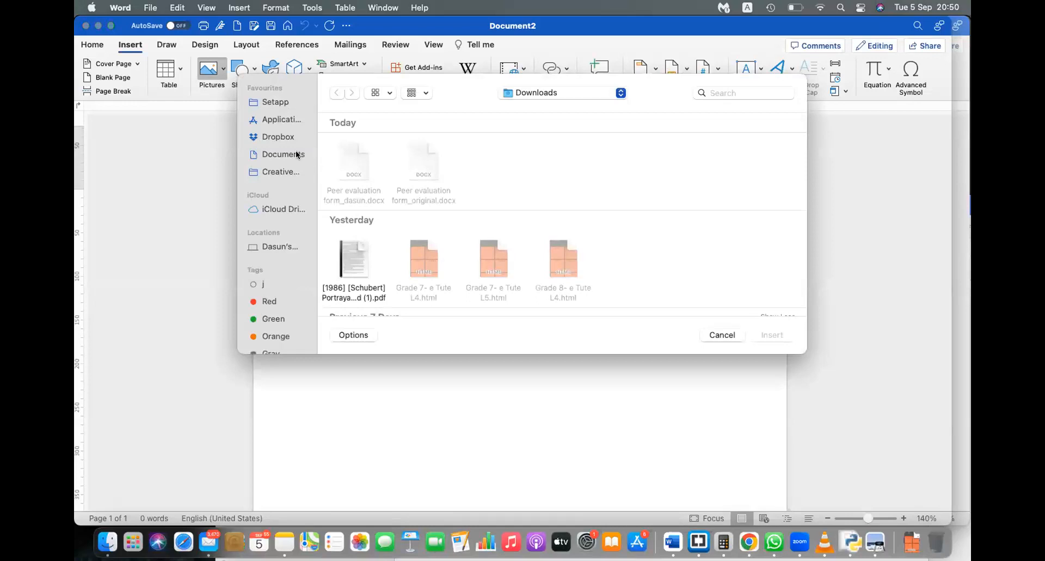
click(298, 155)
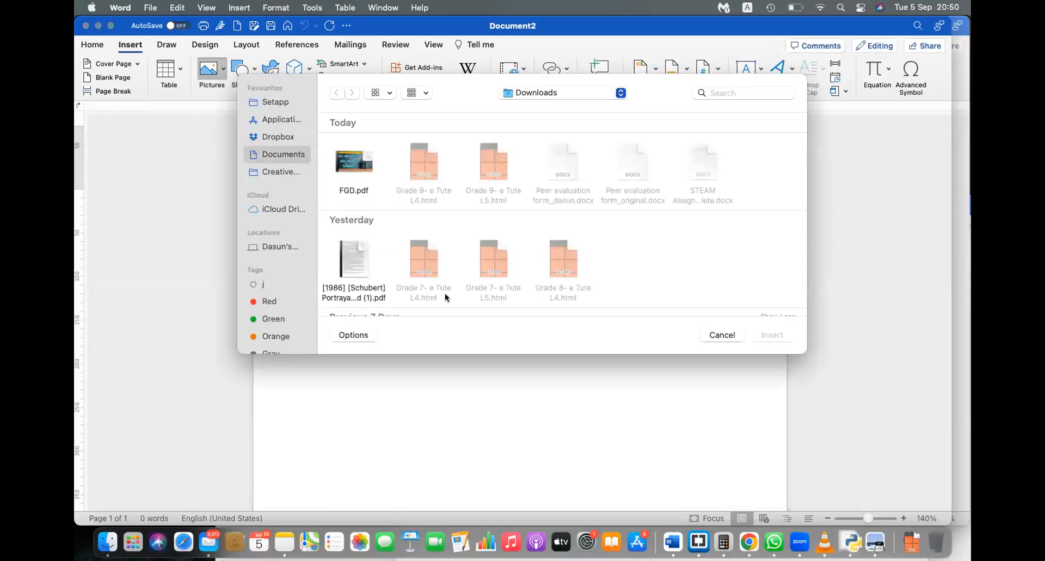
scroll(446, 297, down, 5)
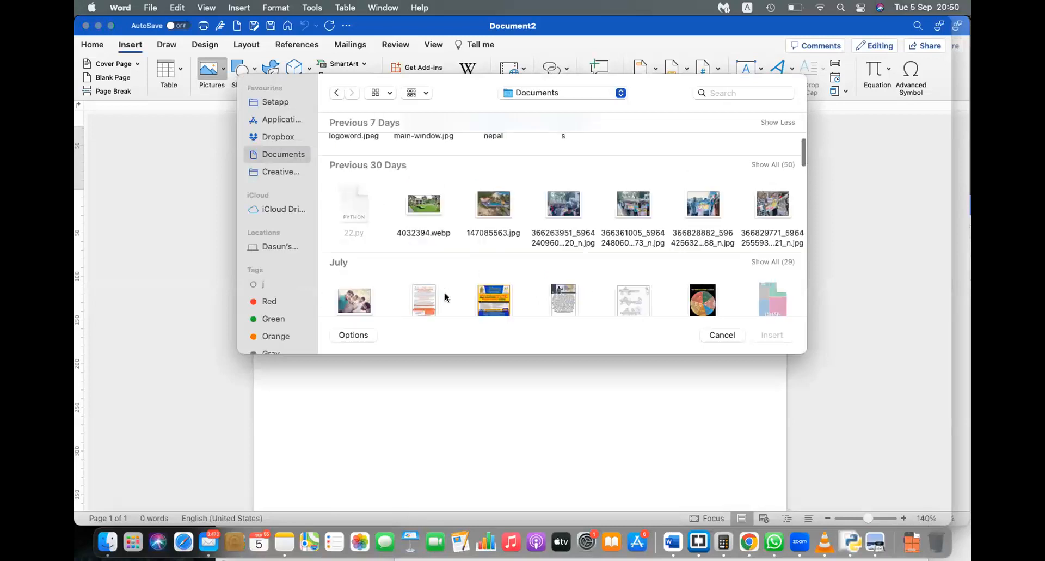
click(494, 205)
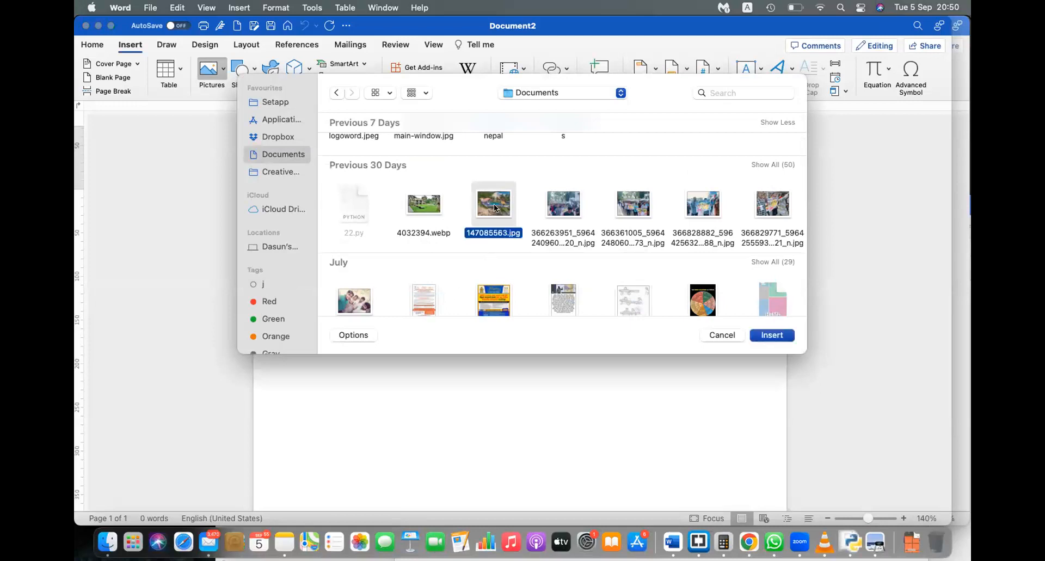
right_click(494, 204)
click(519, 249)
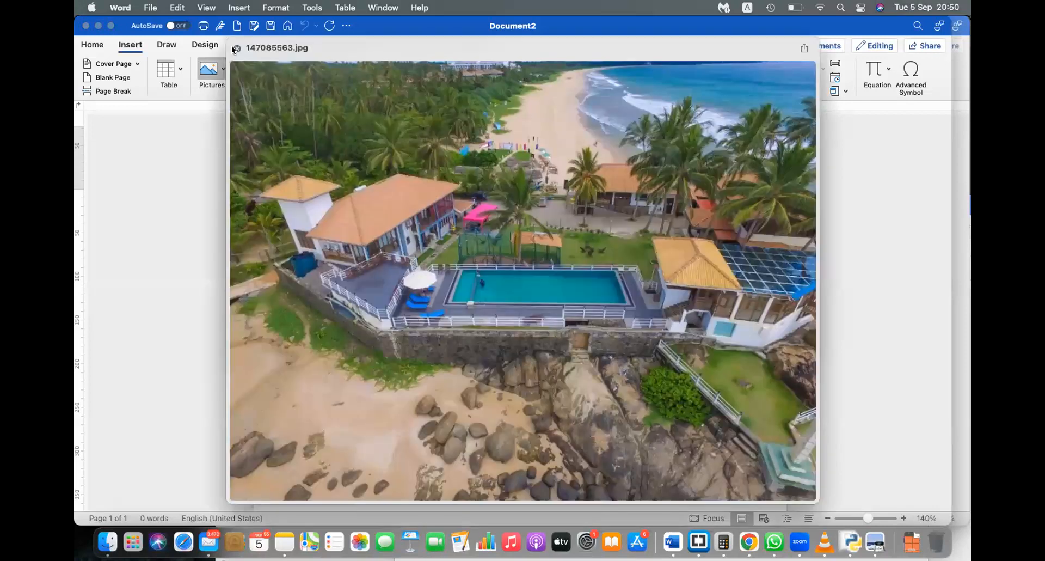
click(235, 49)
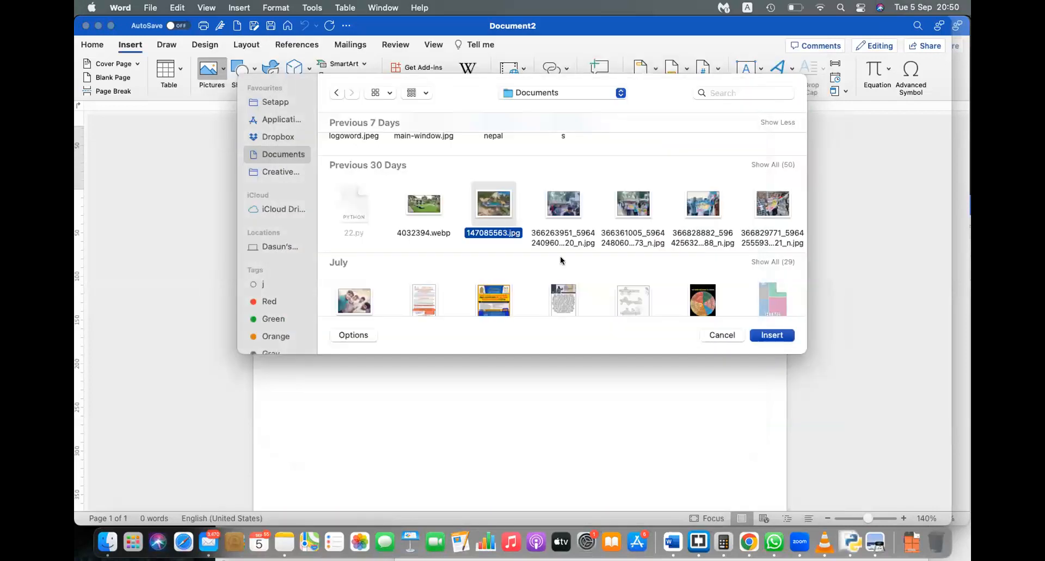
Step: Insert the beach resort photo, then delete it to leave the page blank
click(765, 334)
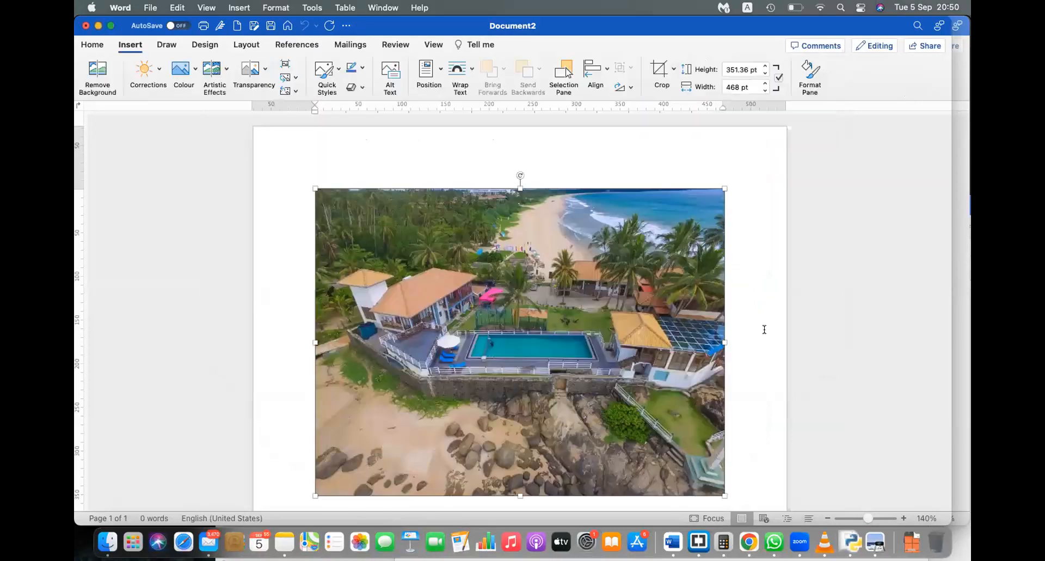
scroll(592, 339, down, 3)
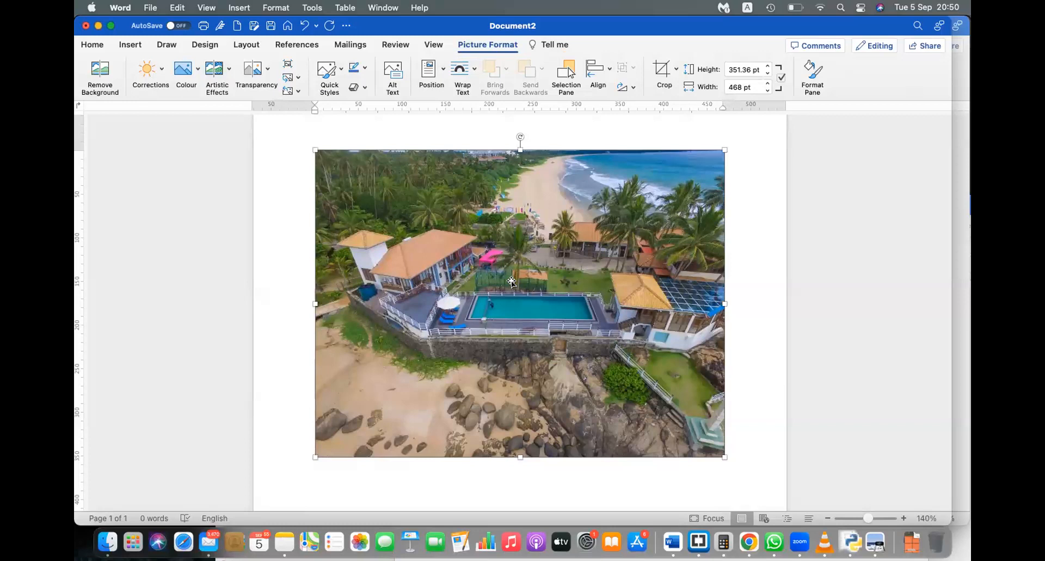
key(BackSpace)
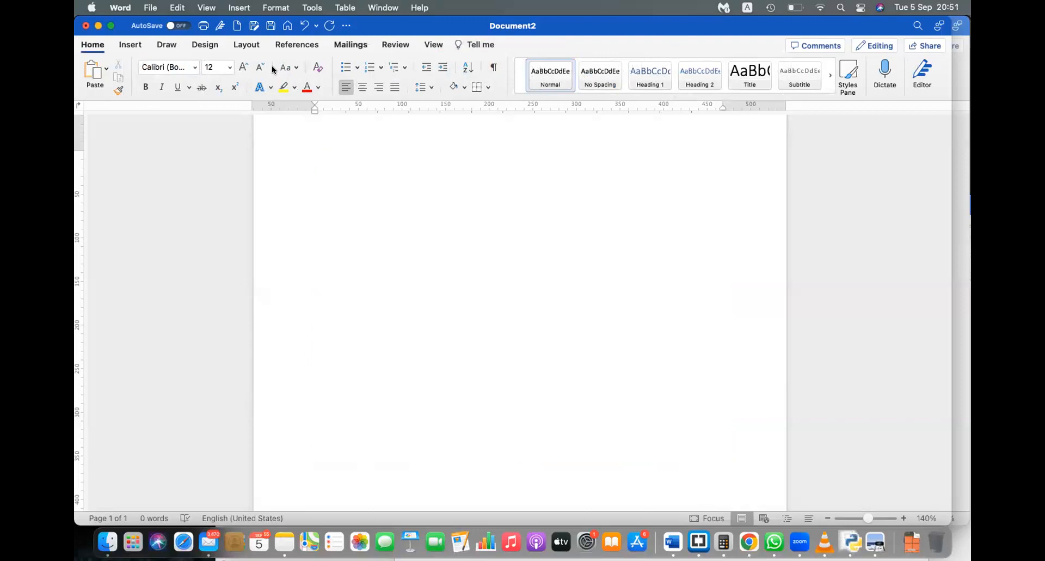
Step: Open the Picture from File chooser via Insert > Pictures
click(132, 45)
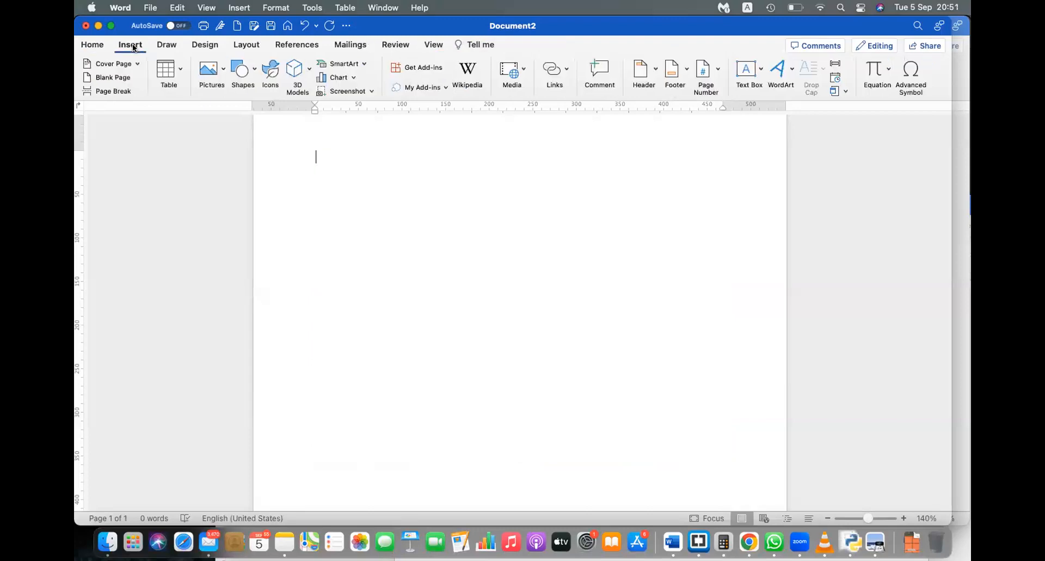
click(206, 68)
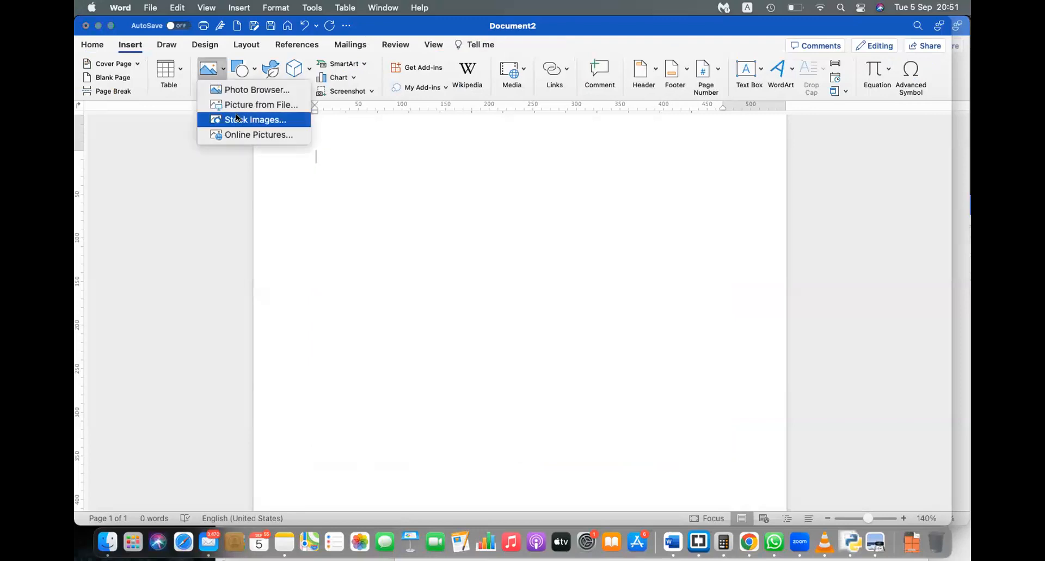
click(240, 94)
click(211, 75)
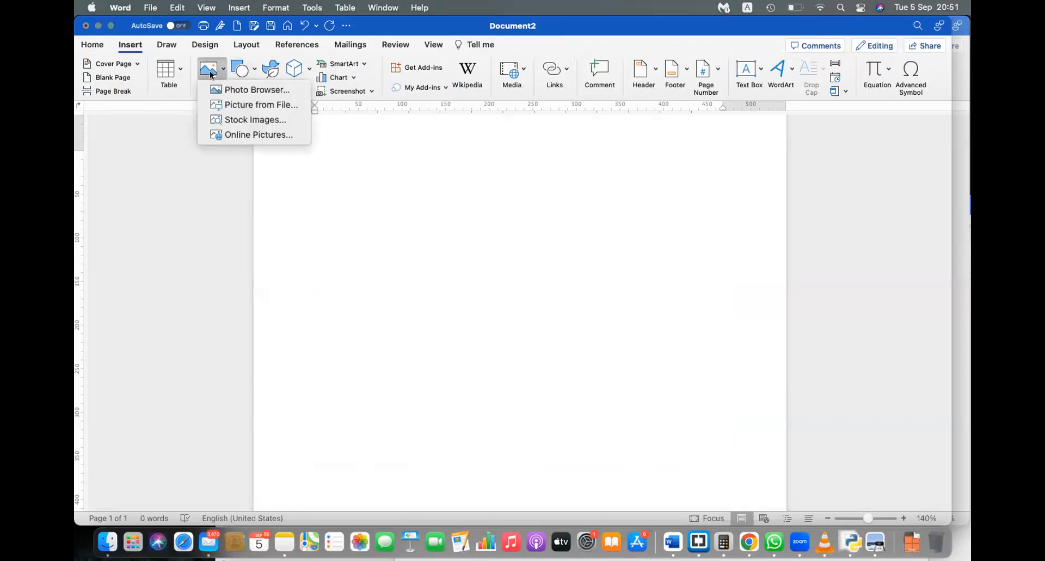
click(256, 105)
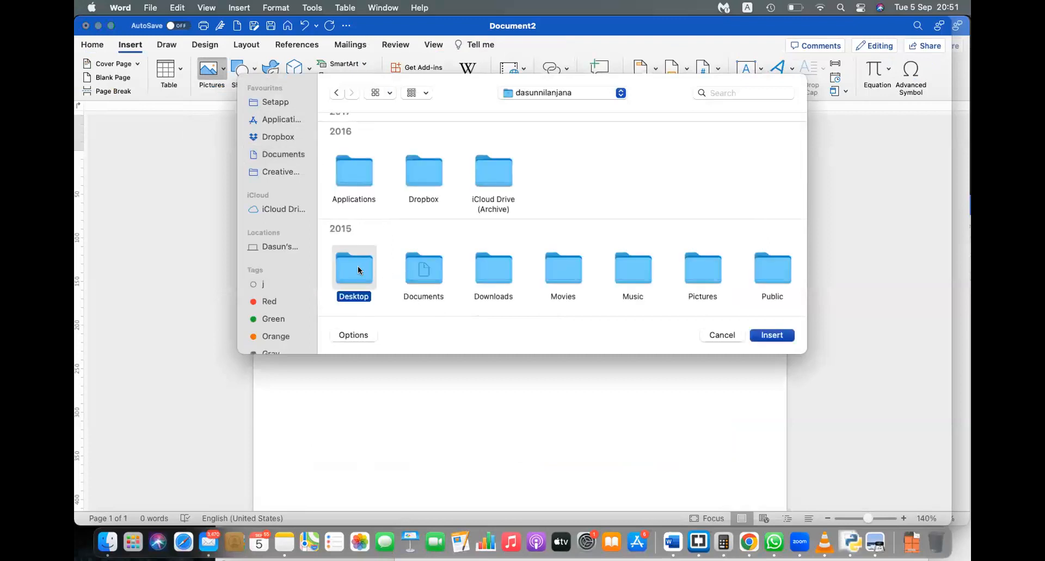
Step: Insert the beach resort pool photo from the Documents folder
double_click(358, 269)
scroll(496, 231, down, 3)
scroll(497, 231, down, 10)
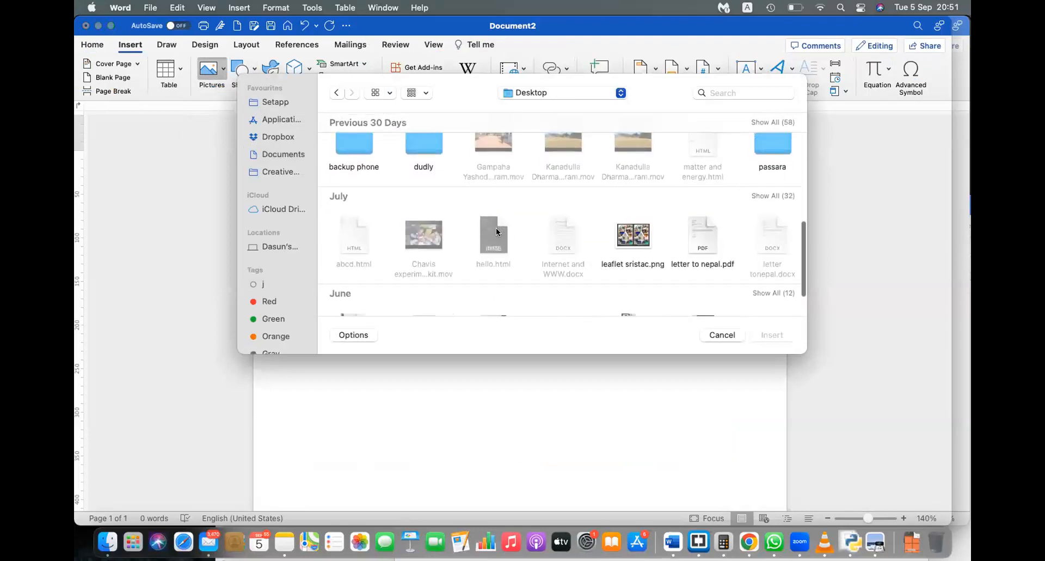
scroll(497, 231, down, 3)
click(285, 155)
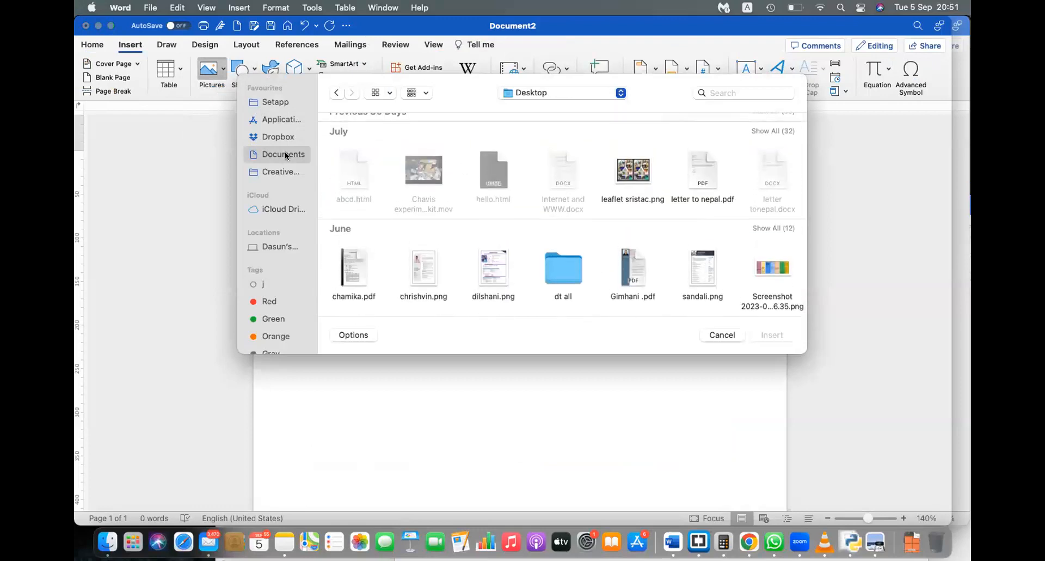
scroll(469, 252, down, 5)
scroll(485, 267, up, 2)
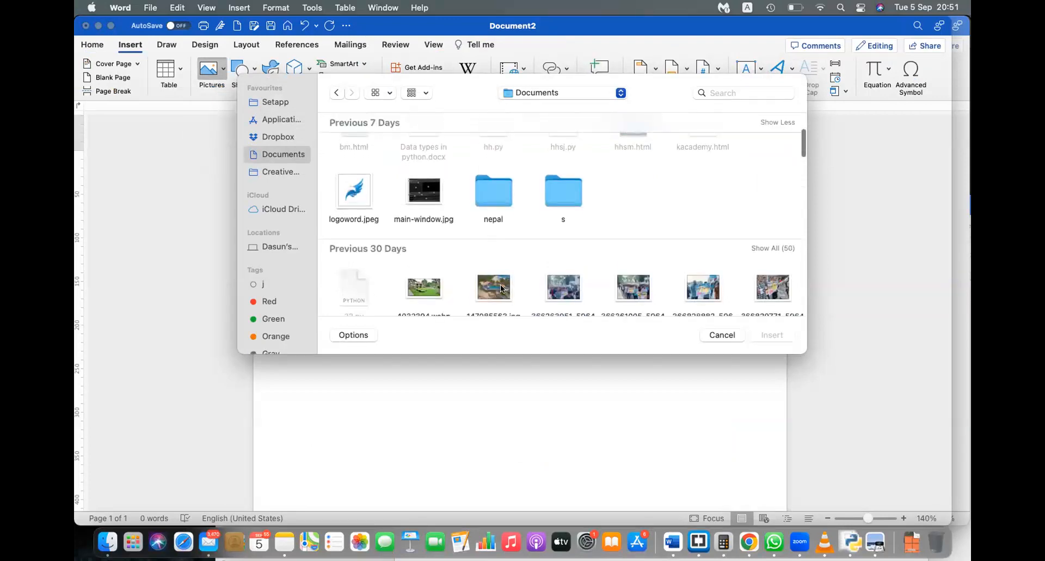
double_click(490, 276)
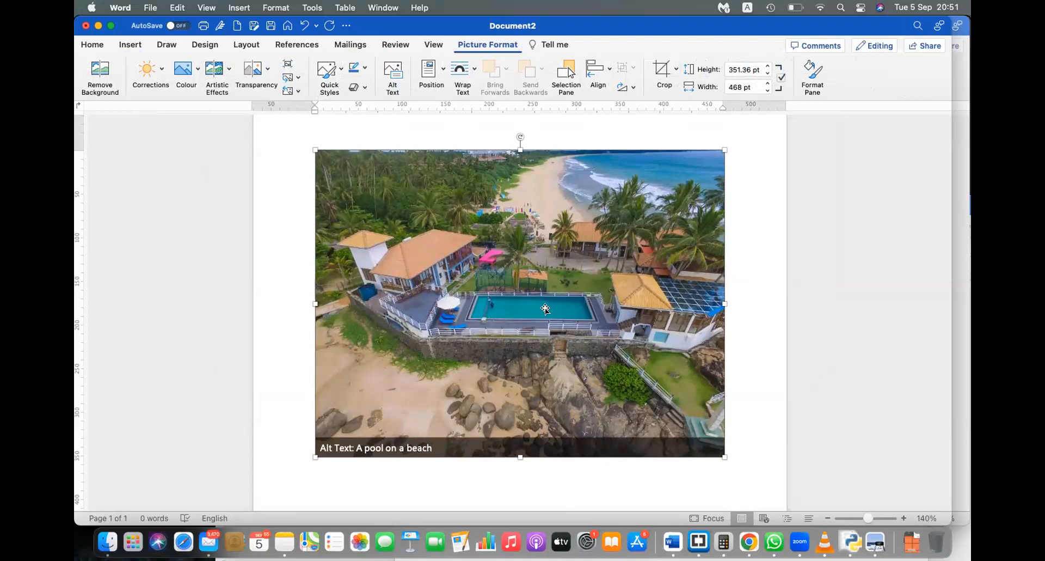
click(765, 338)
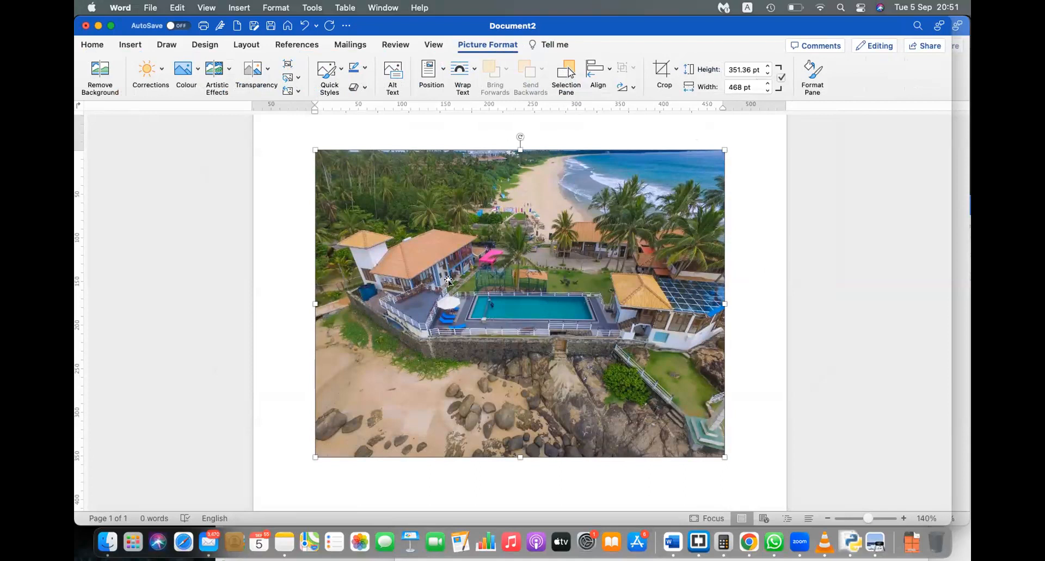
Step: Insert the photo of the man speaking into a microphone from Documents
click(130, 45)
click(209, 69)
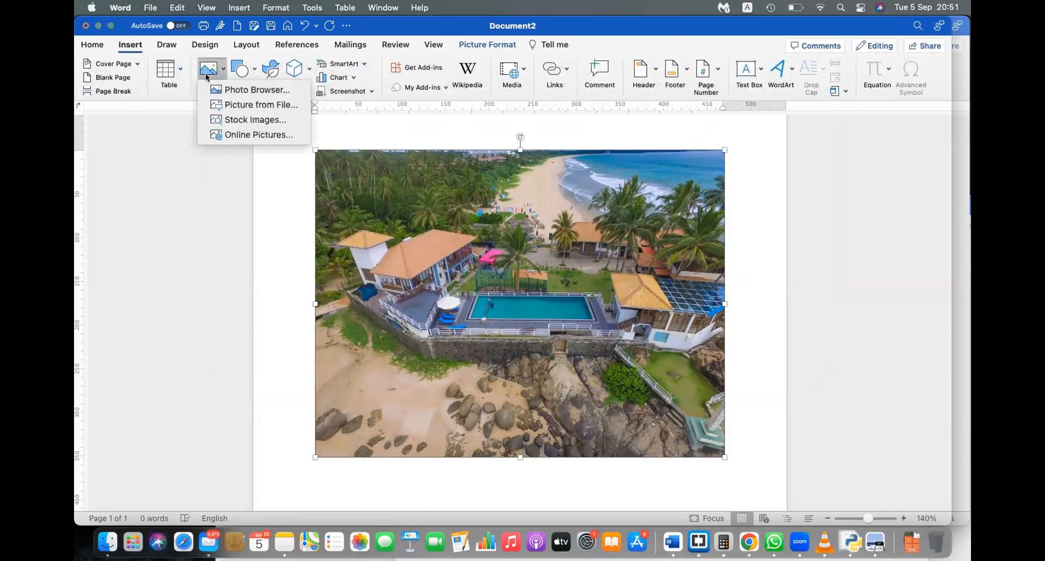
click(248, 104)
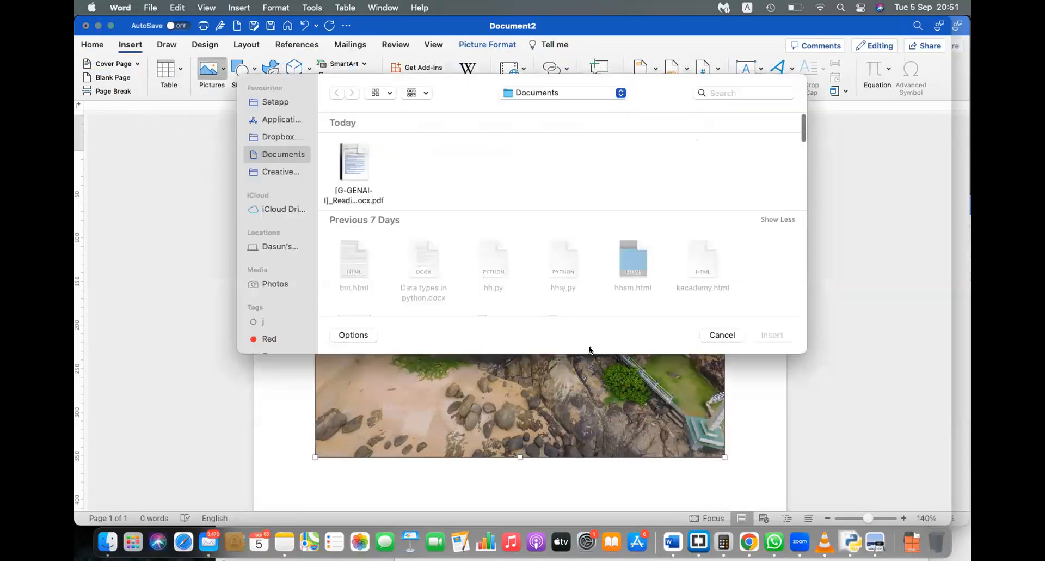
scroll(677, 245, down, 10)
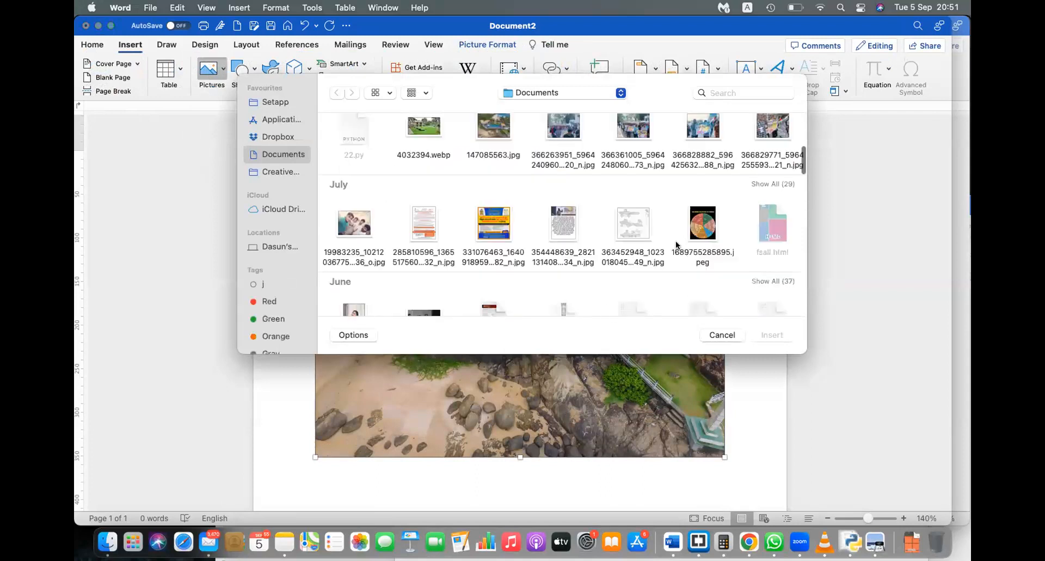
scroll(677, 245, down, 8)
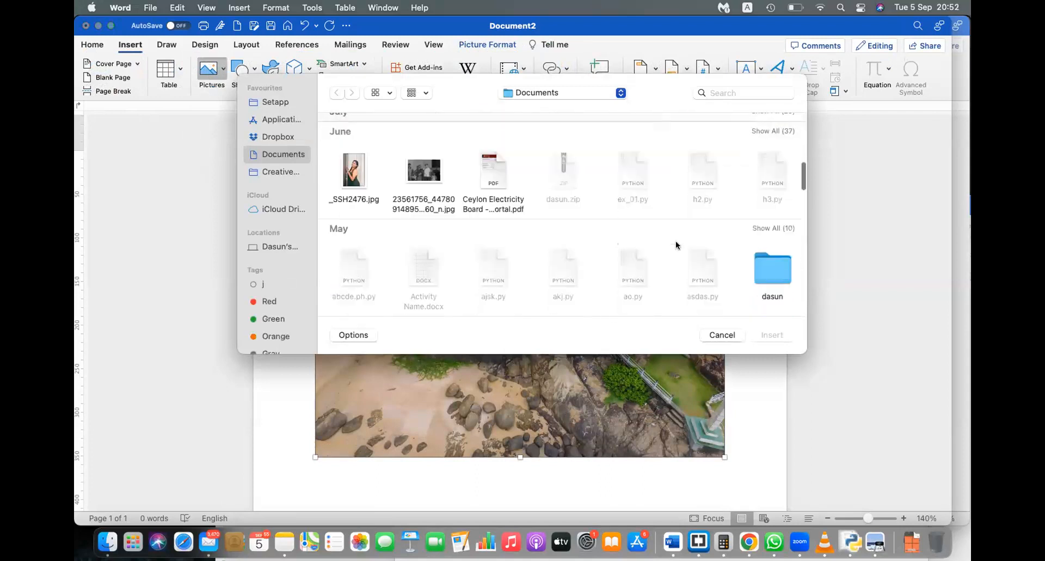
scroll(677, 245, down, 15)
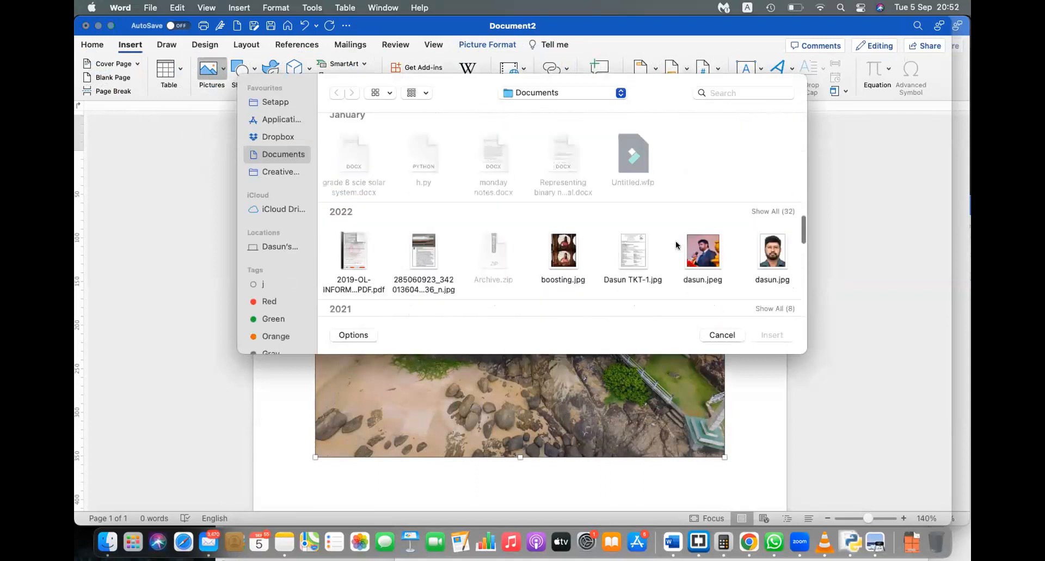
scroll(677, 245, up, 2)
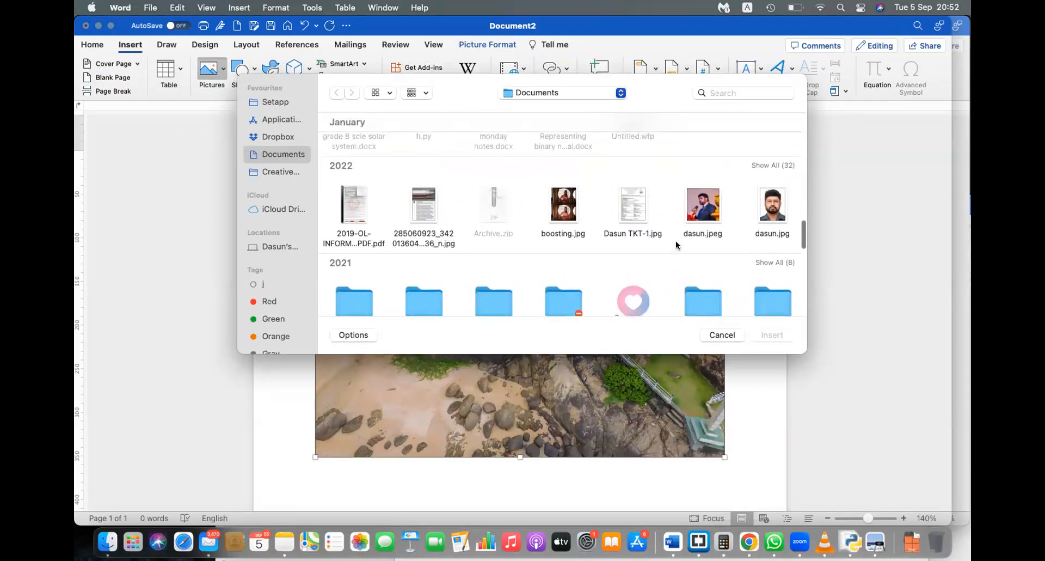
click(702, 200)
double_click(703, 200)
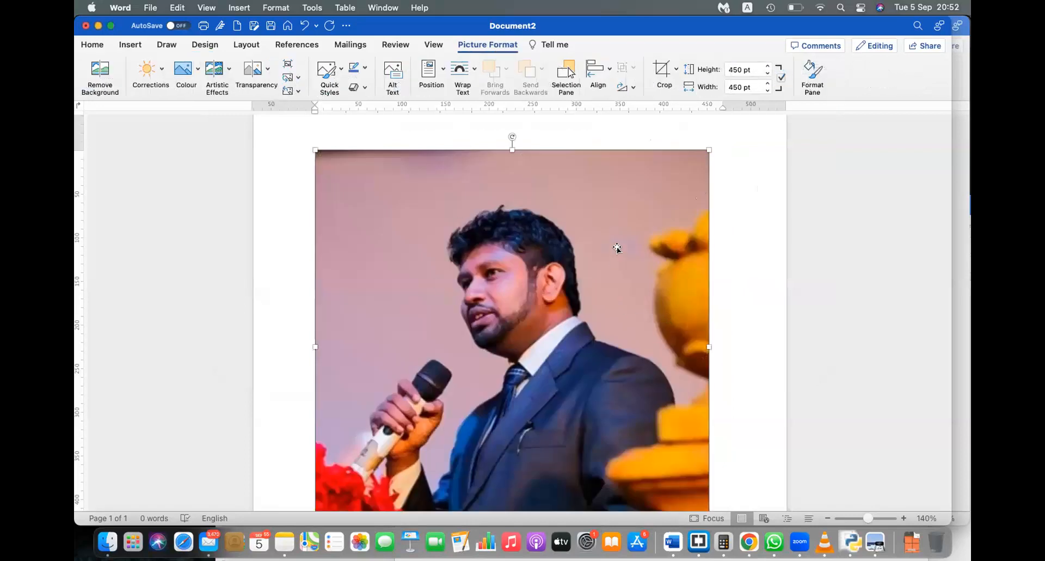
click(94, 71)
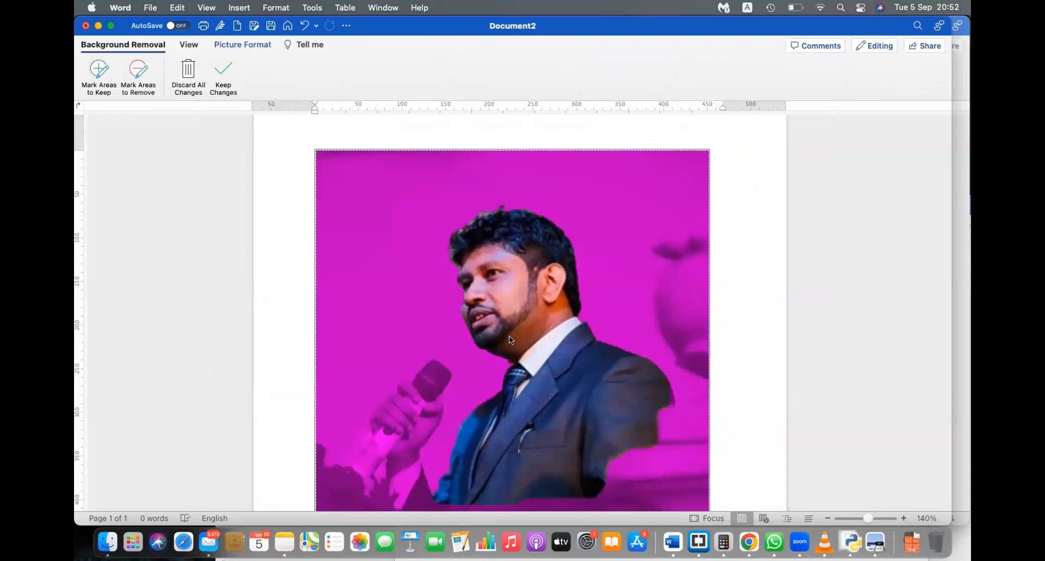
click(230, 68)
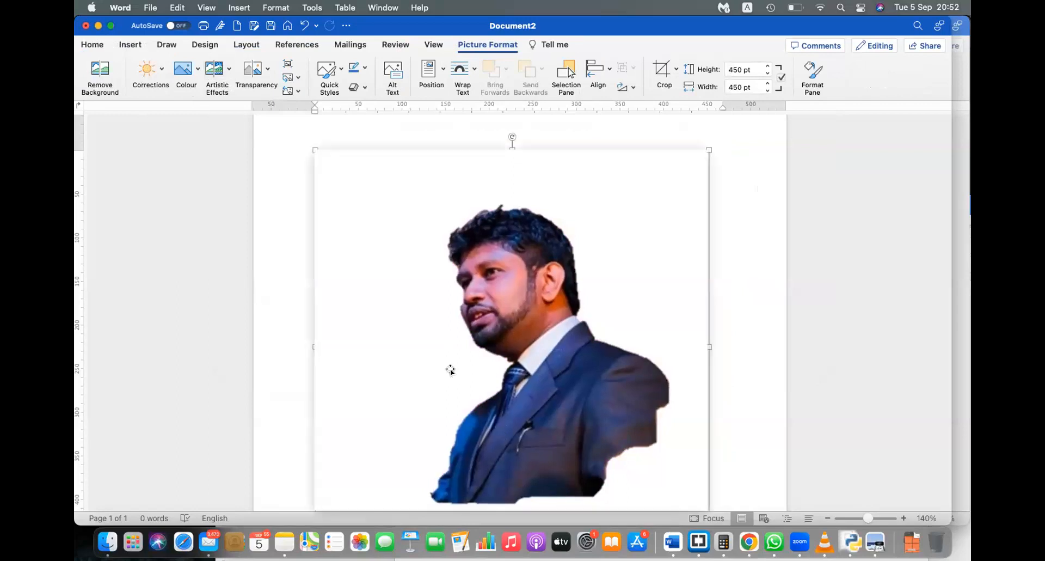
click(721, 357)
scroll(585, 403, down, 2)
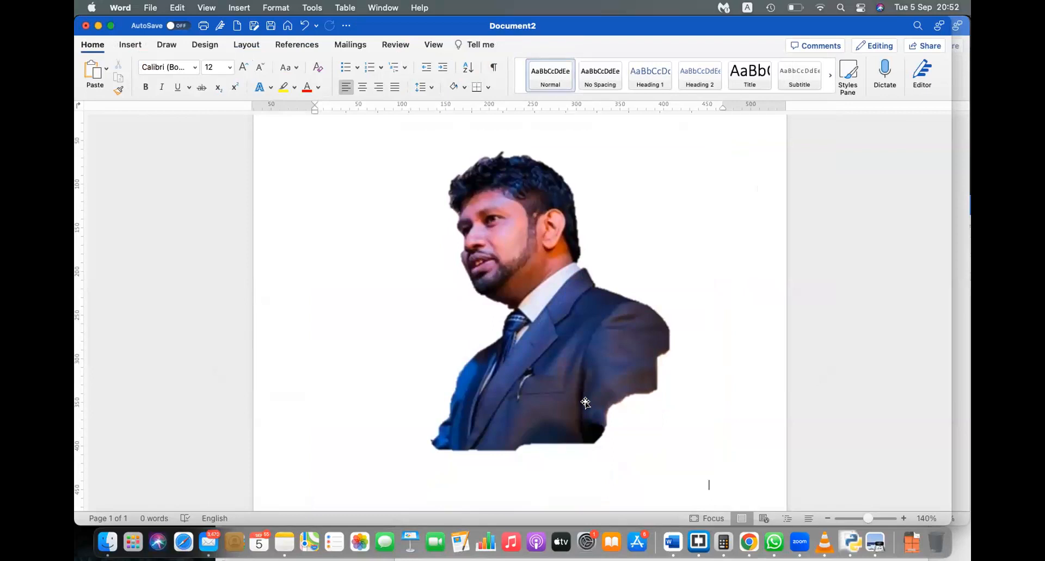
key(super+z)
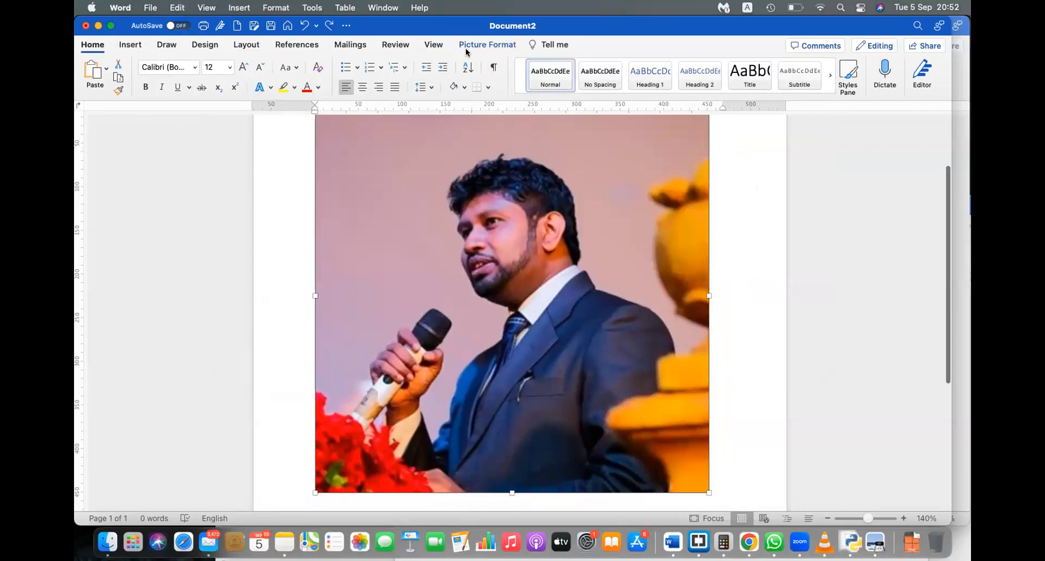
Step: Remove the speaker photo's background, keeping the hand, microphone, red flowers and orange figure
click(100, 74)
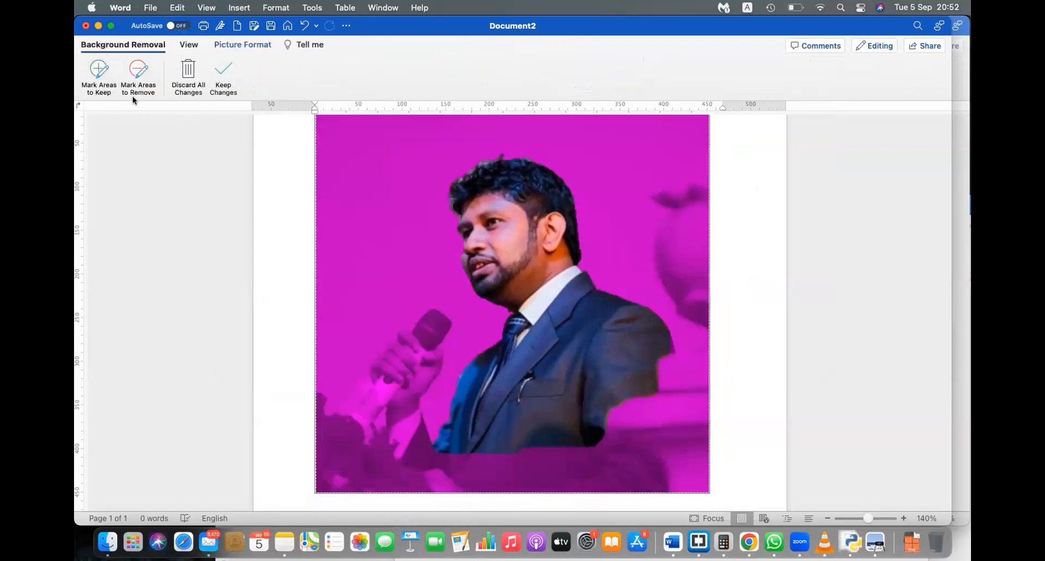
click(107, 82)
drag(337, 436, 413, 472)
mouse_move(318, 425)
mouse_down()
mouse_move(328, 454)
mouse_move(364, 481)
mouse_move(455, 491)
mouse_up()
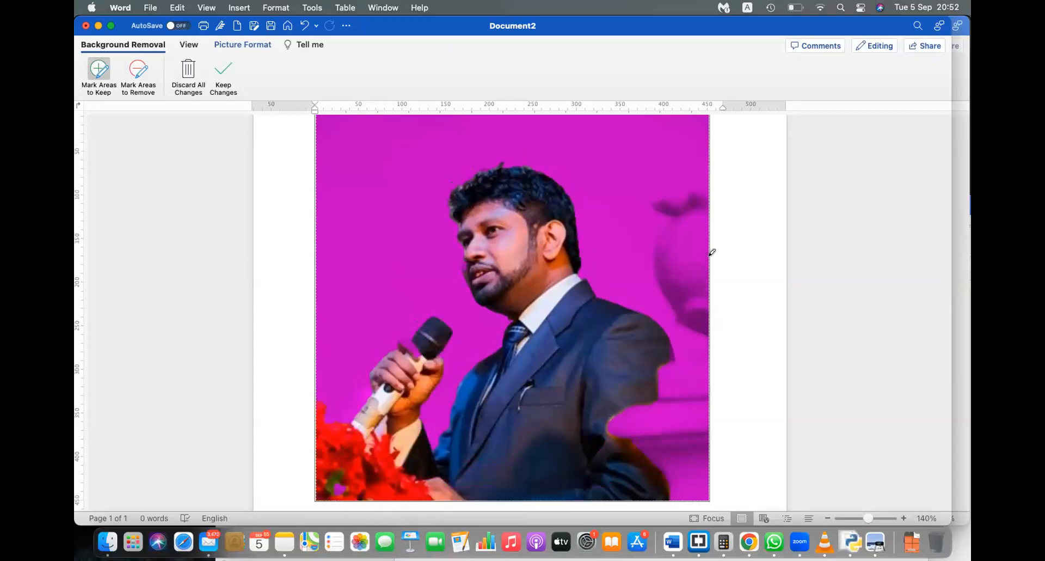
drag(701, 230, 677, 444)
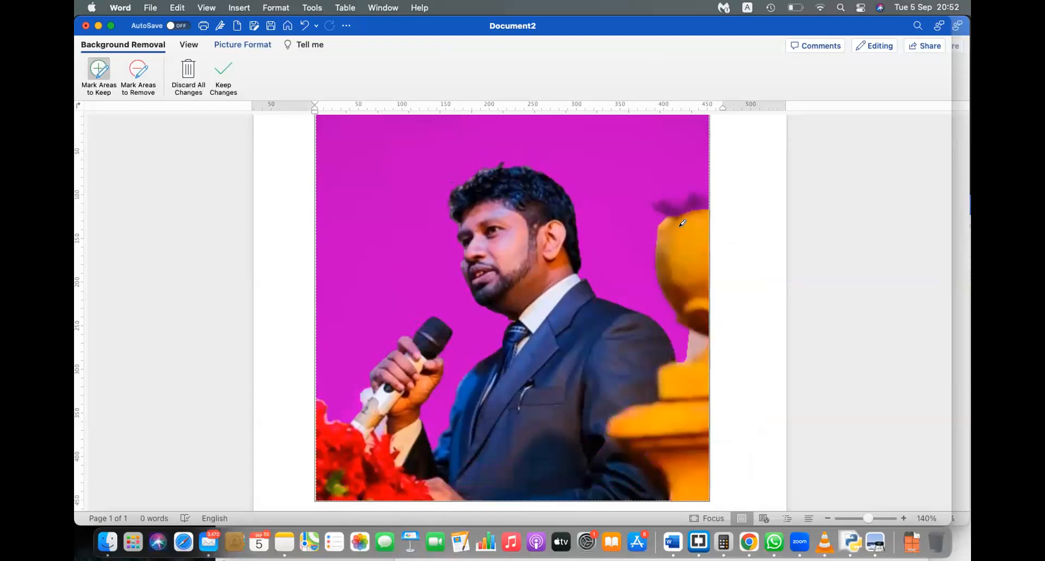
drag(680, 200, 711, 196)
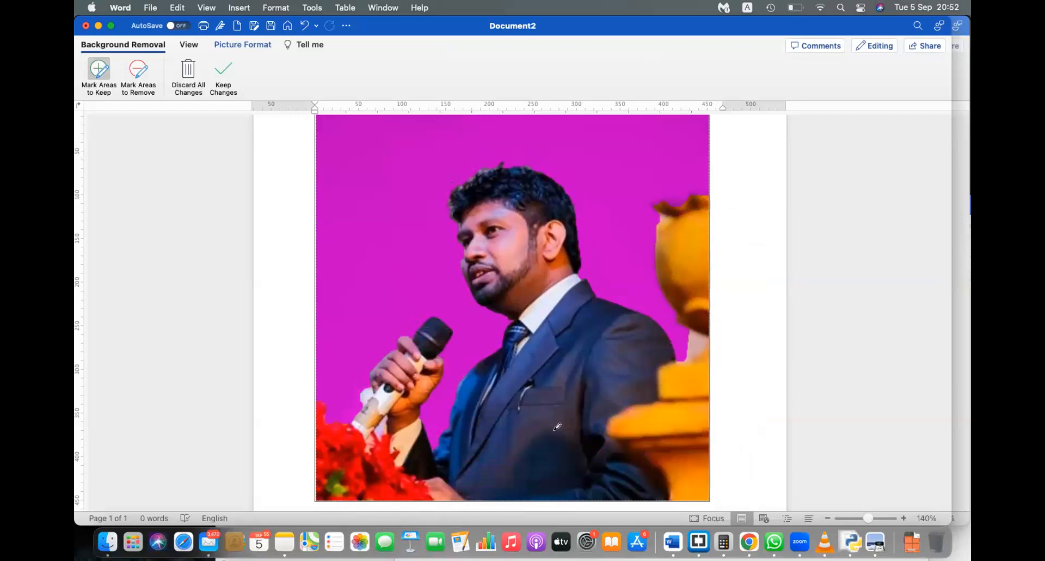
click(225, 65)
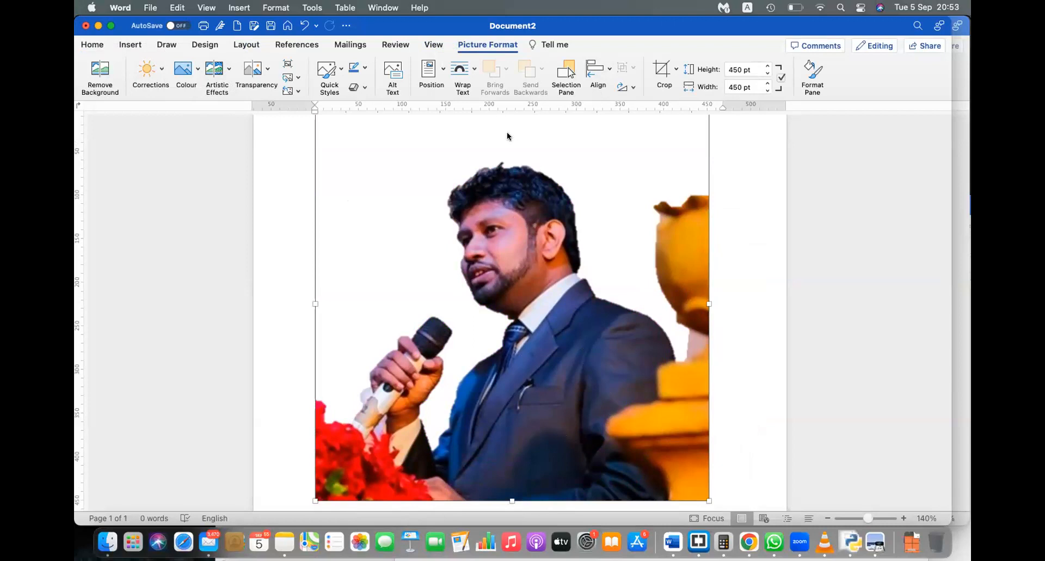
Step: Set the speaker photo to In Front of Text and move it higher up the page
click(461, 69)
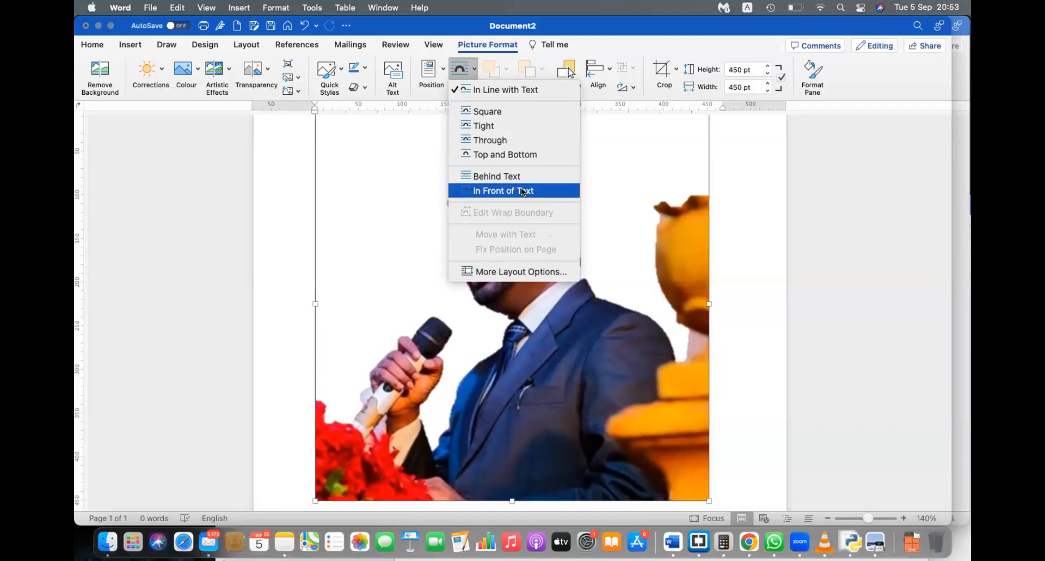
click(521, 191)
drag(567, 354, 562, 183)
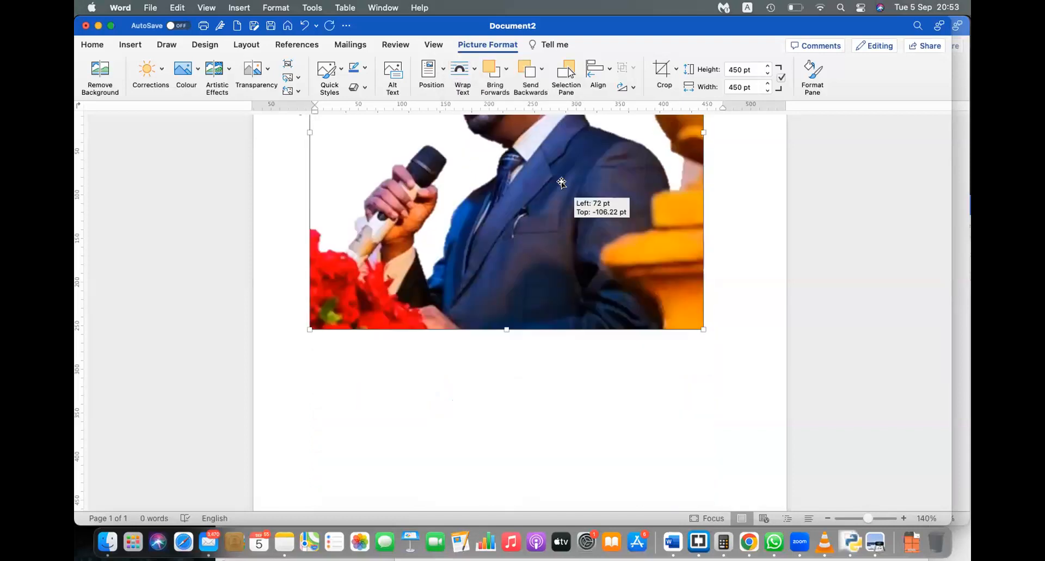
scroll(562, 183, up, 4)
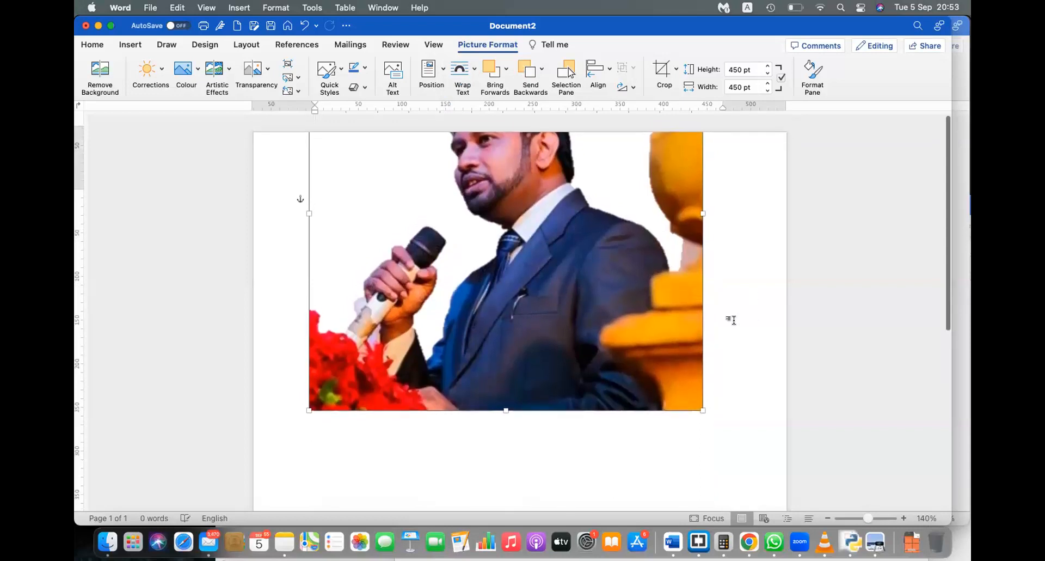
scroll(731, 320, down, 12)
scroll(731, 320, up, 8)
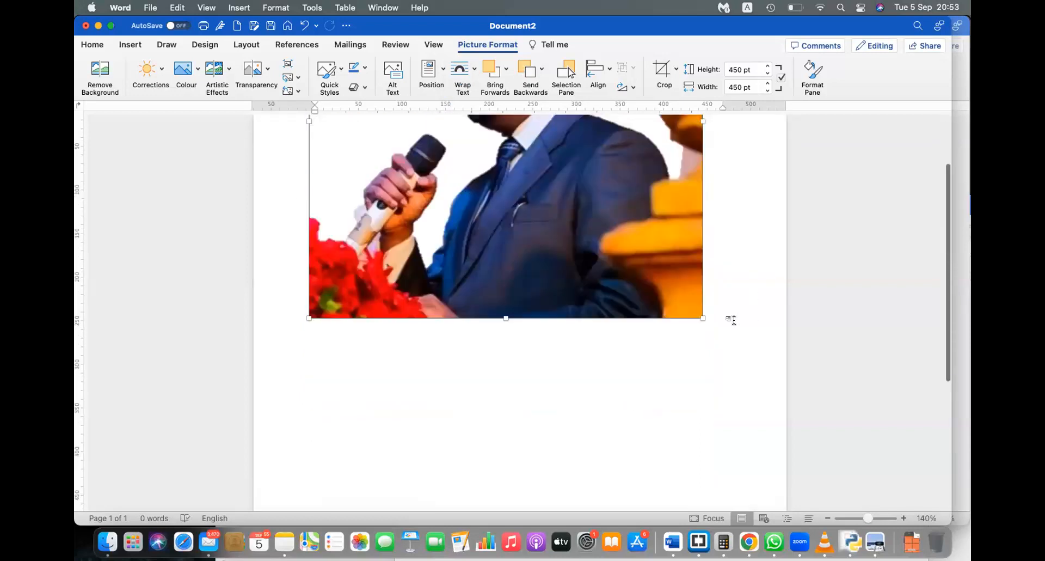
scroll(658, 444, up, 2)
Step: Shrink the photo to about 173 pt and place it on the page's right side
drag(701, 158, 551, 375)
drag(458, 441, 643, 286)
drag(504, 134, 615, 244)
click(650, 429)
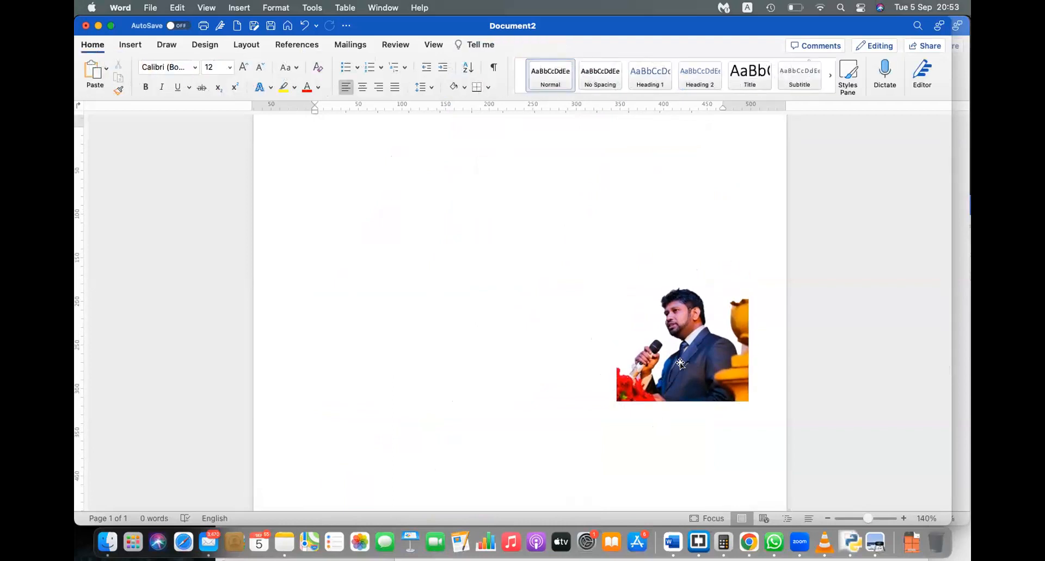
Step: Move the speaker photo to the top-right corner and undo the extra copy
scroll(681, 364, up, 2)
drag(687, 409, 725, 213)
click(731, 308)
click(700, 429)
drag(699, 430, 584, 267)
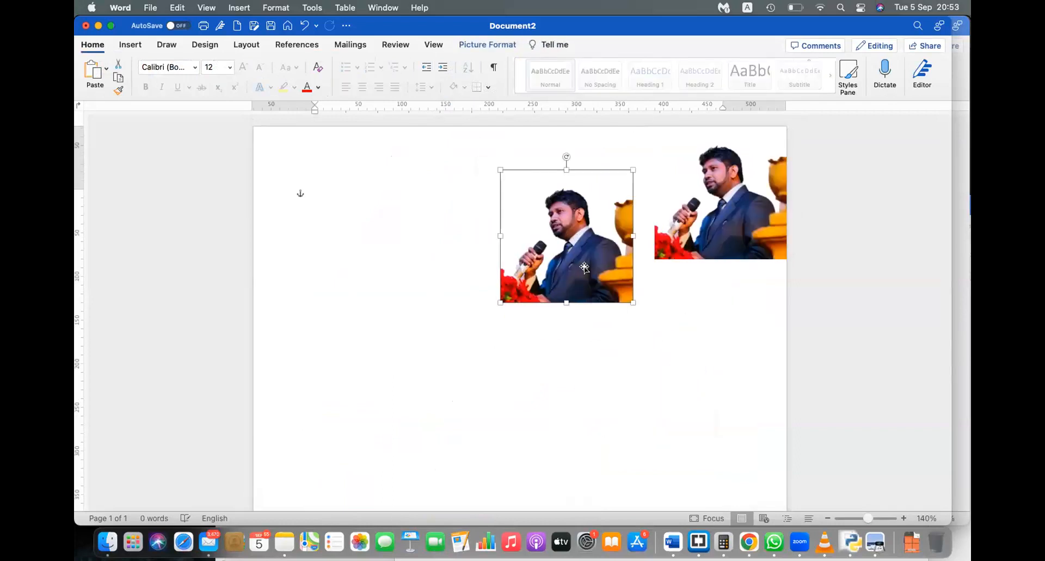
key(super+z)
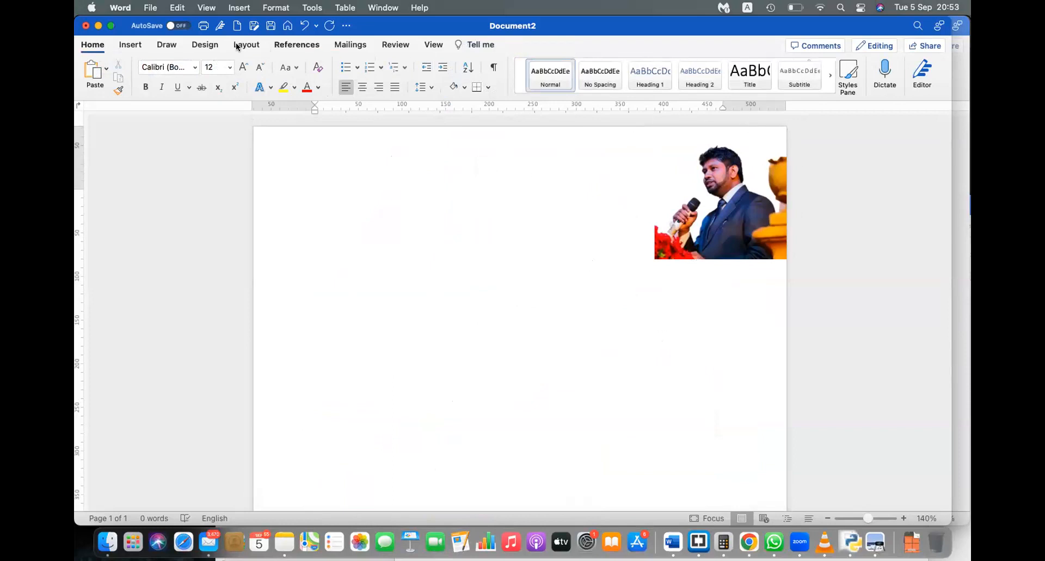
Step: Set the page colour to the blue theme colour
click(206, 46)
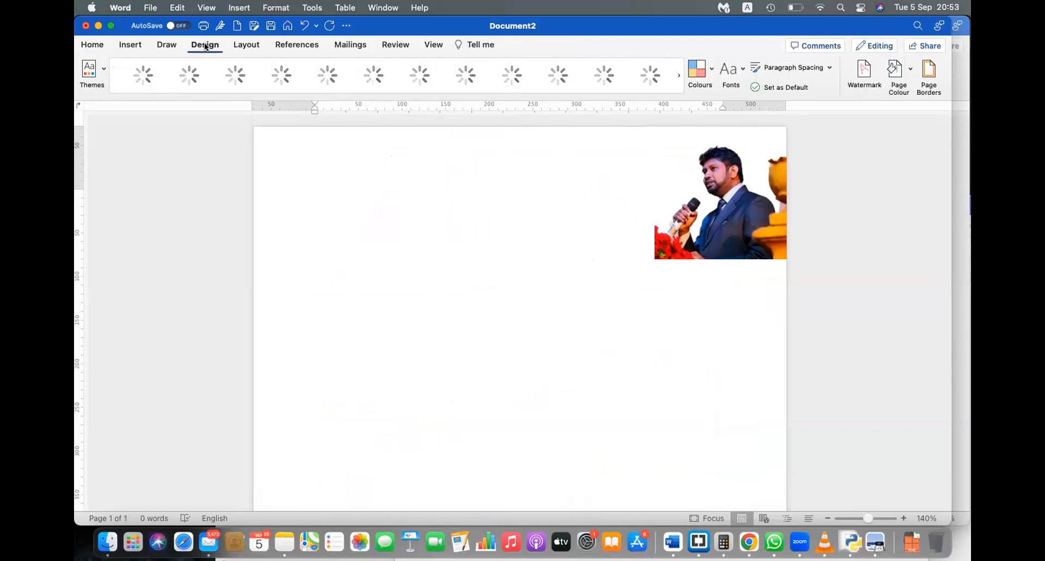
click(896, 76)
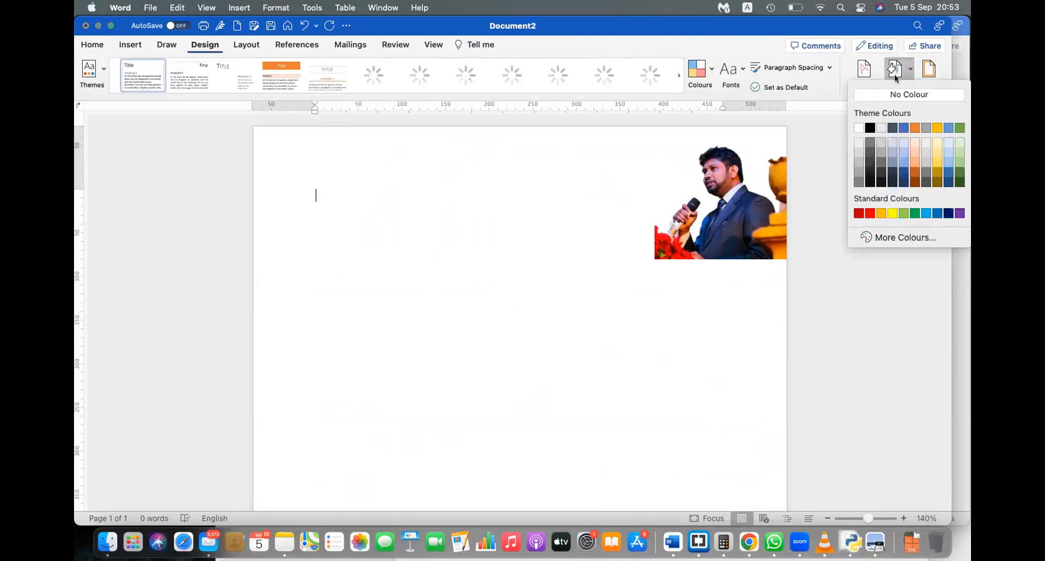
click(904, 128)
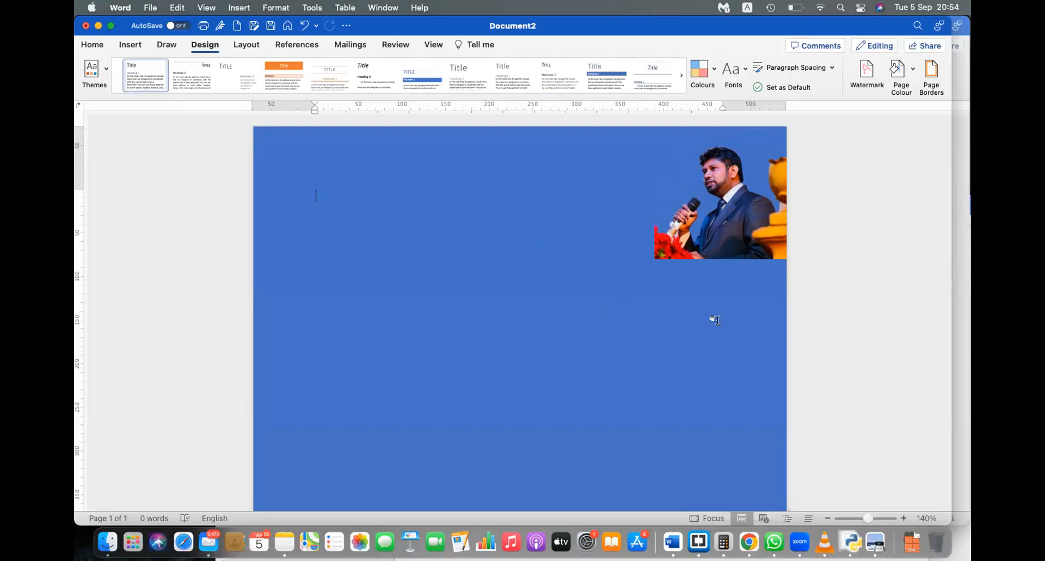
Step: Remove the speaker photo's white background so the blue page shows around him
click(737, 209)
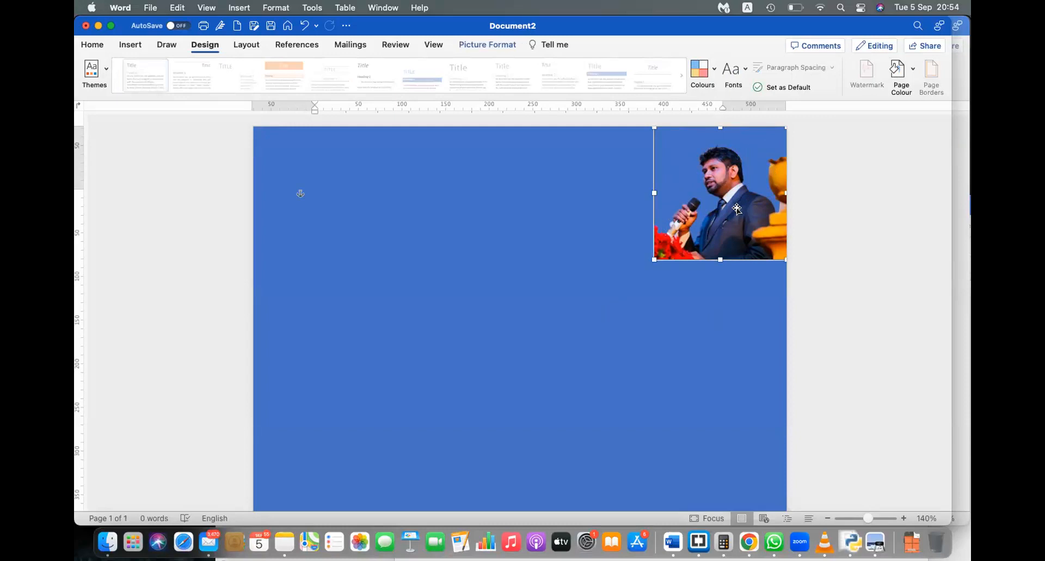
click(481, 47)
click(100, 87)
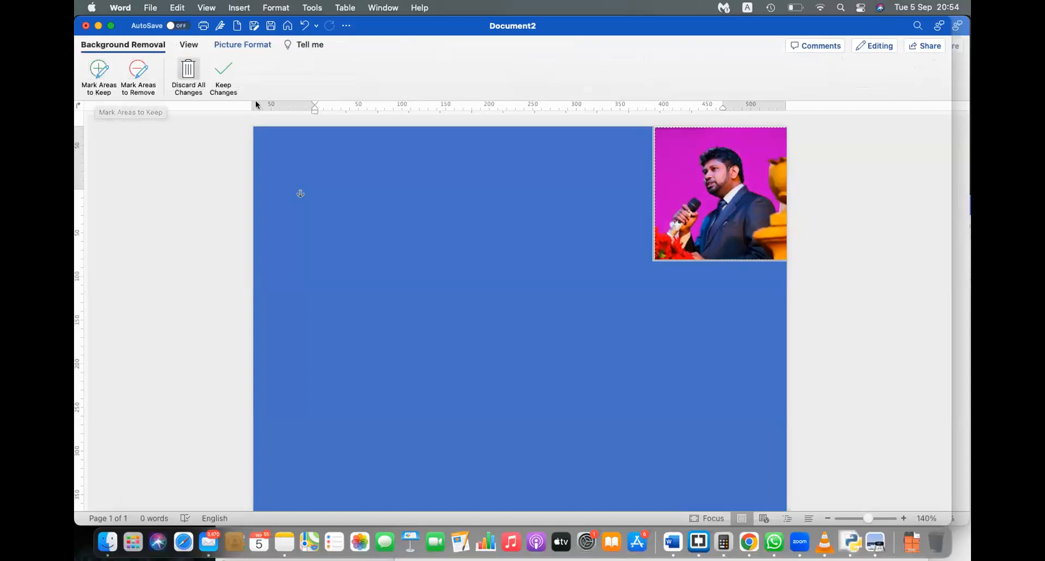
click(358, 177)
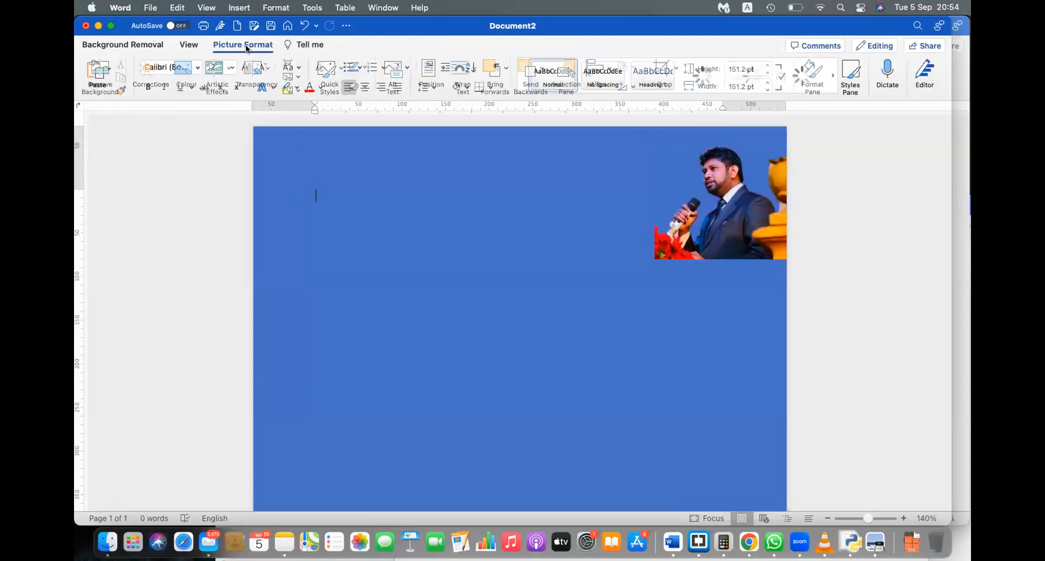
click(779, 210)
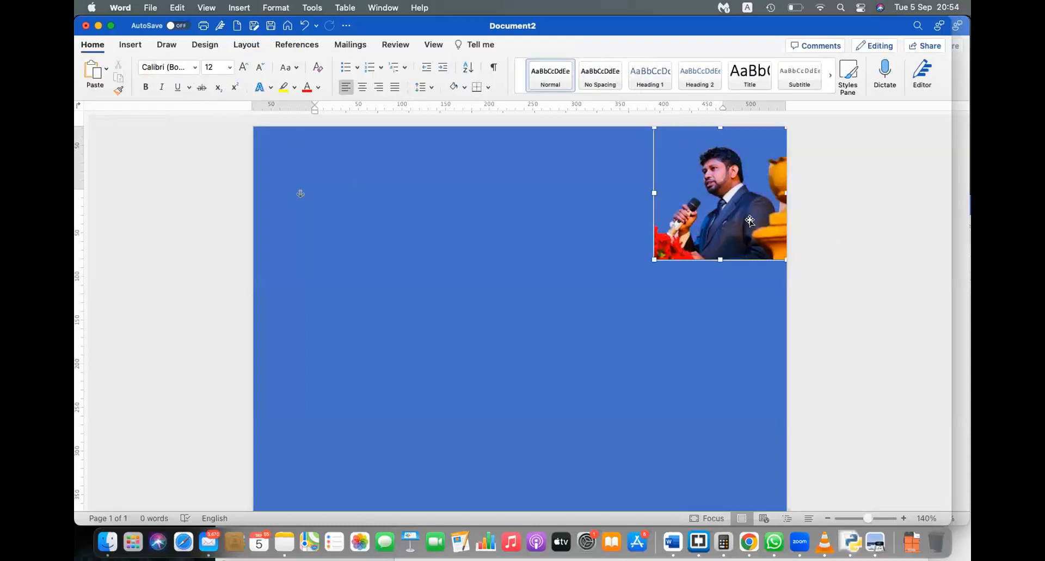
click(153, 80)
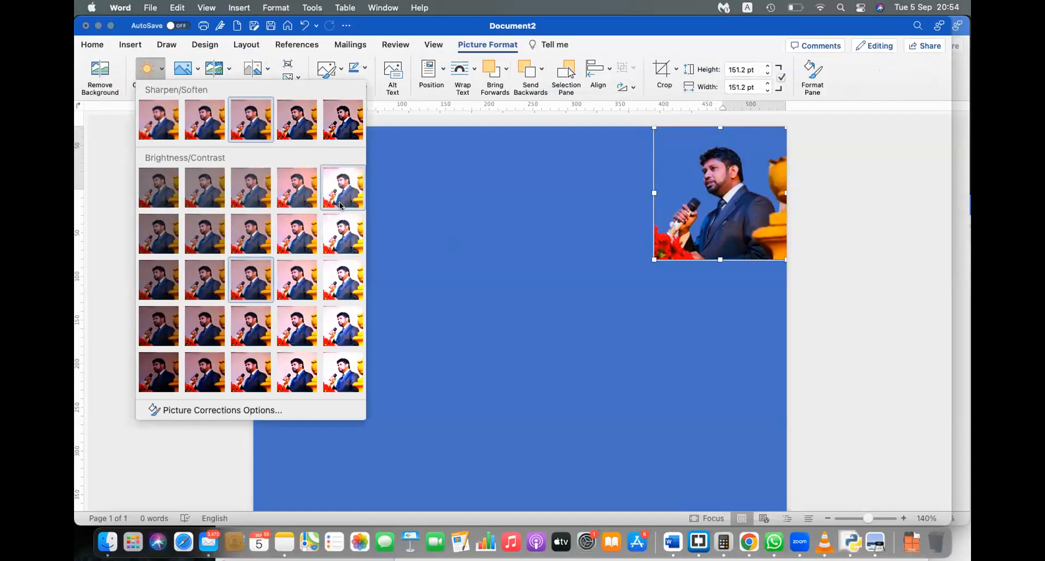
Step: Try Brightness/Contrast presets on the speaker photo, finishing with a brighter, higher-contrast one
click(337, 234)
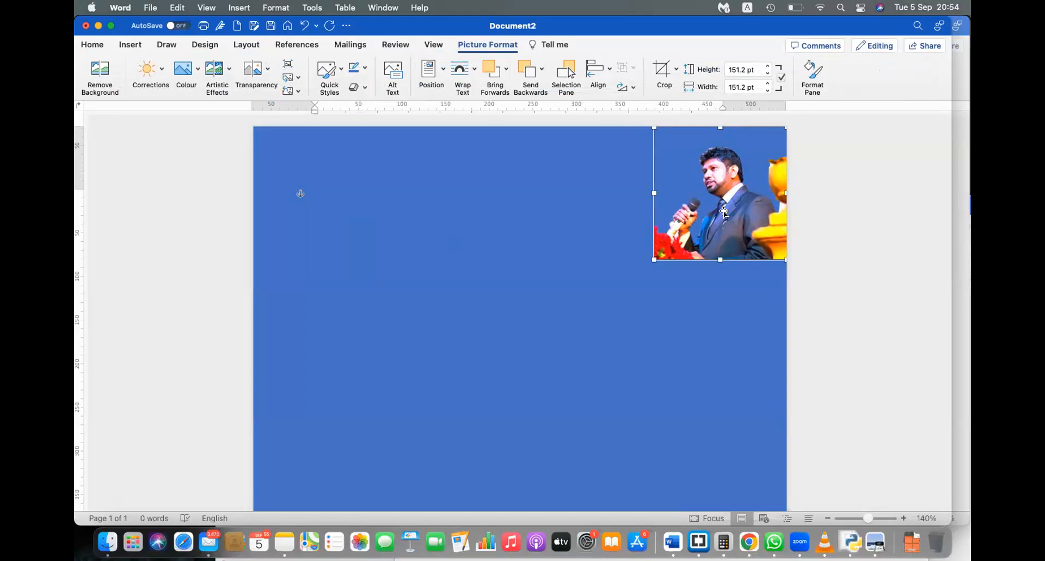
click(153, 83)
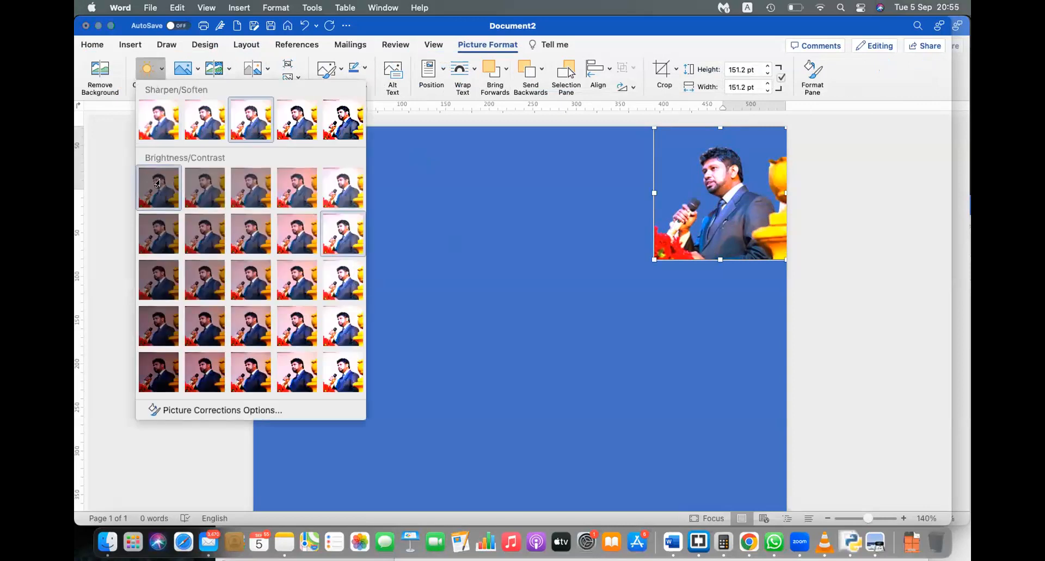
click(159, 184)
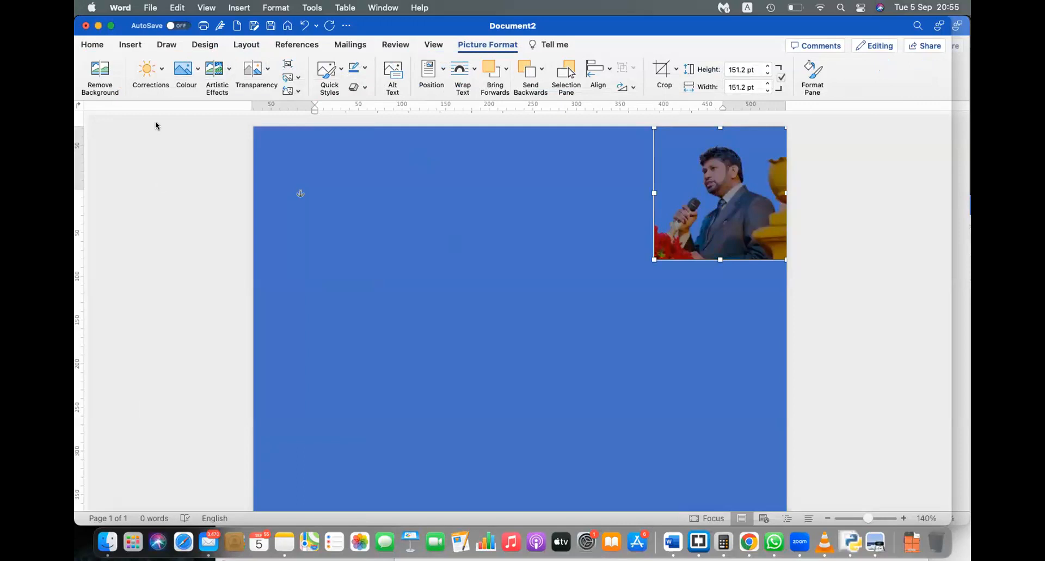
click(143, 66)
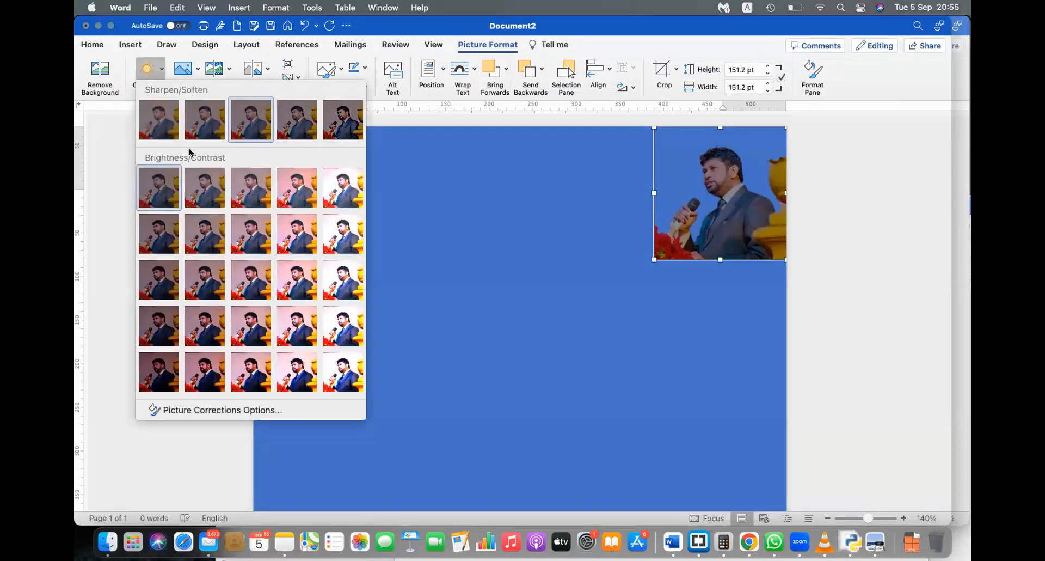
click(294, 296)
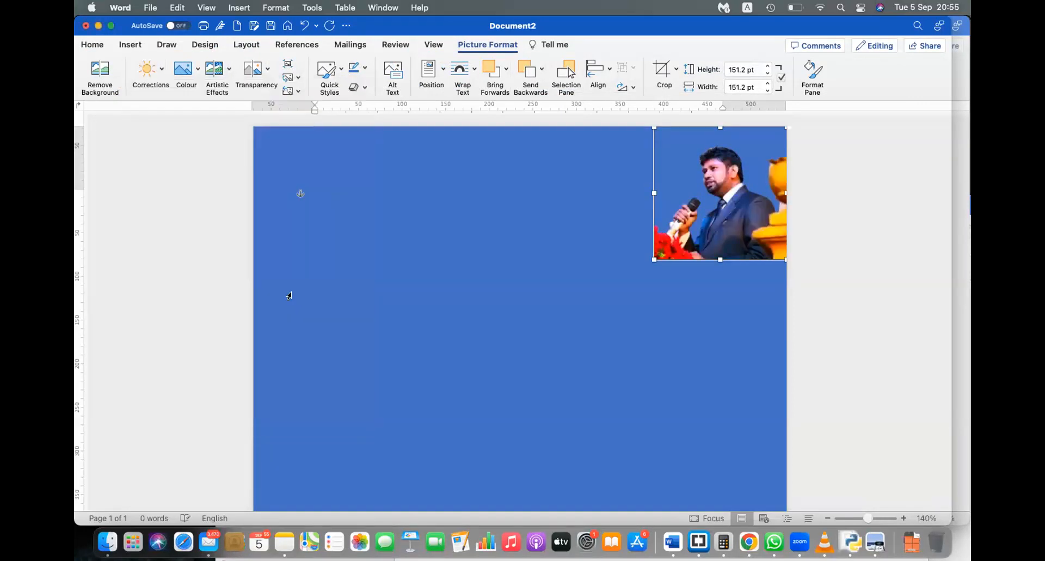
click(561, 249)
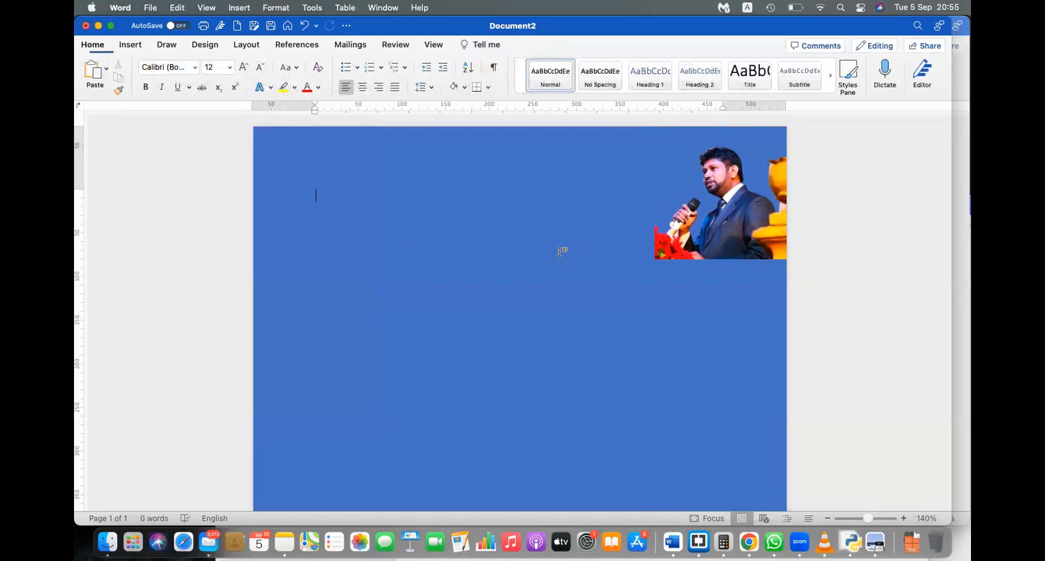
Step: Undo the brightness correction, then try a light-blue Recolour tint and undo it too
key(super+z)
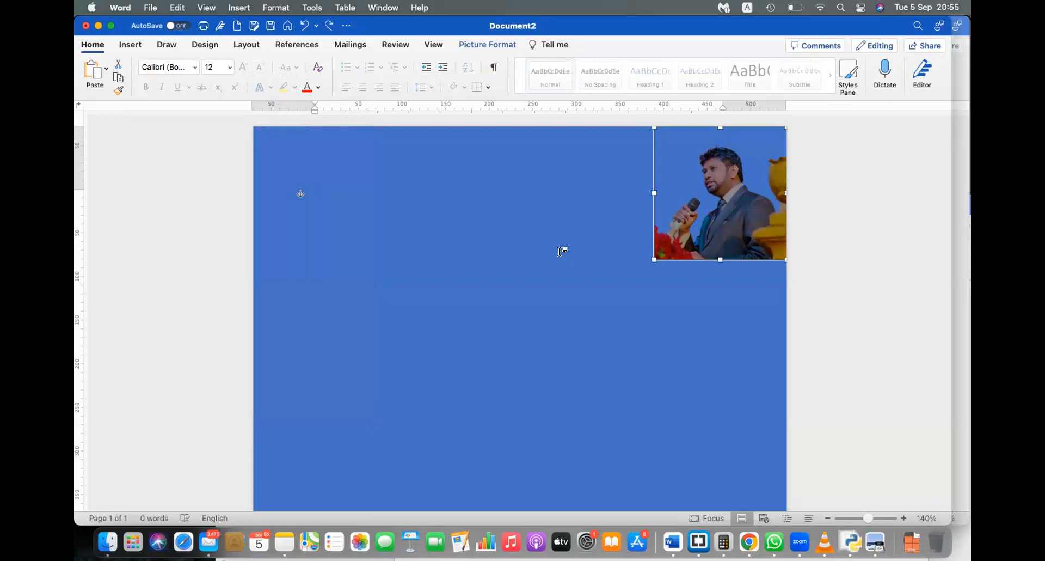
click(466, 46)
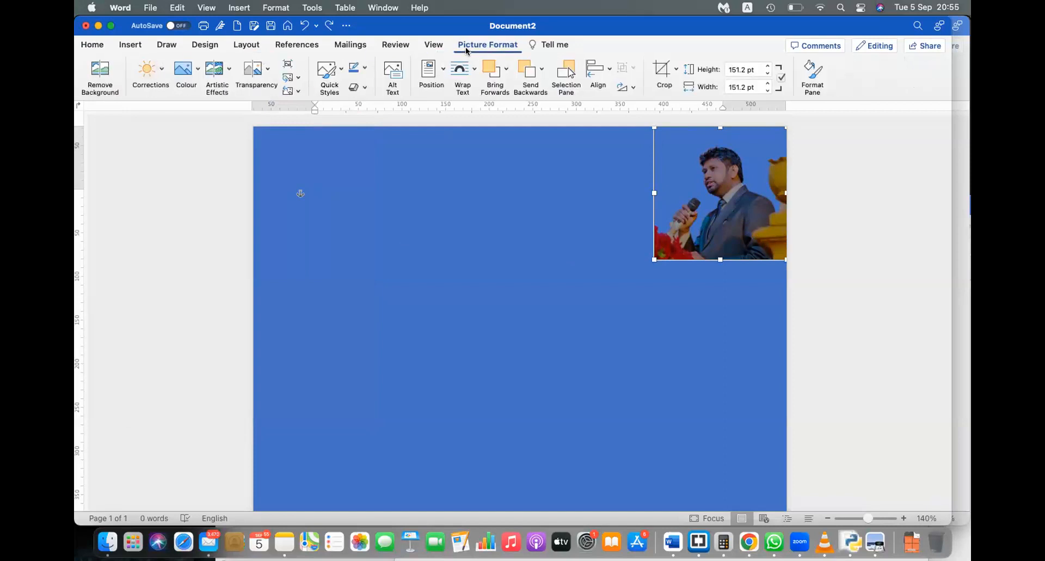
click(180, 67)
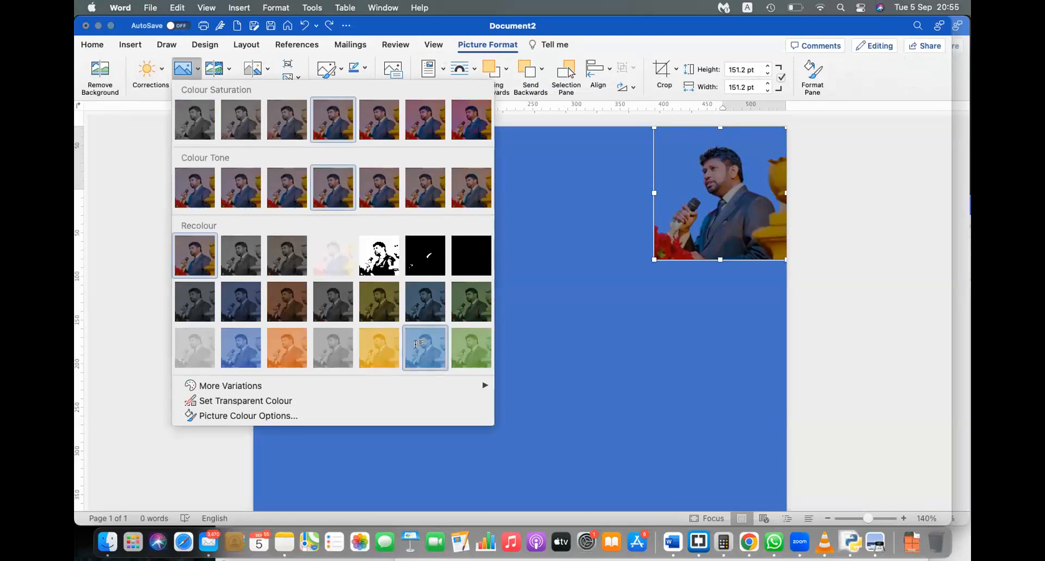
click(418, 344)
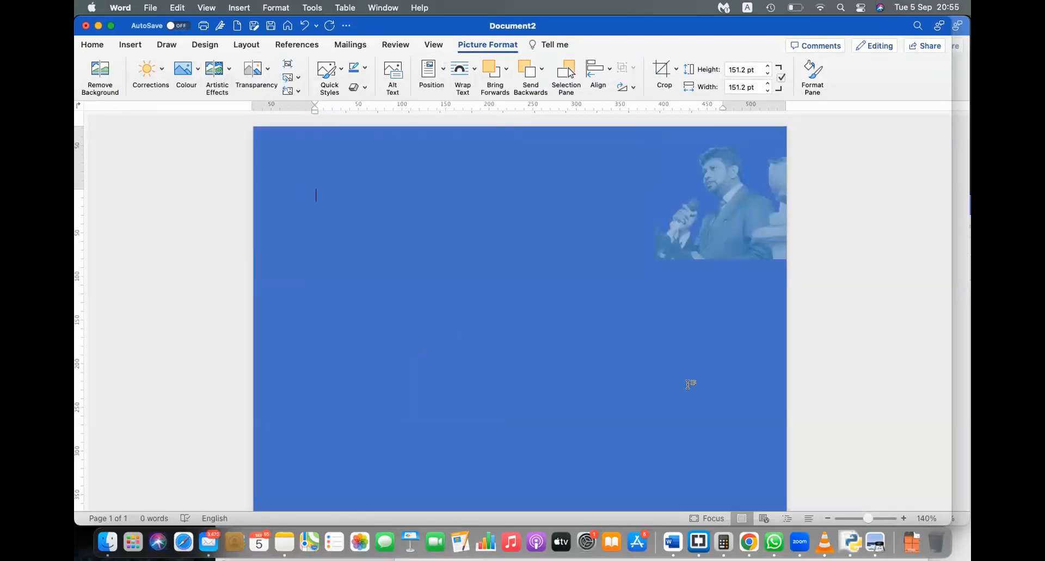
key(super+z)
key(super+z)
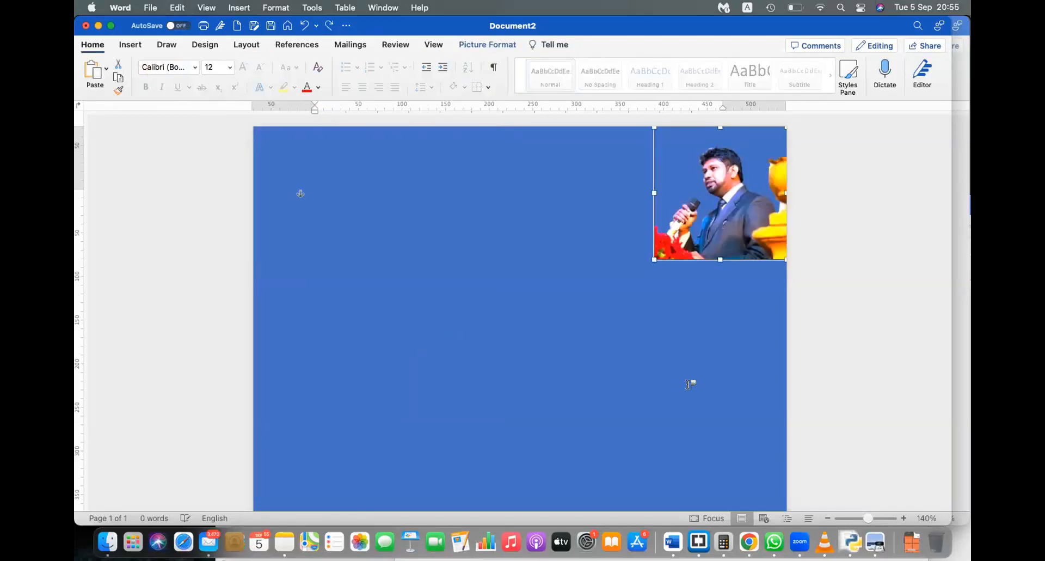
Step: Reselect the speaker photo and show its Artistic Effects gallery
click(301, 194)
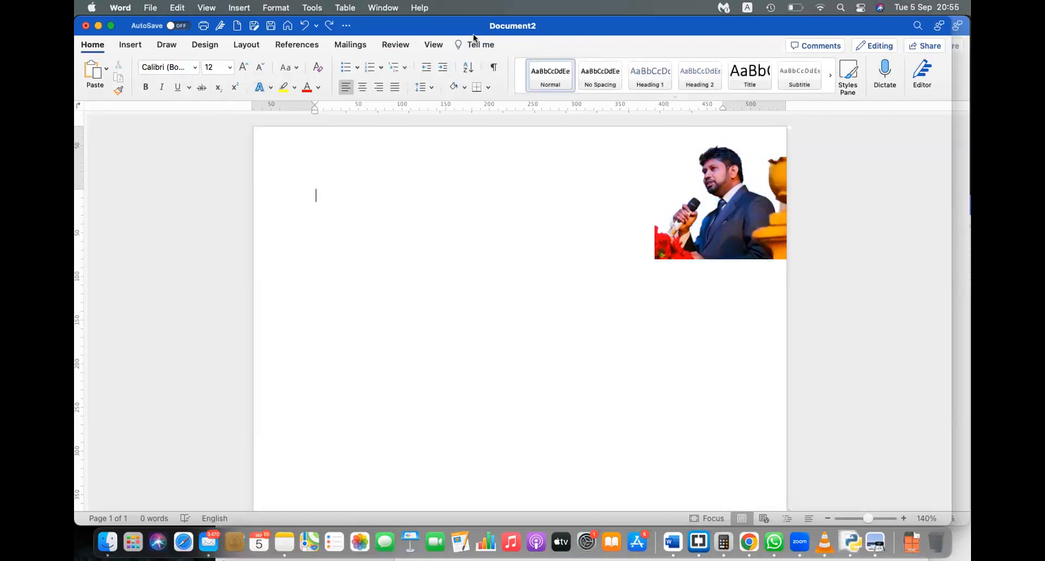
click(763, 253)
click(490, 44)
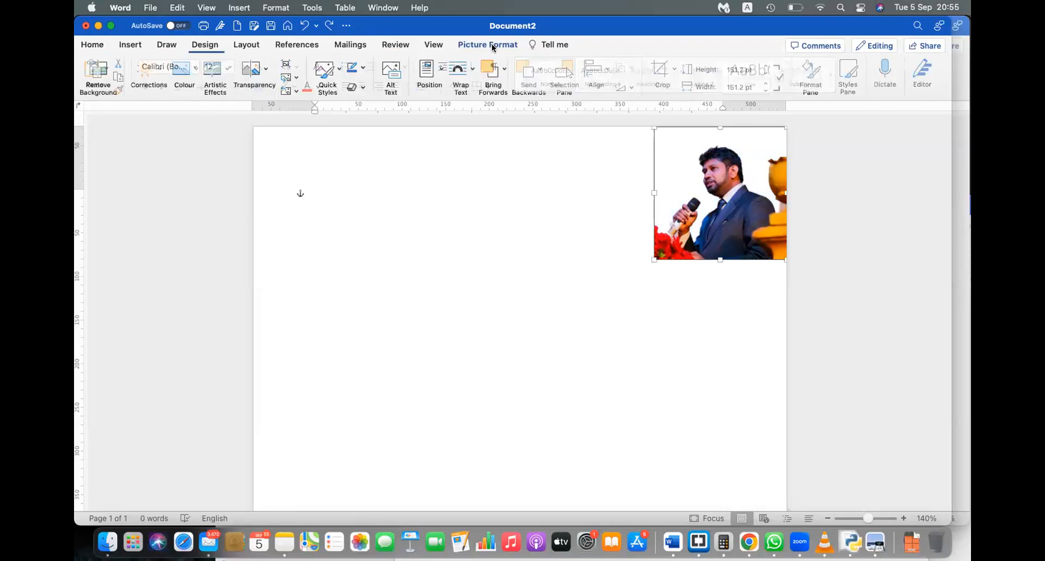
click(211, 75)
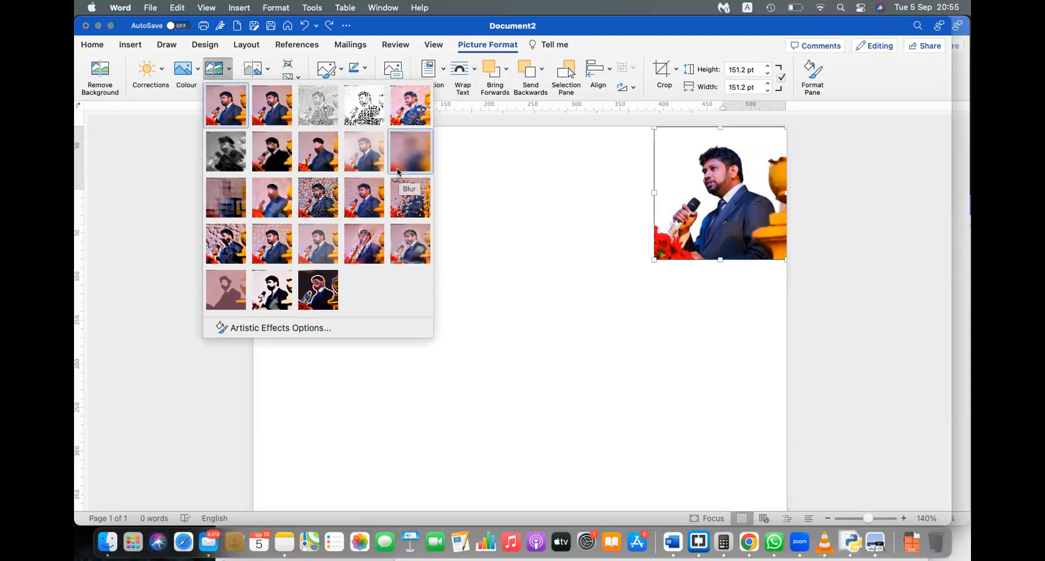
Step: Try and undo a painted effect, apply heavy transparency, and drag the photo to lower mid-page
click(269, 143)
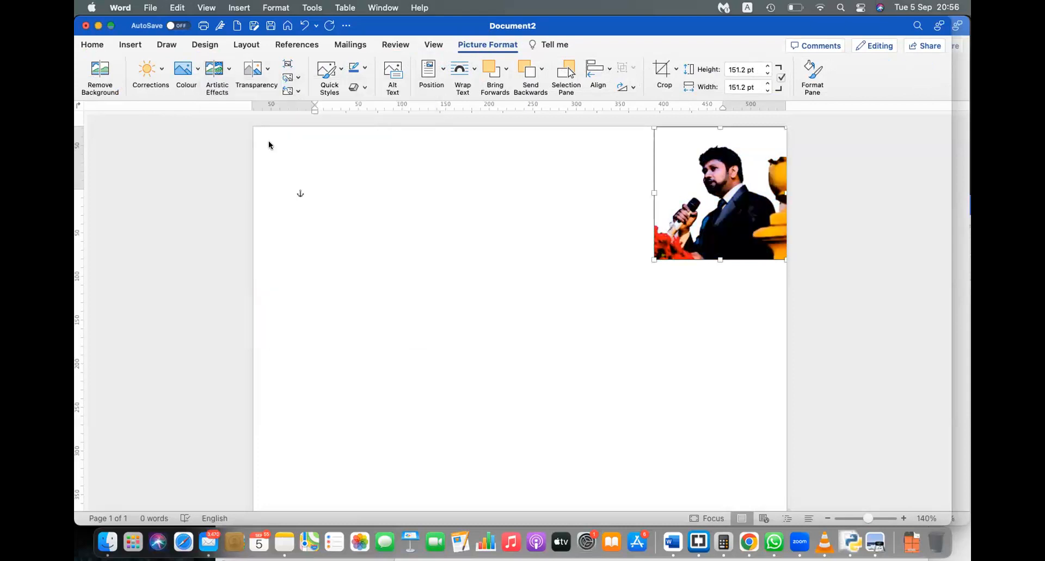
key(super+z)
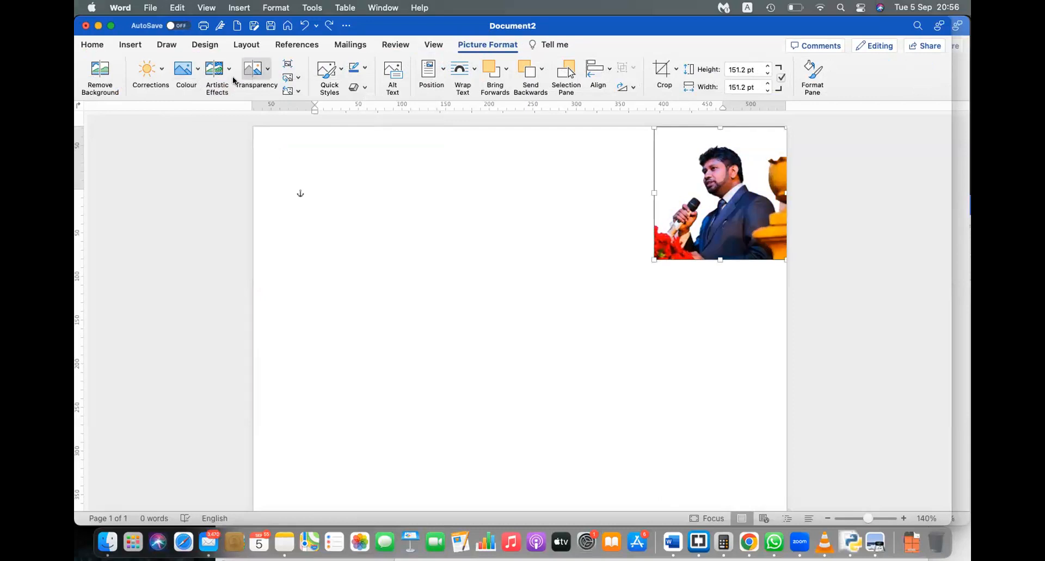
click(261, 80)
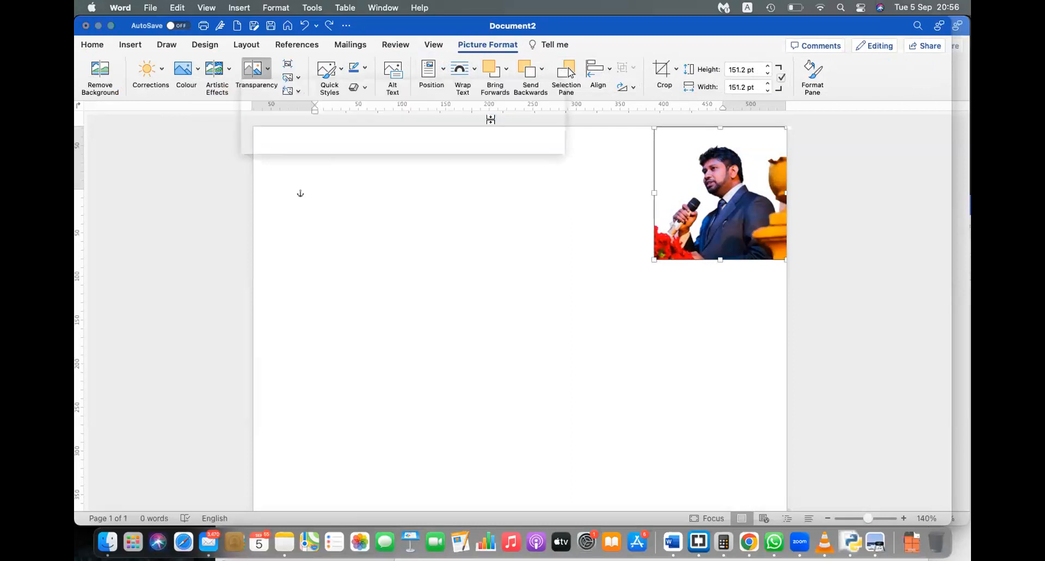
click(492, 122)
drag(737, 222, 536, 391)
click(343, 228)
Step: Generate sample paragraphs with =rand() and move the faded photo up behind them
text(=rand()
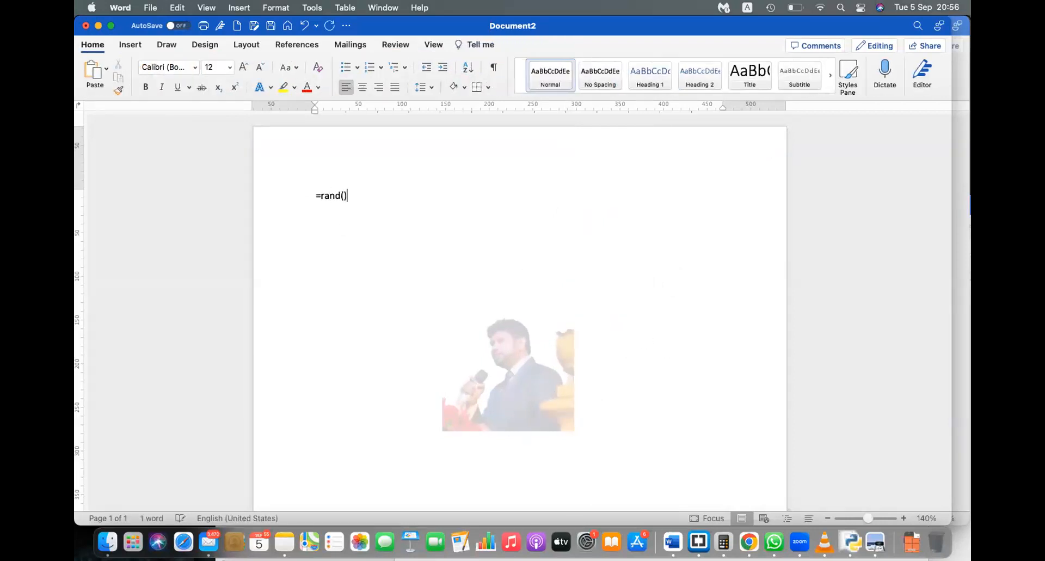
text())
key(Return)
click(533, 420)
drag(527, 323, 531, 247)
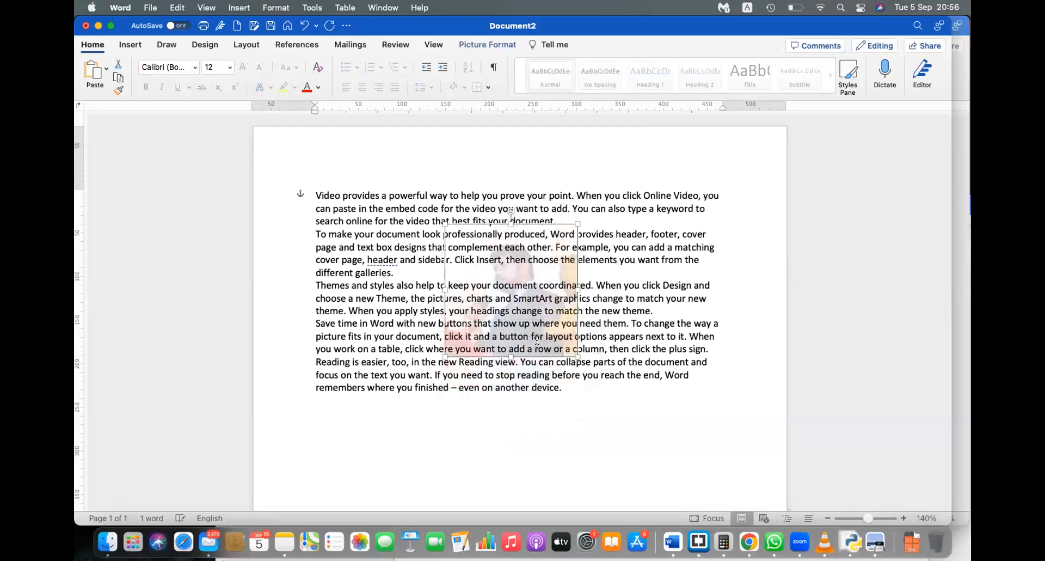
click(641, 417)
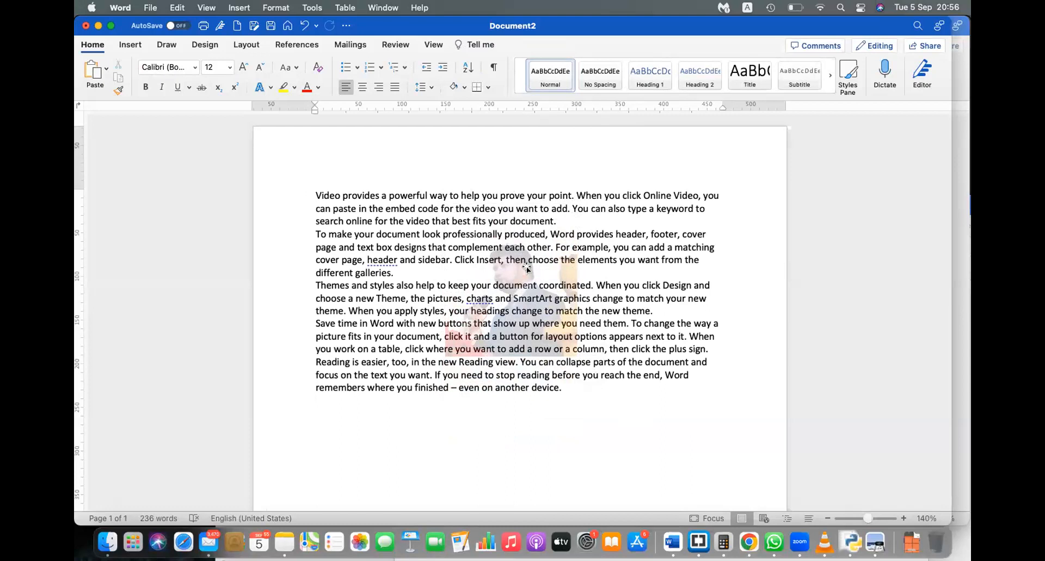
Step: Try the photo's transparency presets (opaque, almost invisible), settling on semi-transparent
click(527, 267)
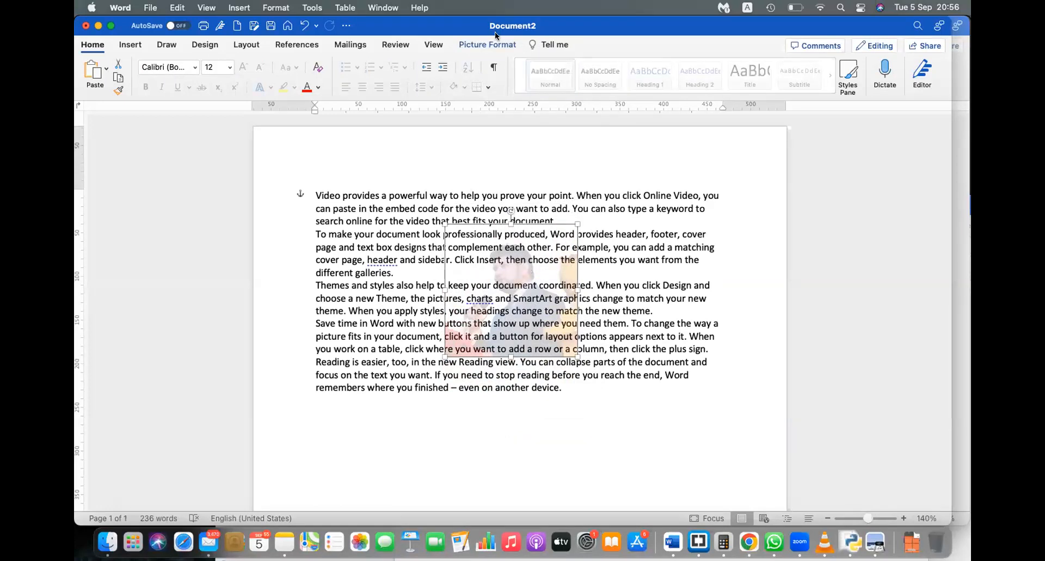
click(490, 46)
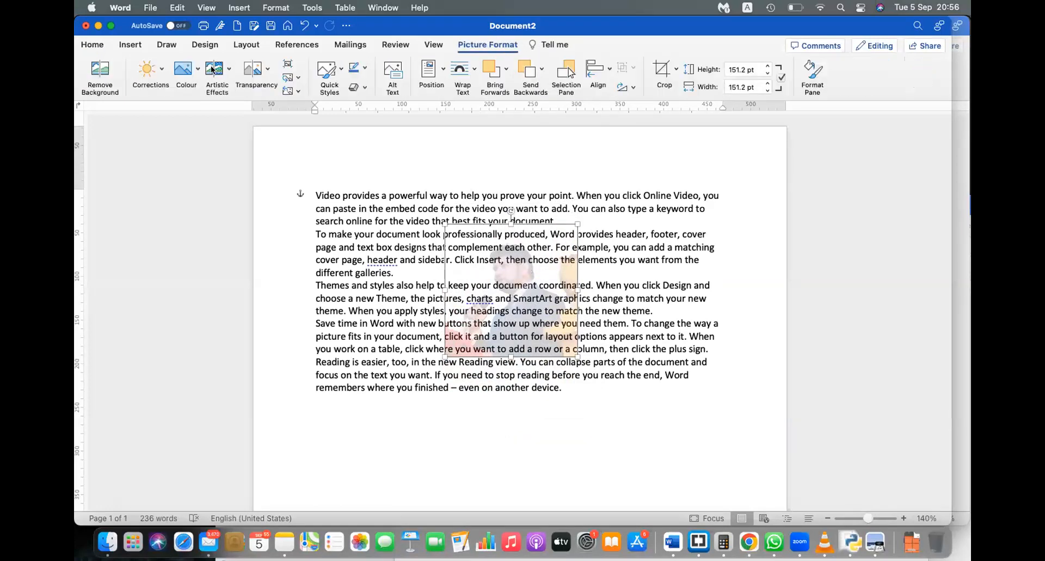
click(251, 76)
click(267, 112)
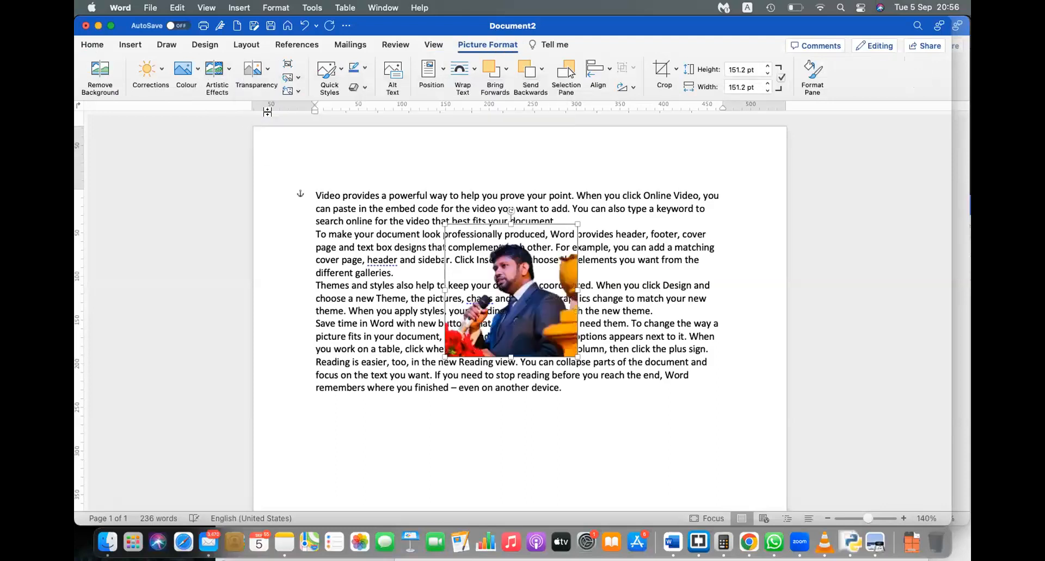
click(259, 80)
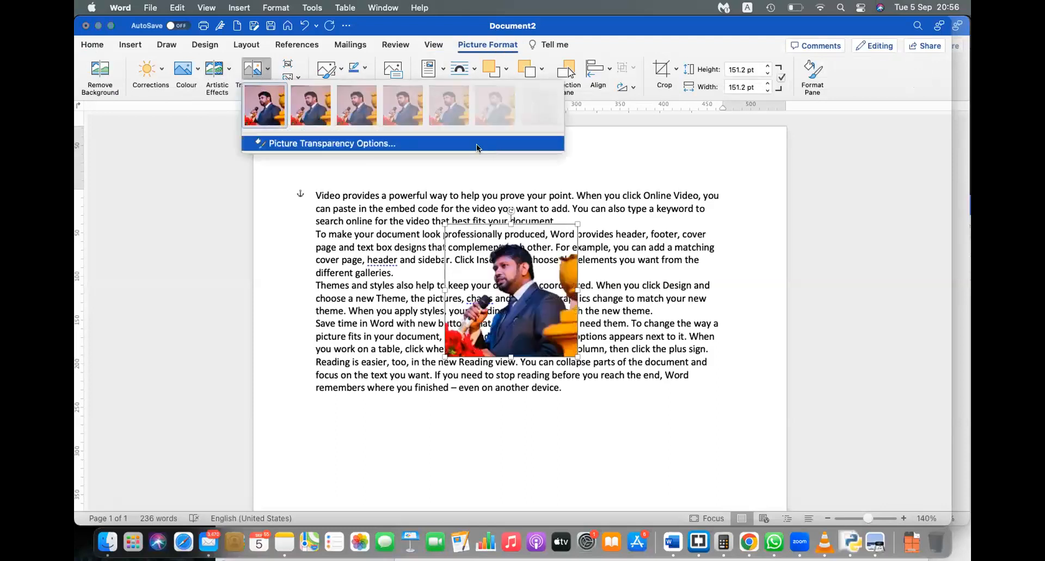
click(530, 117)
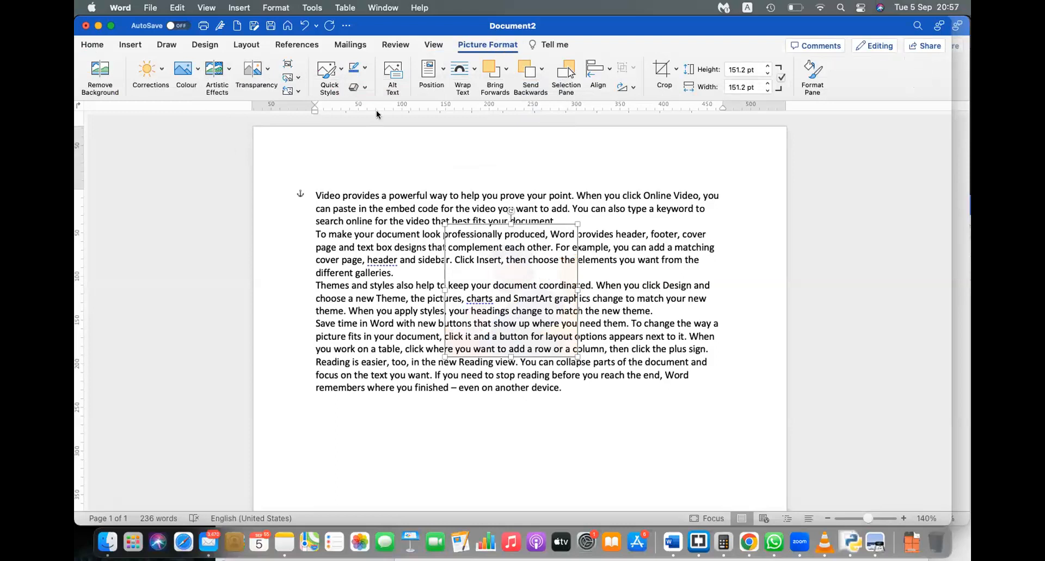
click(259, 80)
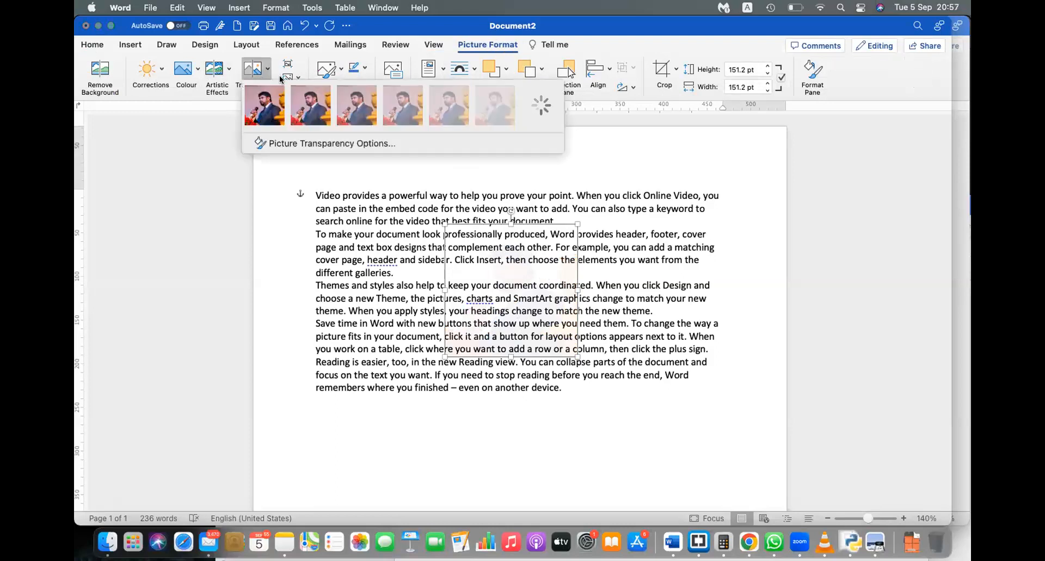
click(409, 112)
Step: Undo the photo's move across the text and place it below the last paragraph
drag(573, 329, 746, 186)
click(722, 398)
click(708, 207)
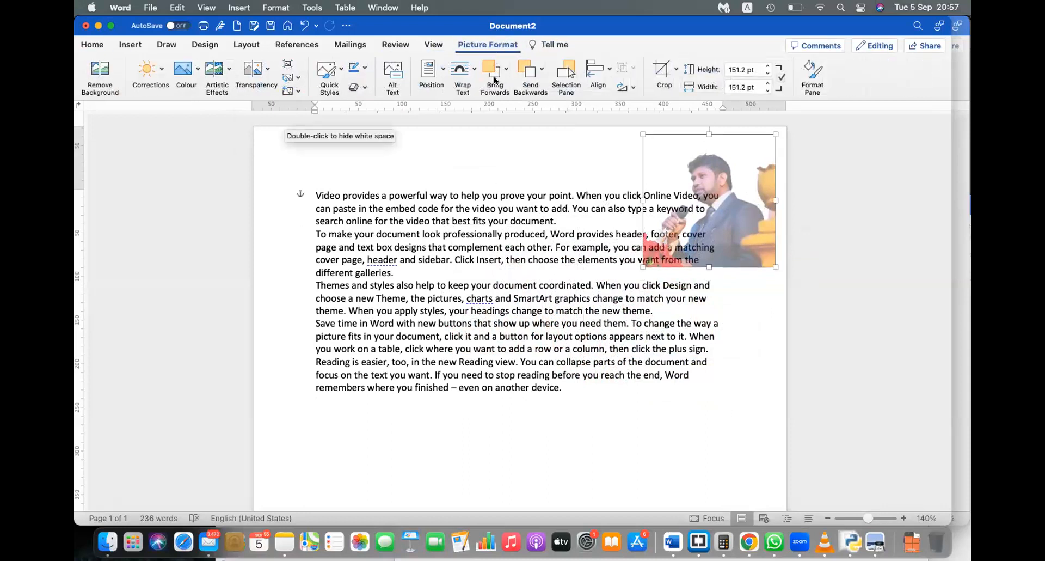
key(super+z)
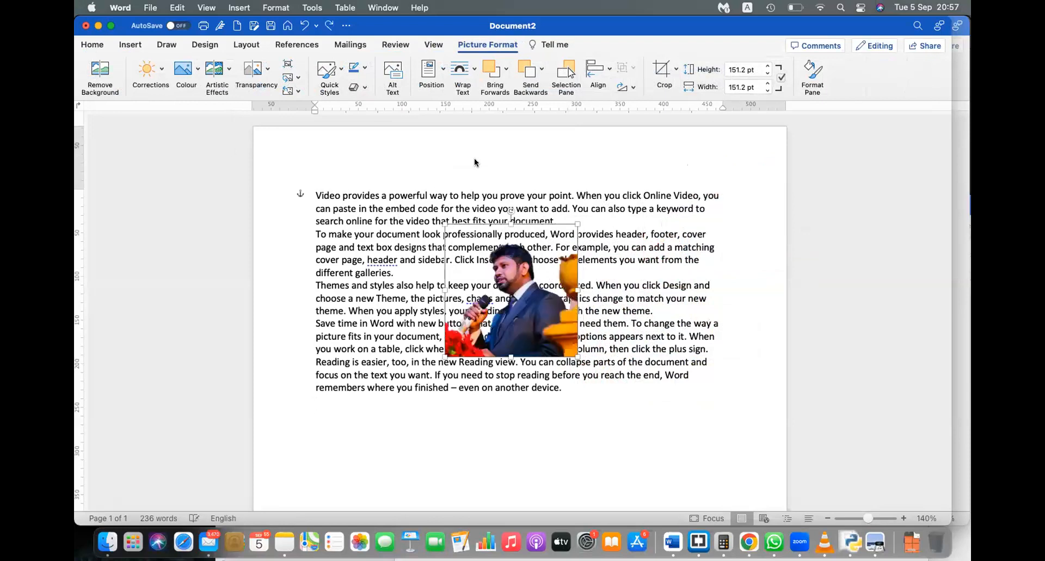
drag(563, 330, 678, 479)
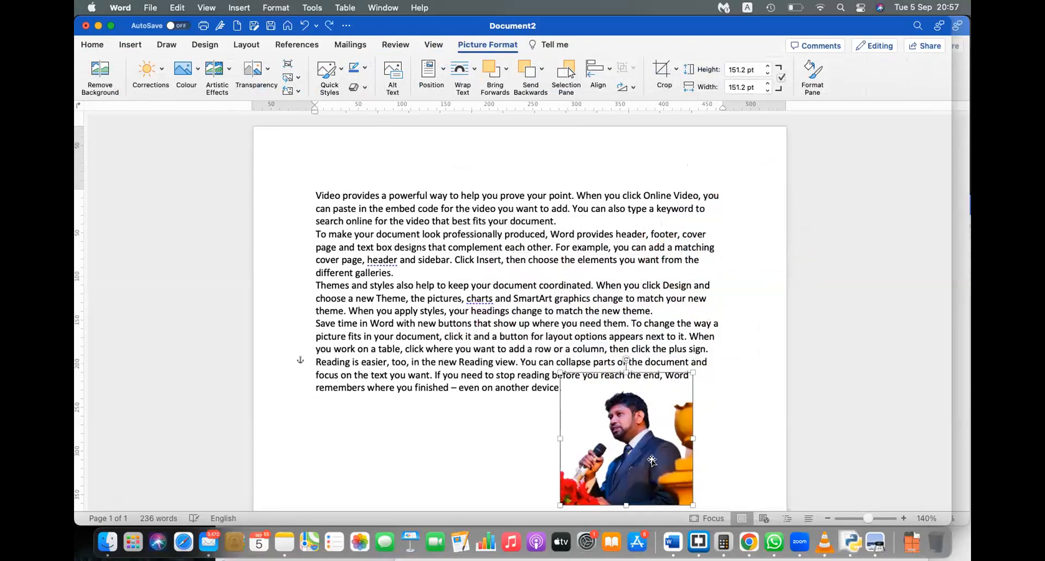
scroll(649, 375, down, 3)
drag(649, 376, 527, 420)
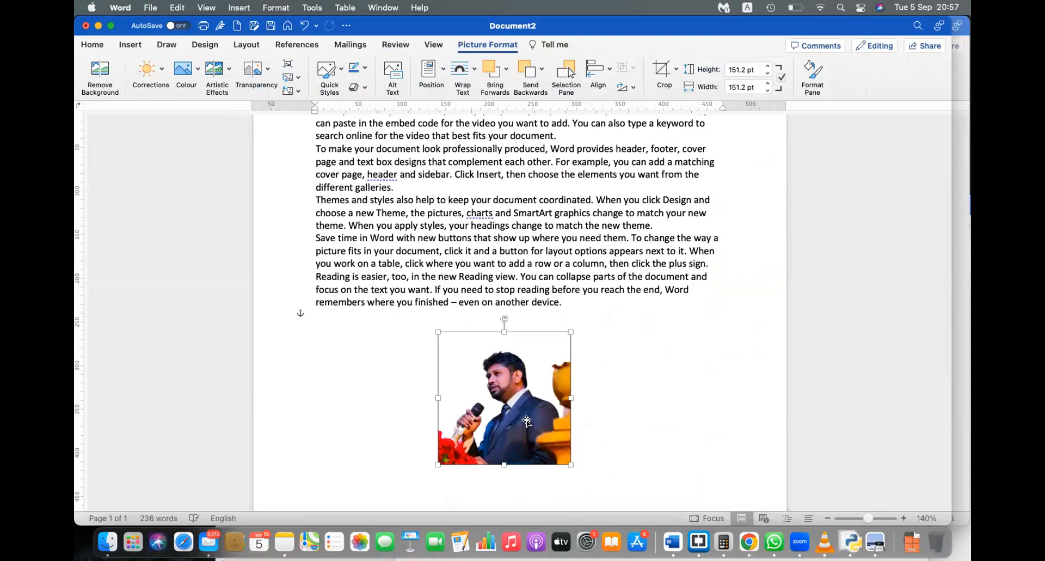
Step: Try thick black shadowed and rotated white frame styles on the photo, undoing each
click(325, 81)
click(330, 133)
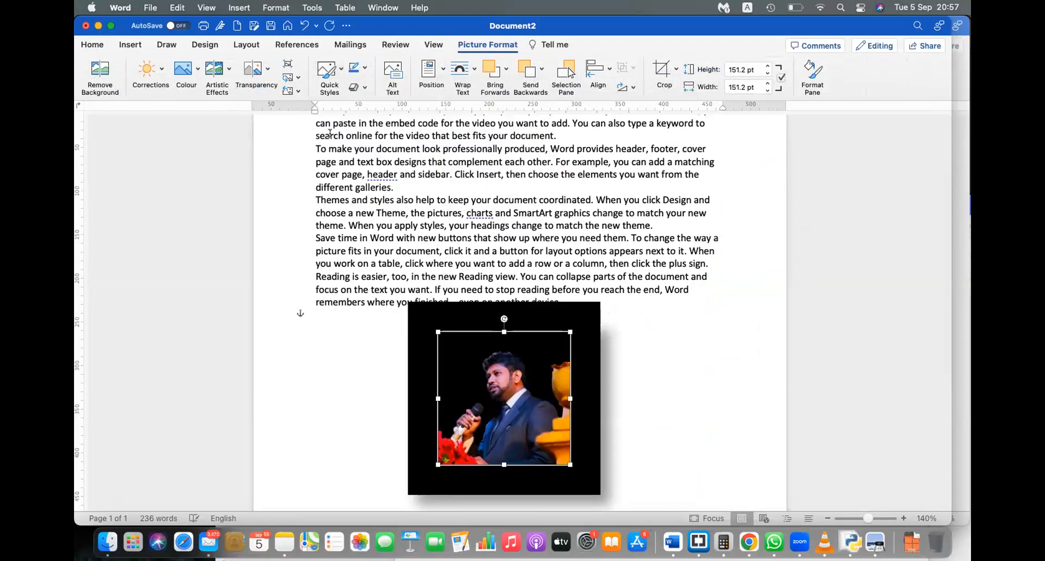
key(super+z)
click(328, 69)
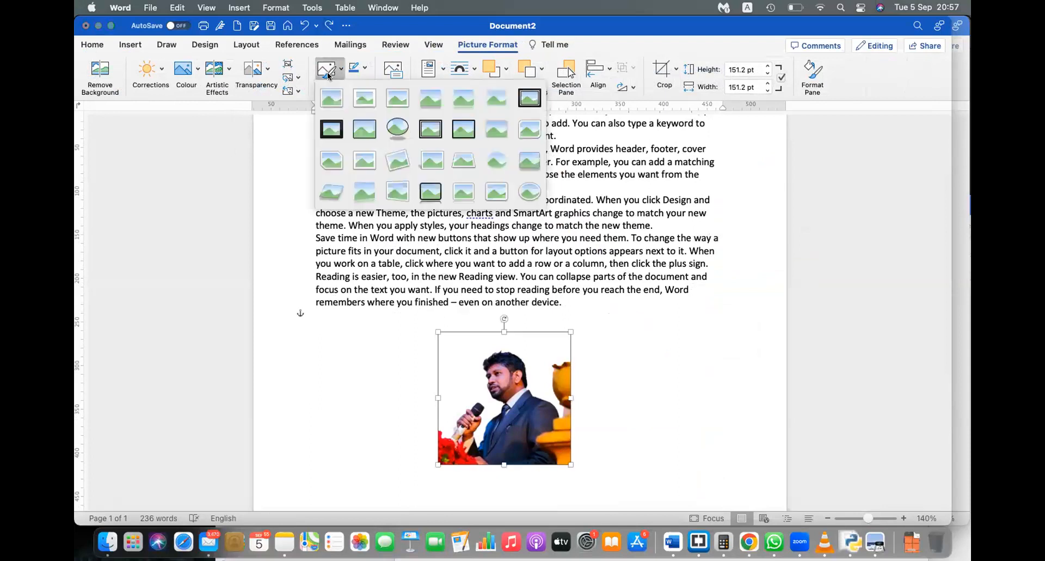
click(399, 159)
click(628, 393)
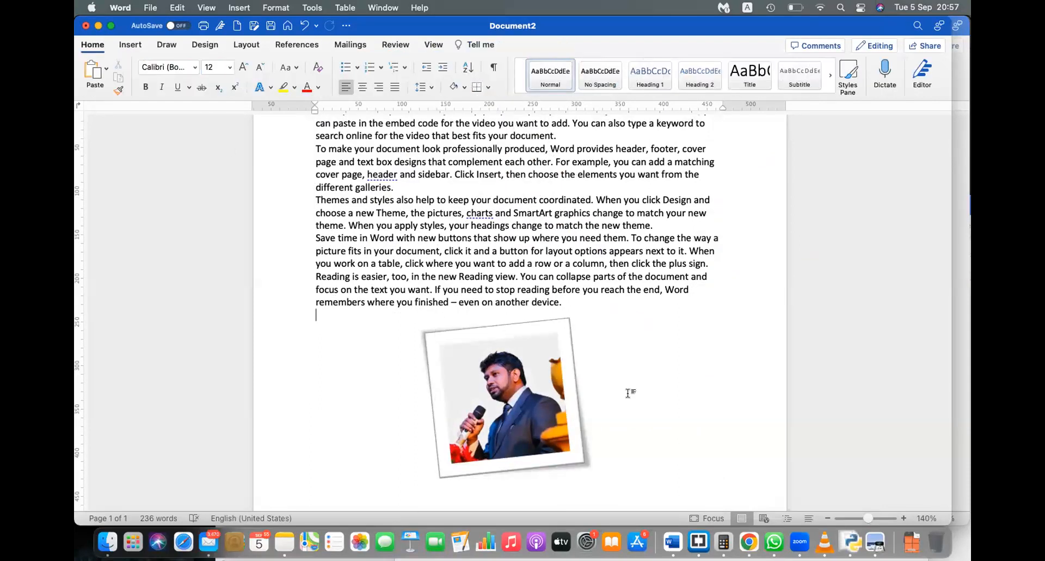
key(super+z)
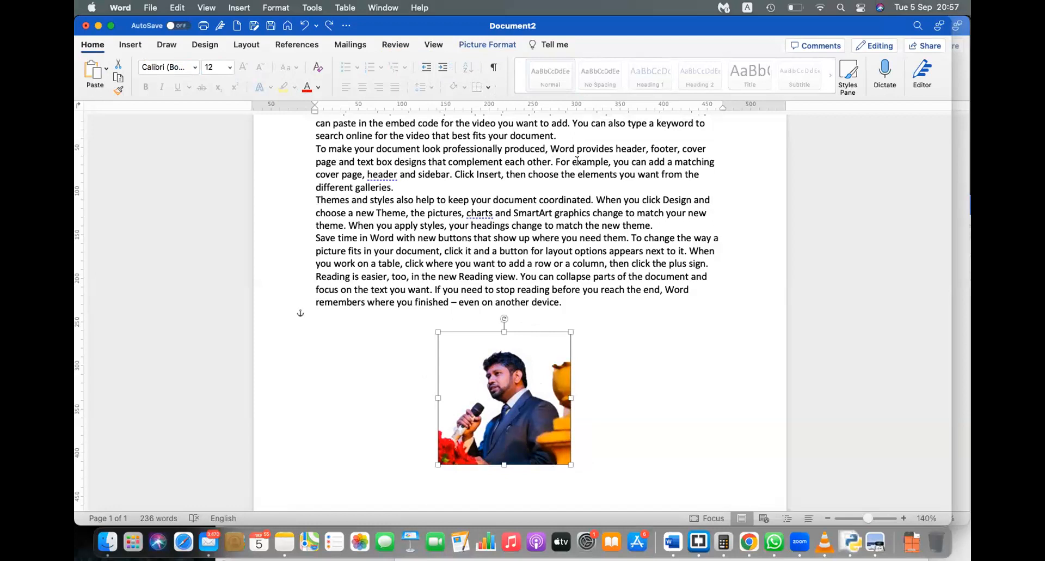
click(487, 48)
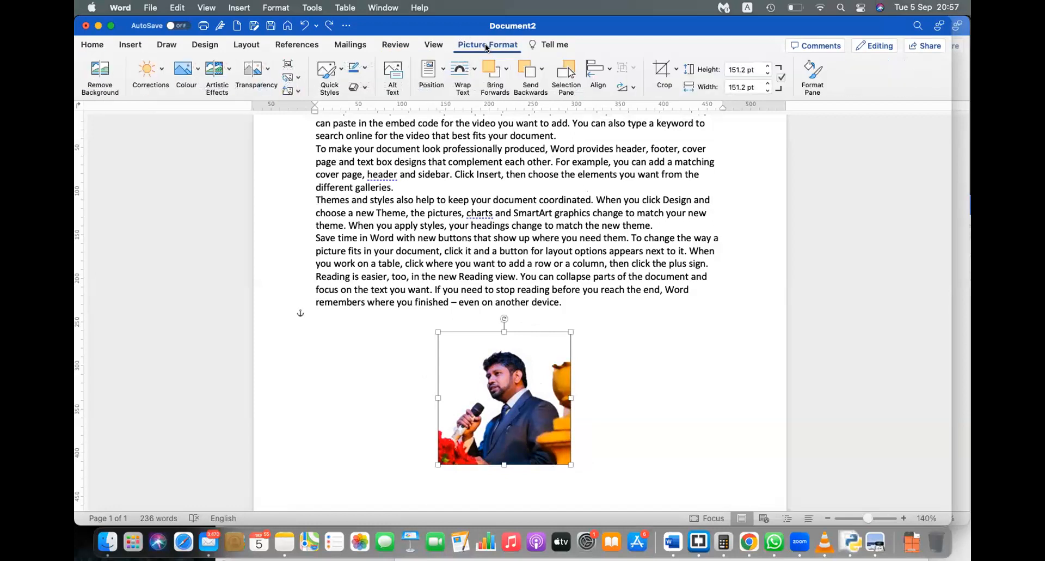
click(330, 71)
click(332, 66)
click(361, 87)
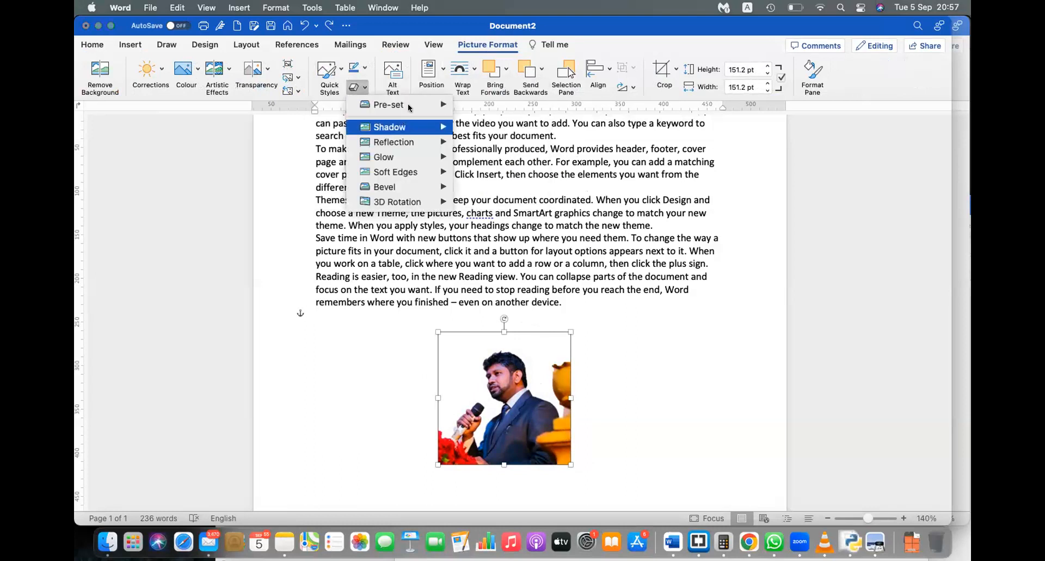
mouse_move(412, 106)
click(468, 238)
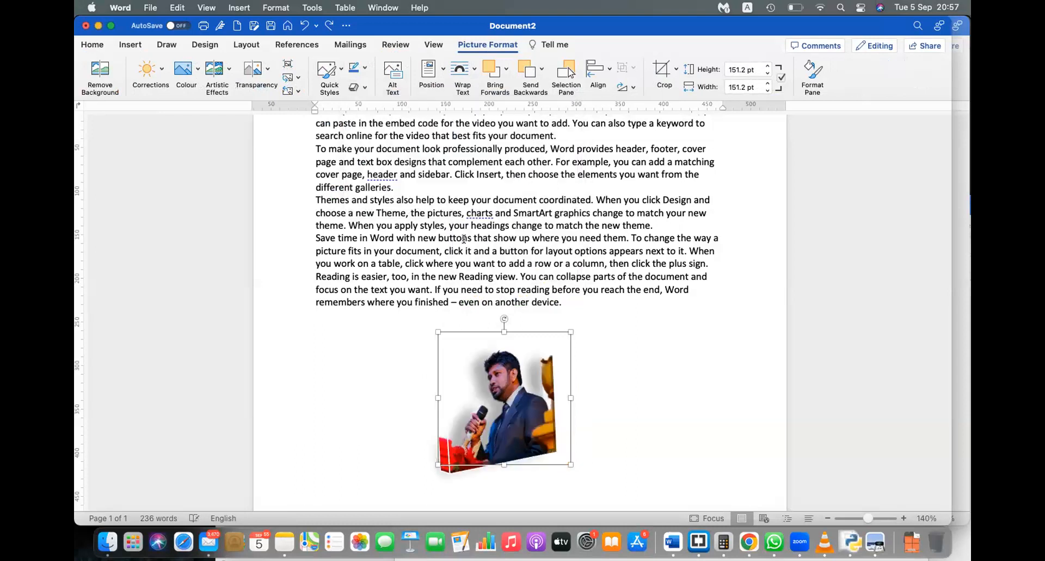
click(634, 490)
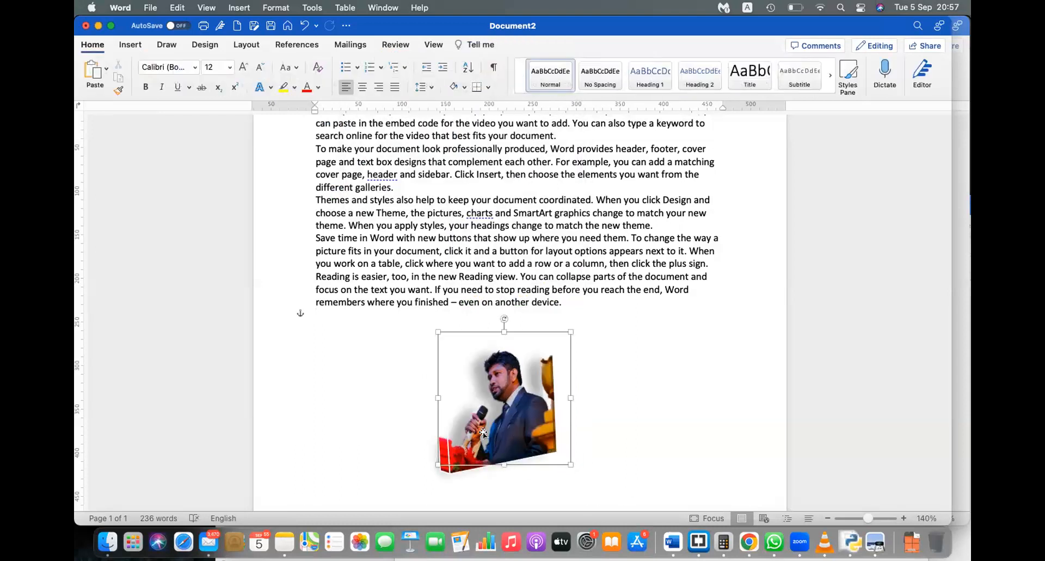
drag(483, 433, 413, 447)
click(595, 422)
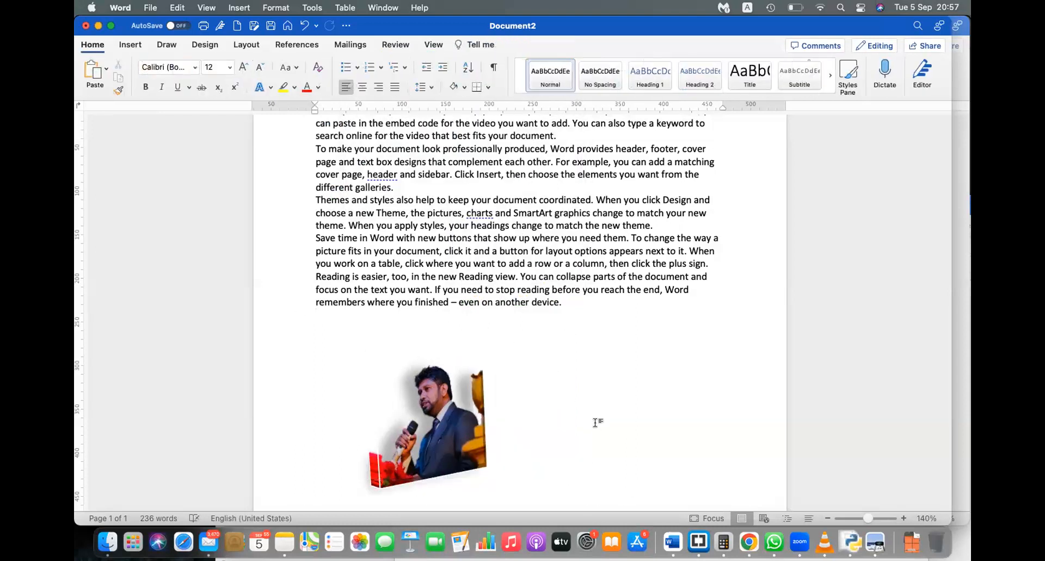
click(500, 424)
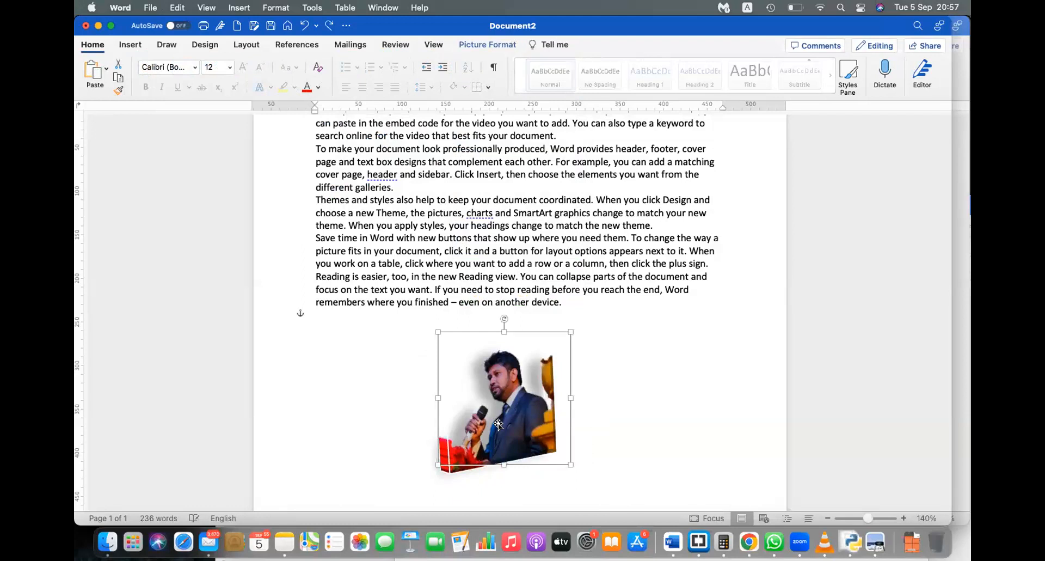
click(482, 45)
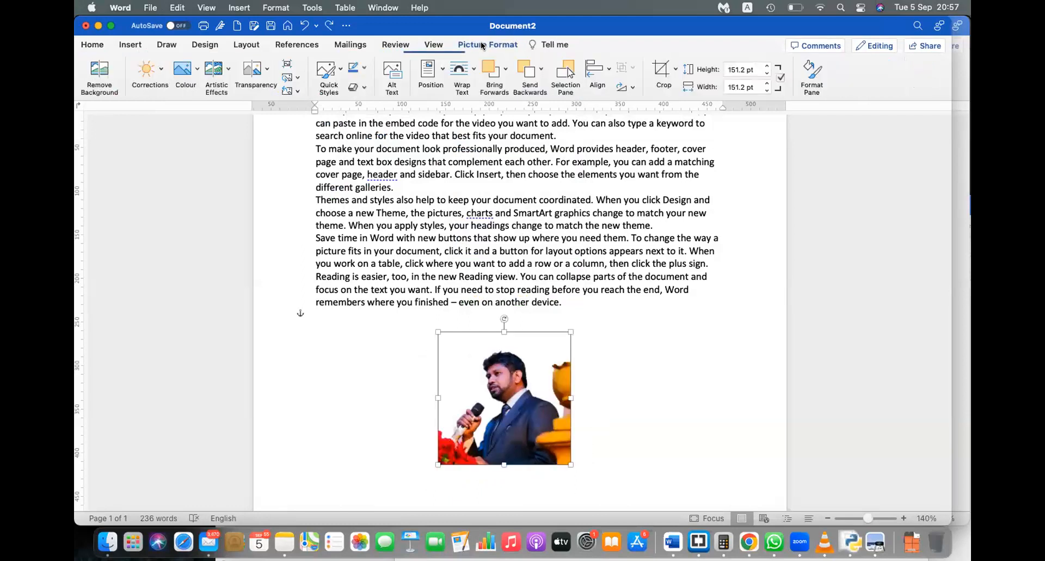
click(356, 87)
mouse_move(411, 199)
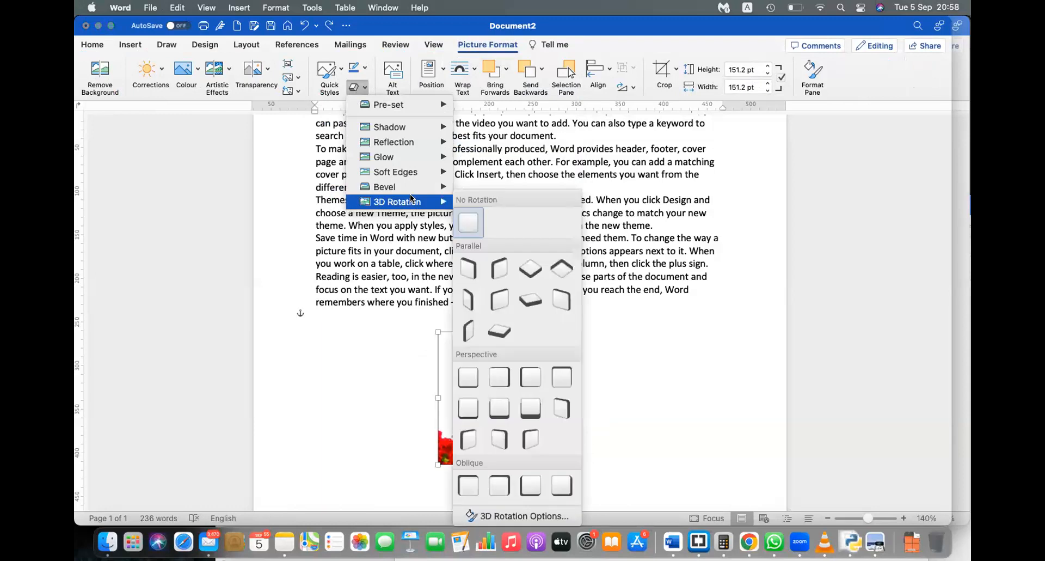
click(530, 413)
click(631, 410)
key(super+z)
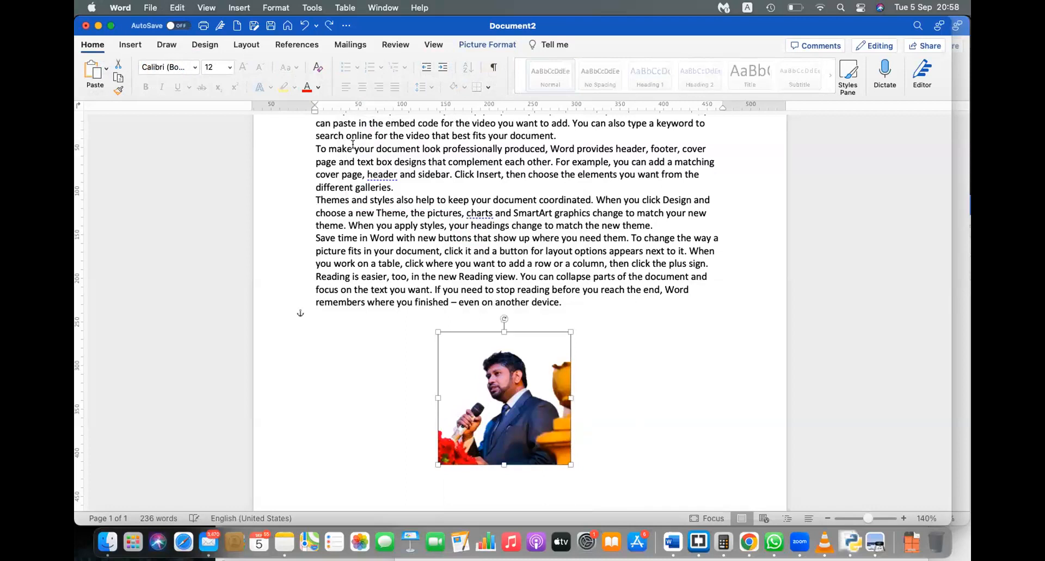
click(487, 44)
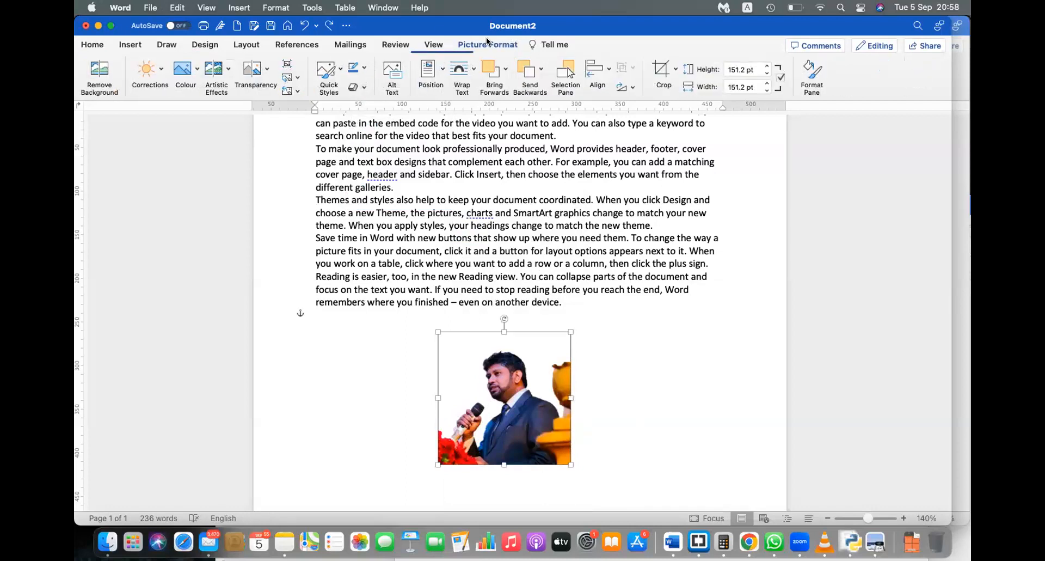
click(366, 67)
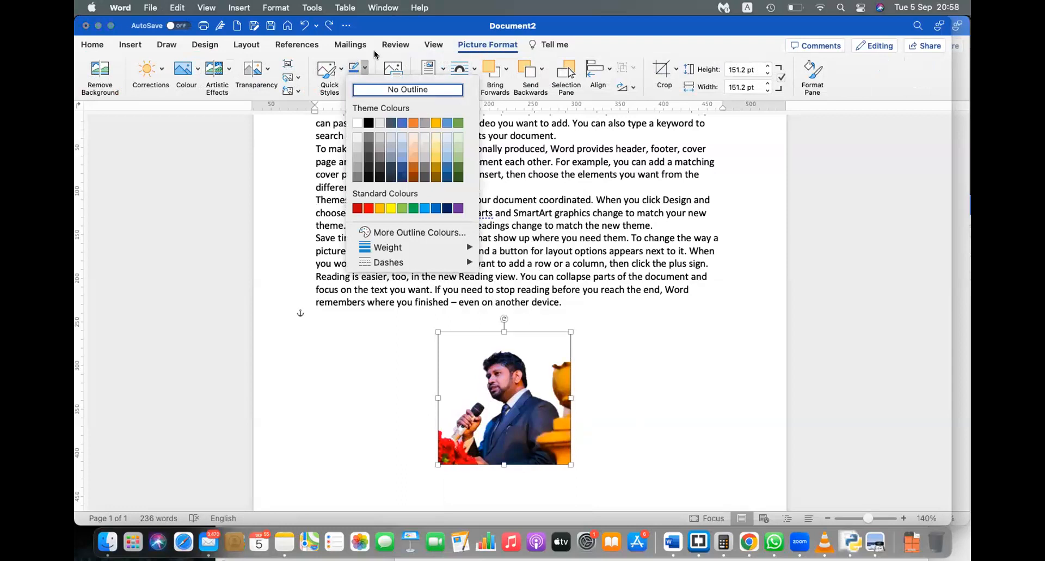
click(374, 50)
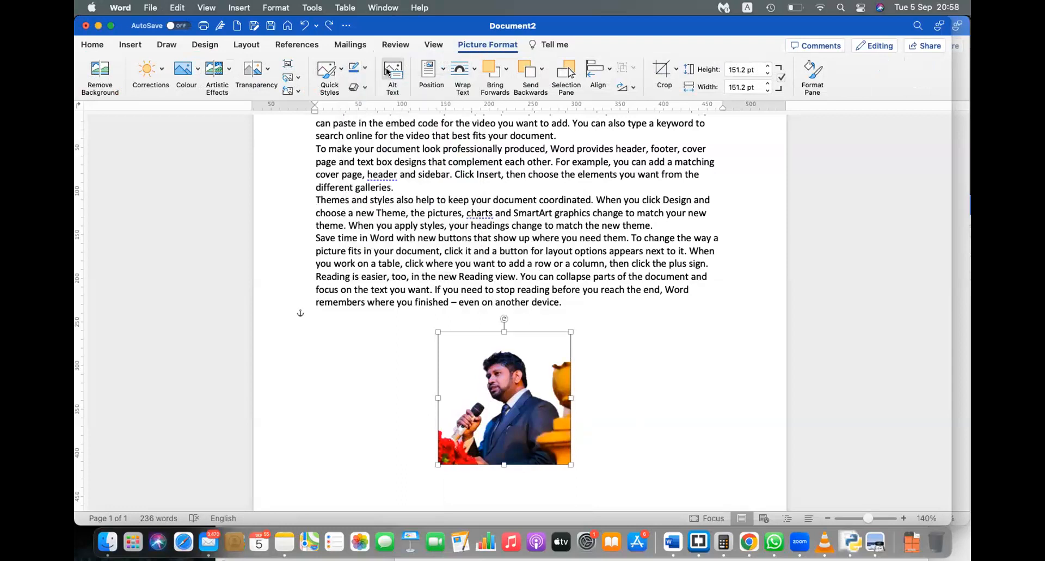
Step: Replace the photo's alt text with a 'Picture of' caption naming the speaker, then request generated alt text
click(387, 71)
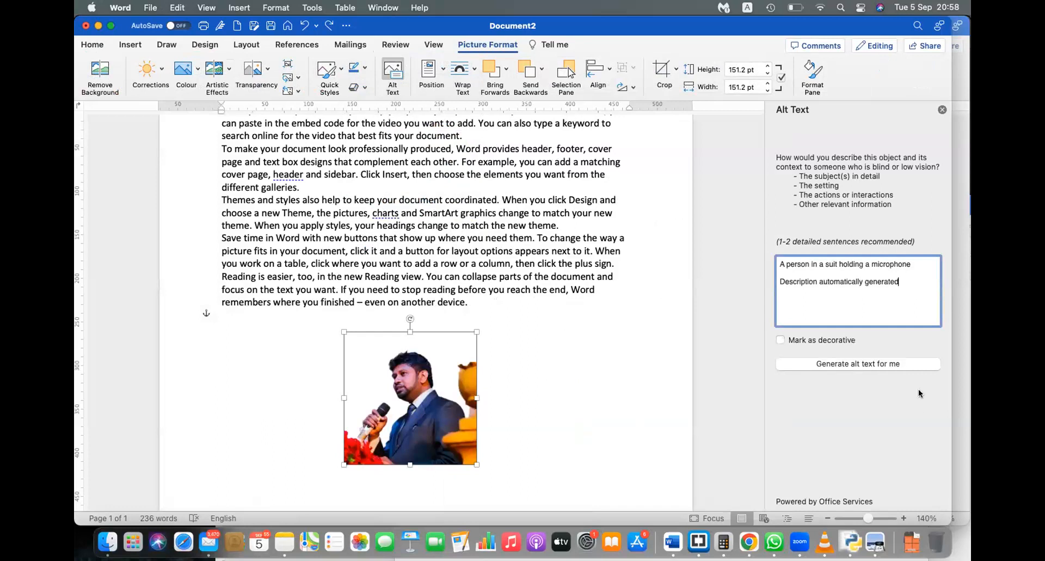
triple_click(894, 281)
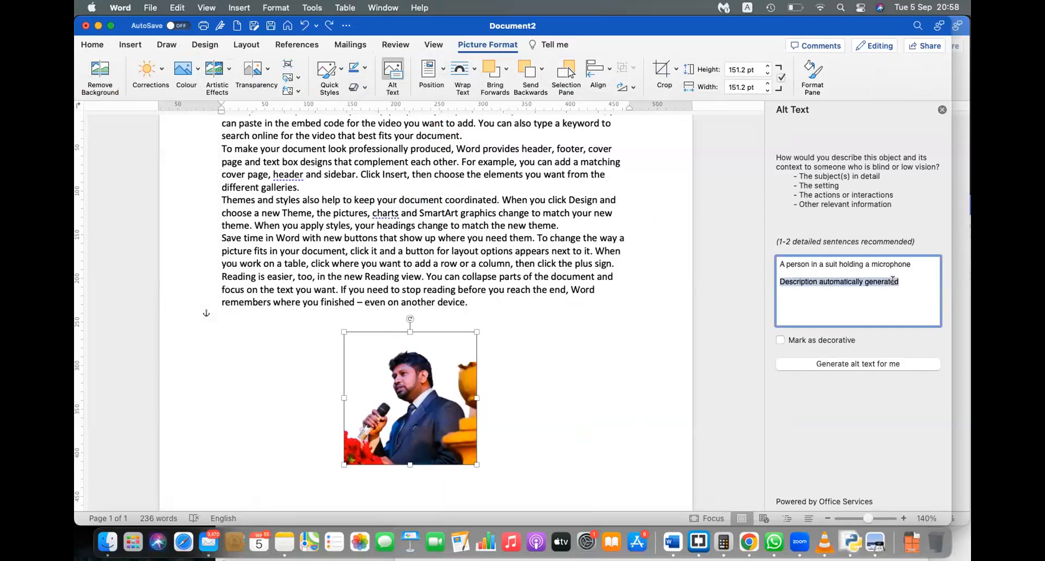
key(super+a)
text(Dasun)
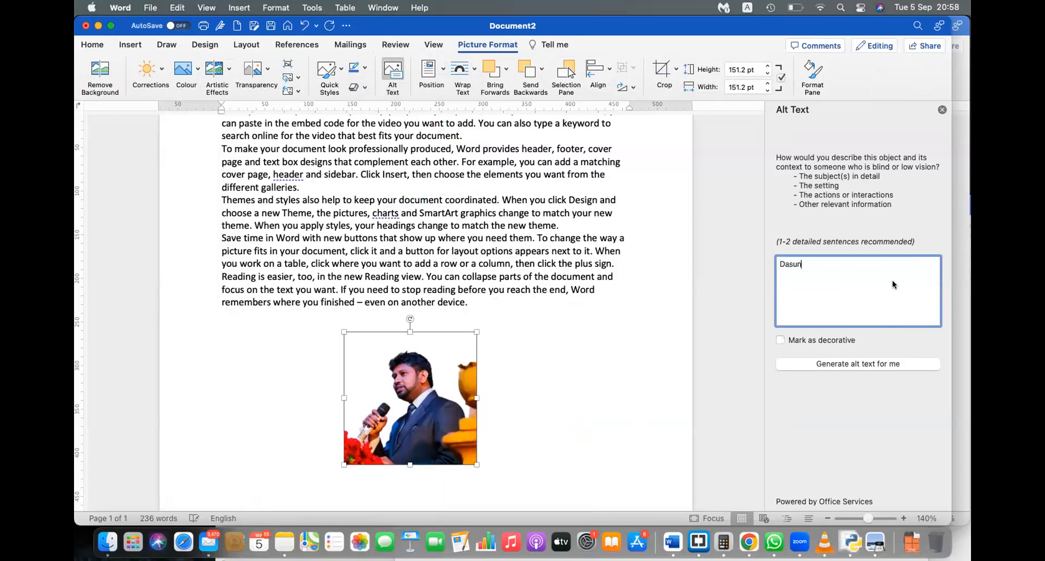
key(BackSpace)
key(BackSpace)
key(BackSpace)
key(BackSpace)
key(BackSpace)
text(Plicture of )
click(870, 364)
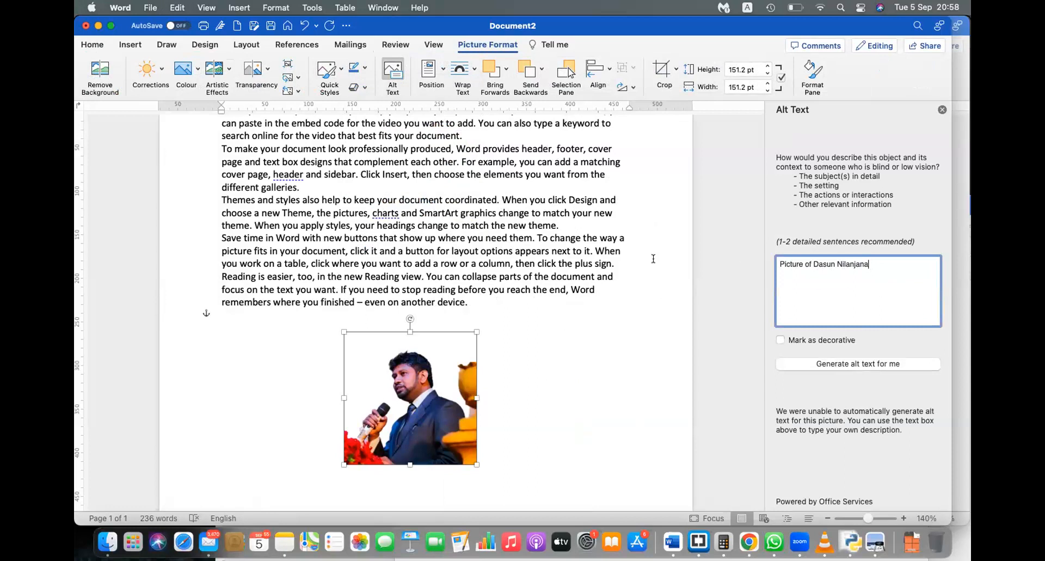
click(404, 366)
click(555, 402)
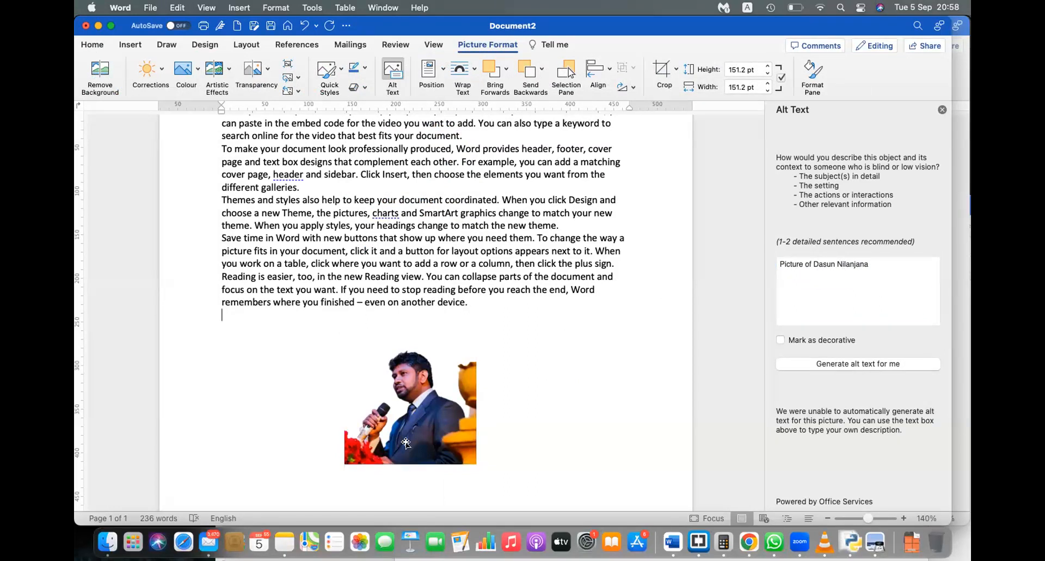
click(413, 444)
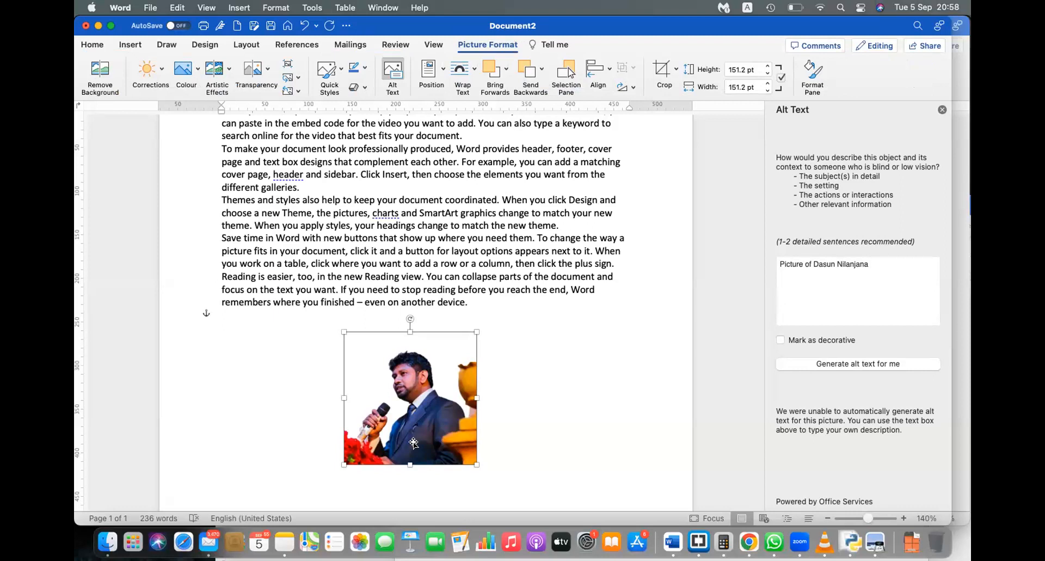
click(574, 420)
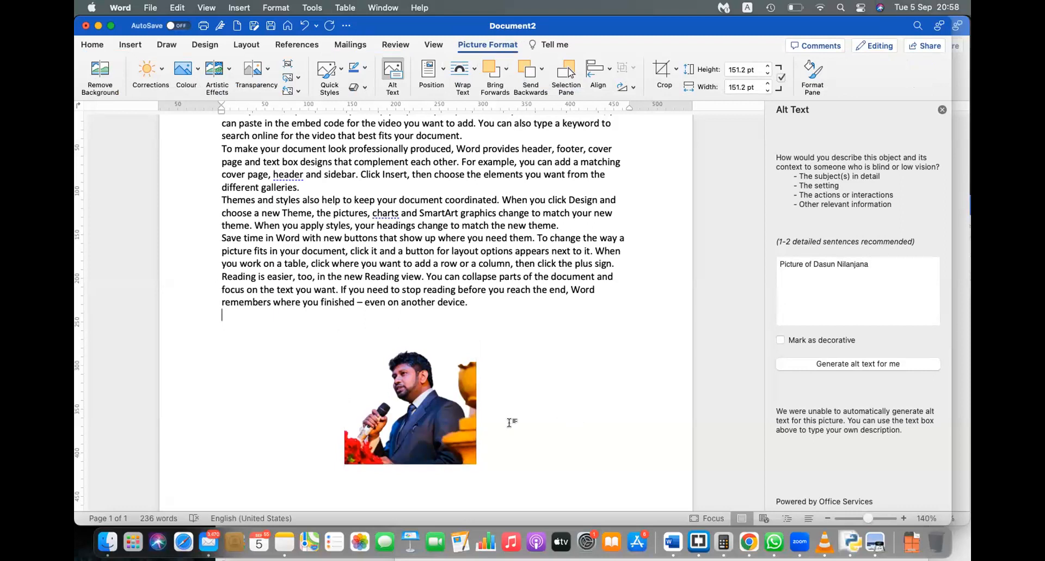
click(396, 412)
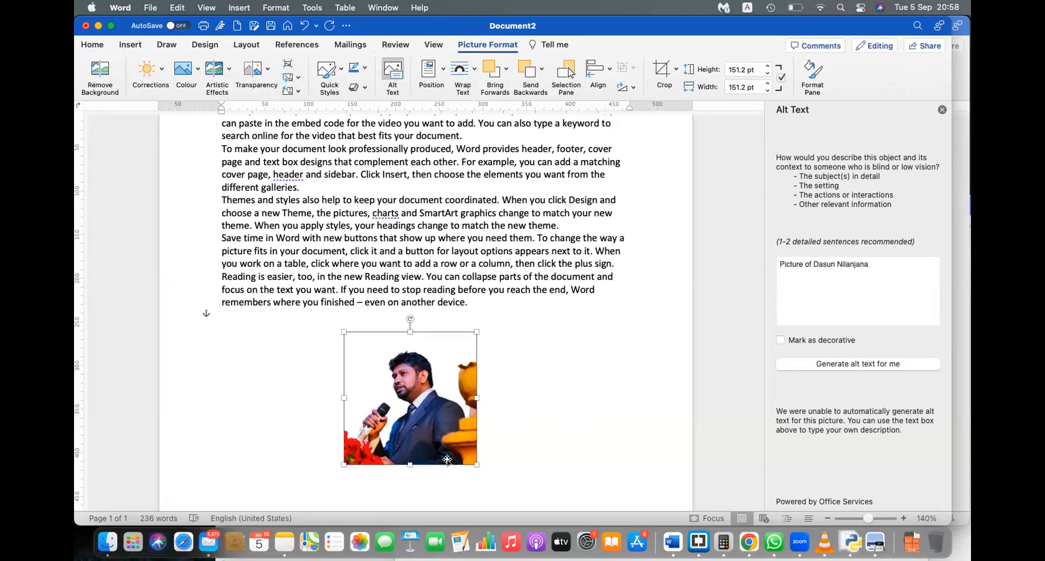
Step: Set the photo's text wrapping to Behind Text
click(455, 76)
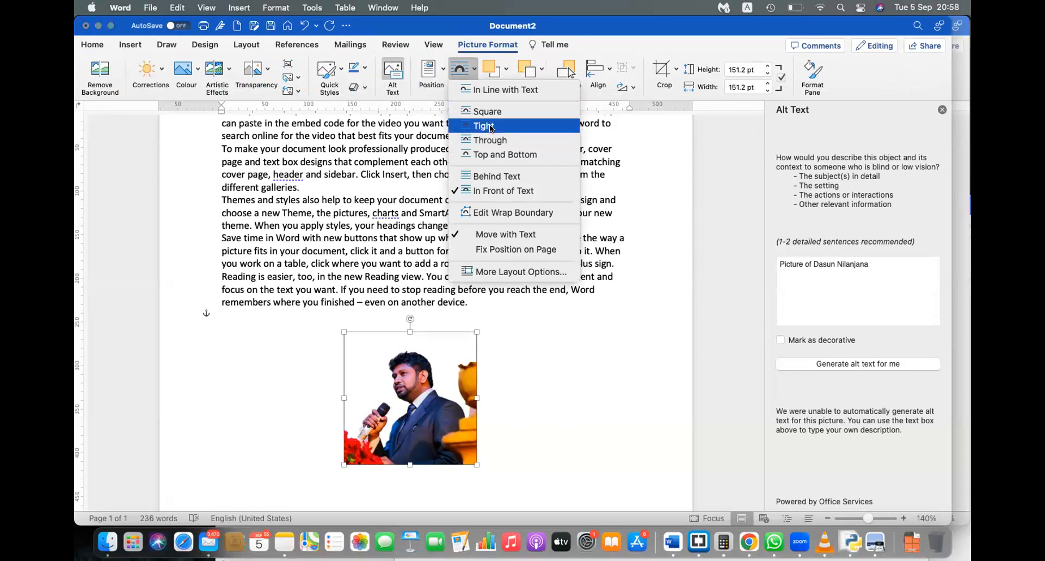
click(489, 183)
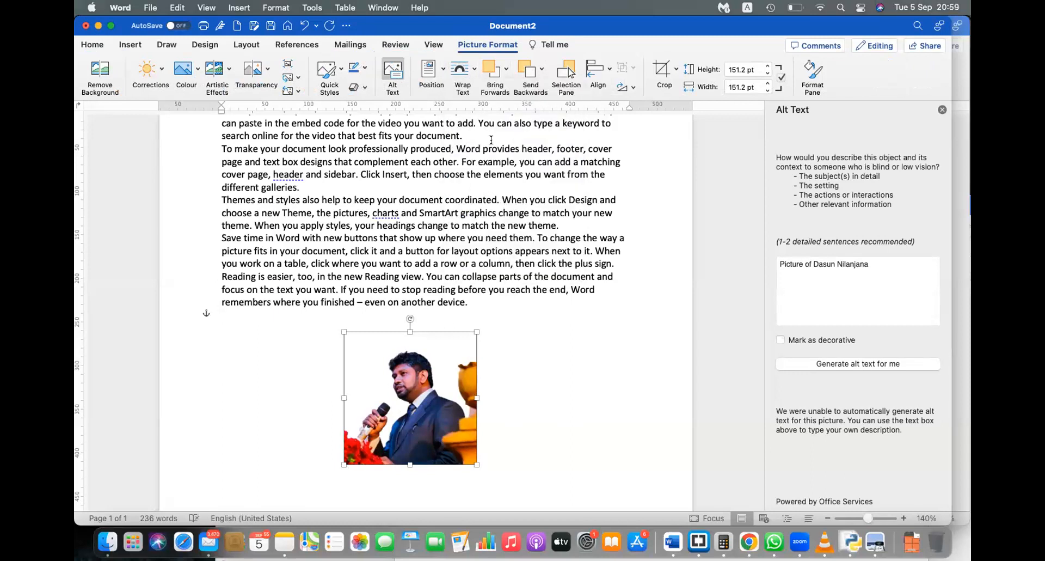
click(465, 79)
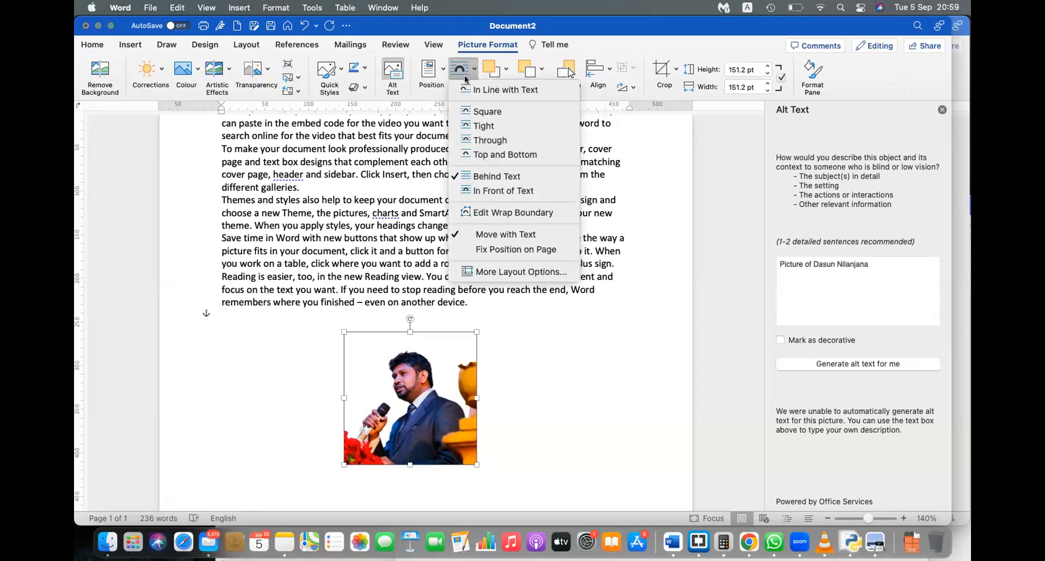
click(625, 37)
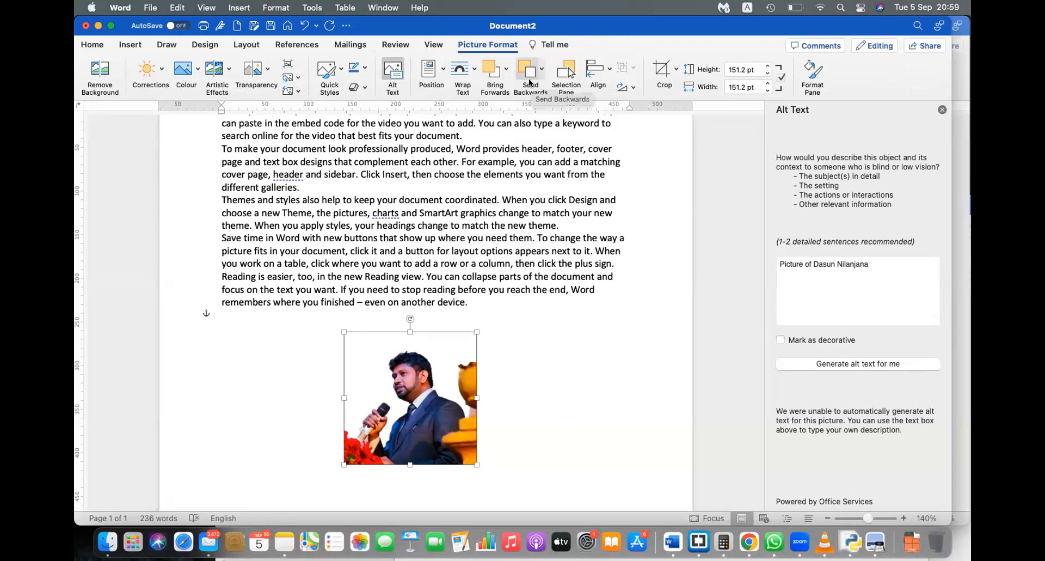
Step: Crop in the photo's bottom-left corner and right edge
click(662, 70)
drag(348, 460, 375, 426)
drag(469, 426, 452, 426)
key(Escape)
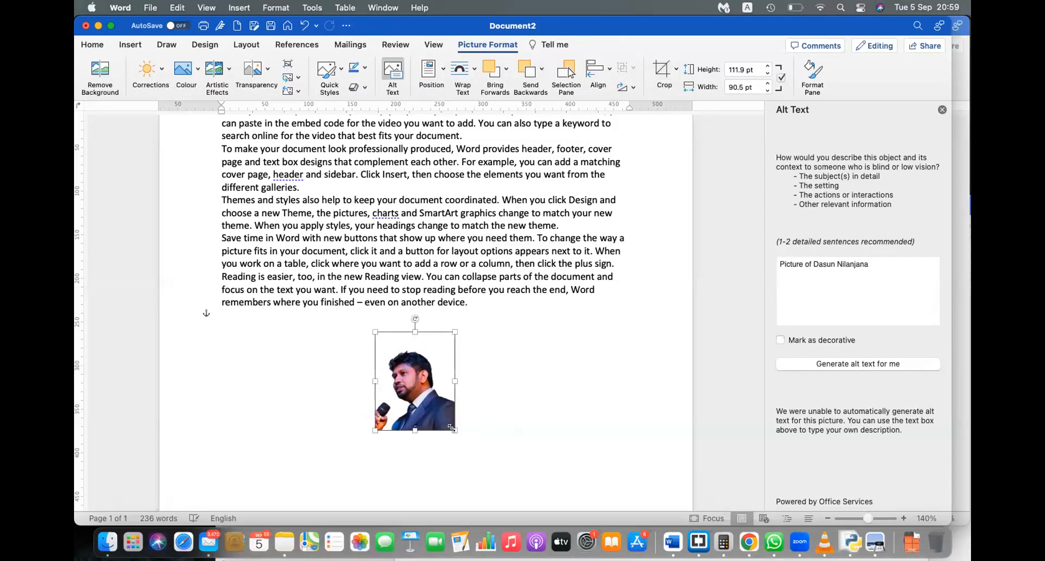
click(596, 399)
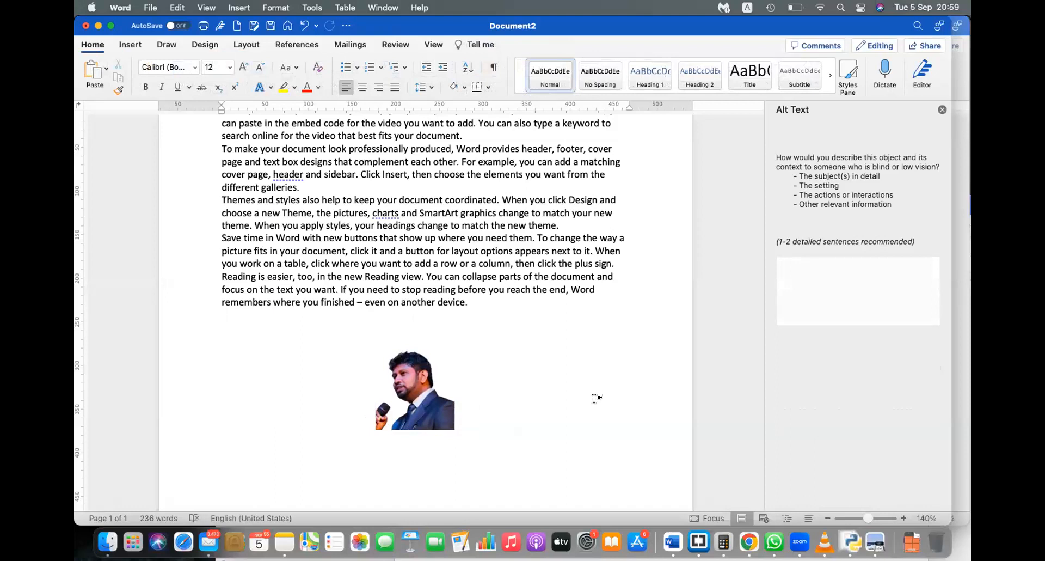
Step: Shift the photo up and right inside its crop frame and apply the crop
click(435, 381)
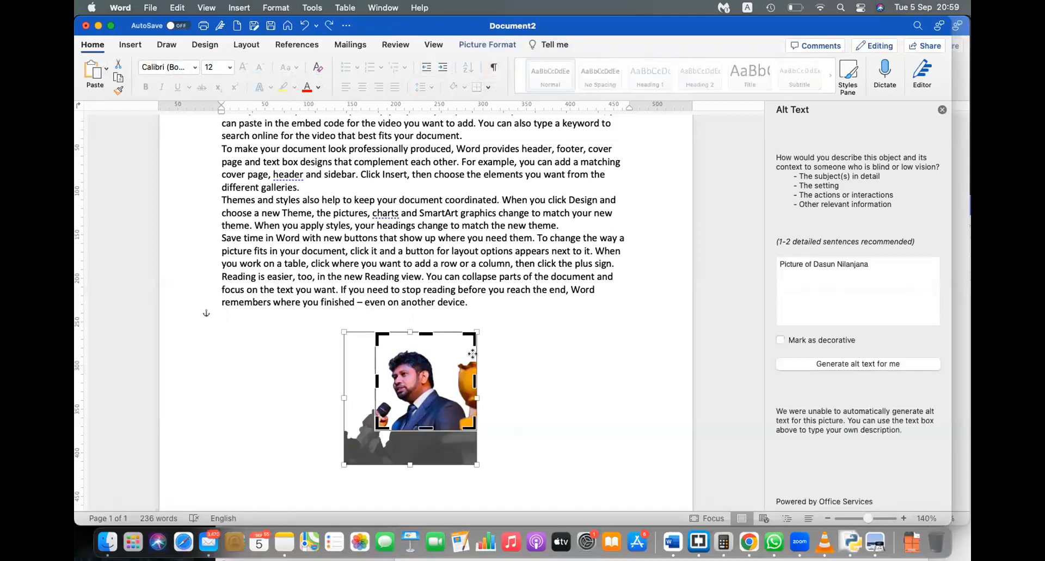
click(489, 39)
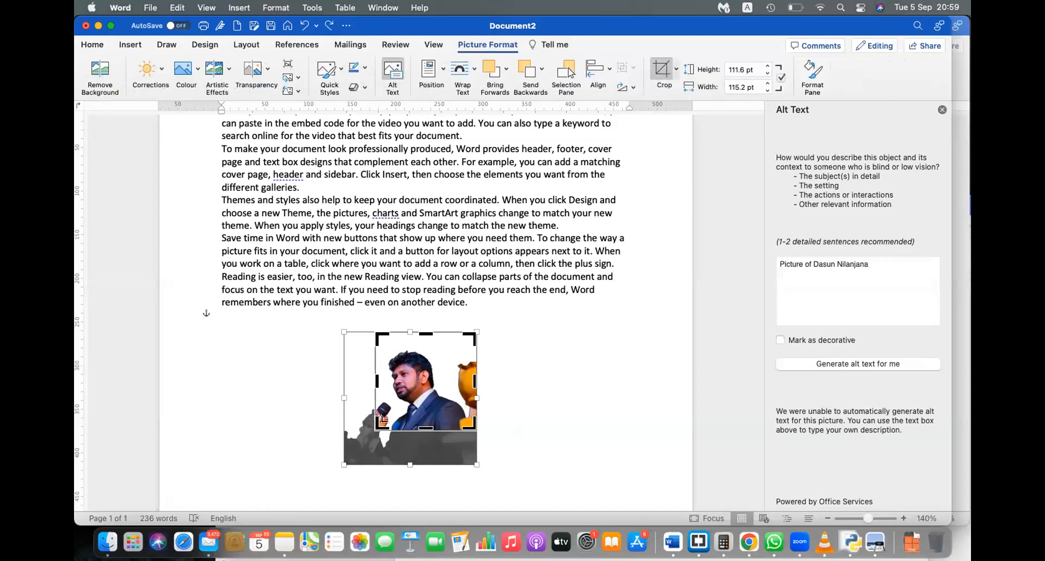
drag(370, 427, 392, 404)
click(512, 391)
click(415, 386)
click(415, 386)
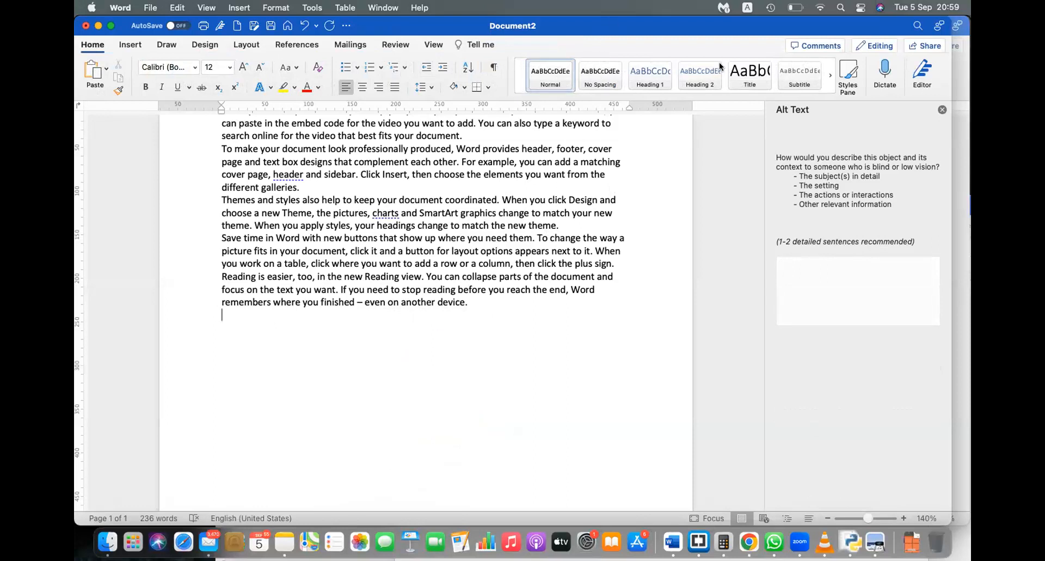
key(XF86AudioLowerVolume)
key(XF86AudioLowerVolume)
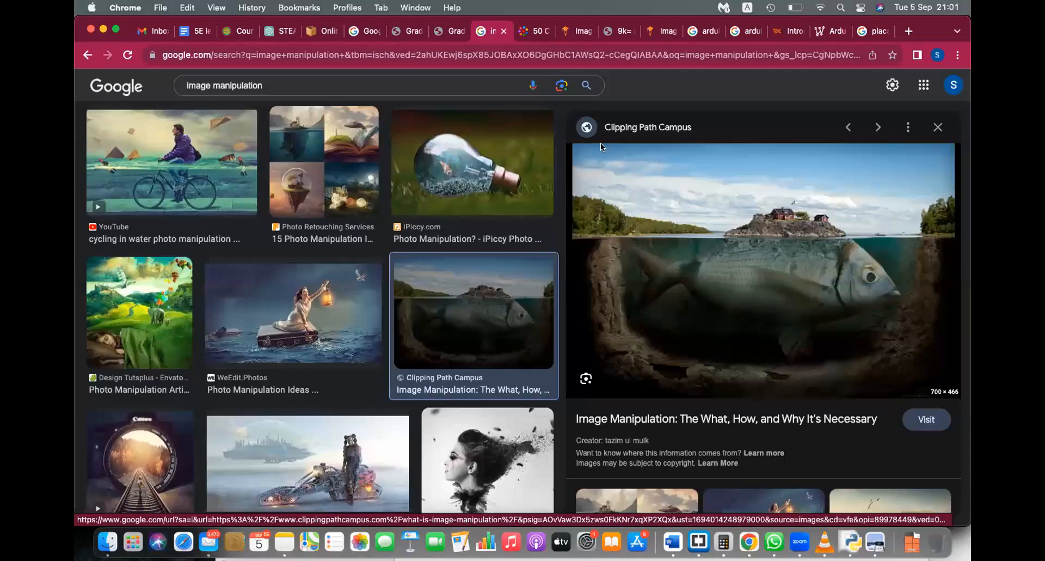
Step: Switch to the fish image tab and zoom in on the picture
click(659, 31)
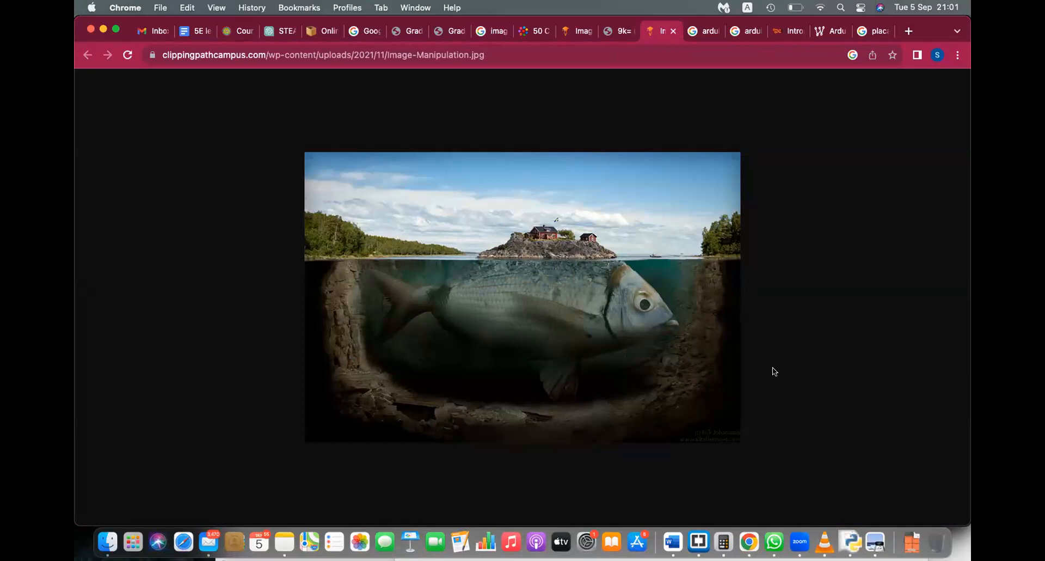
key(super+equal)
key(super+equal)
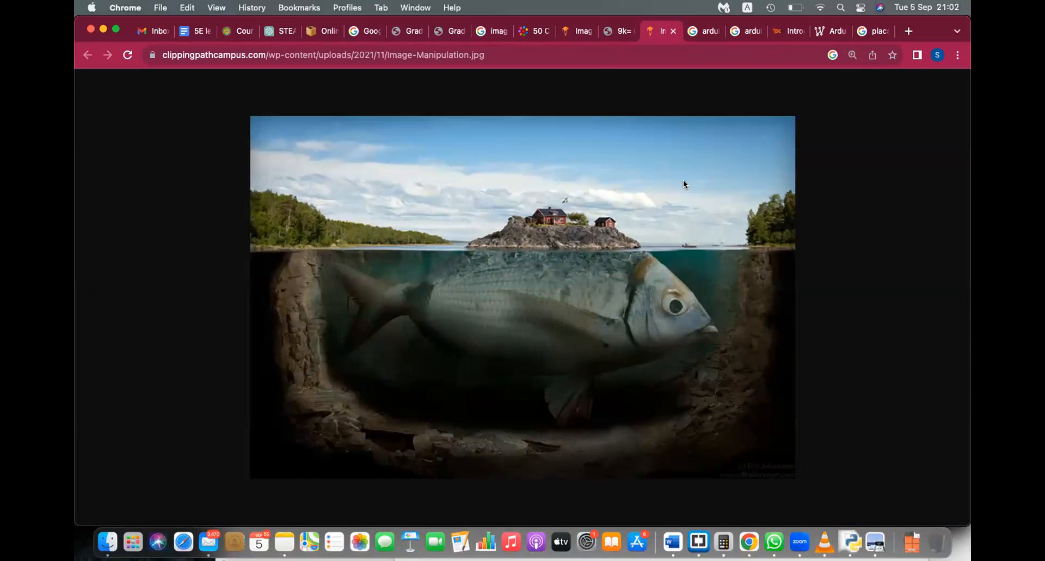
key(XF86AudioRaiseVolume)
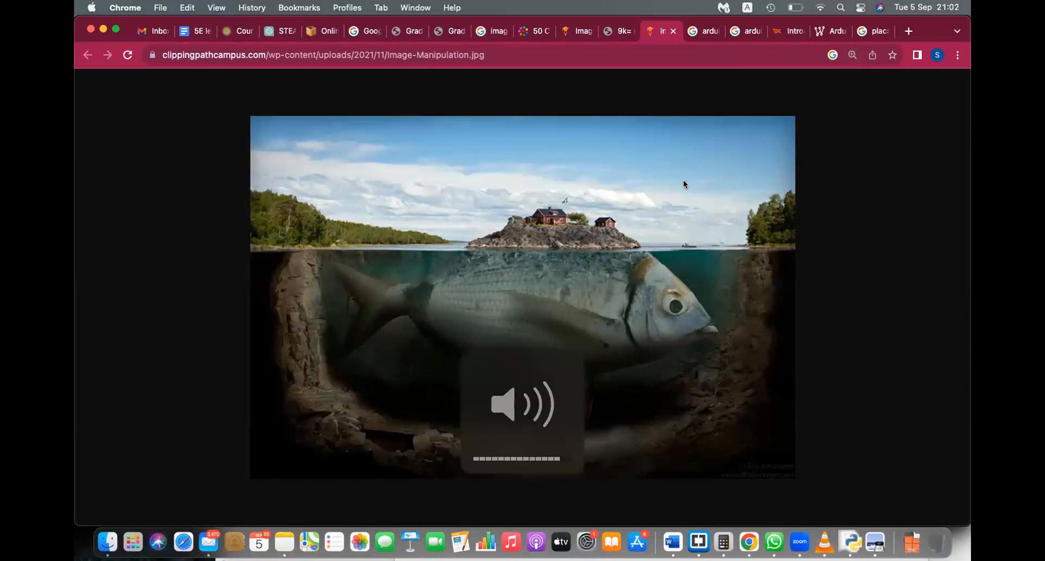
key(XF86AudioLowerVolume)
Step: Open the image manipulation article tab and scroll through the article
click(614, 31)
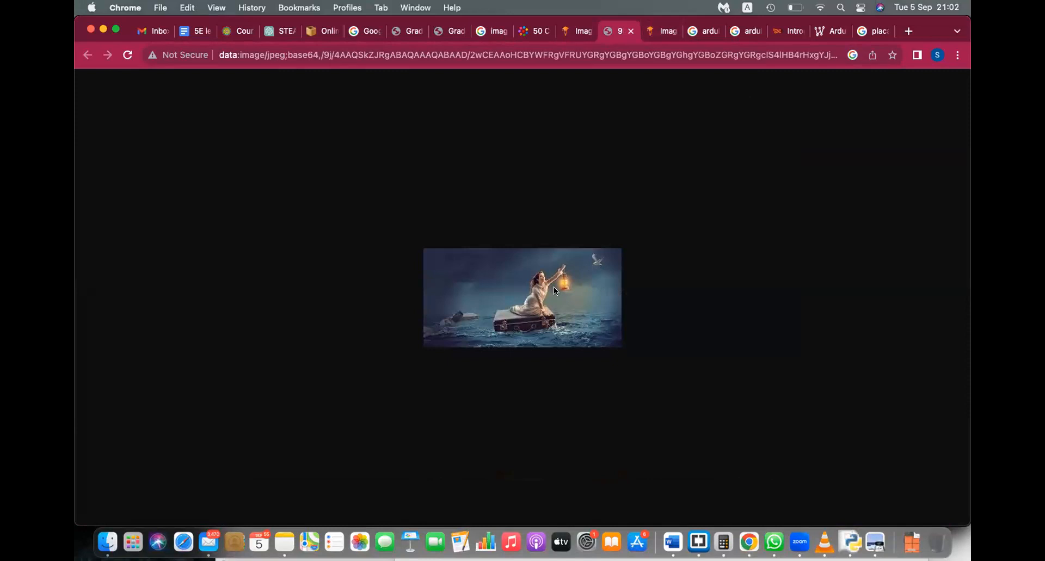
click(577, 32)
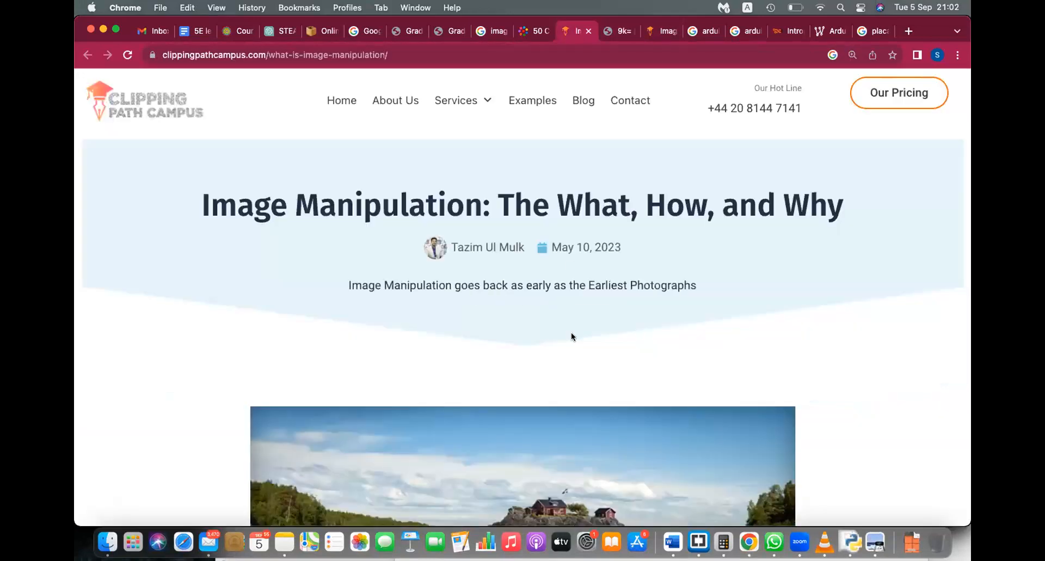
scroll(570, 333, down, 4)
scroll(570, 333, down, 15)
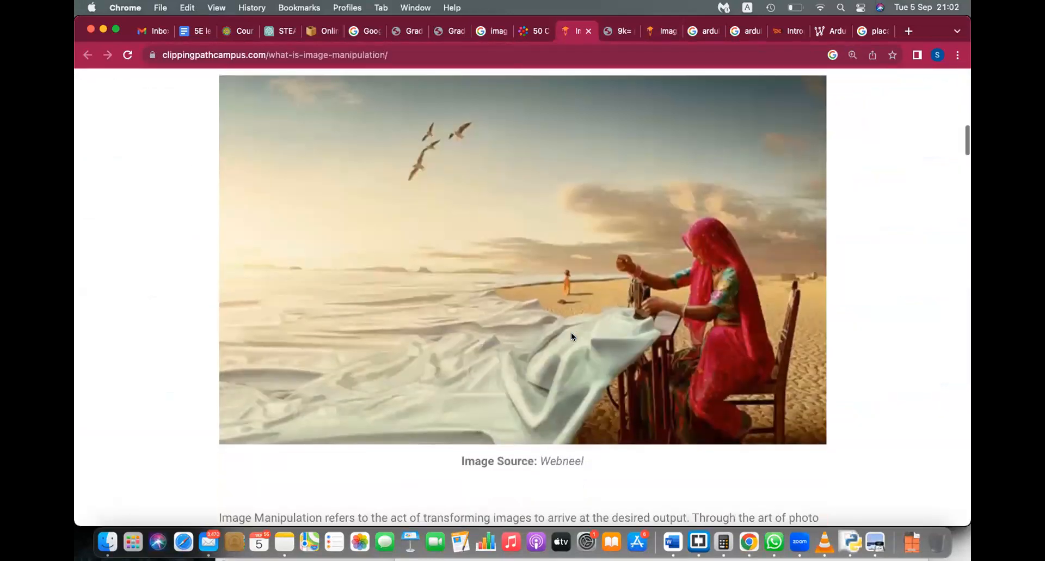
scroll(570, 336, down, 6)
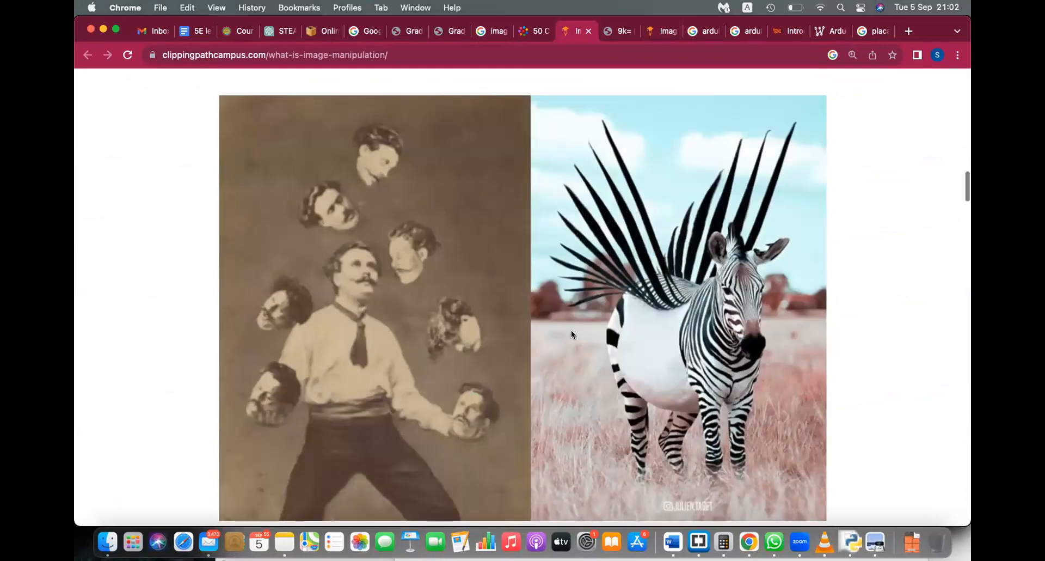
scroll(571, 331, down, 10)
scroll(571, 331, up, 2)
scroll(571, 331, down, 8)
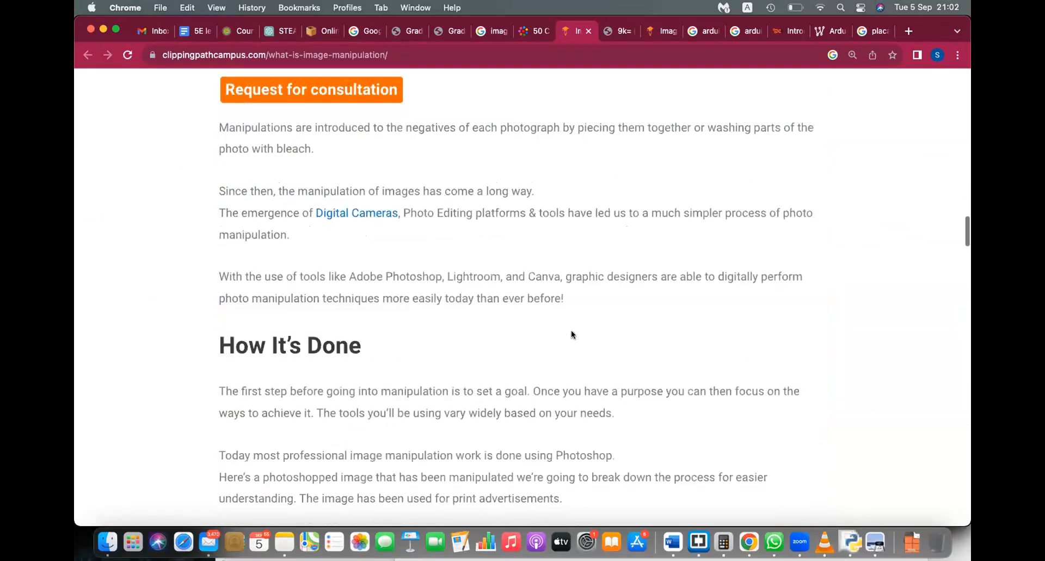
scroll(571, 331, down, 8)
scroll(571, 331, up, 4)
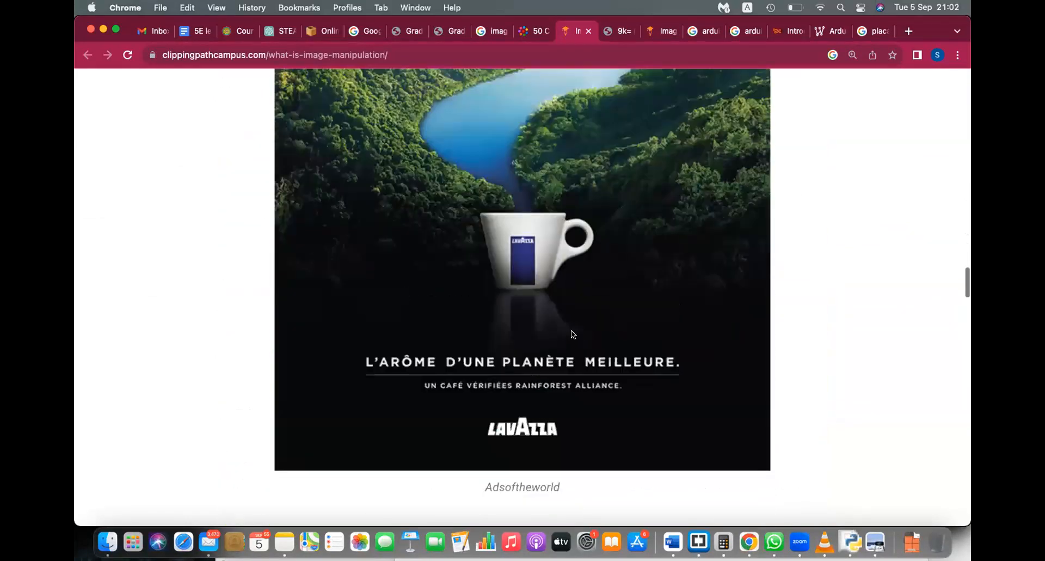
scroll(571, 330, down, 2)
scroll(571, 330, down, 10)
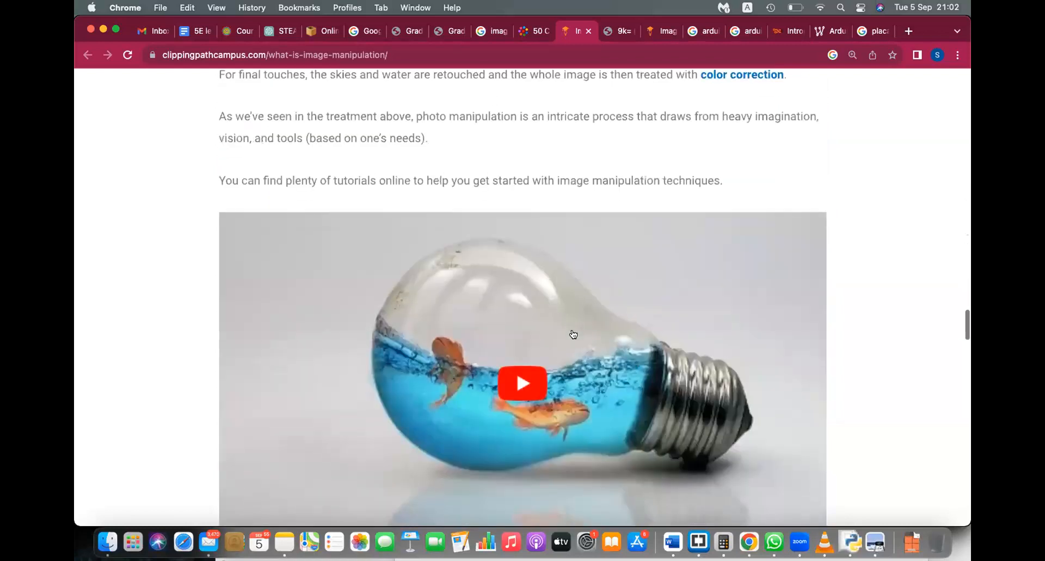
scroll(573, 334, down, 1)
scroll(570, 330, down, 10)
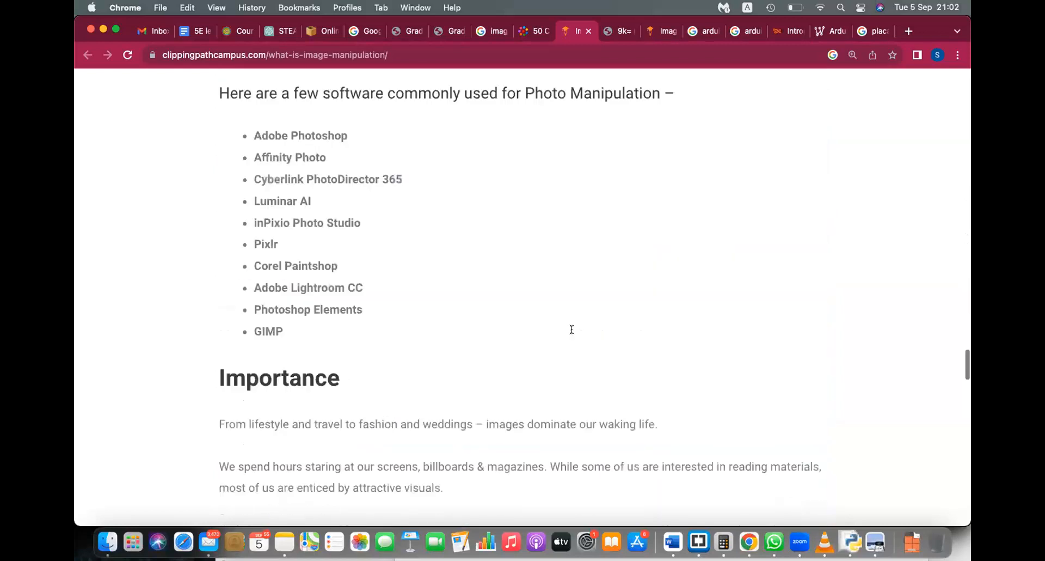
Step: Open the balloon and lips image from the webneel article in a new tab
click(534, 31)
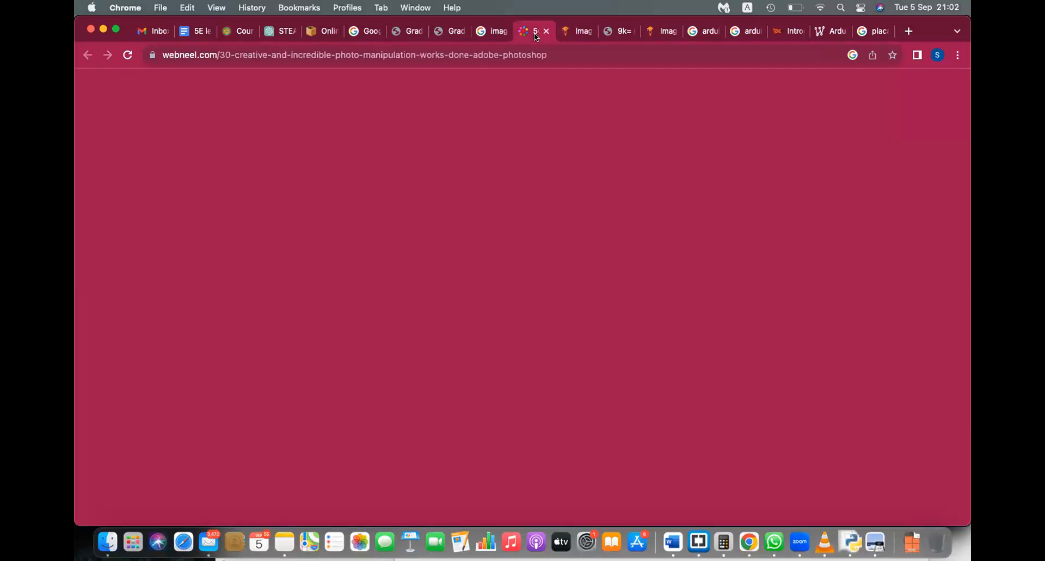
scroll(490, 338, down, 5)
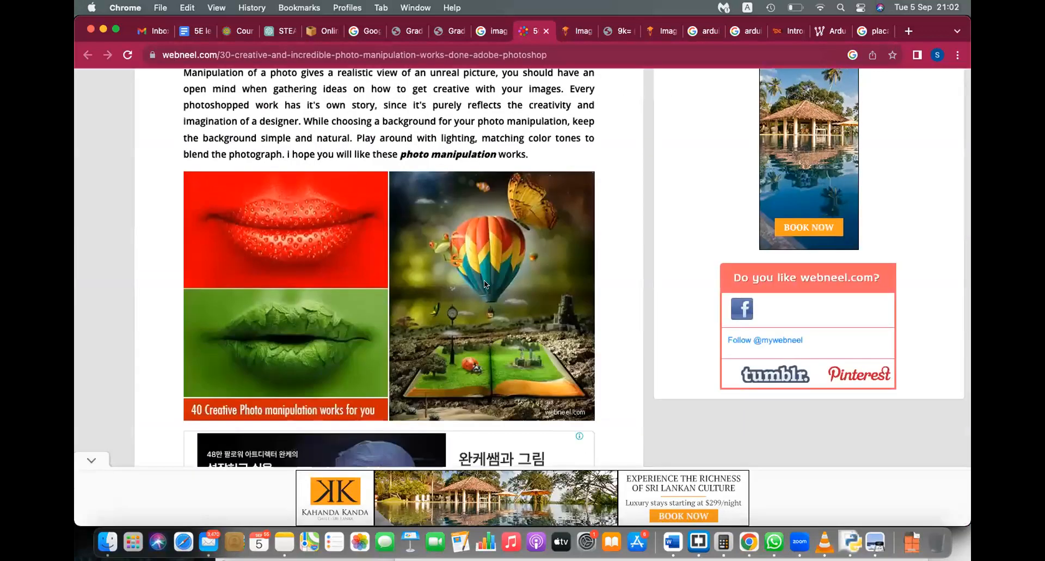
right_click(480, 248)
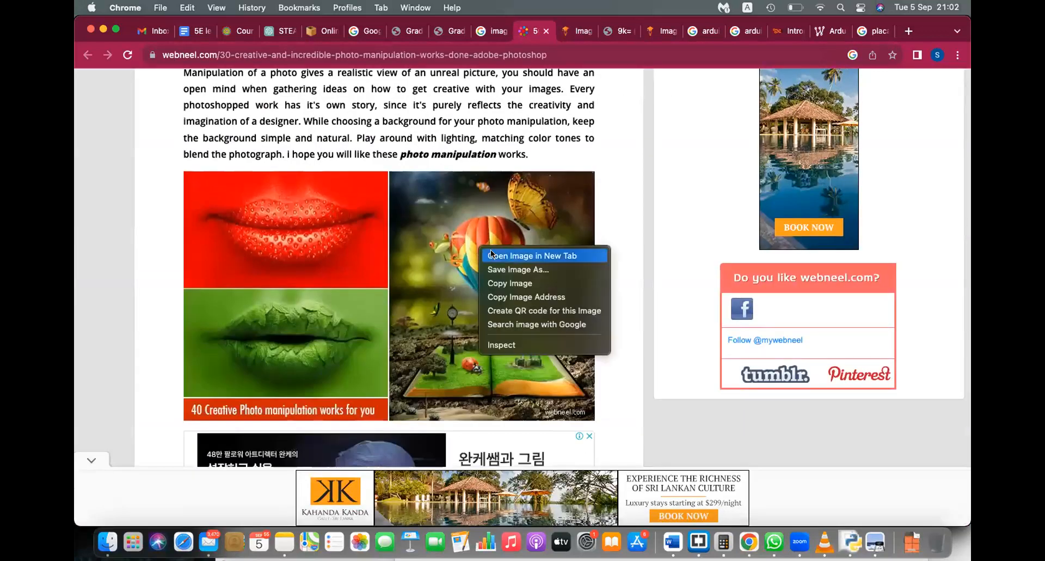
click(491, 253)
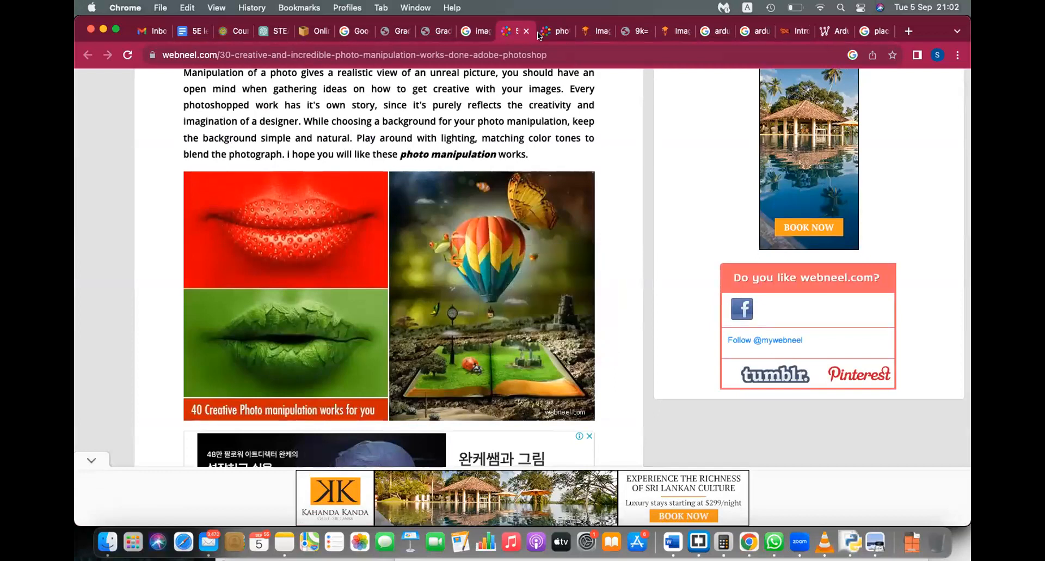
Step: View the balloon image zoomed to 150%, then return to the image manipulation results
click(557, 31)
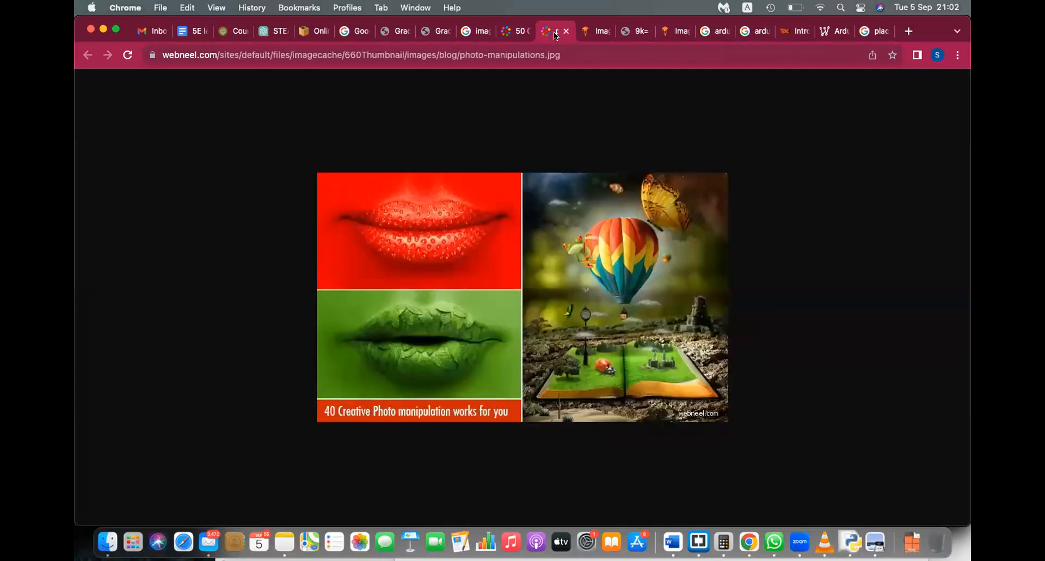
key(super+equal)
key(super+equal)
key(super+equal)
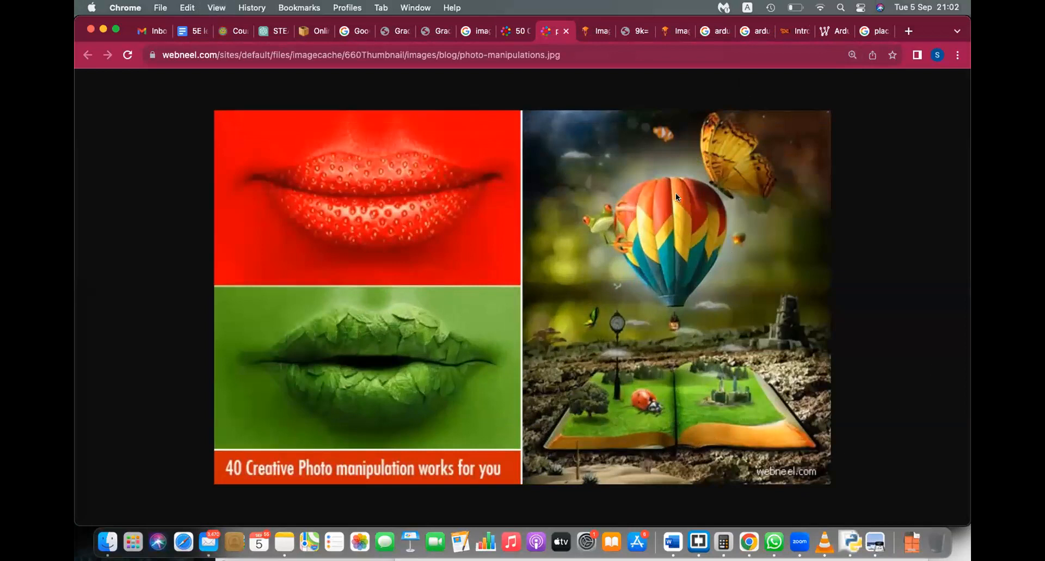
click(593, 32)
click(638, 32)
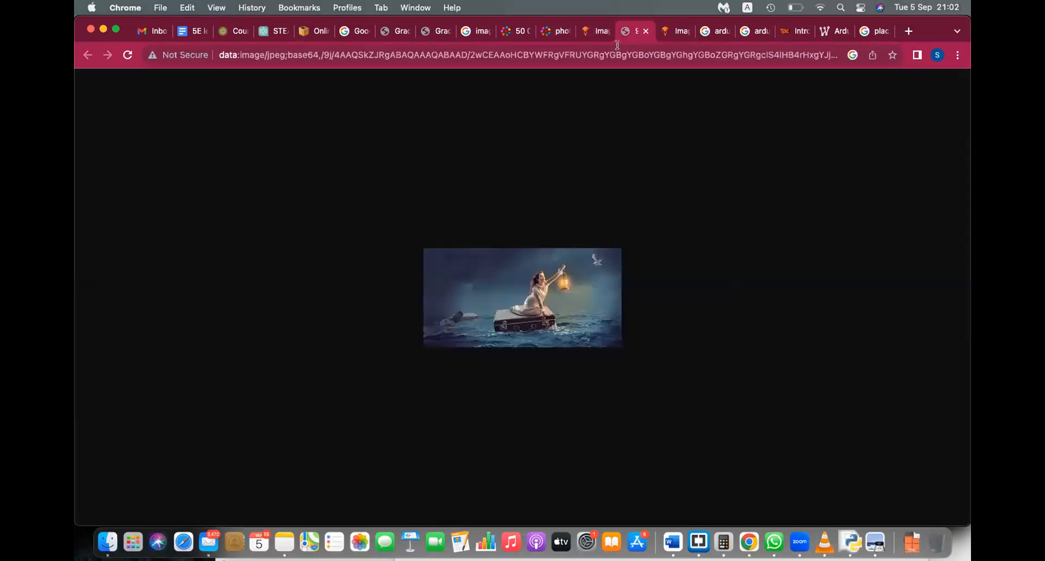
click(476, 32)
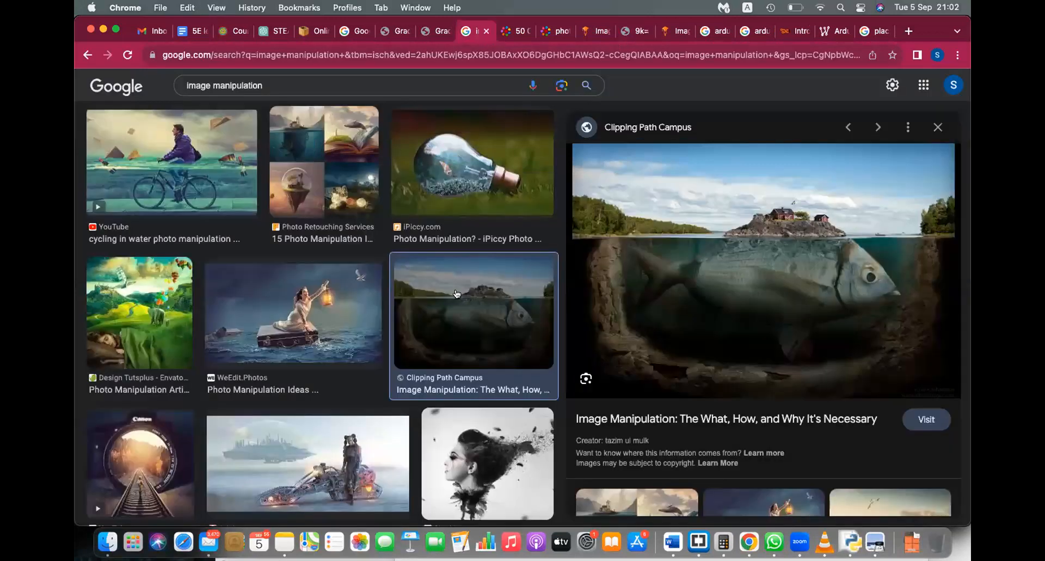
Step: Open the lantern-girl-on-suitcase image full-size in its own tab, then bring Word's Document1 forward
click(348, 334)
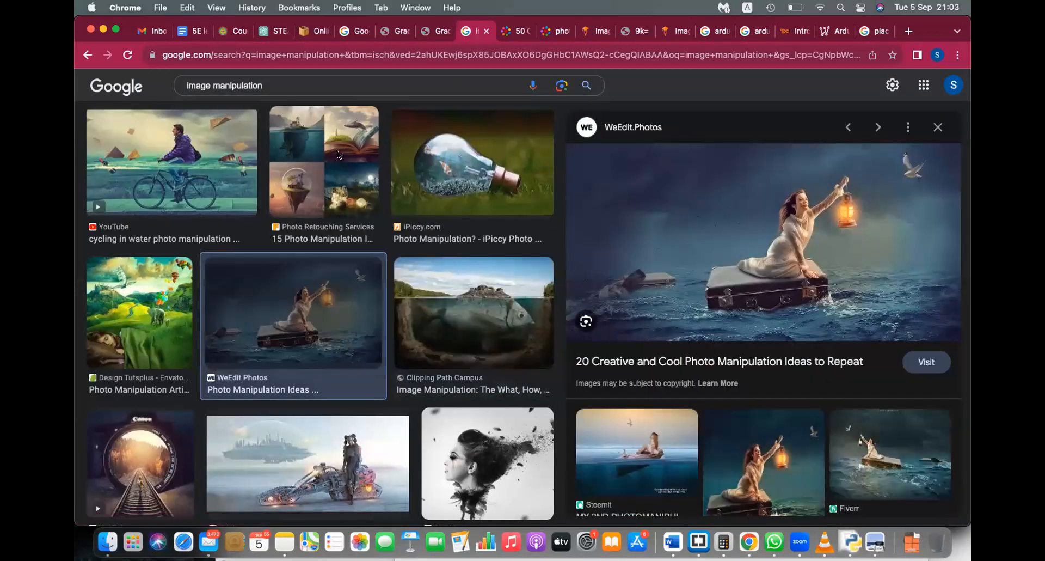
right_click(668, 240)
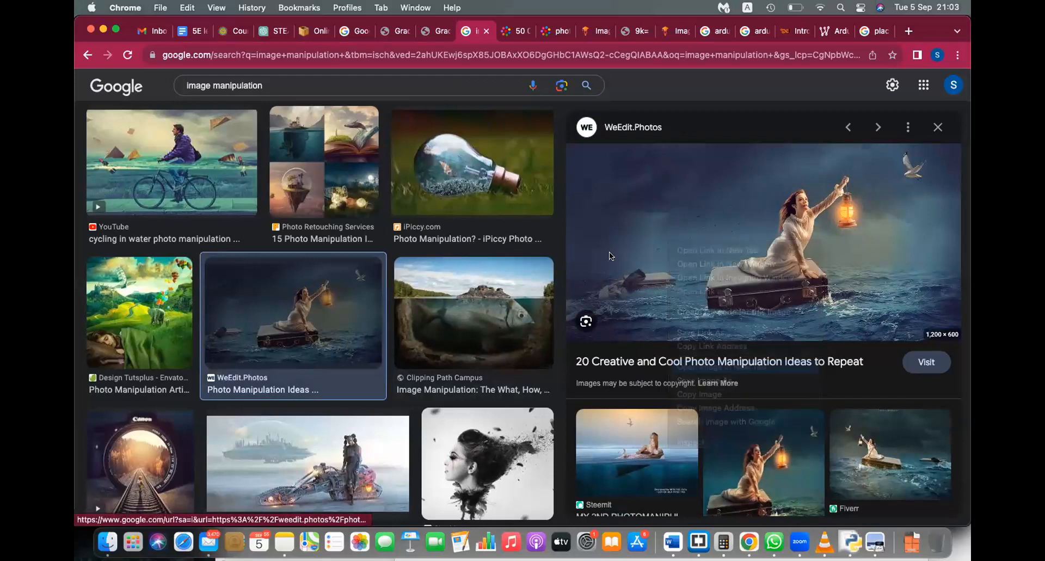
click(722, 367)
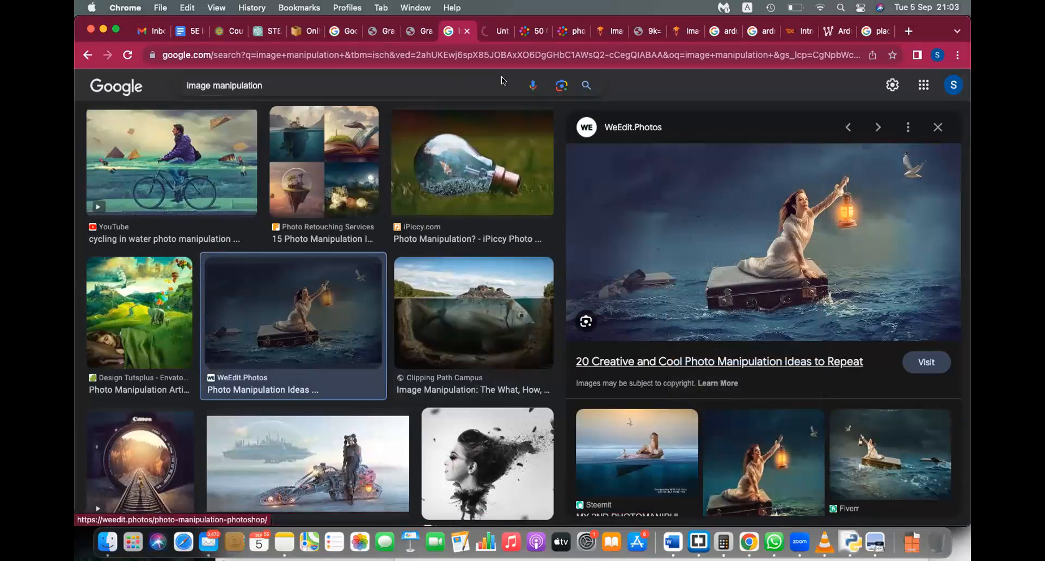
click(493, 30)
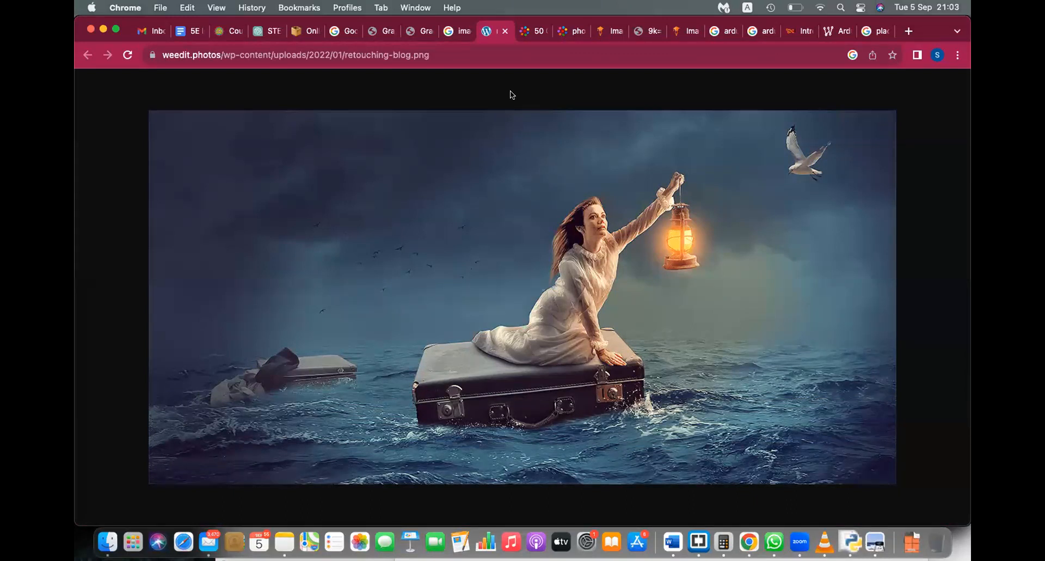
right_click(674, 544)
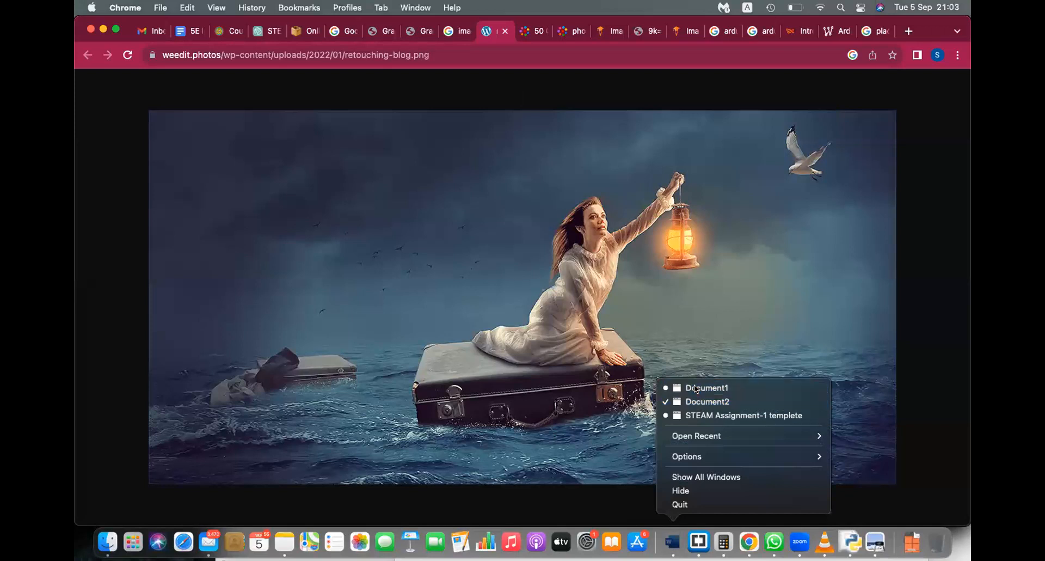
click(695, 387)
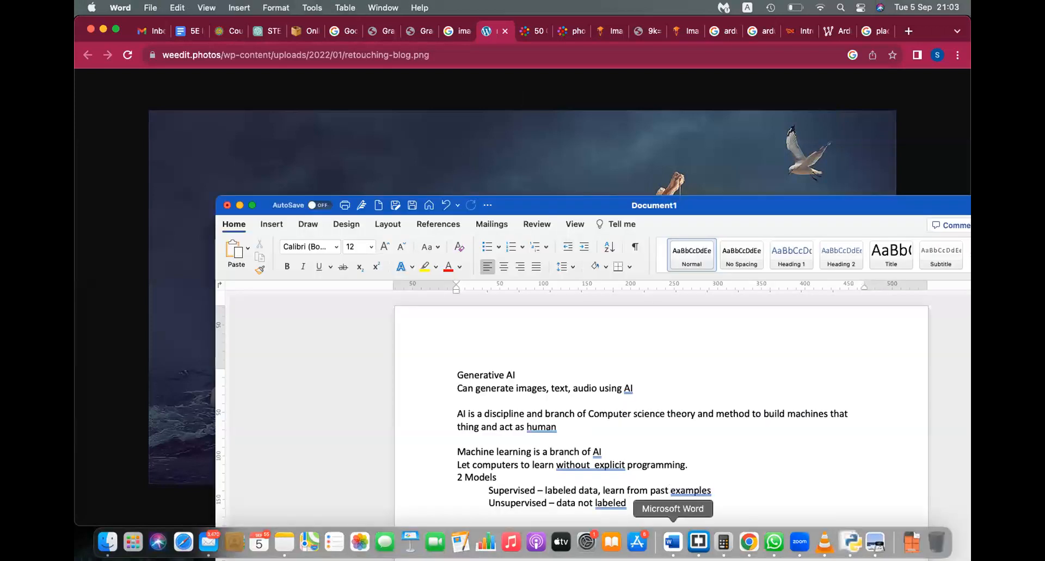
Step: Switch to Word's Document2 with the five sample paragraphs
right_click(673, 541)
click(707, 395)
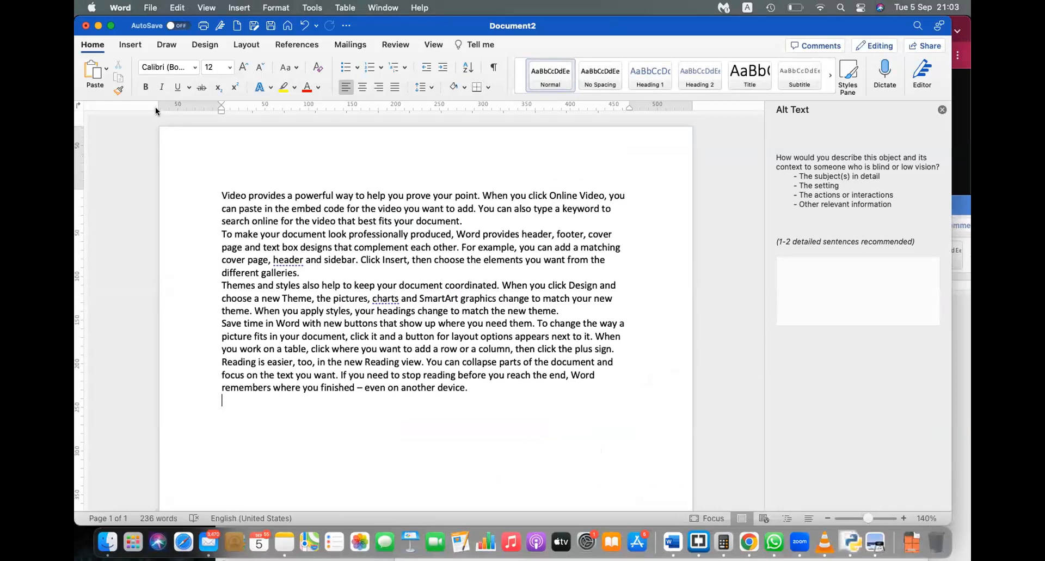
Step: Type 'Some text' into the page header and return to the body
double_click(230, 150)
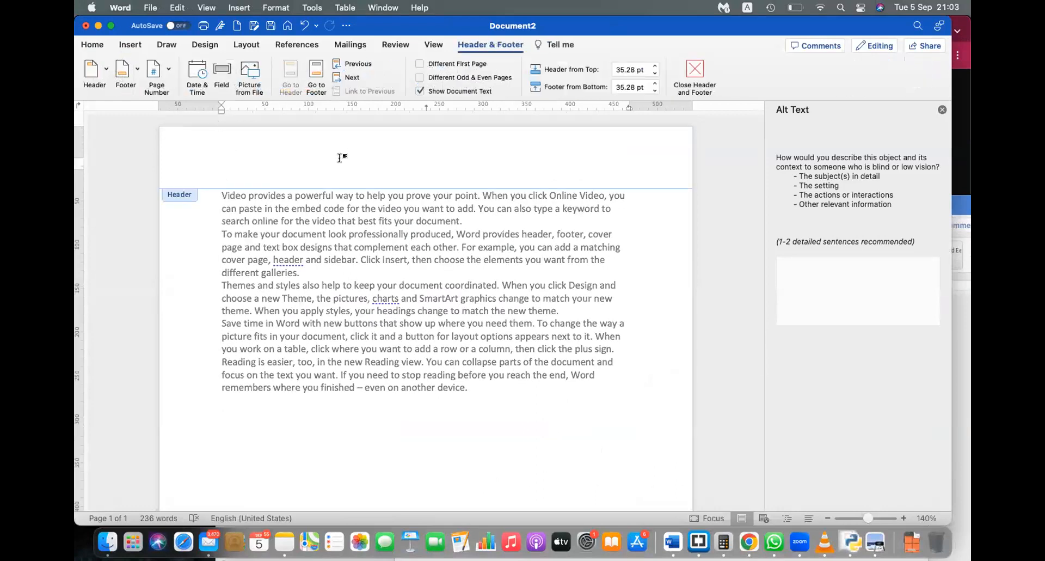
text(Some text)
double_click(452, 429)
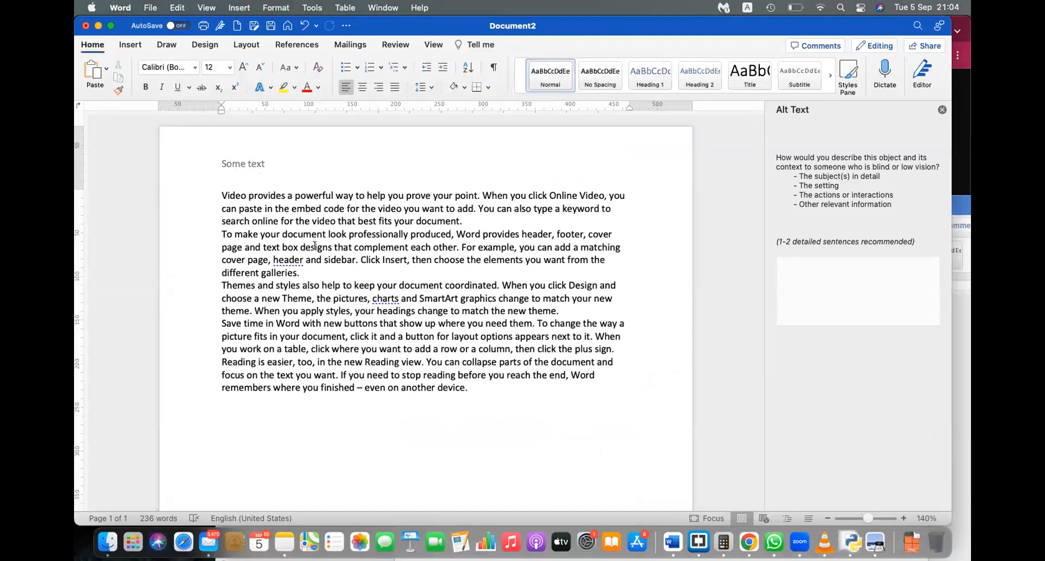
Step: Add blank lines after the last paragraph and create a new blank Document3
scroll(313, 243, down, 10)
scroll(313, 244, up, 10)
key(XF86AudioRaiseVolume)
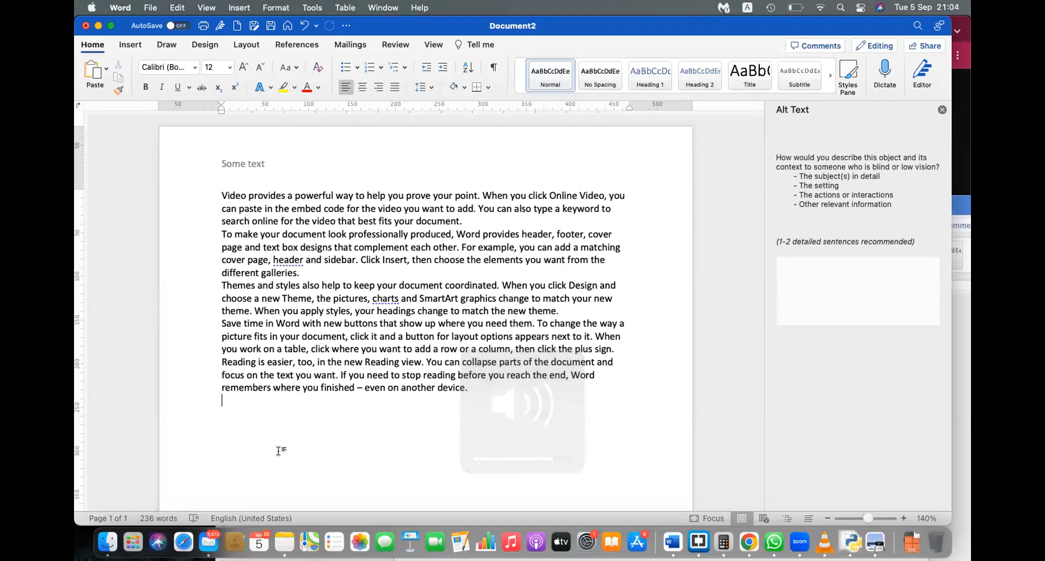
key(Return)
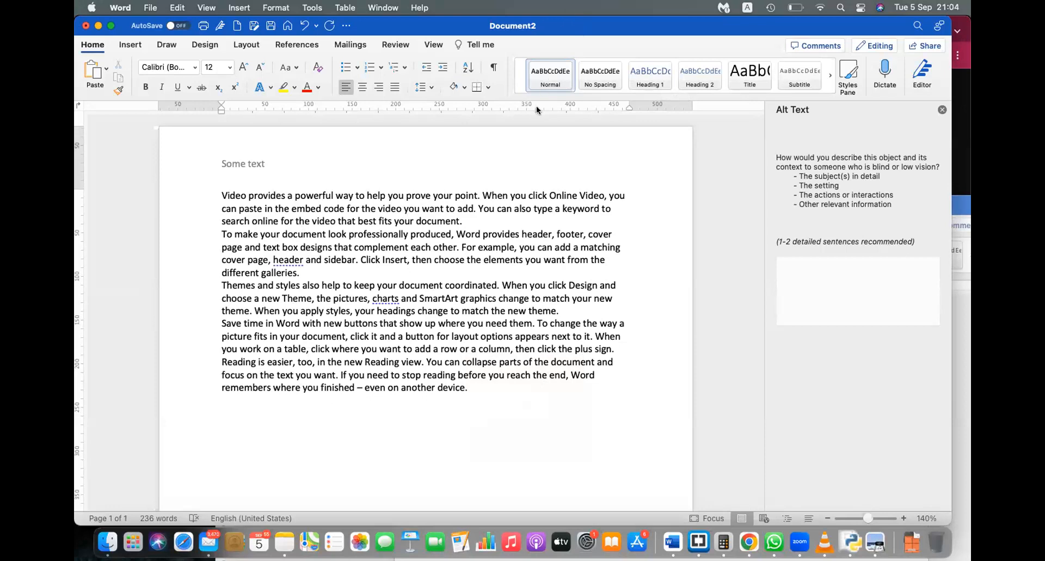
key(super+n)
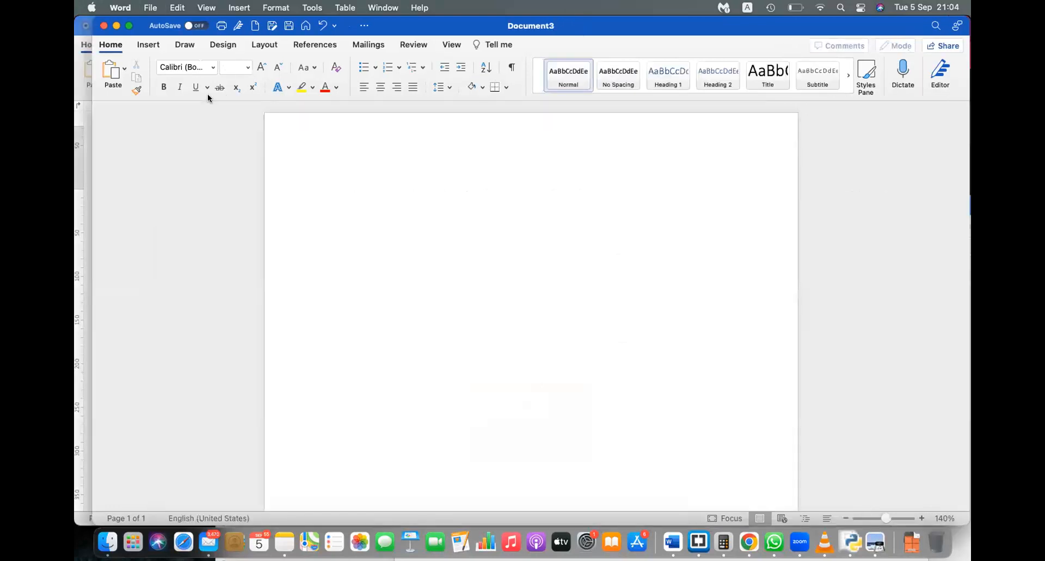
Step: Close the blank Document3 and insert two page breaks so Document2 runs to three pages
click(102, 28)
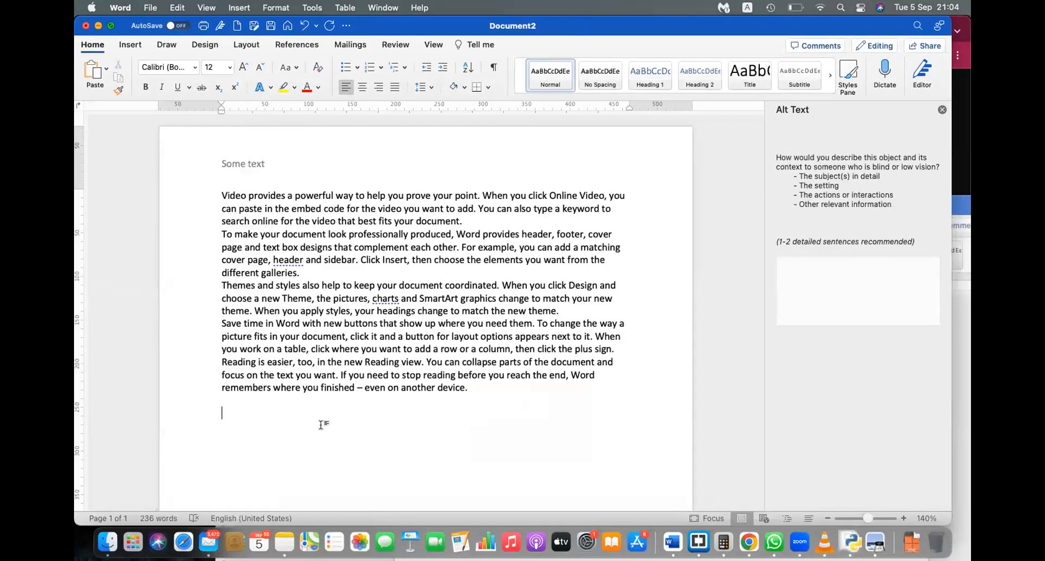
key(super+Return)
scroll(230, 499, down, 3)
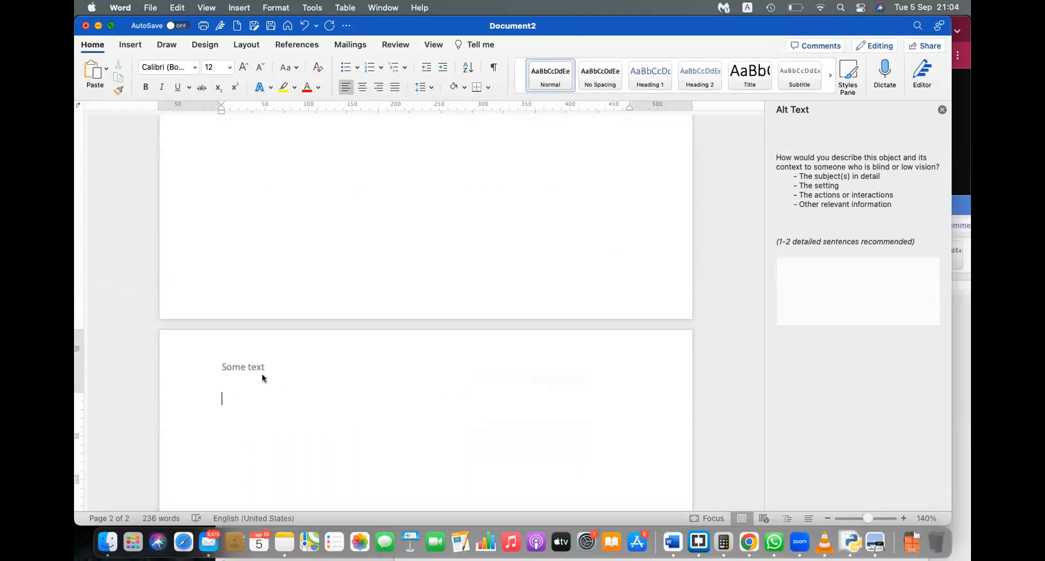
key(super+Return)
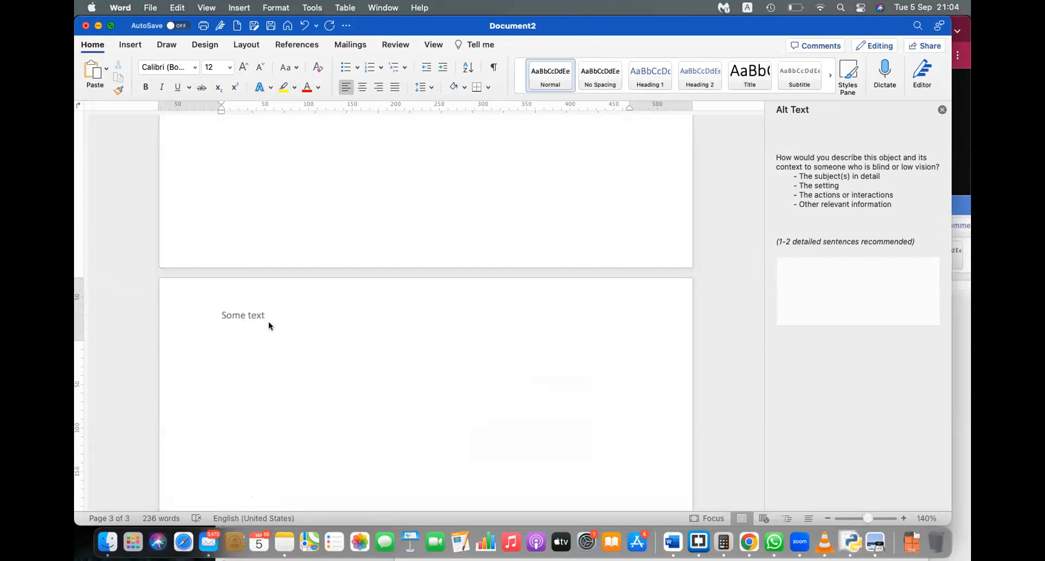
scroll(269, 321, down, 5)
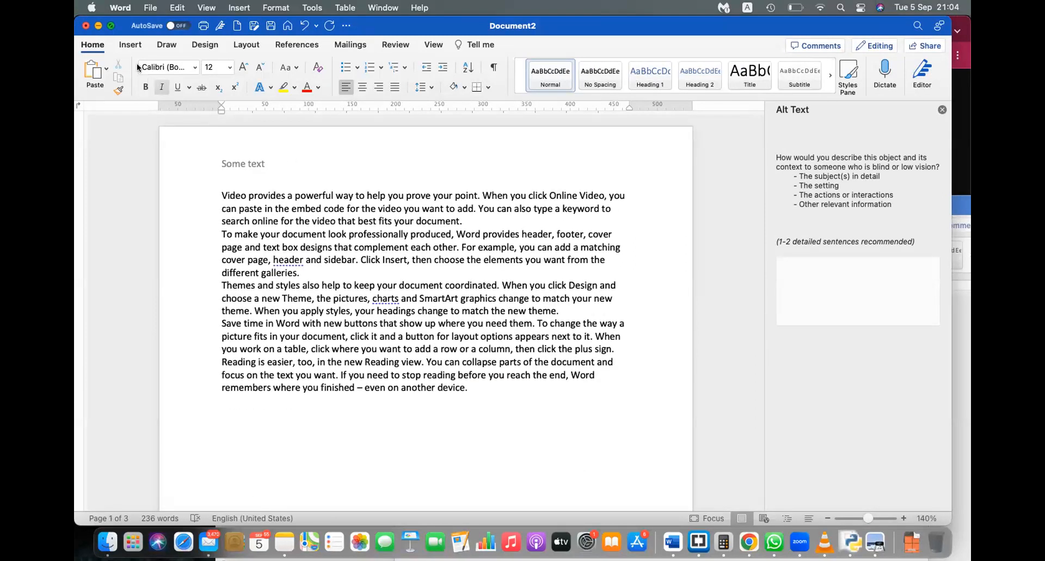
Step: Insert the portrait photo of the speaker with a microphone from file onto page 3
click(130, 46)
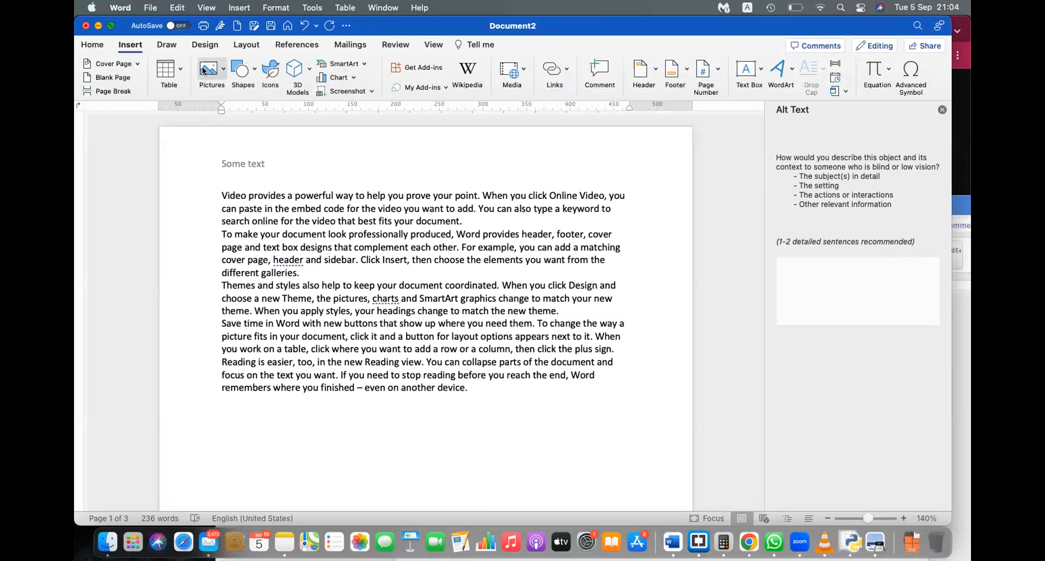
click(212, 69)
click(232, 105)
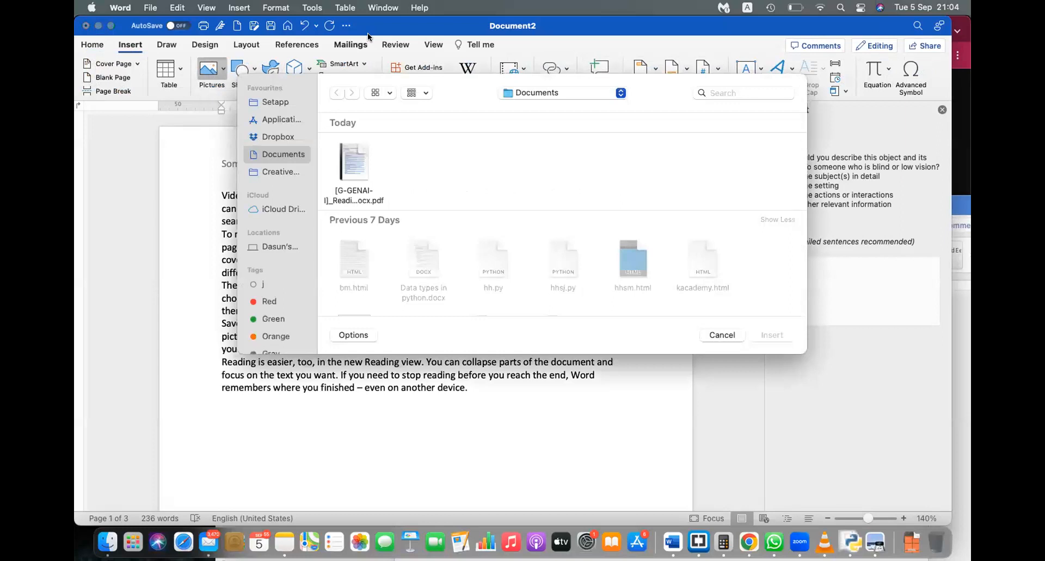
scroll(426, 255, down, 5)
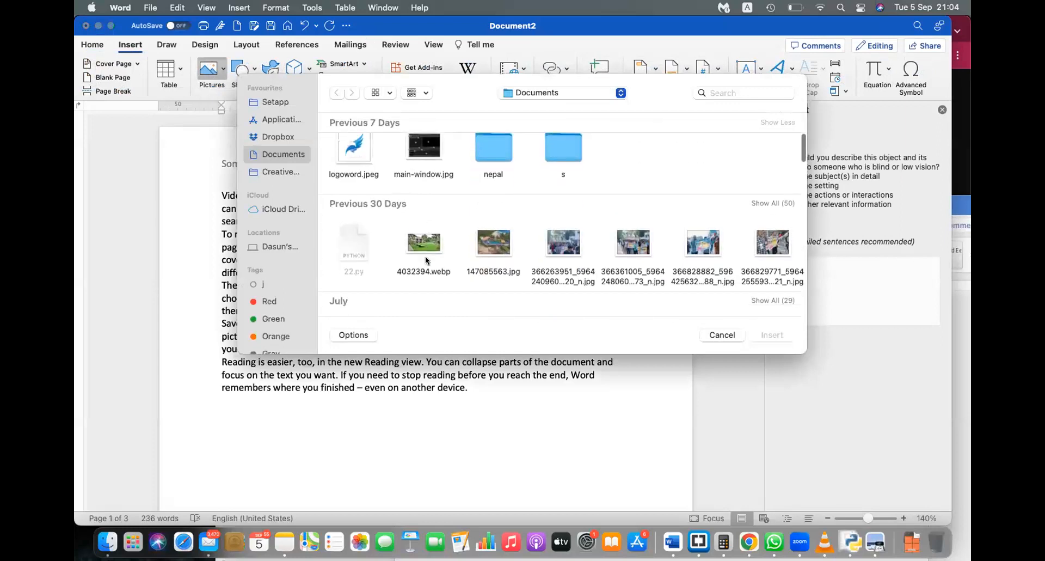
scroll(425, 260, down, 5)
scroll(425, 255, down, 15)
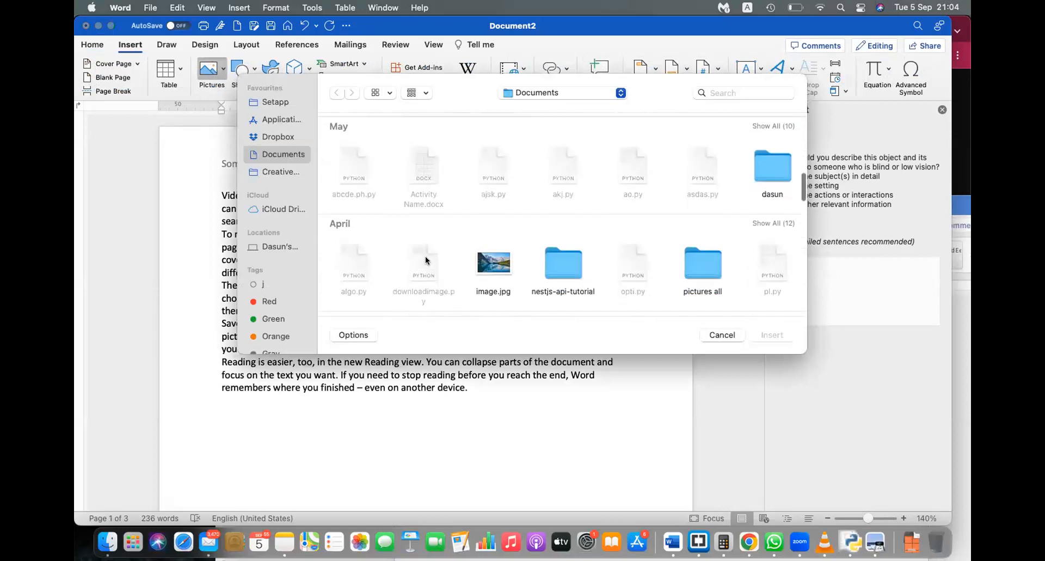
scroll(426, 256, down, 5)
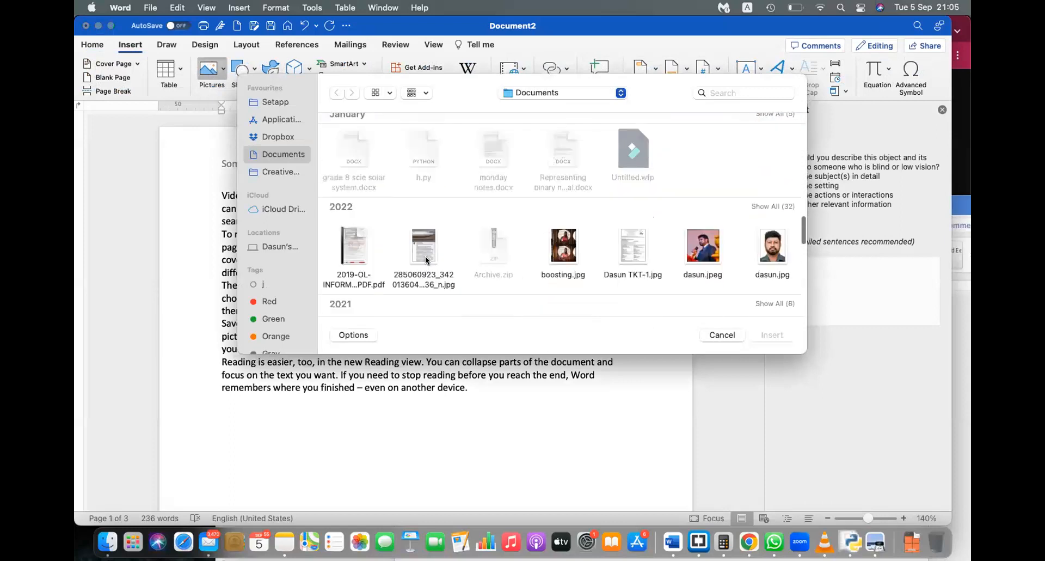
click(715, 233)
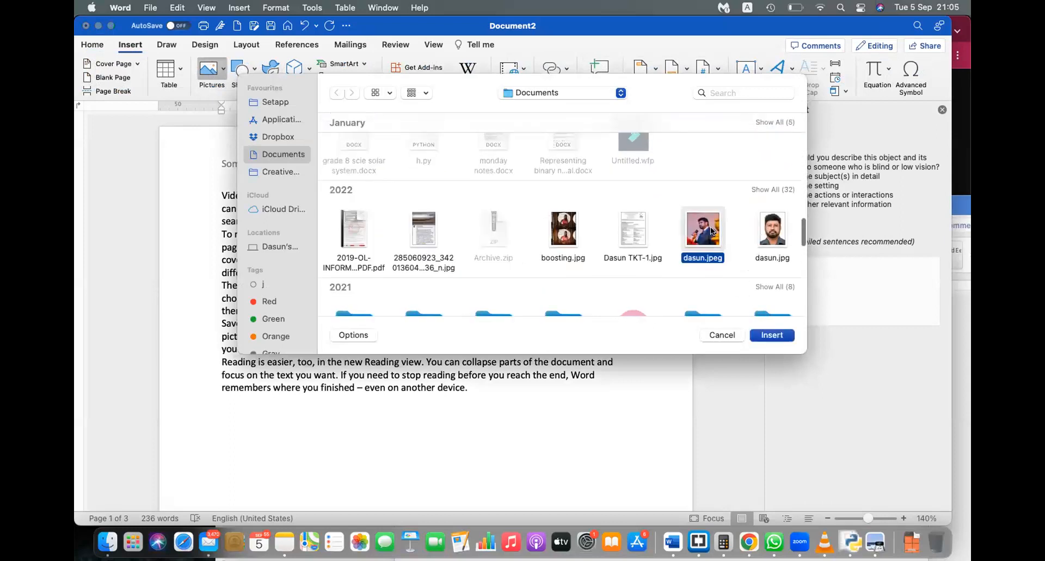
click(765, 336)
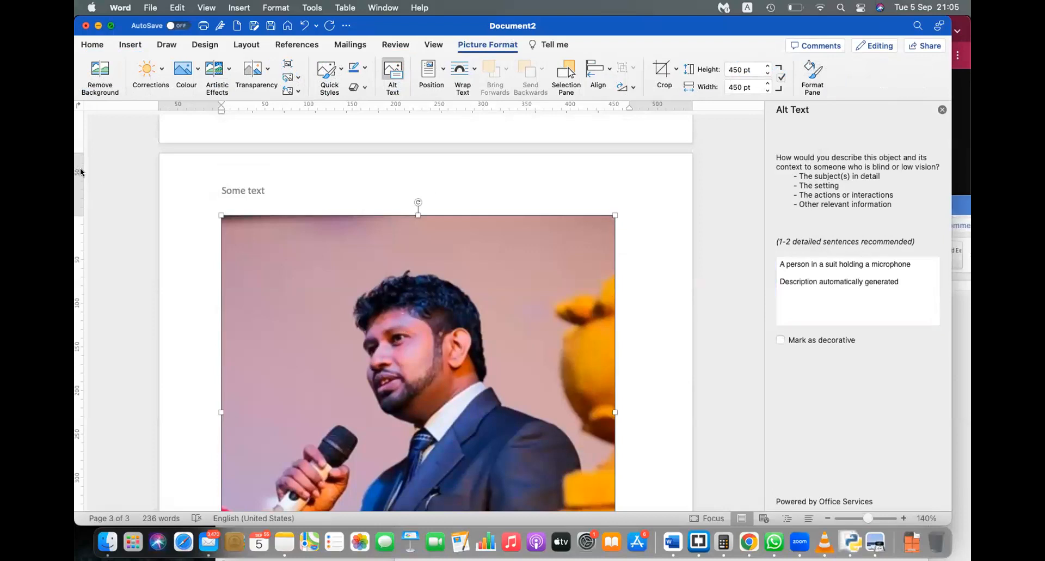
Step: Enter and leave header editing twice to check the 'Some text' header above the photo
double_click(336, 174)
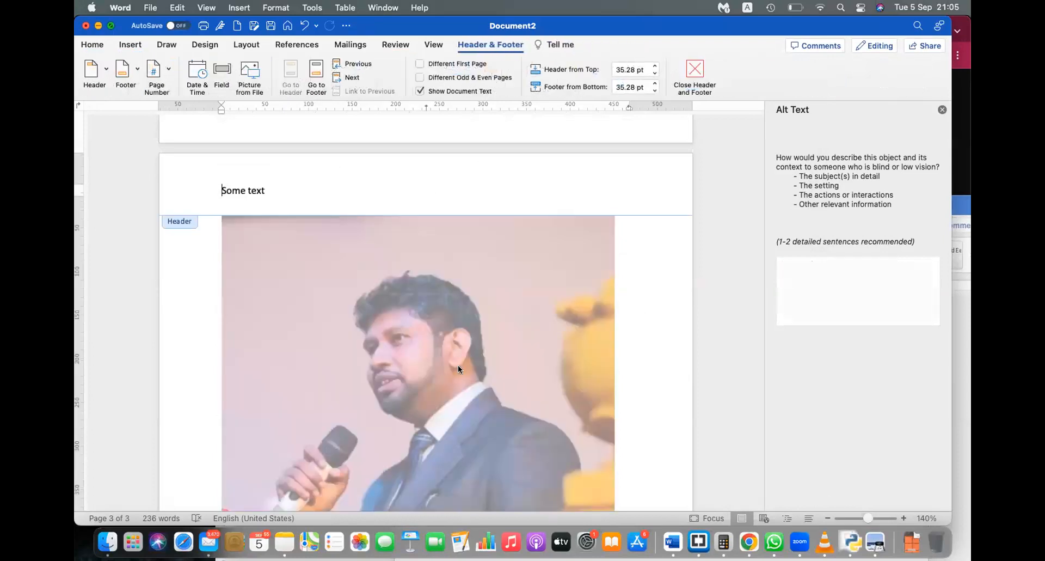
double_click(625, 365)
scroll(324, 215, down, 3)
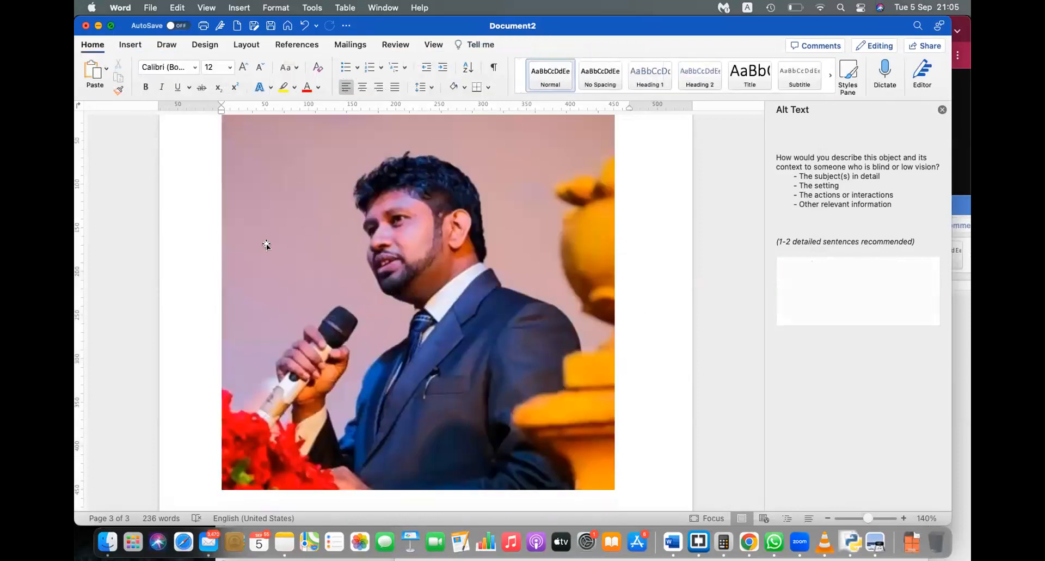
scroll(267, 244, up, 5)
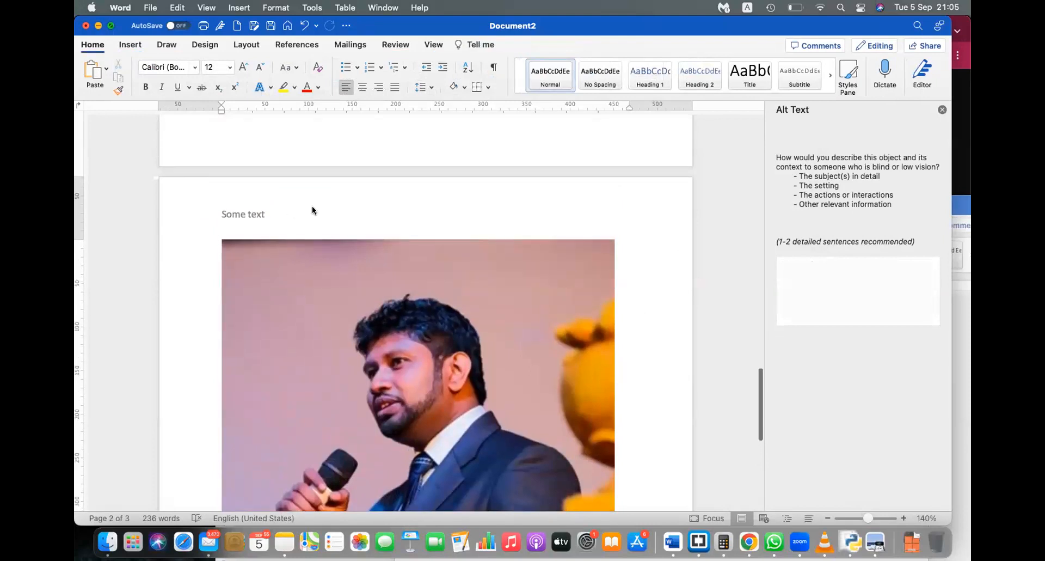
double_click(312, 210)
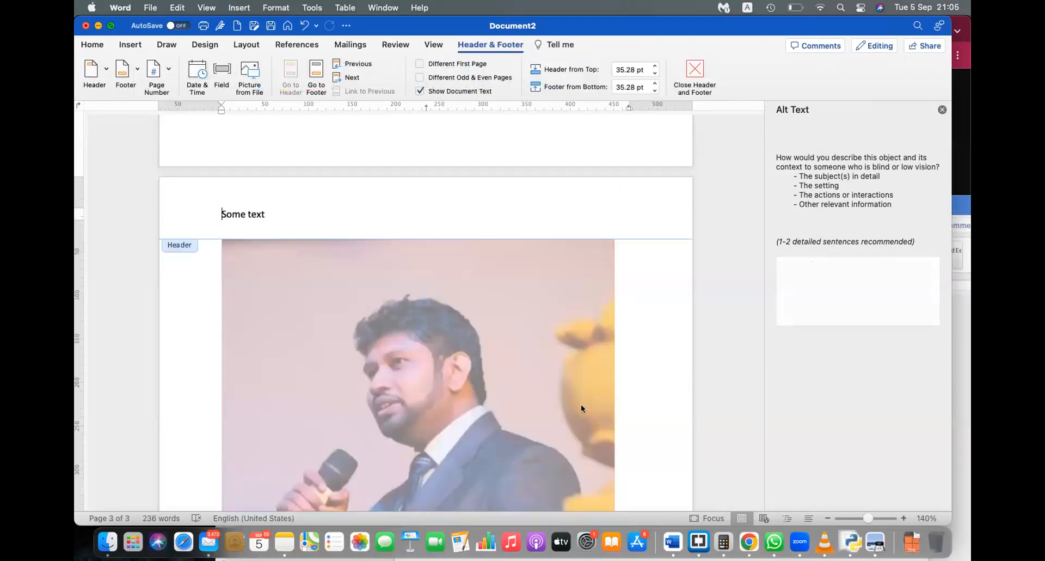
double_click(660, 363)
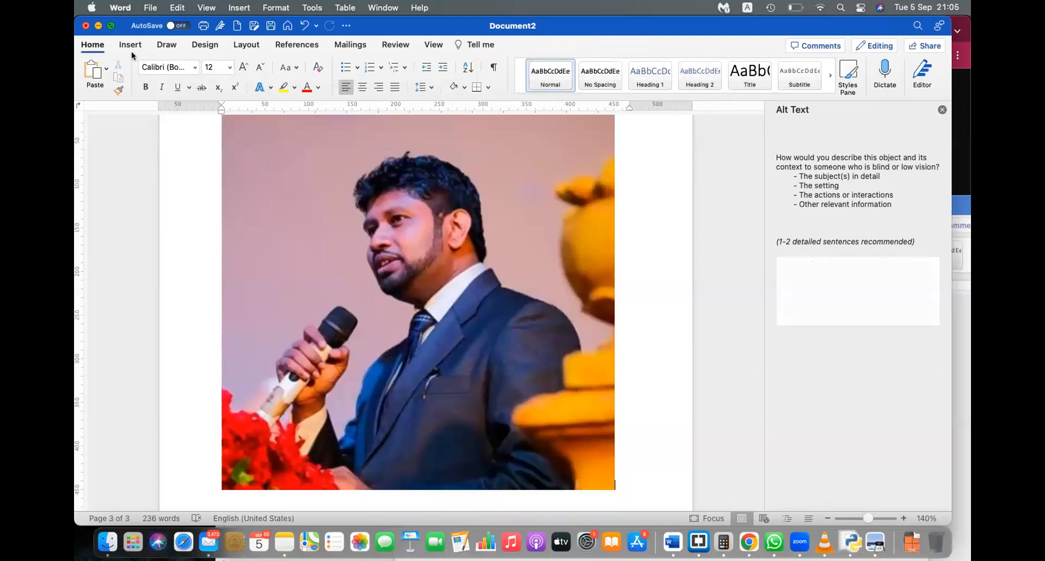
Step: Cut the speaker photo out of page 3's body
click(131, 46)
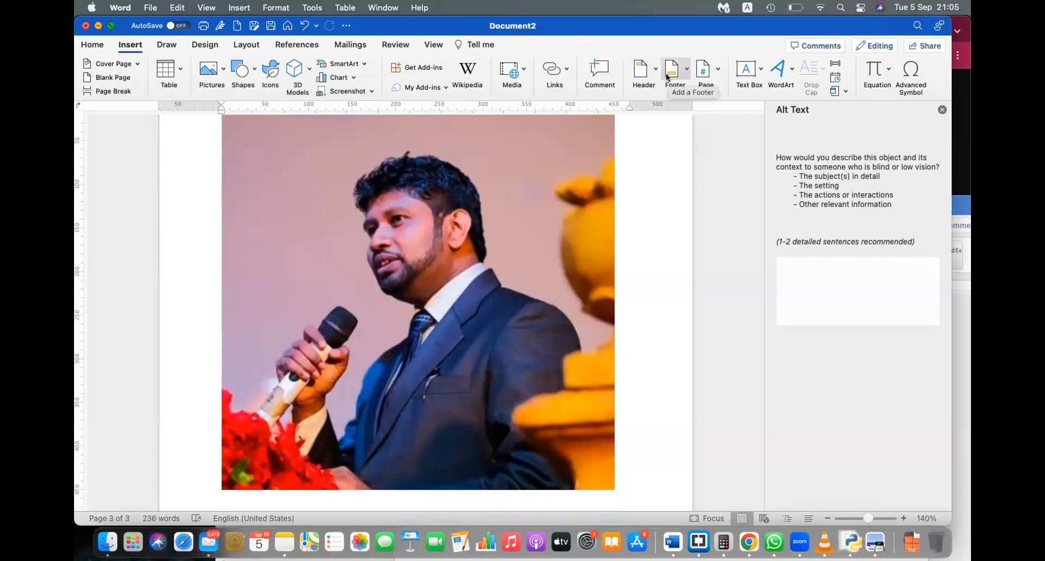
scroll(525, 264, up, 3)
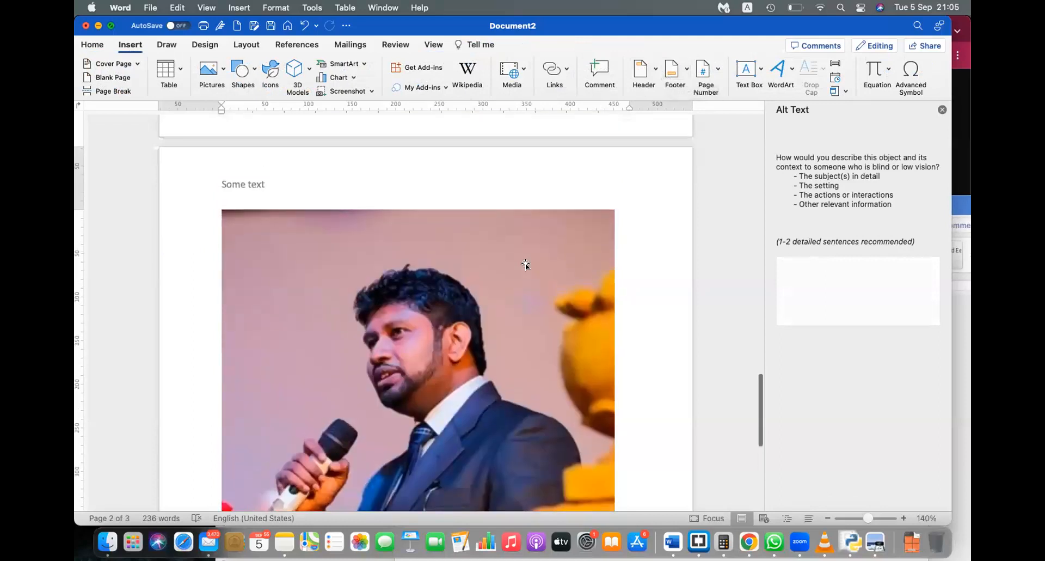
click(448, 298)
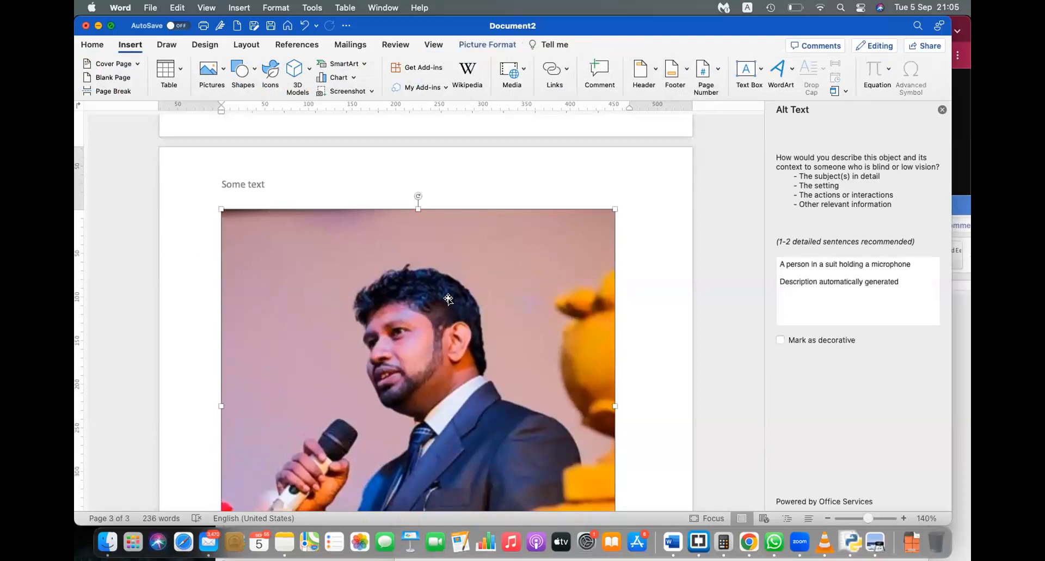
key(BackSpace)
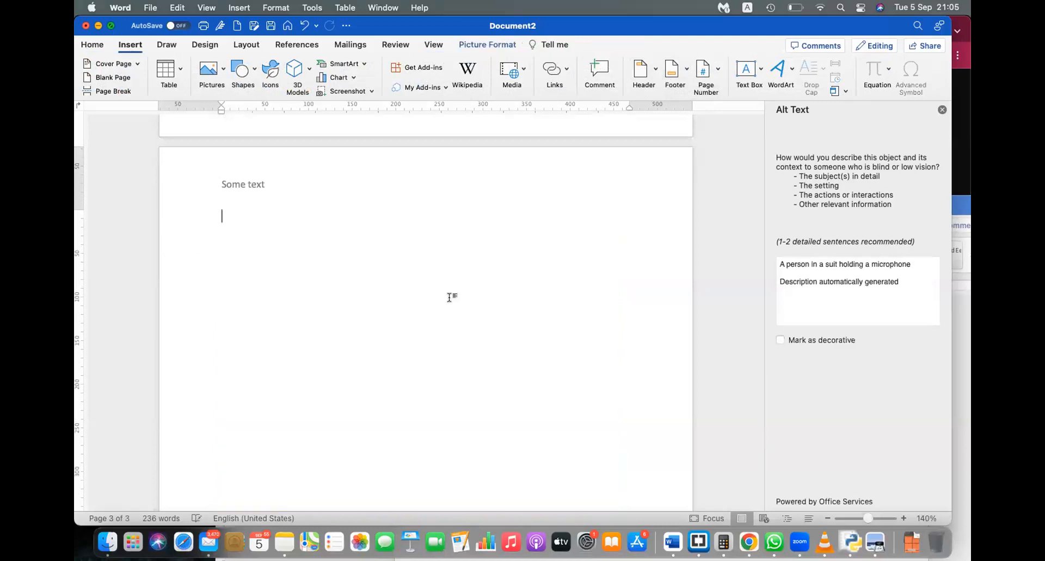
Step: Paste the photo into the page header and shrink it to a small thumbnail
double_click(345, 157)
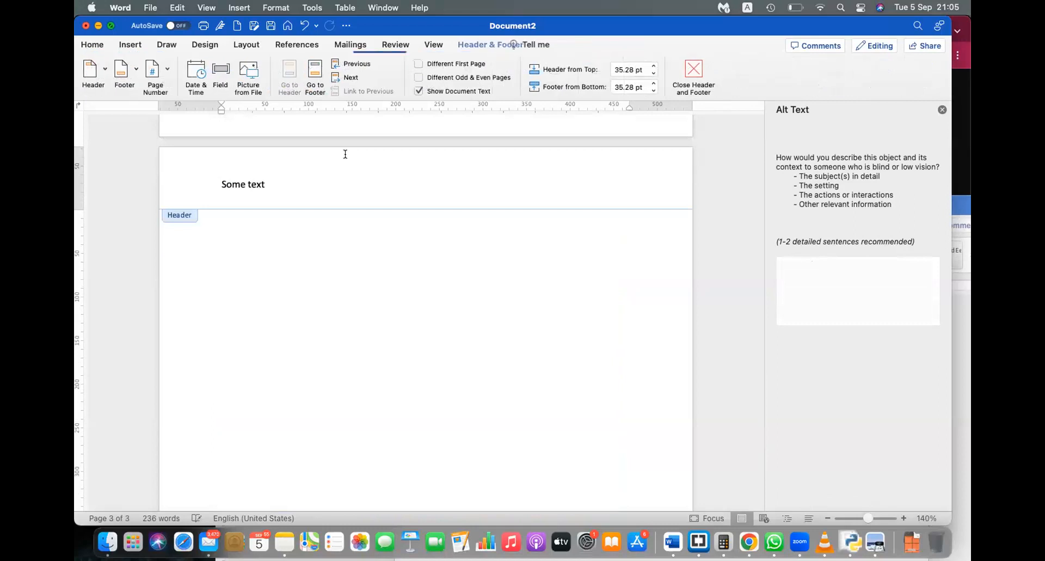
key(super+v)
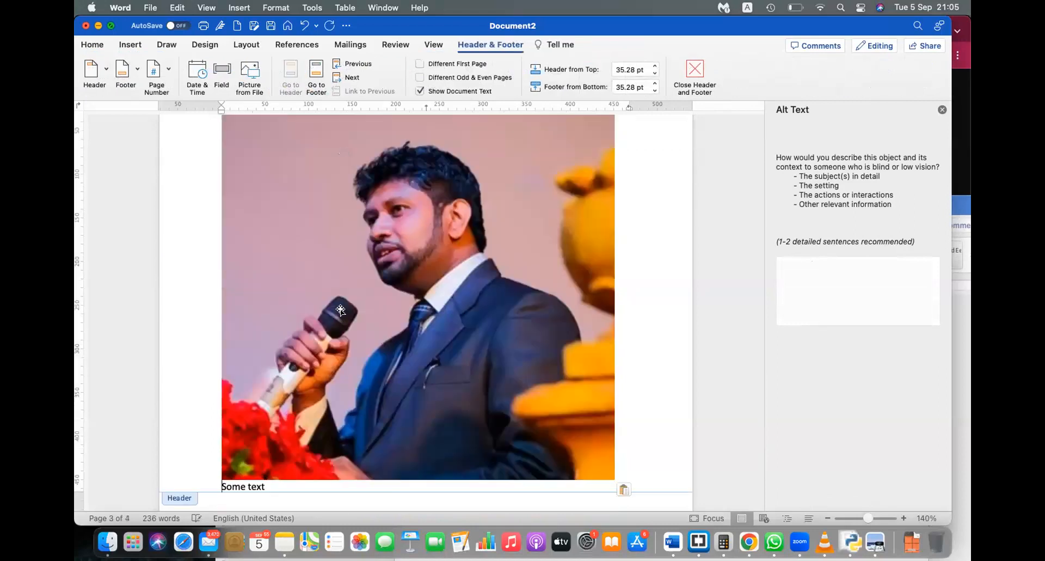
click(221, 478)
drag(219, 478, 568, 149)
scroll(420, 287, up, 3)
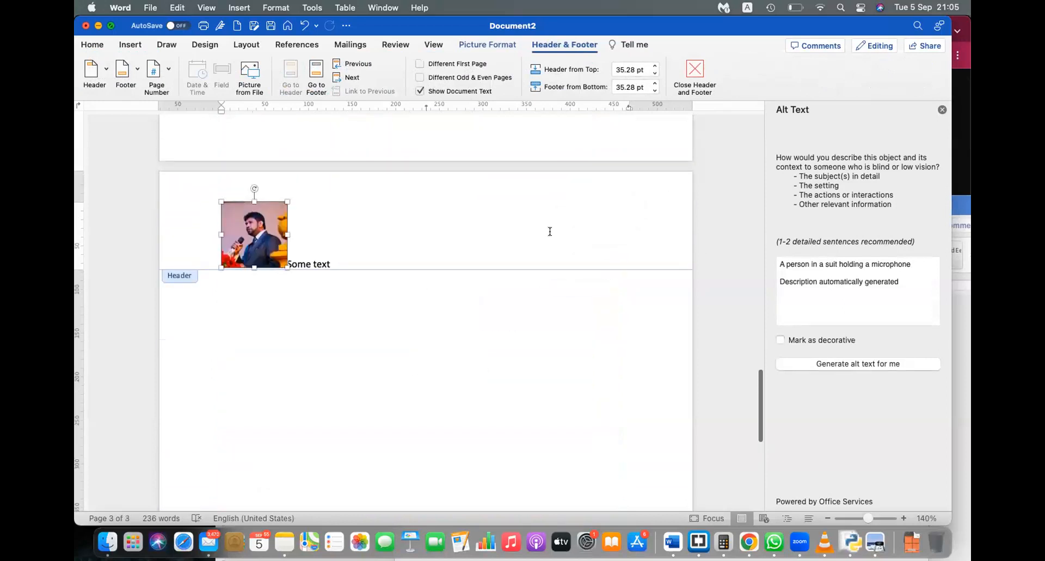
Step: Set the header photo to Behind Text, move it to the header's right edge, and close the header
click(493, 44)
click(460, 68)
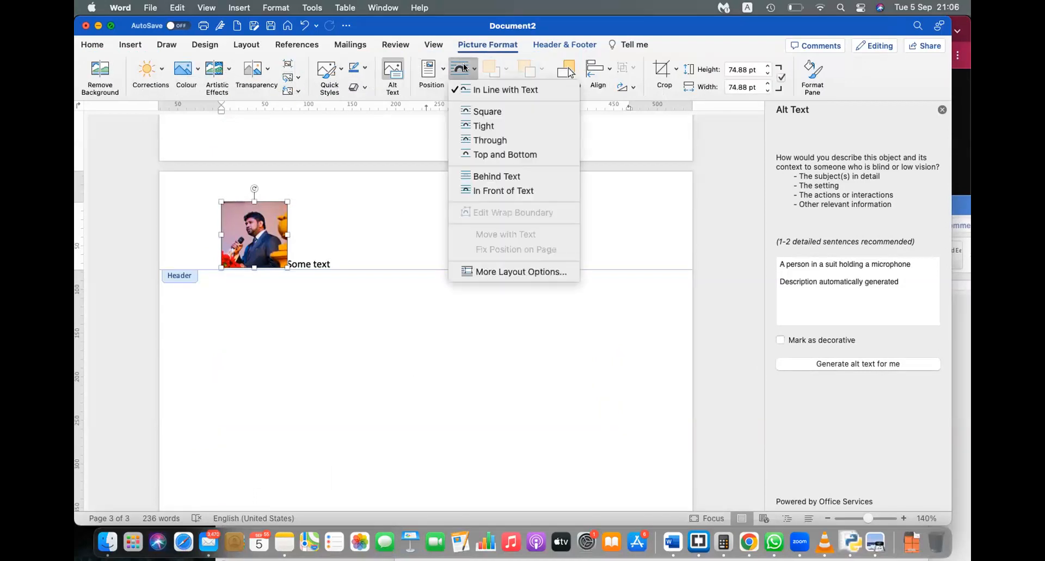
click(474, 176)
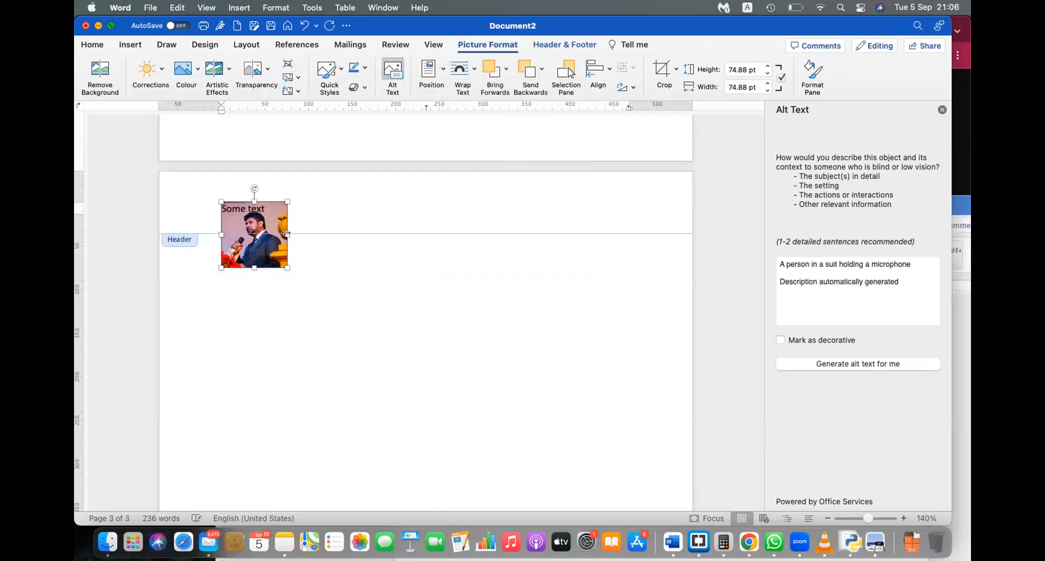
drag(277, 220, 663, 203)
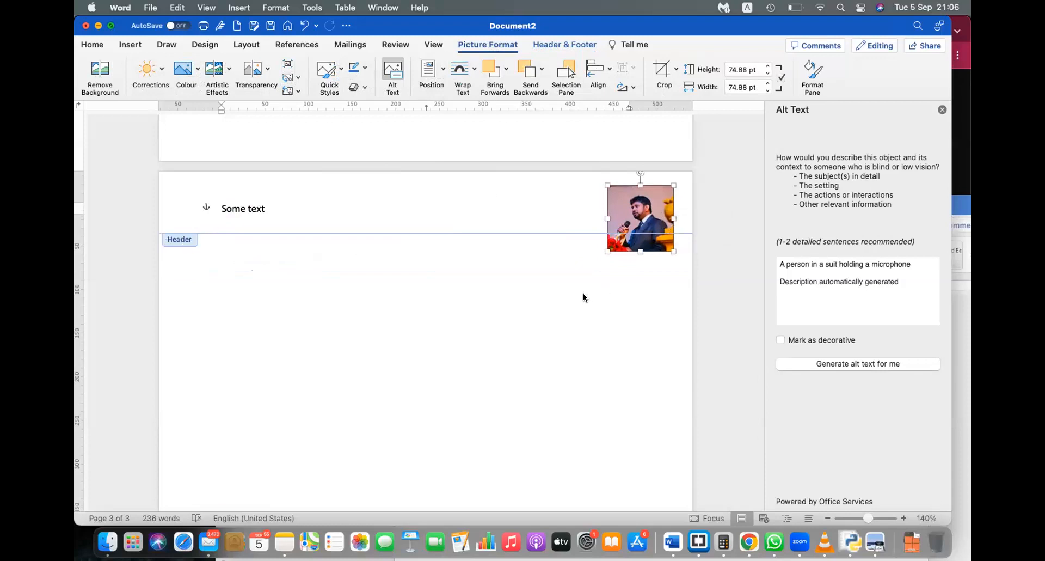
double_click(504, 370)
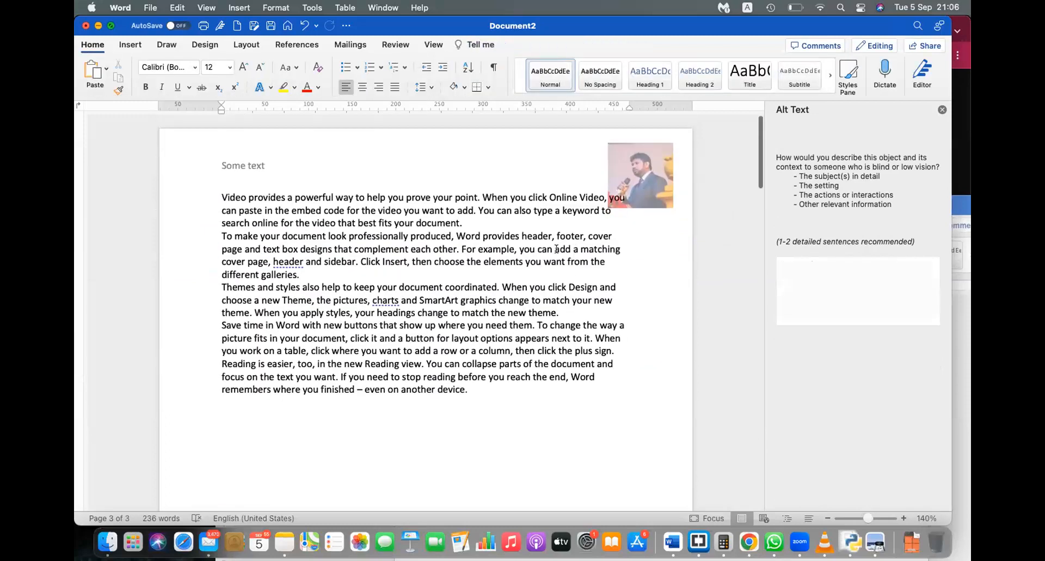
Step: Shrink the header photo to a 47.05 pt square and close header editing
scroll(596, 359, down, 5)
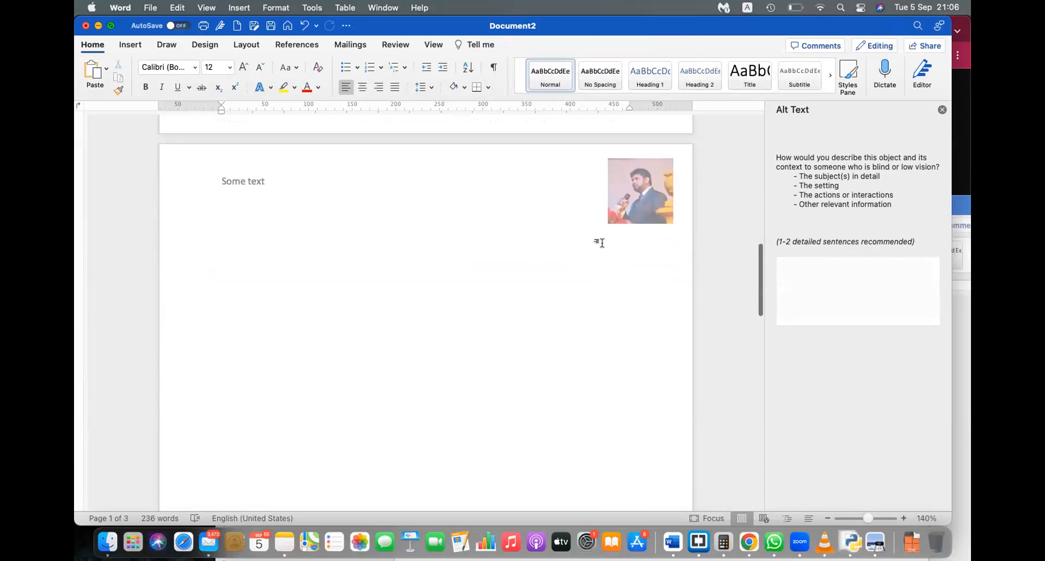
double_click(303, 178)
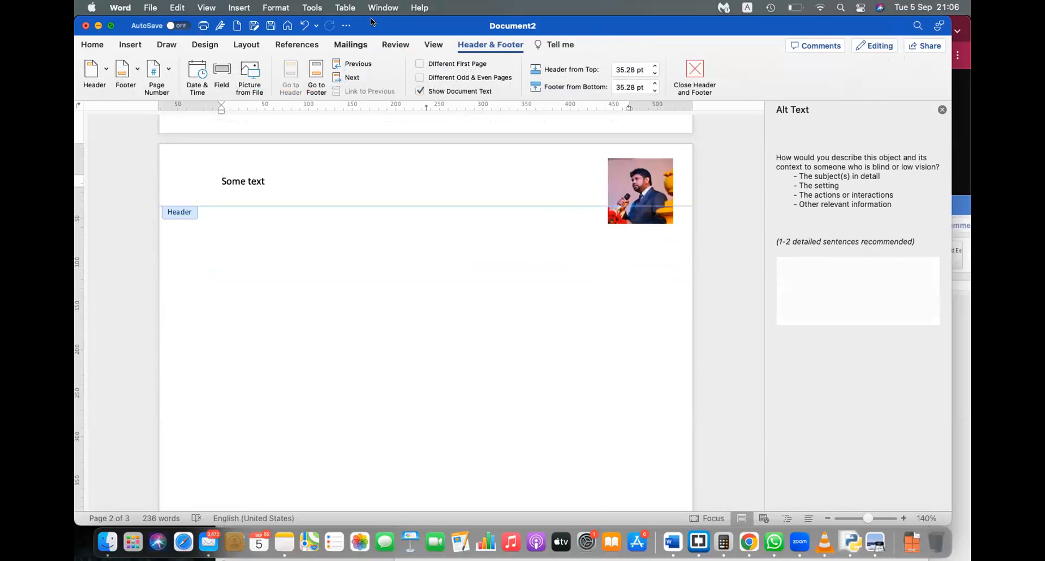
click(614, 217)
drag(605, 222, 644, 193)
double_click(635, 299)
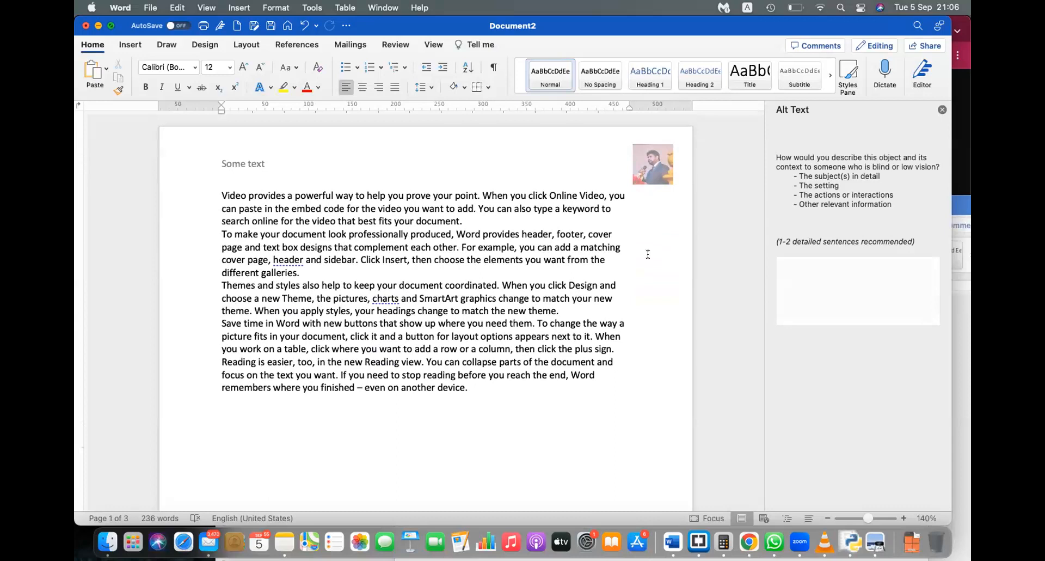
Step: Check that the thumbnail and 'Some text' header repeat on the later blank pages
scroll(647, 254, down, 15)
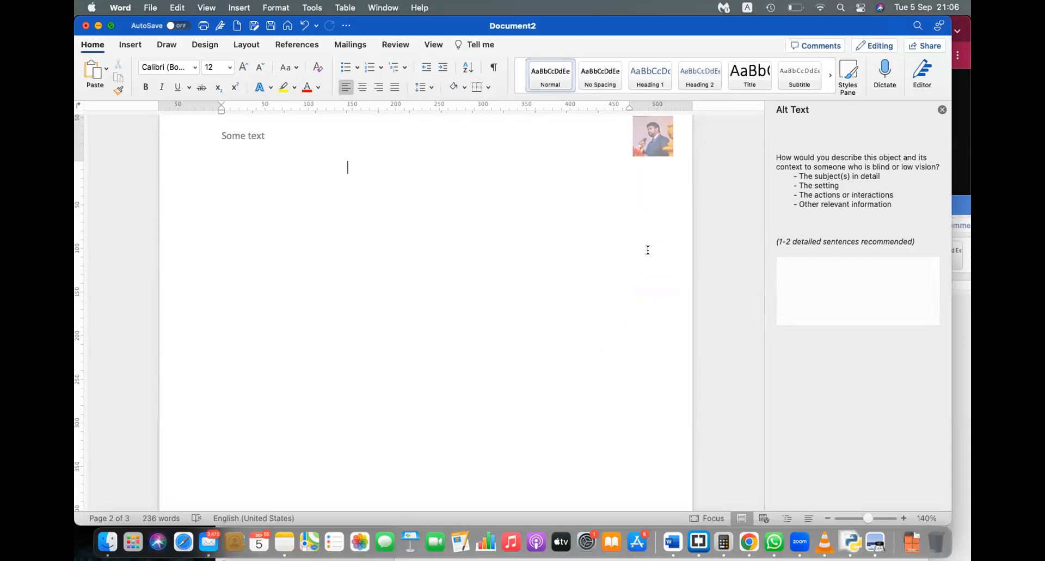
scroll(648, 250, down, 15)
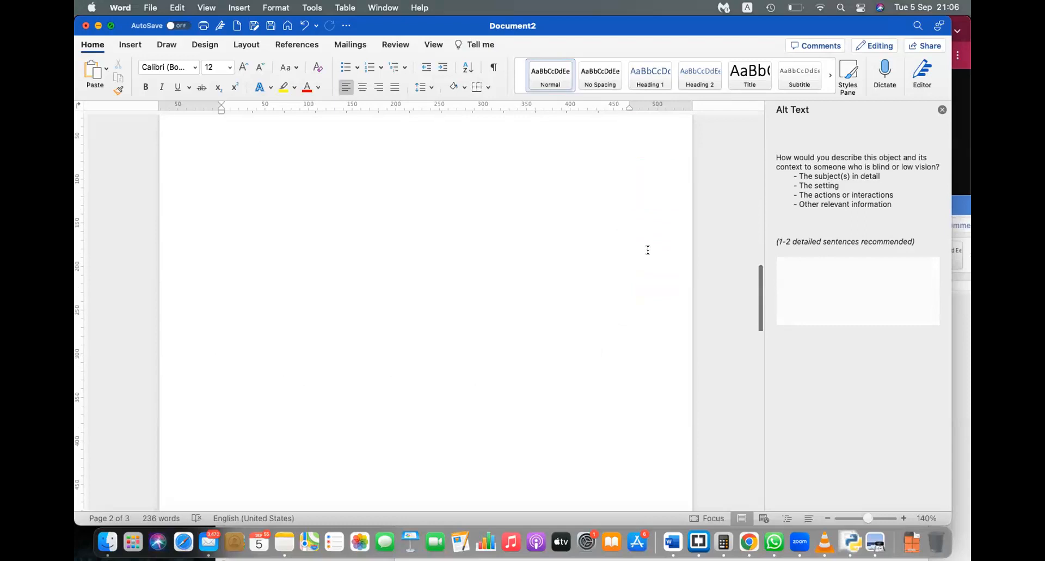
scroll(647, 253, up, 3)
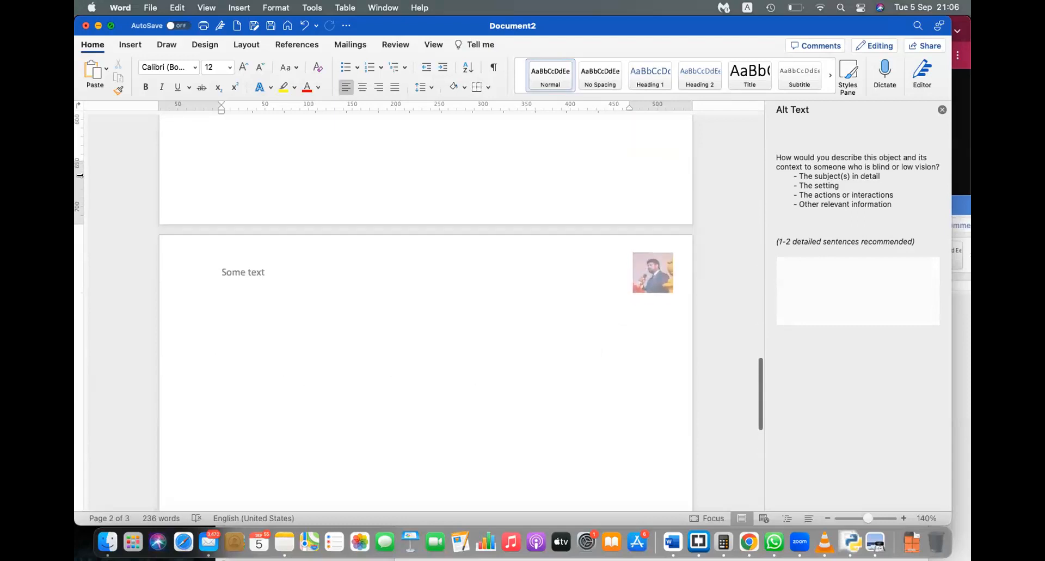
double_click(252, 201)
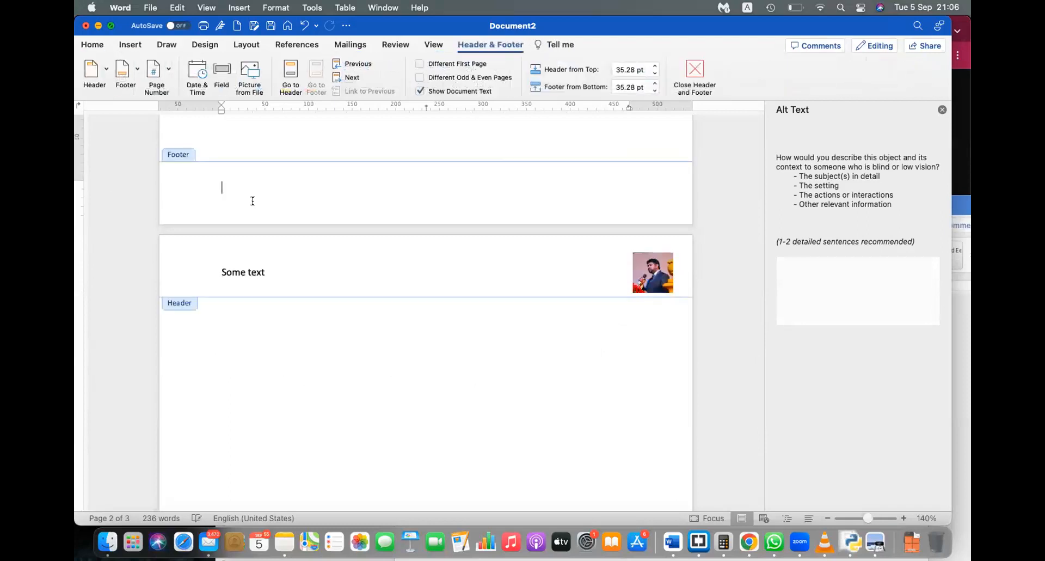
double_click(325, 117)
click(129, 42)
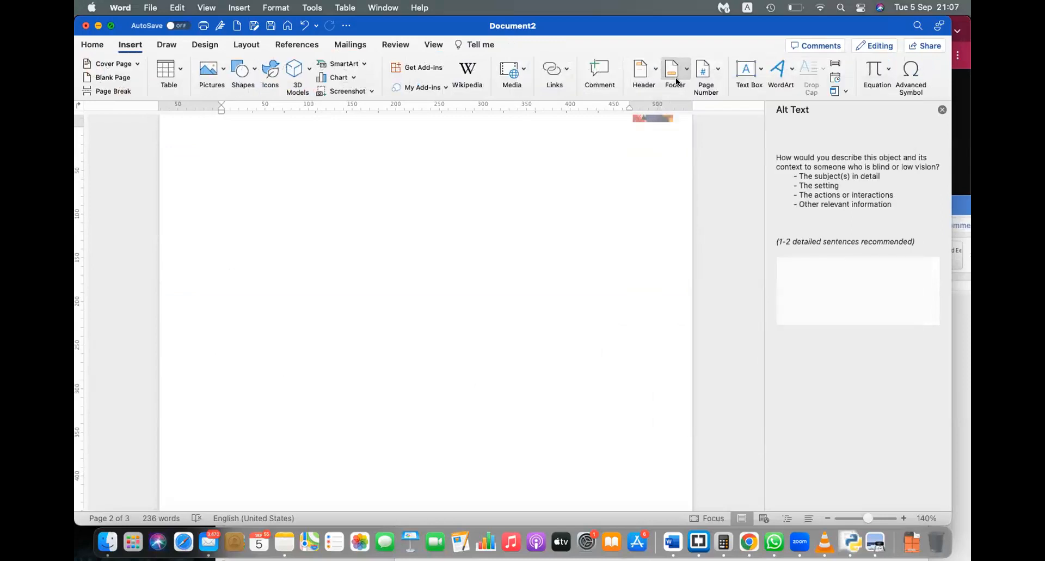
Step: Add the Filigree footer design to the pages
click(677, 82)
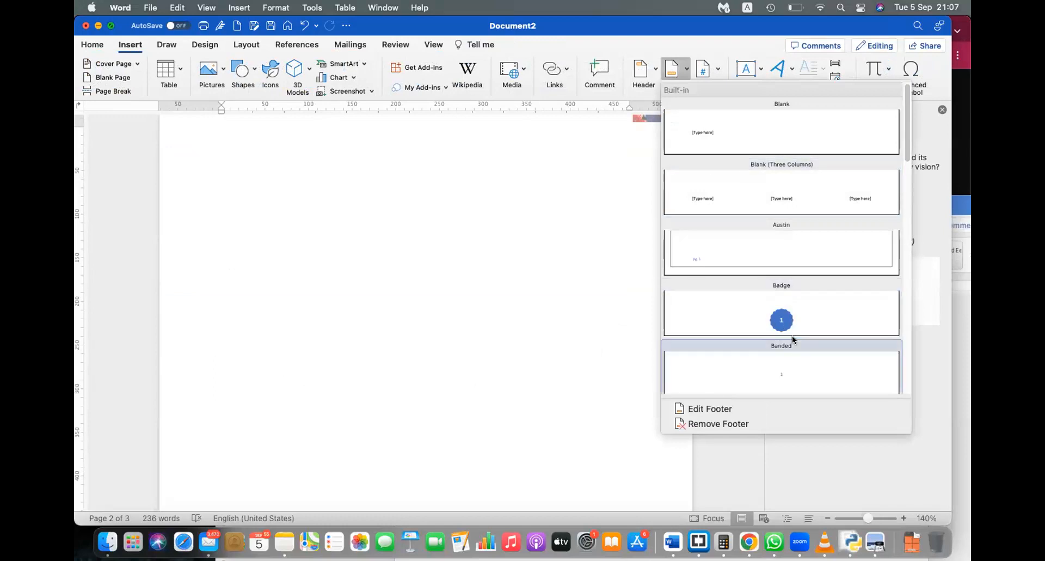
scroll(792, 338, down, 8)
scroll(792, 338, down, 5)
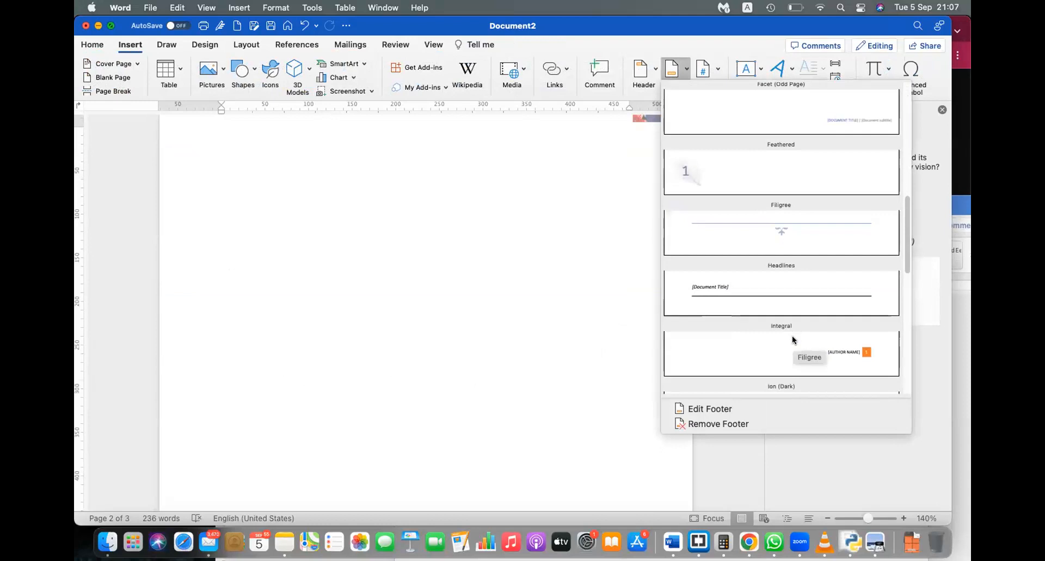
click(786, 248)
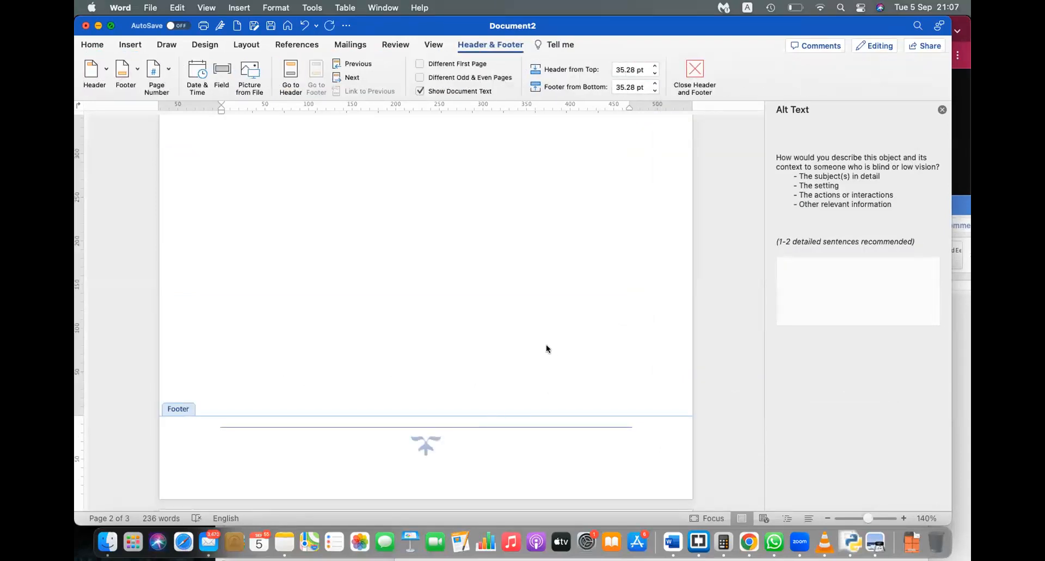
Step: Add right-aligned page numbers to the footer, move them below the footer rule, and close the footer
click(155, 69)
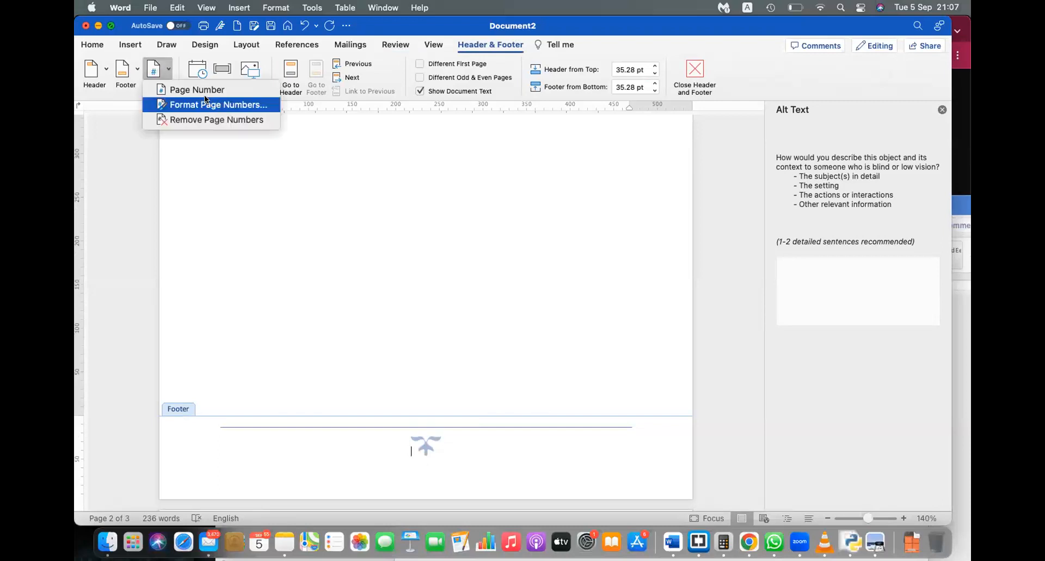
click(205, 90)
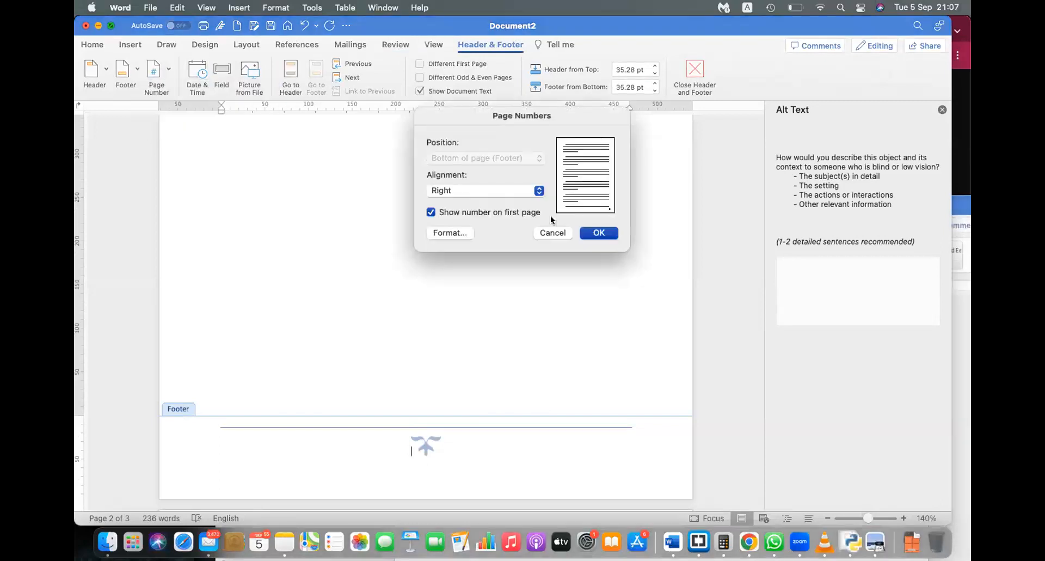
click(507, 187)
click(495, 191)
click(592, 231)
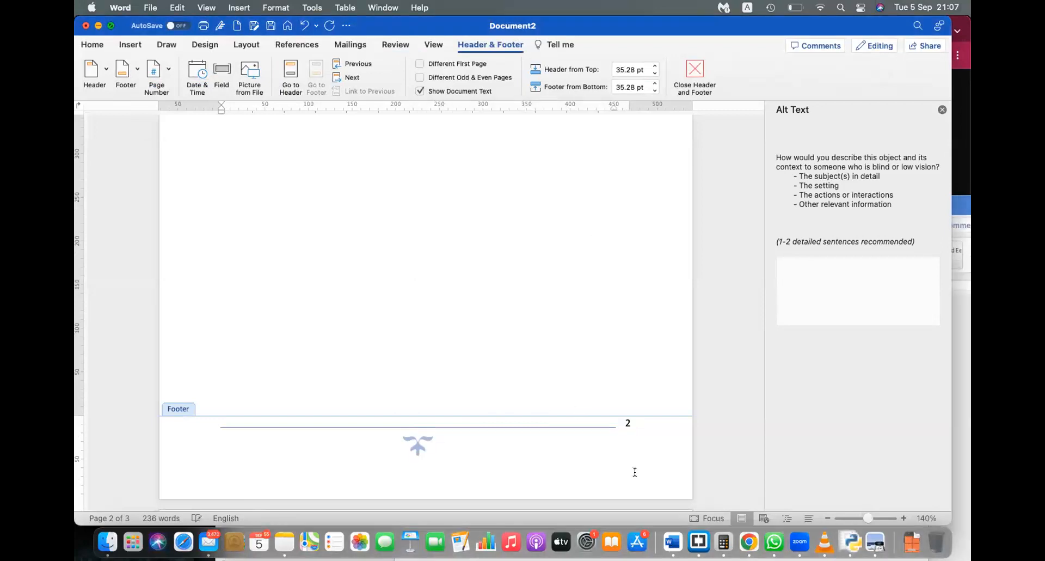
click(626, 424)
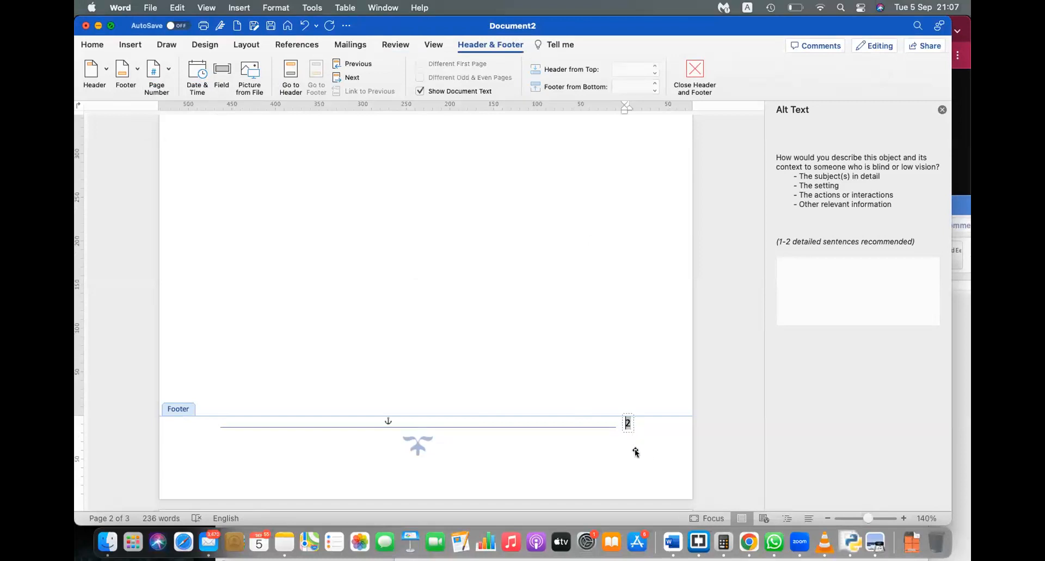
drag(630, 428, 635, 458)
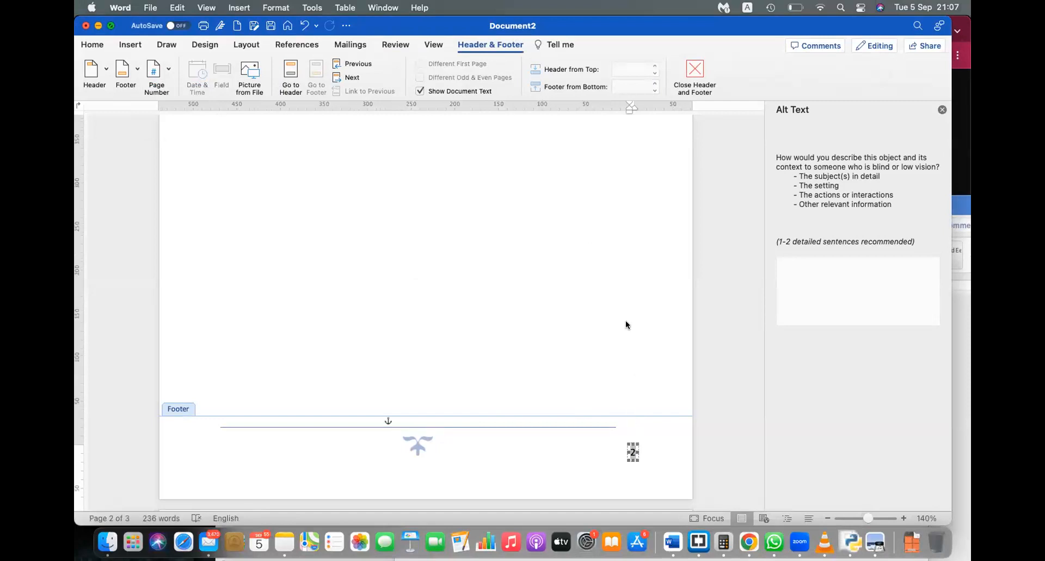
double_click(625, 325)
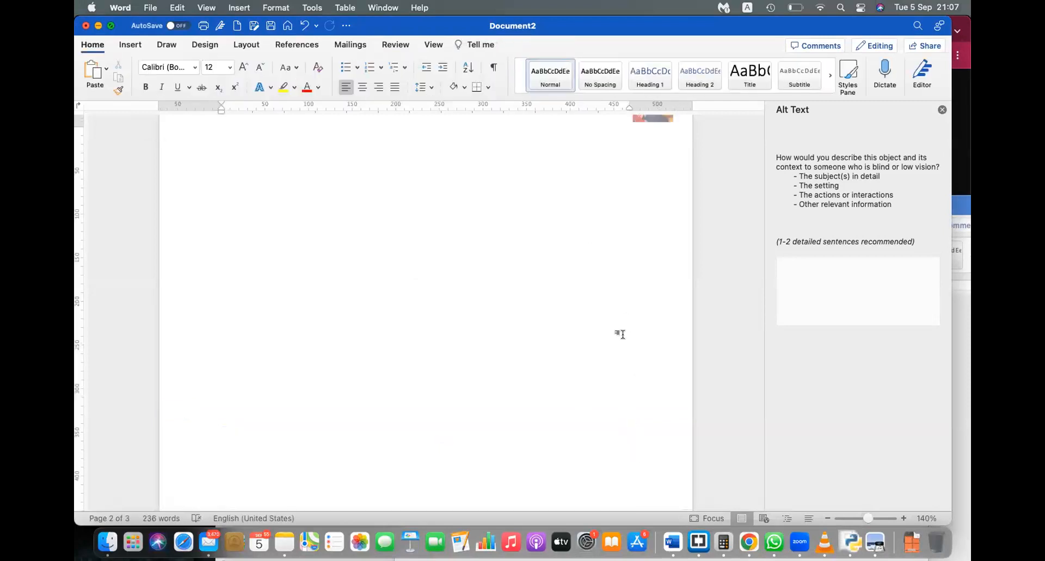
scroll(622, 333, down, 5)
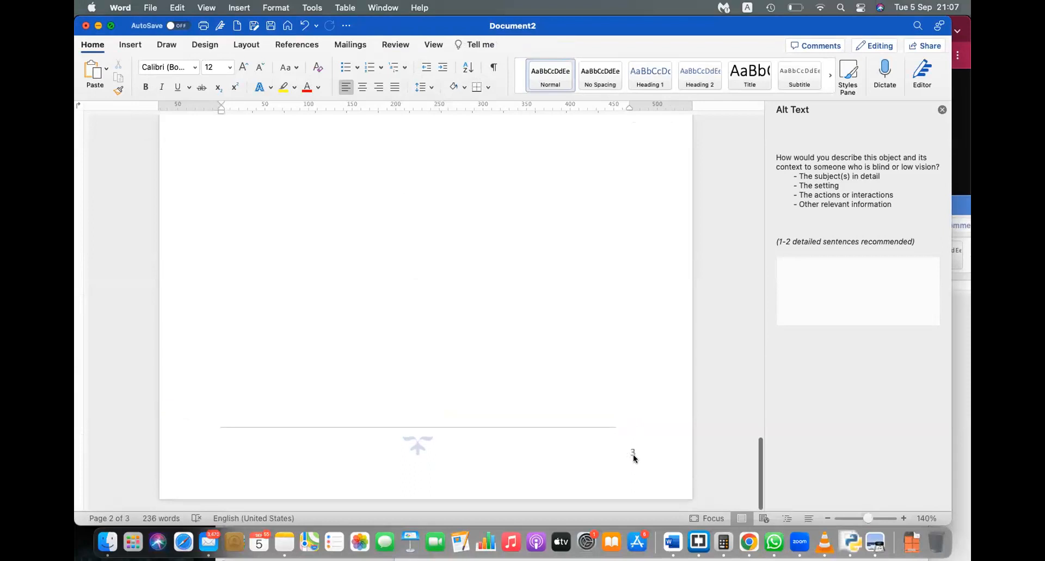
scroll(482, 310, up, 15)
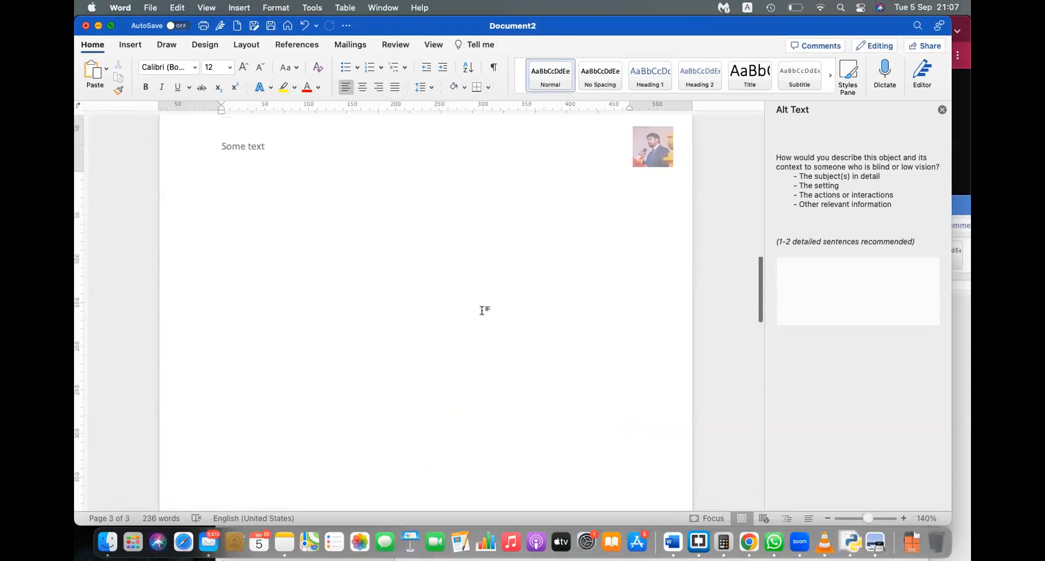
scroll(483, 310, up, 3)
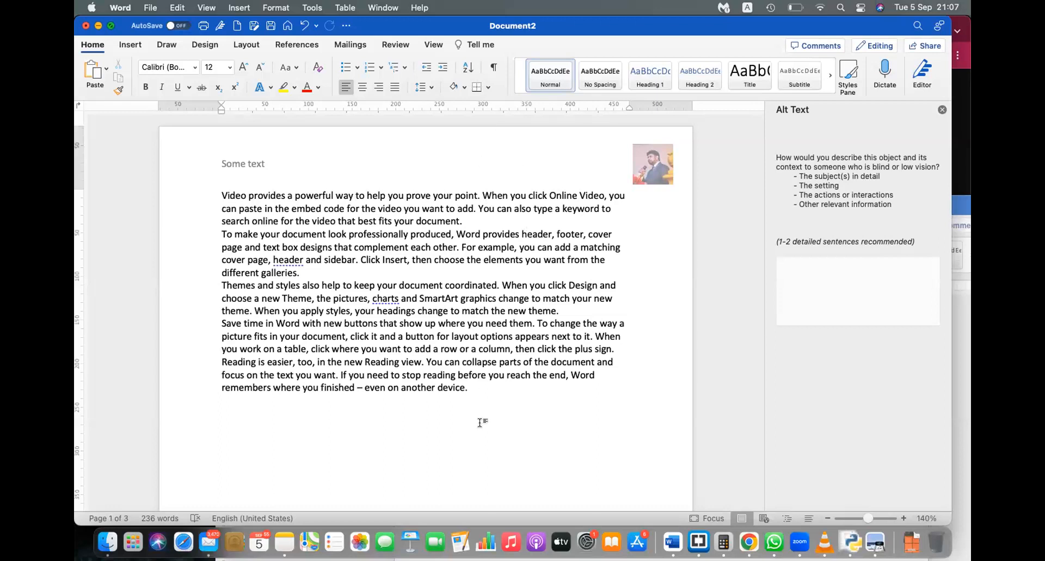
text(=rand())
double_click(246, 412)
click(252, 420)
text(5)
key(Return)
key(super+z)
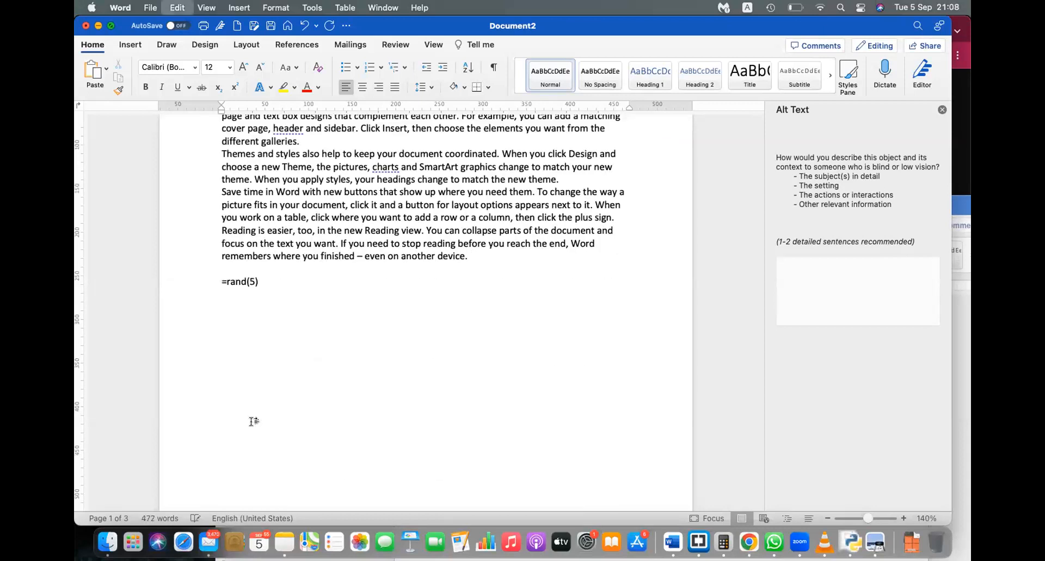
click(250, 282)
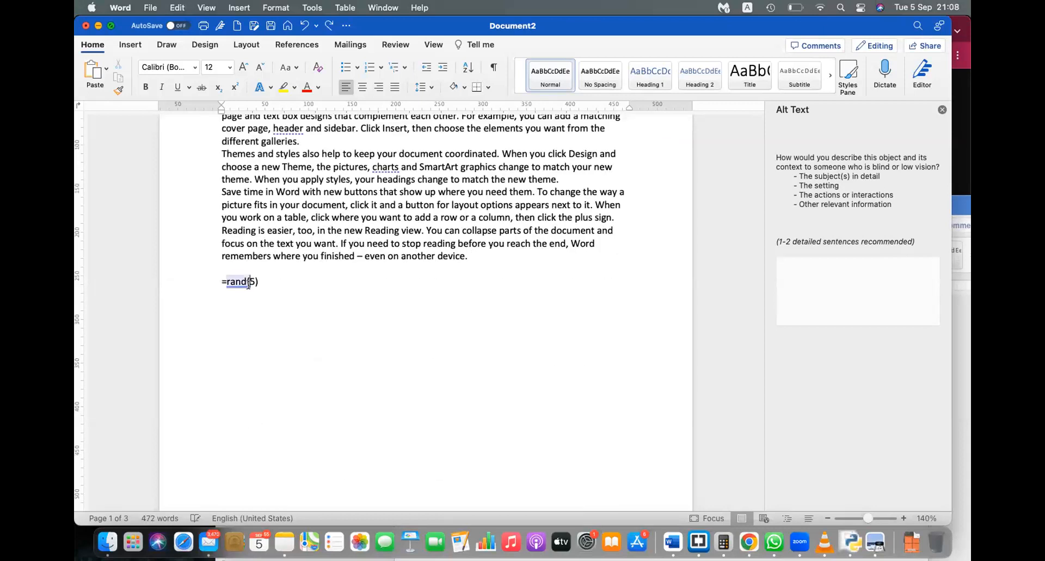
text(2,)
key(Right)
key(Right)
key(Return)
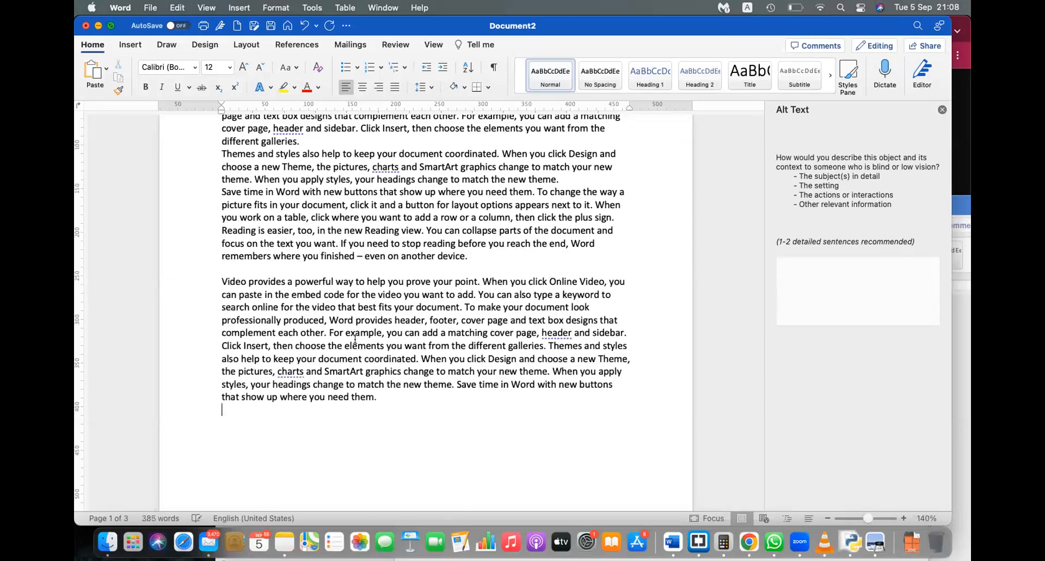
key(super+z)
click(263, 281)
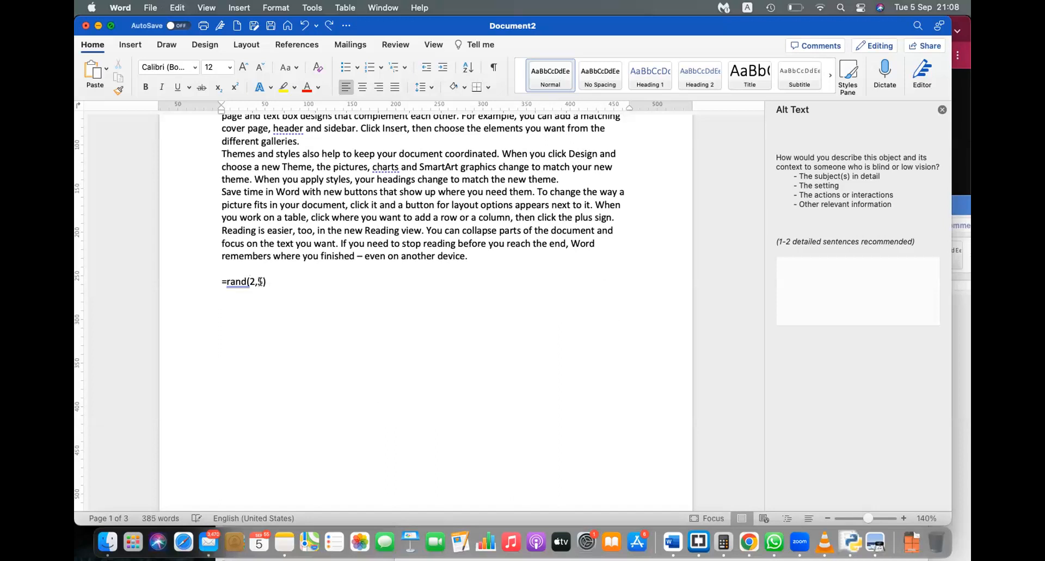
key(BackSpace)
text(1)
key(Right)
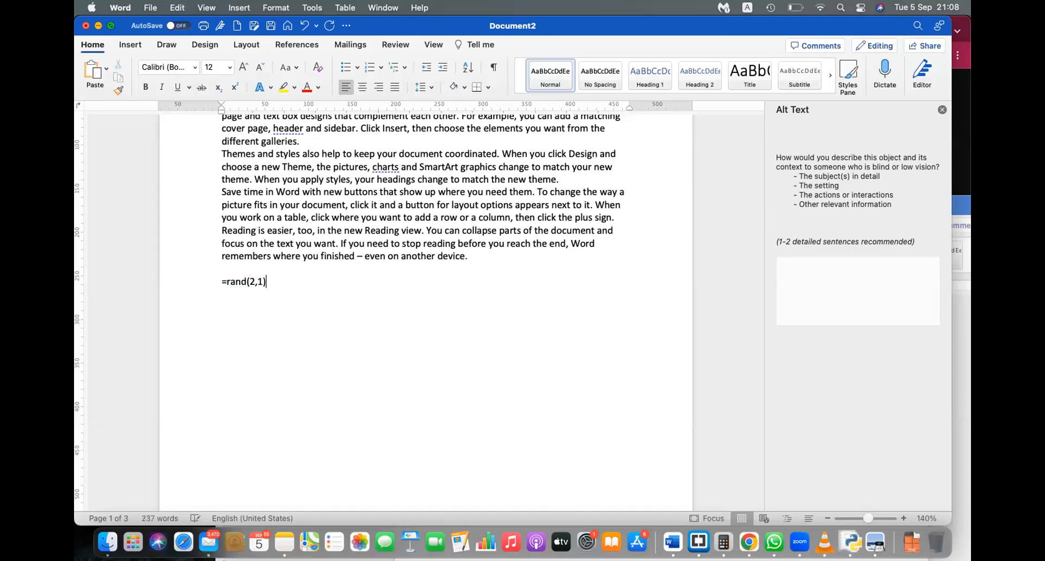
key(Return)
double_click(396, 281)
double_click(428, 294)
key(super+z)
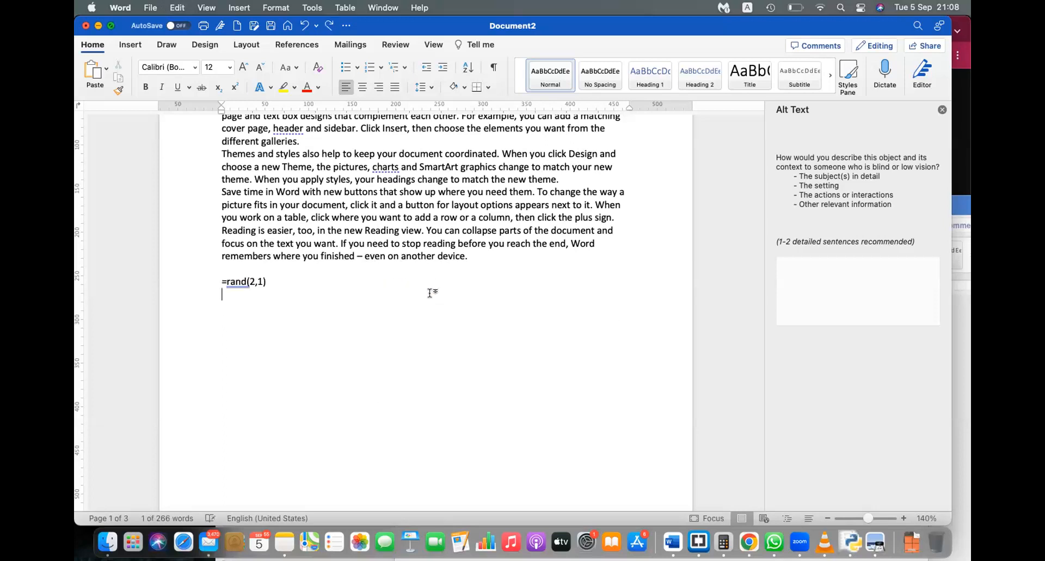
key(super+z)
key(super+z)
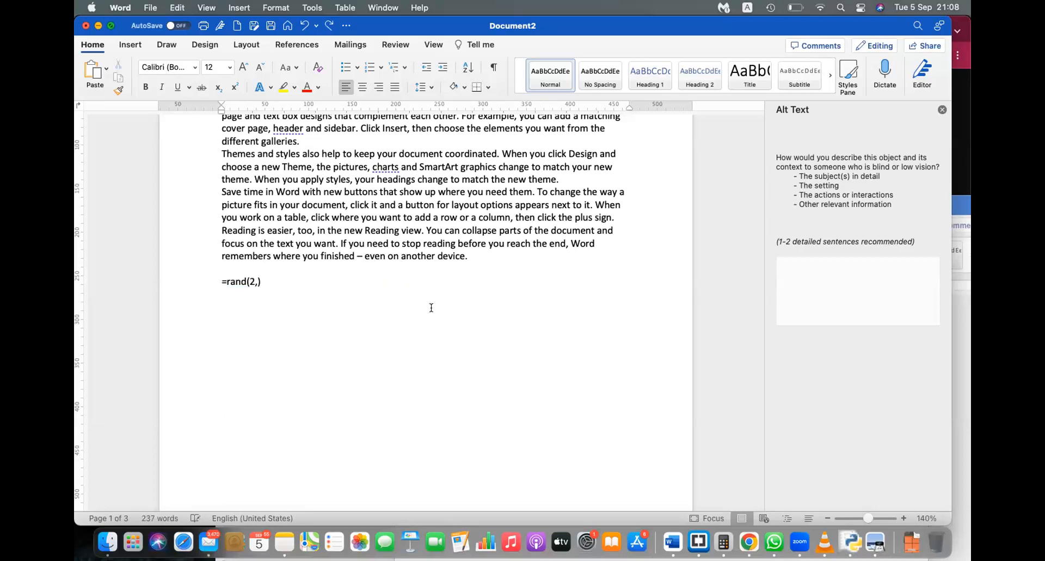
key(super+z)
key(super+z)
key(Right)
key(Right)
key(BackSpace)
key(BackSpace)
key(BackSpace)
key(BackSpace)
key(BackSpace)
key(BackSpace)
text(lorem)
text(()
text())
key(Return)
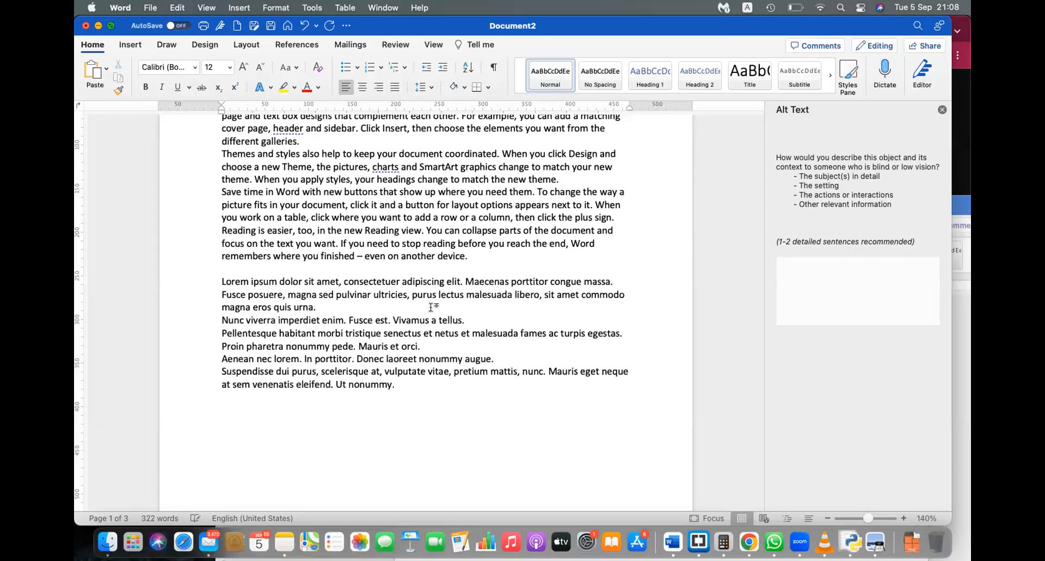
key(super+z)
key(Return)
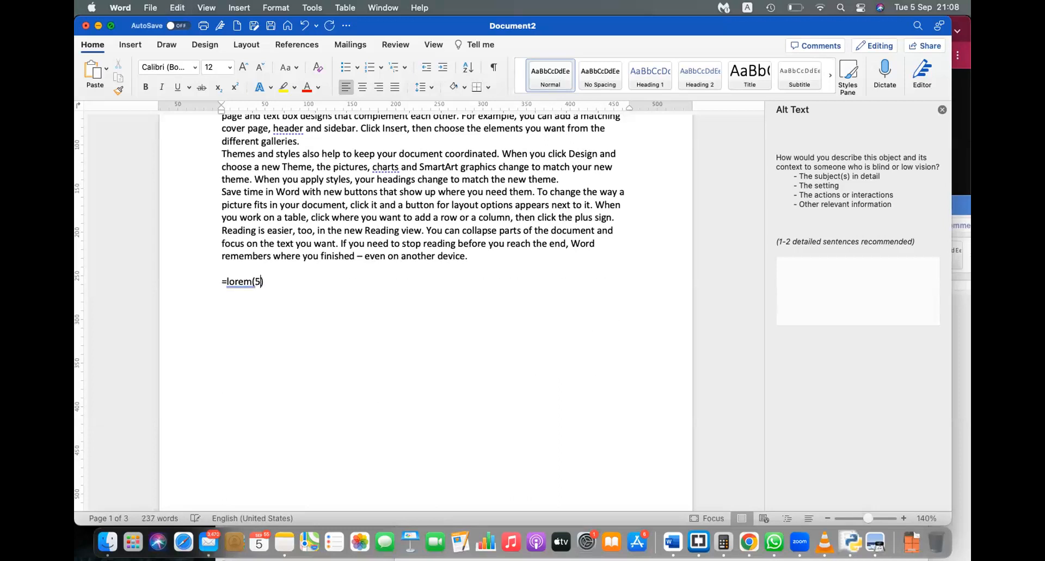
key(super+z)
key(BackSpace)
key(Left)
text(,4)
key(Return)
key(Return)
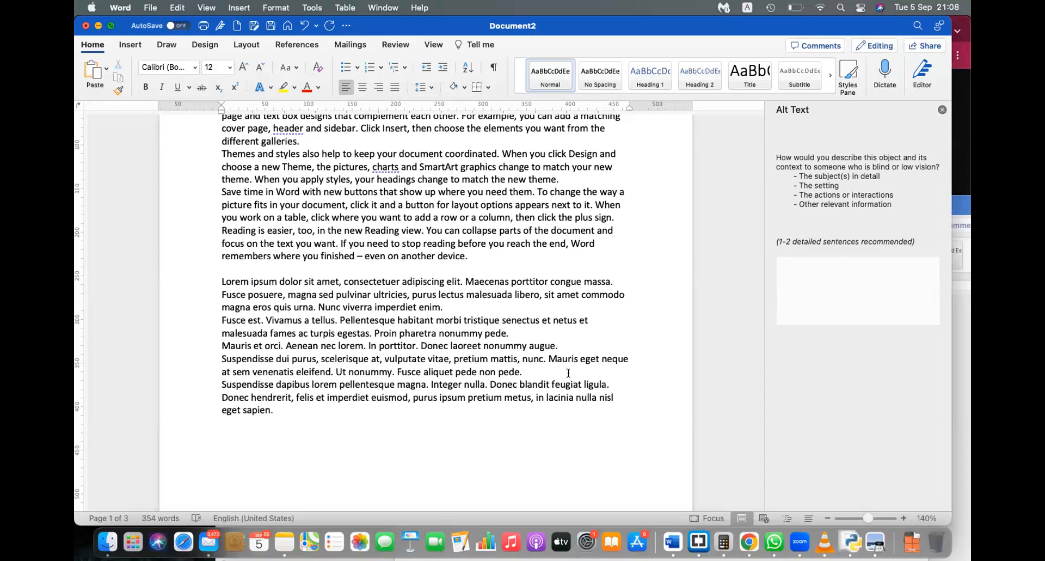
key(super+z)
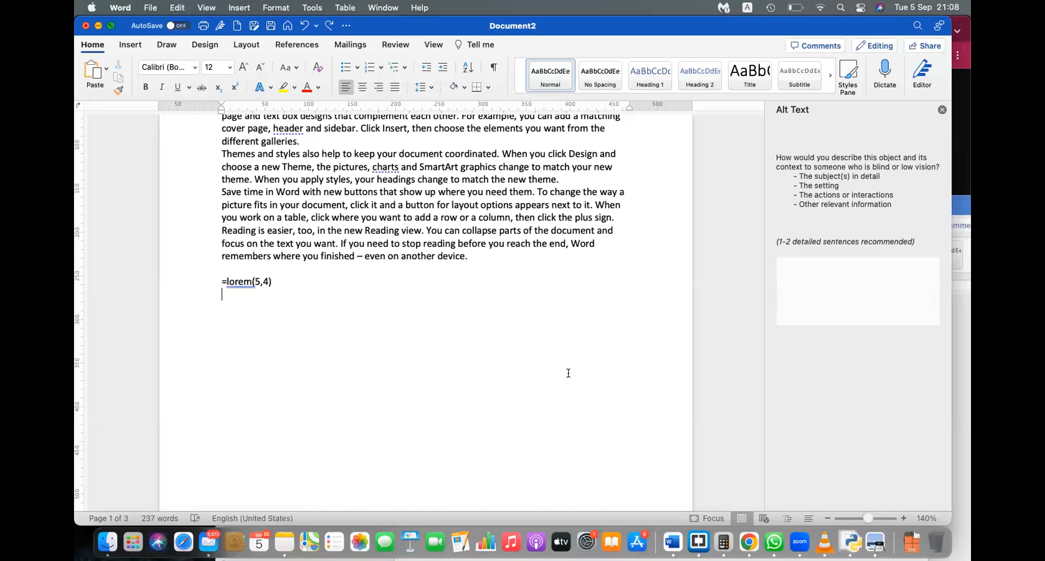
key(BackSpace)
key(BackSpace)
key(BackSpace)
key(BackSpace)
key(BackSpace)
key(BackSpace)
key(BackSpace)
key(BackSpace)
key(BackSpace)
key(BackSpace)
Step: Practise selecting the word 'document' and the whole 'Save time in Word' paragraph
scroll(562, 429, up, 5)
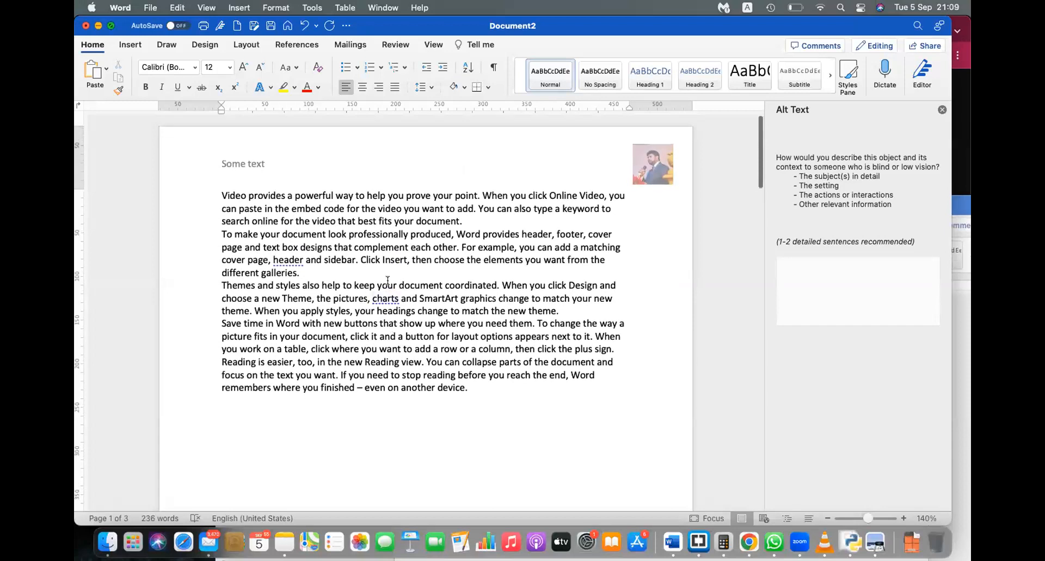
triple_click(419, 324)
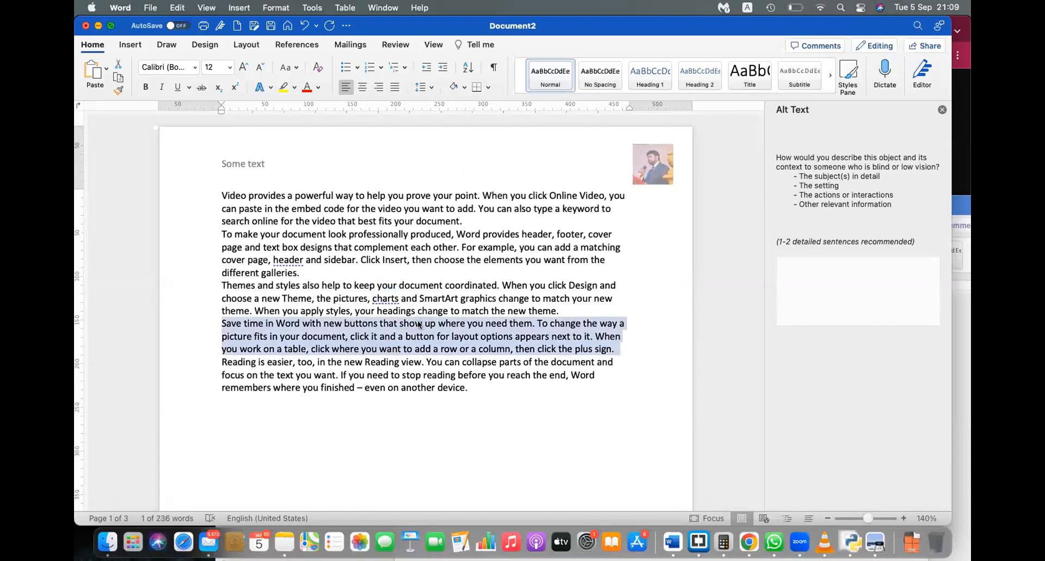
double_click(426, 286)
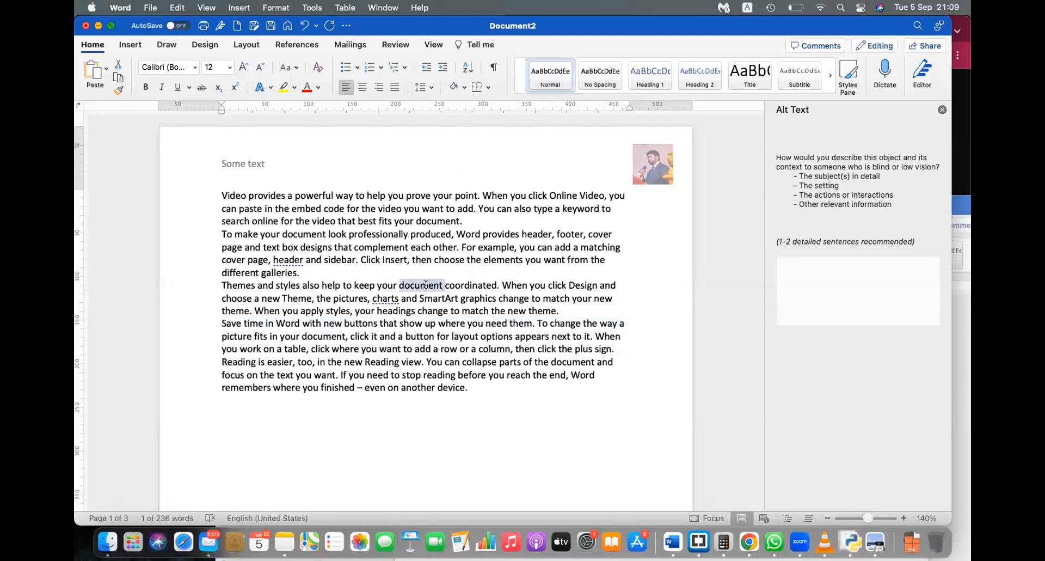
triple_click(436, 331)
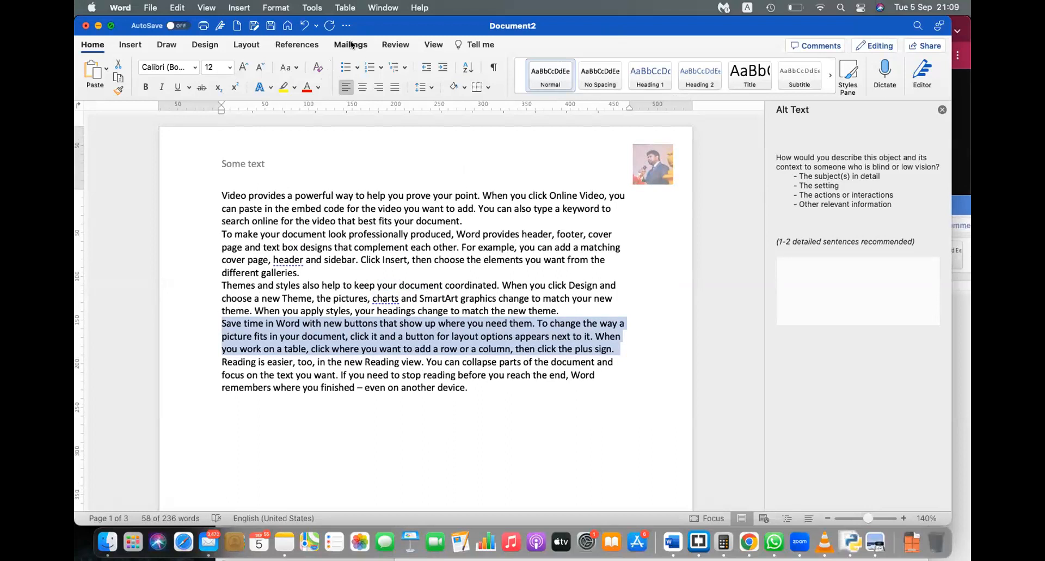
key(XF86AudioMute)
Step: Select all five body paragraphs and check Line Spacing without changing it
click(382, 387)
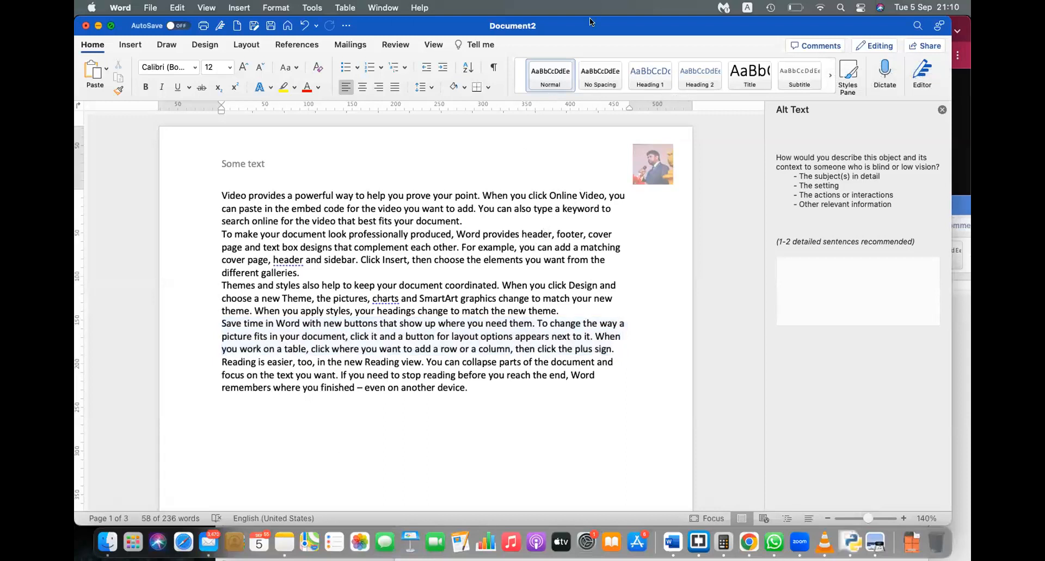
drag(469, 396, 380, 114)
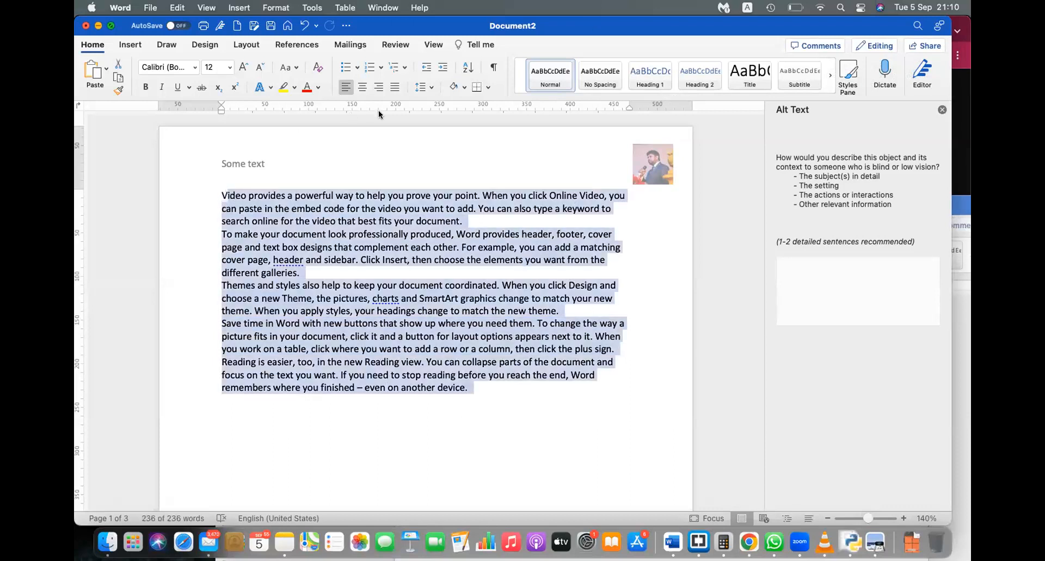
click(428, 87)
click(428, 87)
Step: Try a three-column layout under Layout > Columns, then undo it back to one column
click(247, 45)
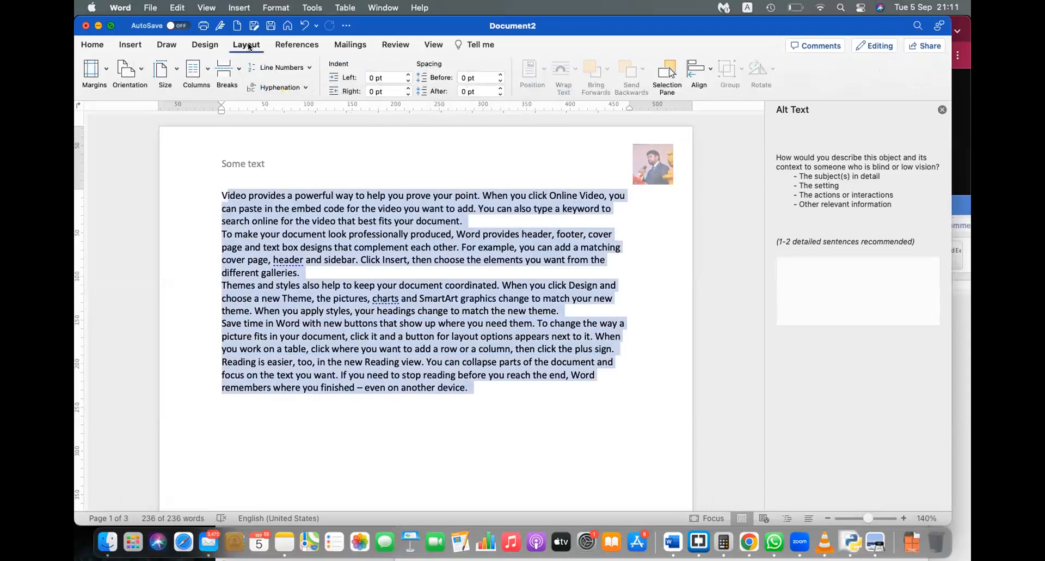
click(195, 72)
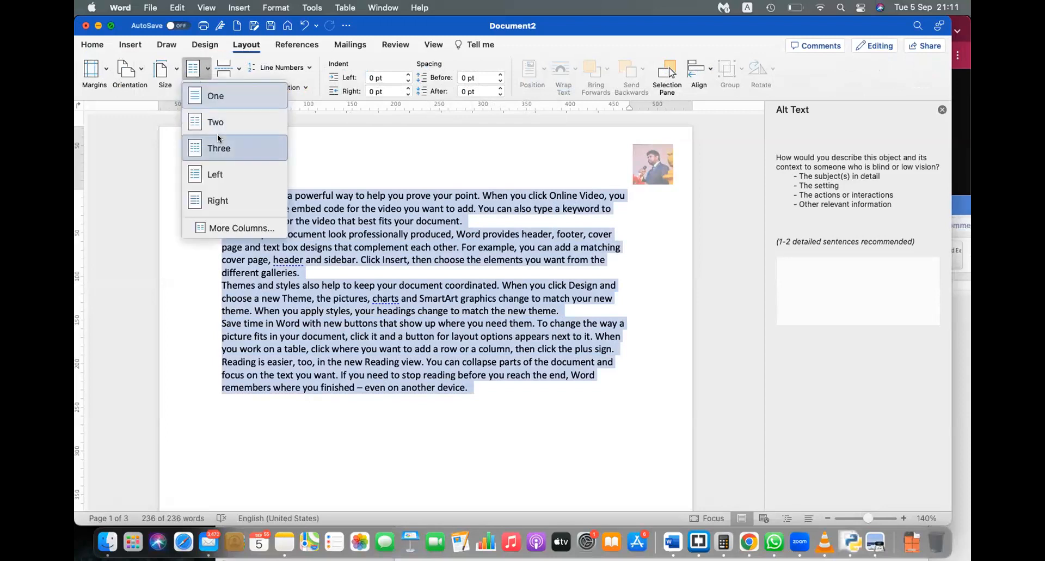
click(217, 139)
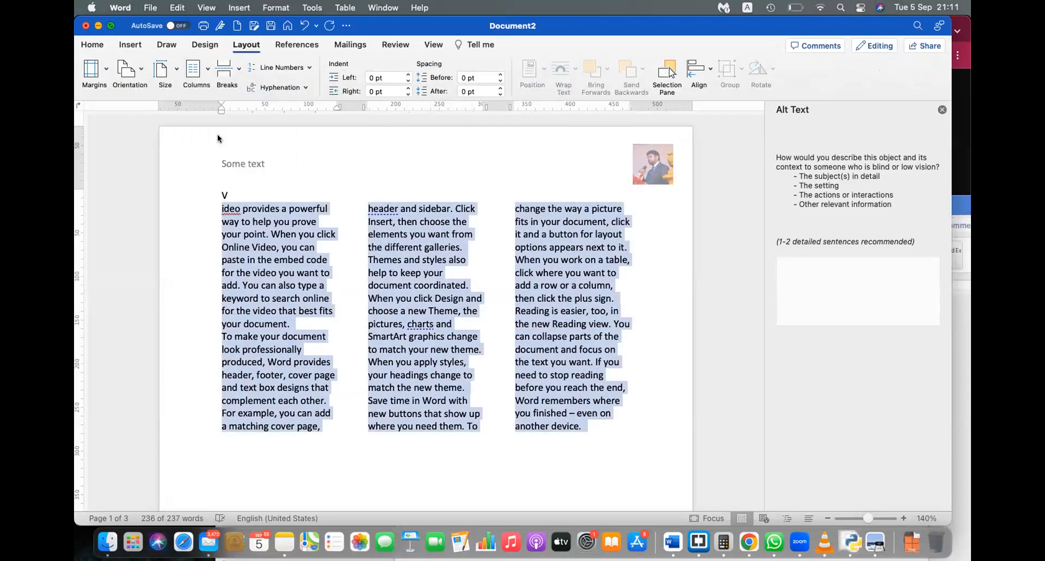
key(super+z)
click(193, 70)
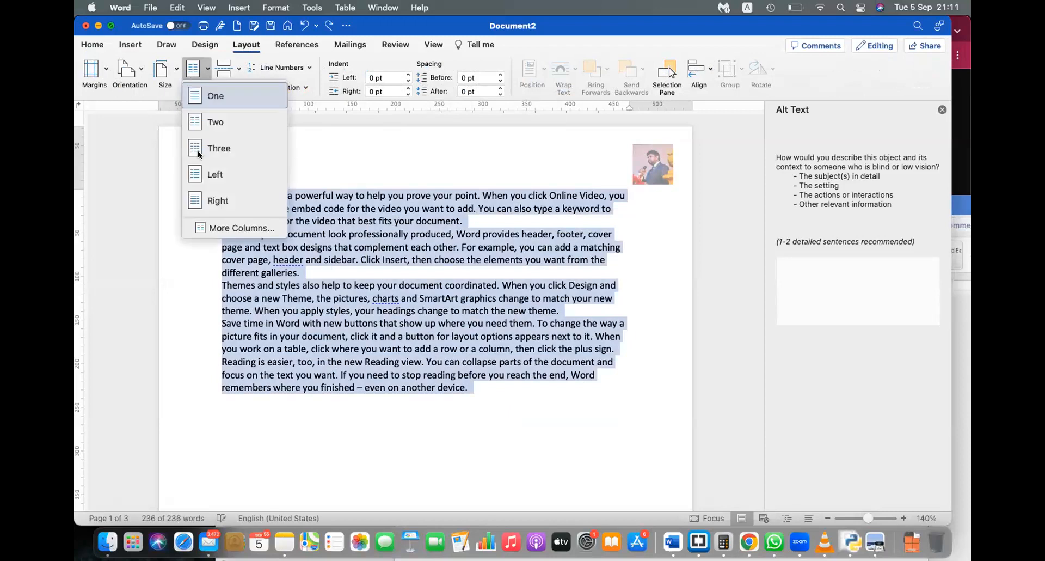
click(419, 274)
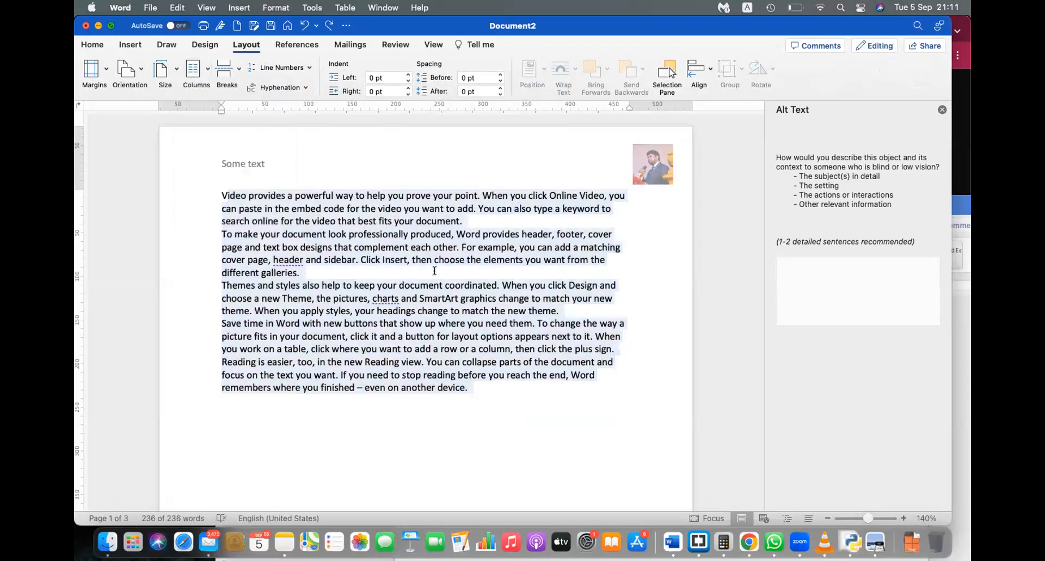
Step: Check the PDF textbook in Preview, then return to Word below the last paragraph
click(874, 542)
scroll(532, 293, up, 10)
scroll(532, 293, up, 6)
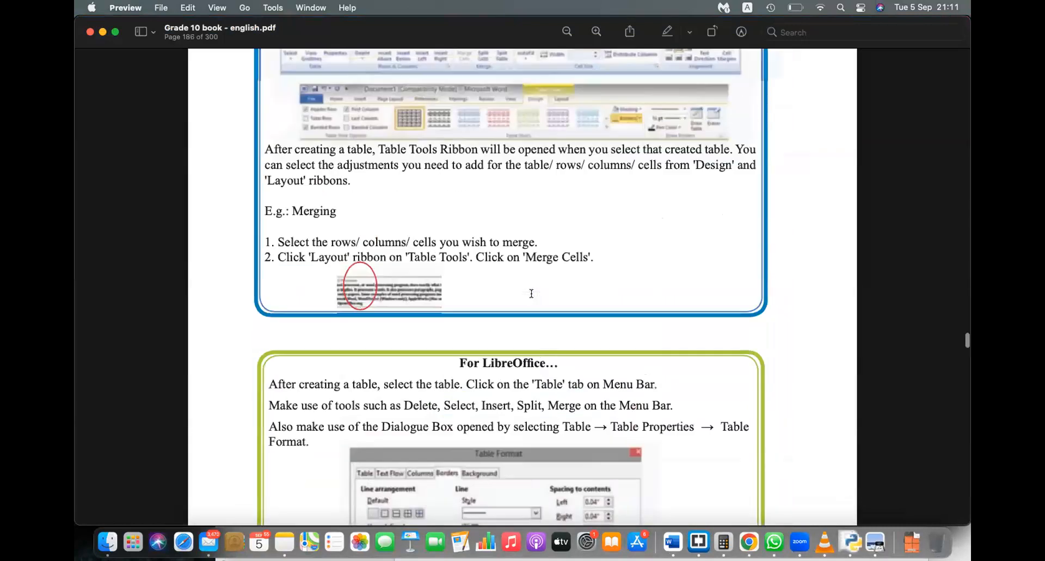
scroll(532, 294, down, 12)
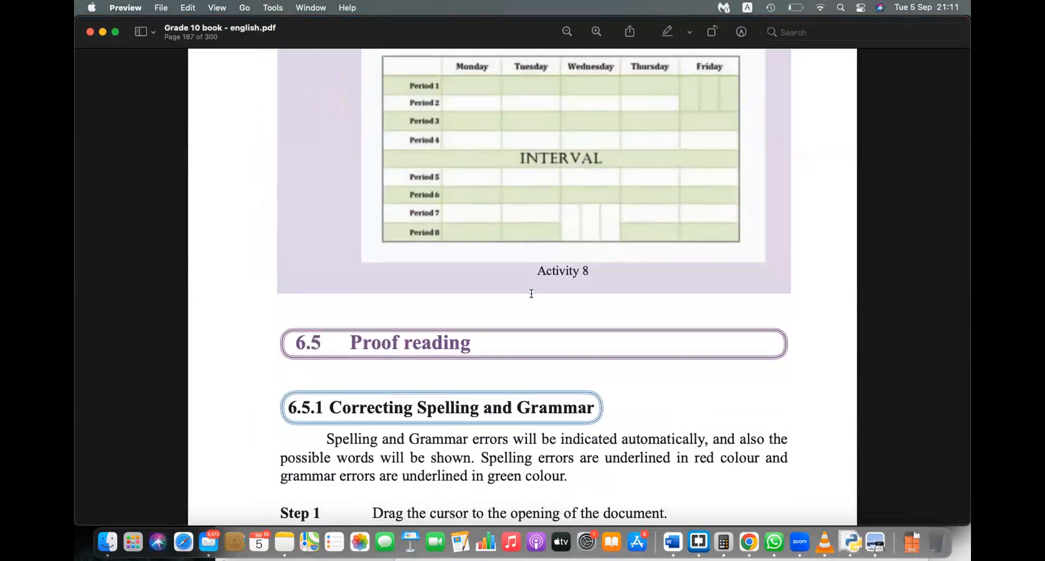
key(super+Tab)
click(492, 396)
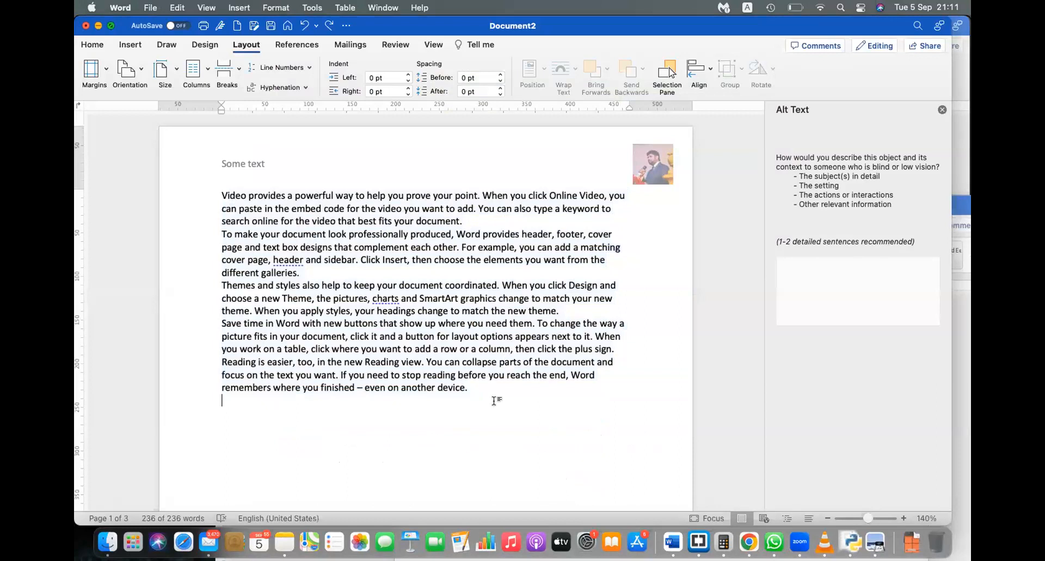
Step: Add two empty lines after the final paragraph, then switch to Chrome
key(Return)
key(Return)
scroll(494, 400, down, 5)
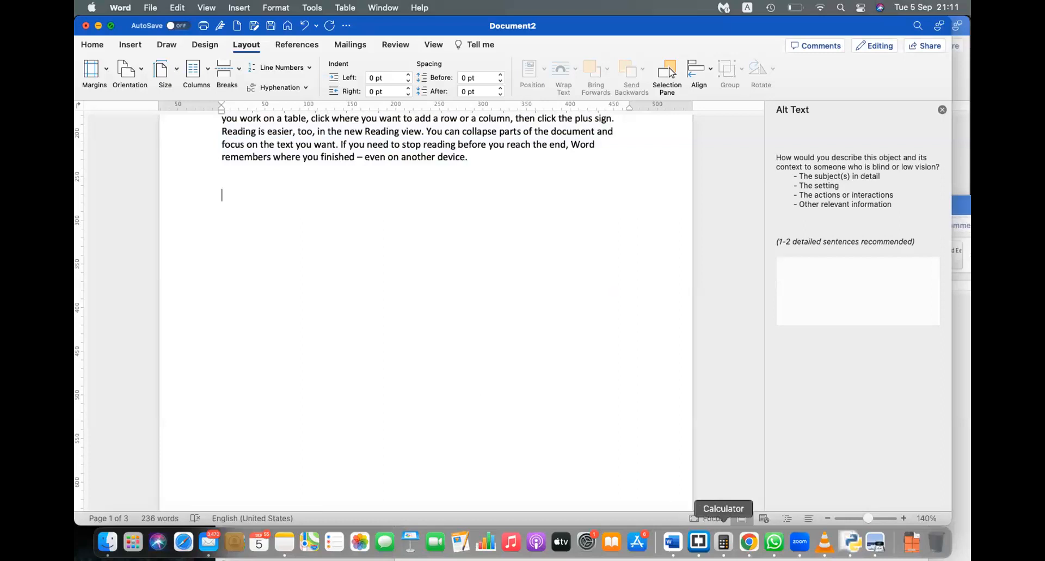
click(749, 543)
Step: Search Google for 'table layout' and show the image results
double_click(452, 55)
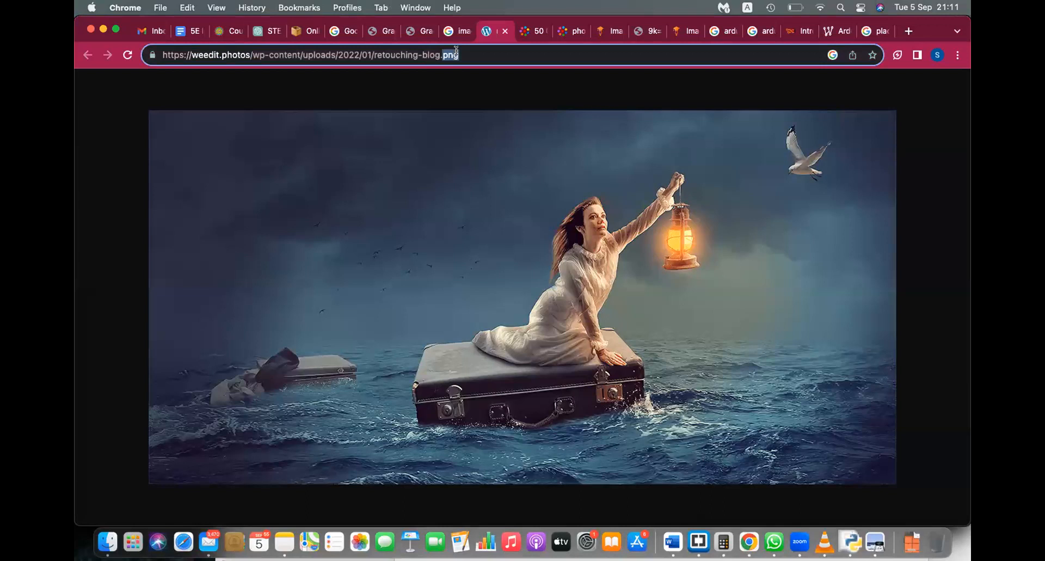
triple_click(456, 51)
text(tab)
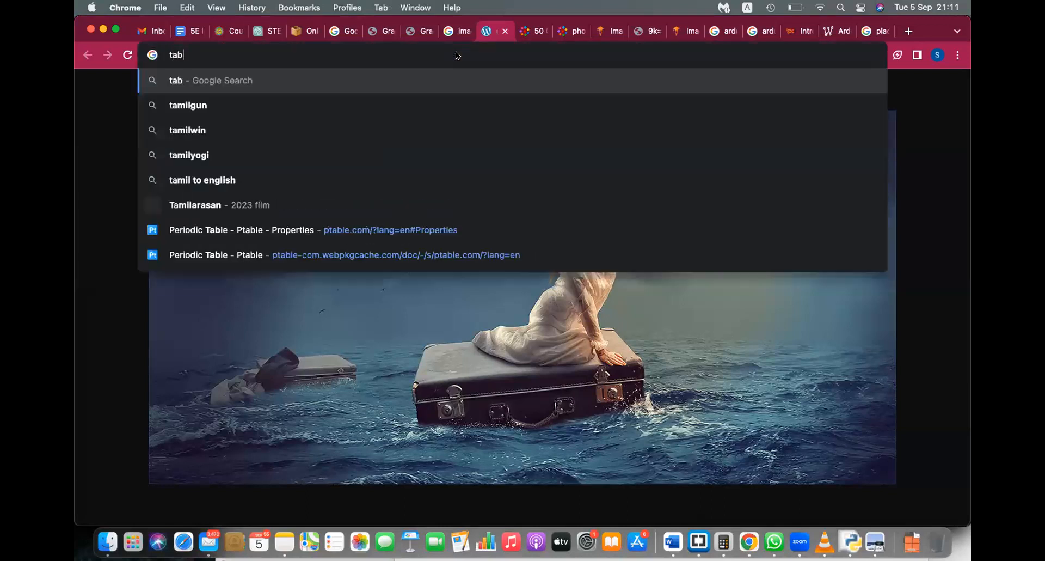
text(le layout)
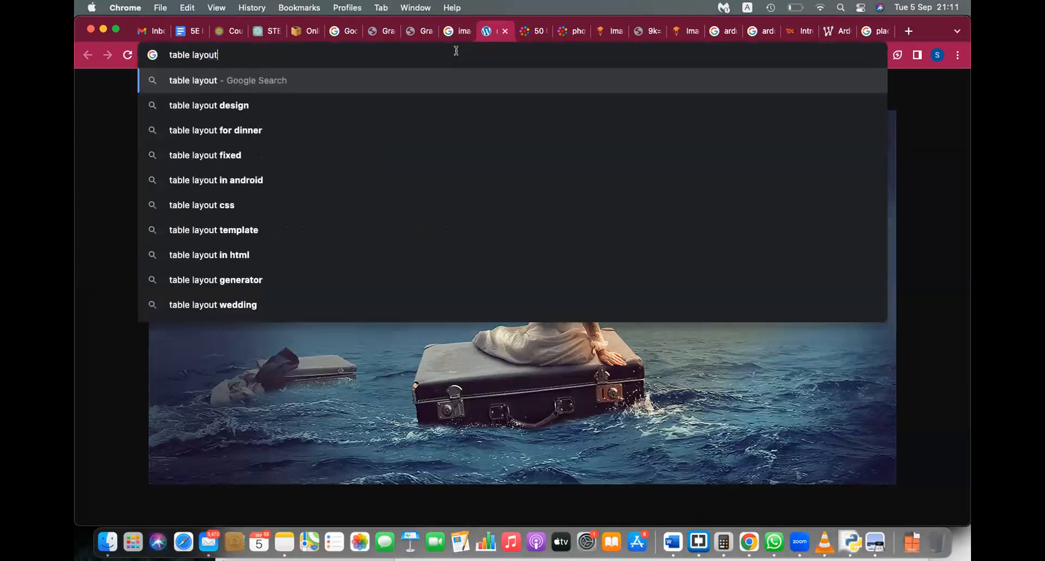
key(Return)
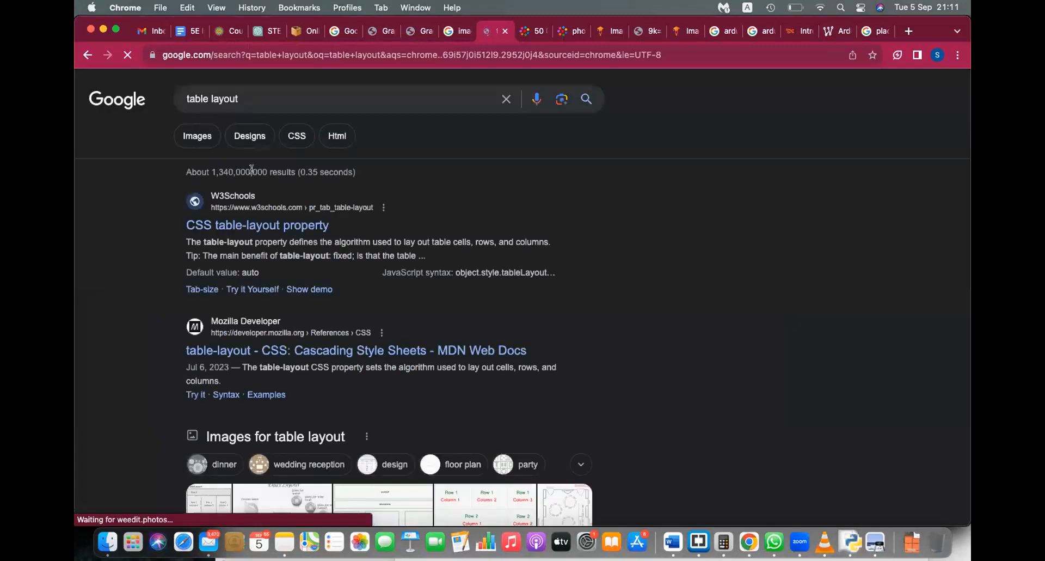
click(202, 137)
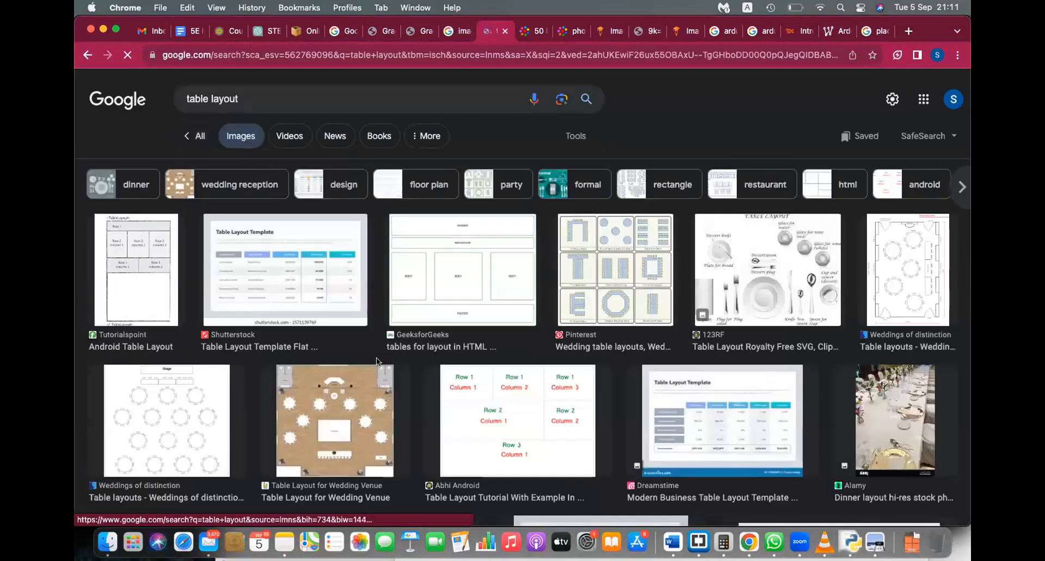
scroll(377, 357, down, 3)
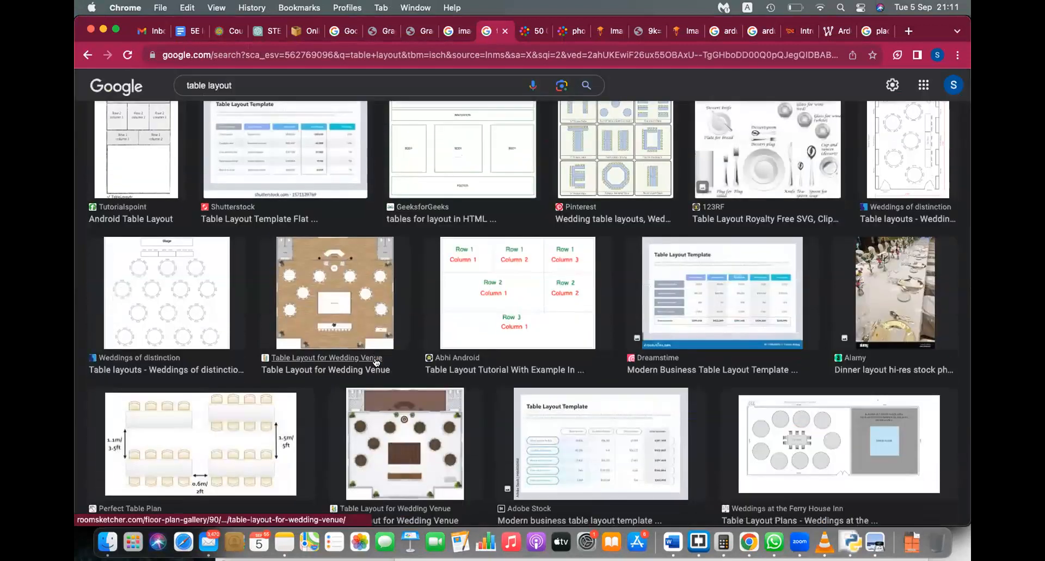
scroll(377, 362, up, 3)
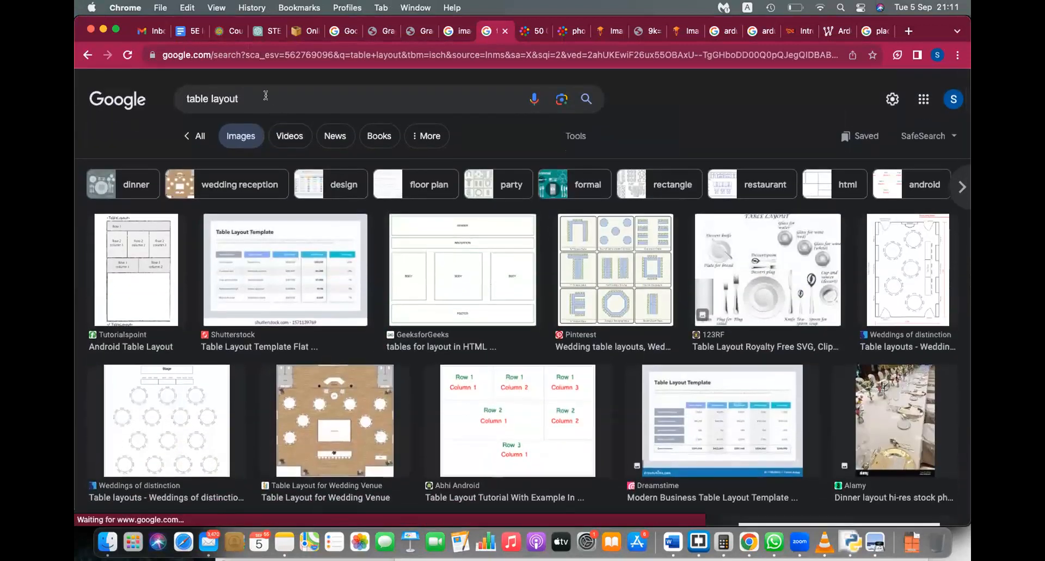
Step: Refine to 'table layout web page' images and preview the Chegg header-aside-article-footer diagram
click(263, 99)
text(web pa)
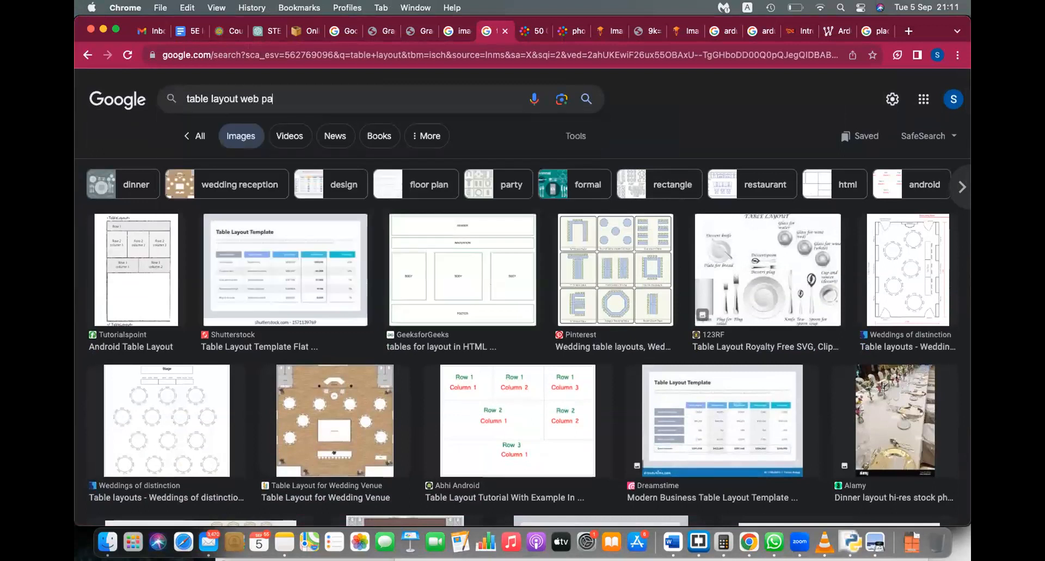
text(ge)
key(Return)
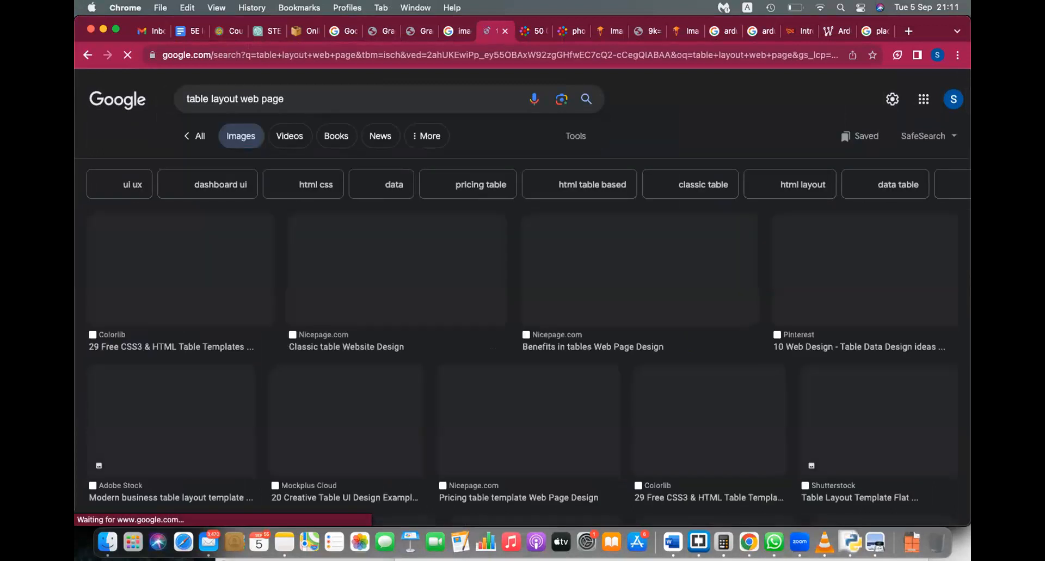
scroll(286, 274, down, 3)
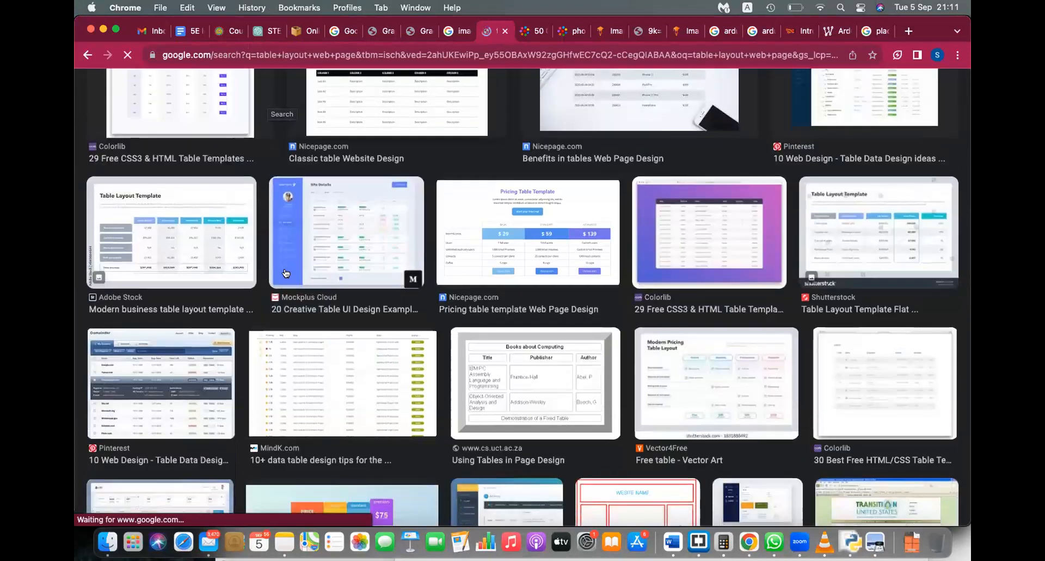
scroll(286, 273, down, 3)
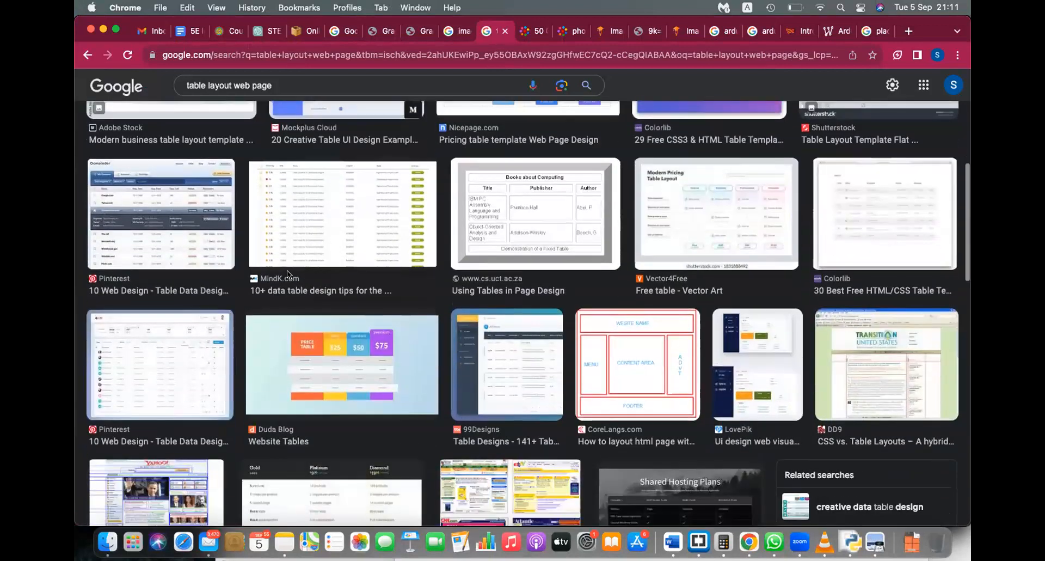
scroll(287, 270, down, 2)
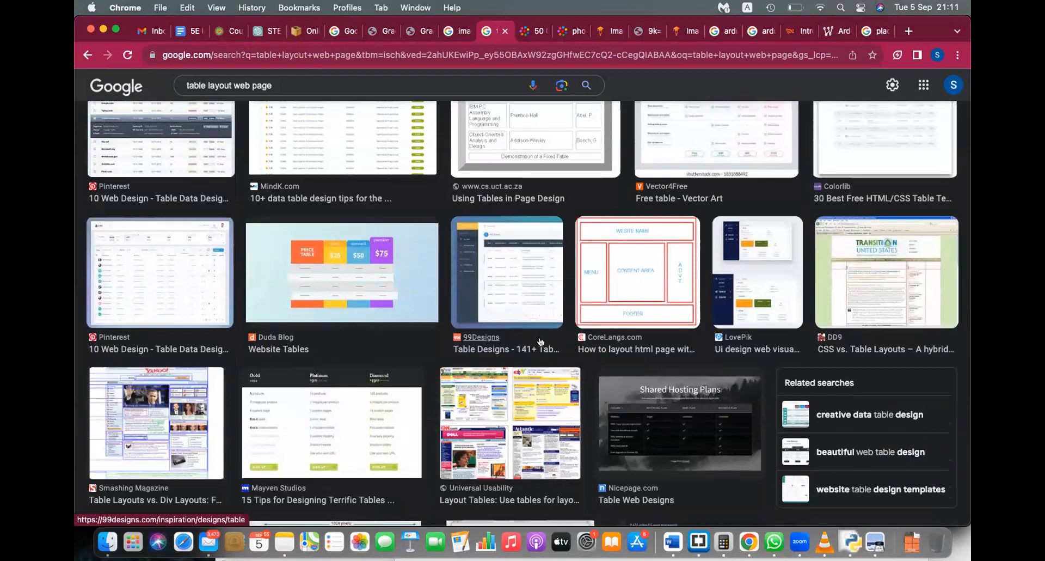
scroll(541, 341, down, 3)
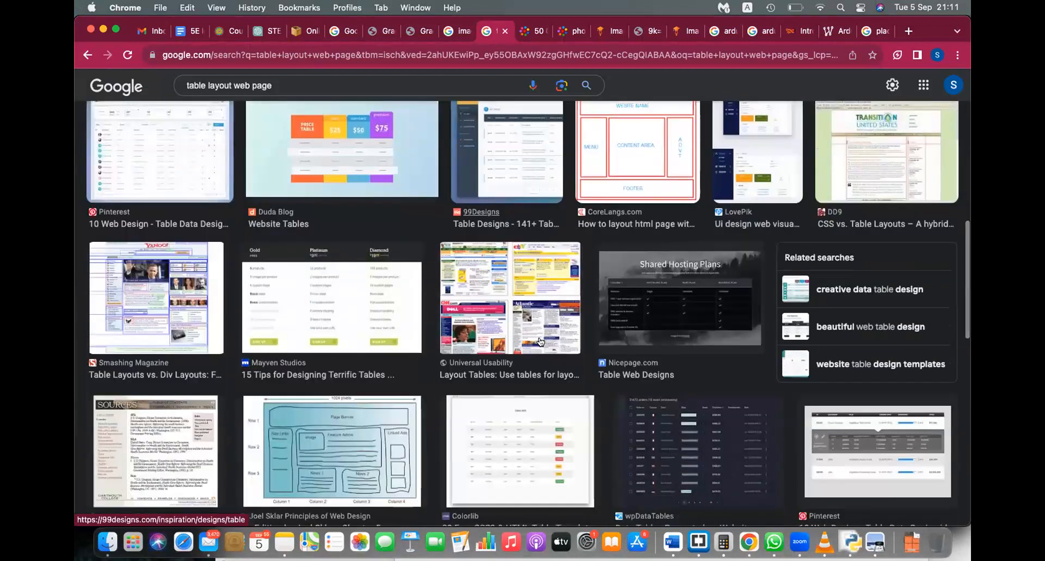
scroll(541, 341, down, 6)
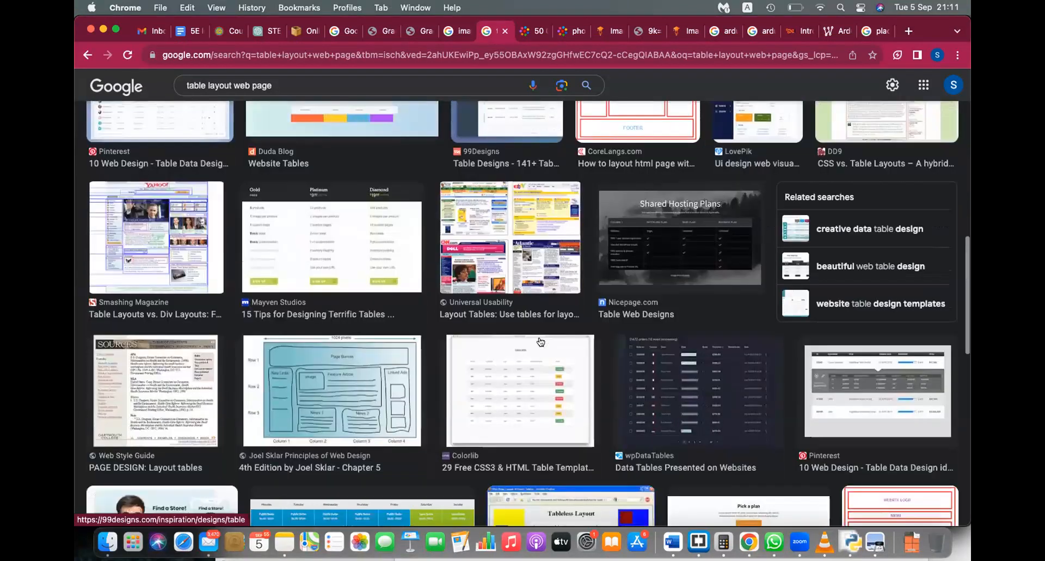
scroll(540, 341, down, 8)
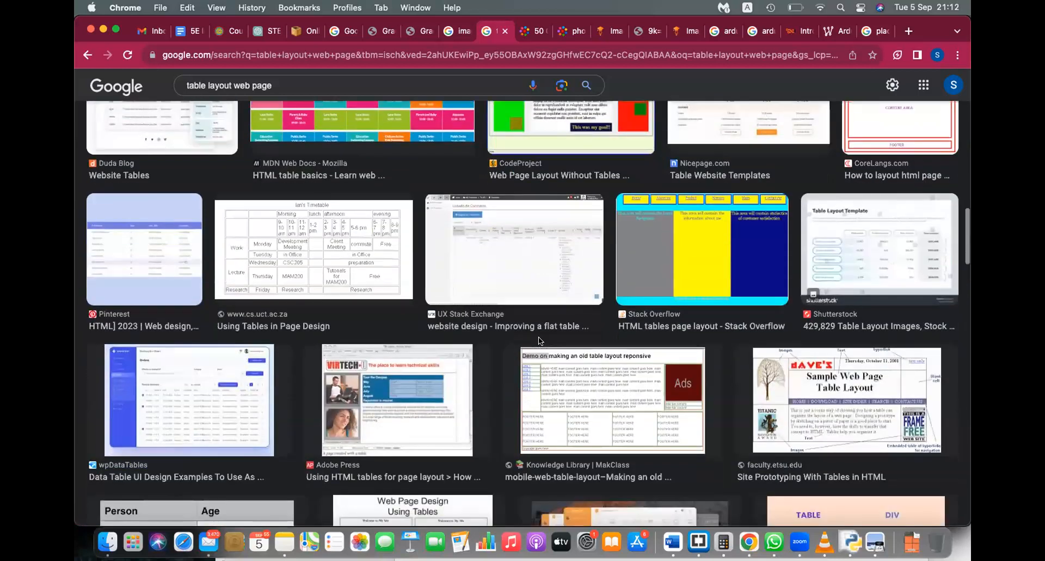
scroll(540, 342, down, 8)
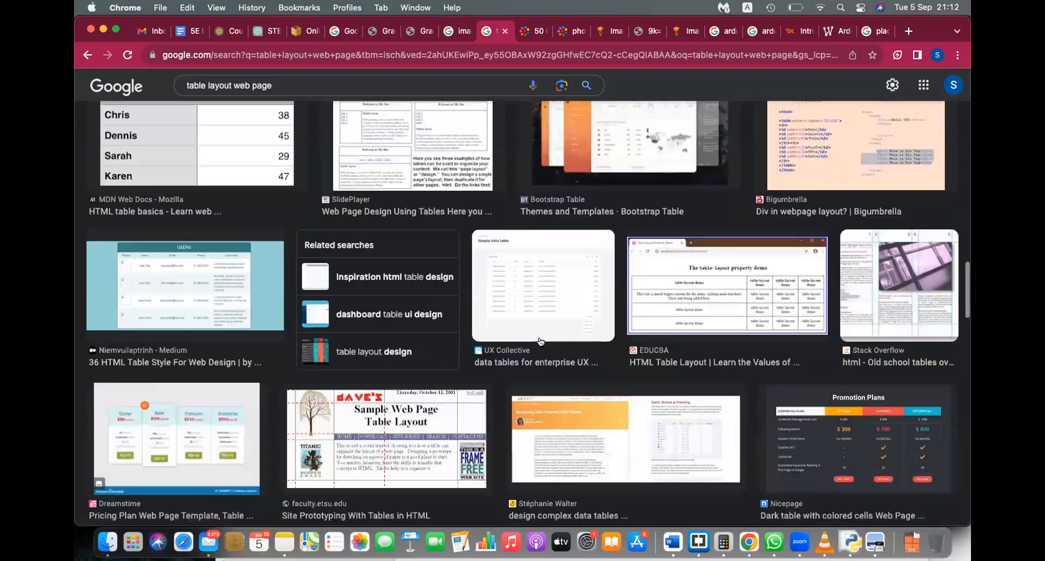
scroll(540, 342, down, 8)
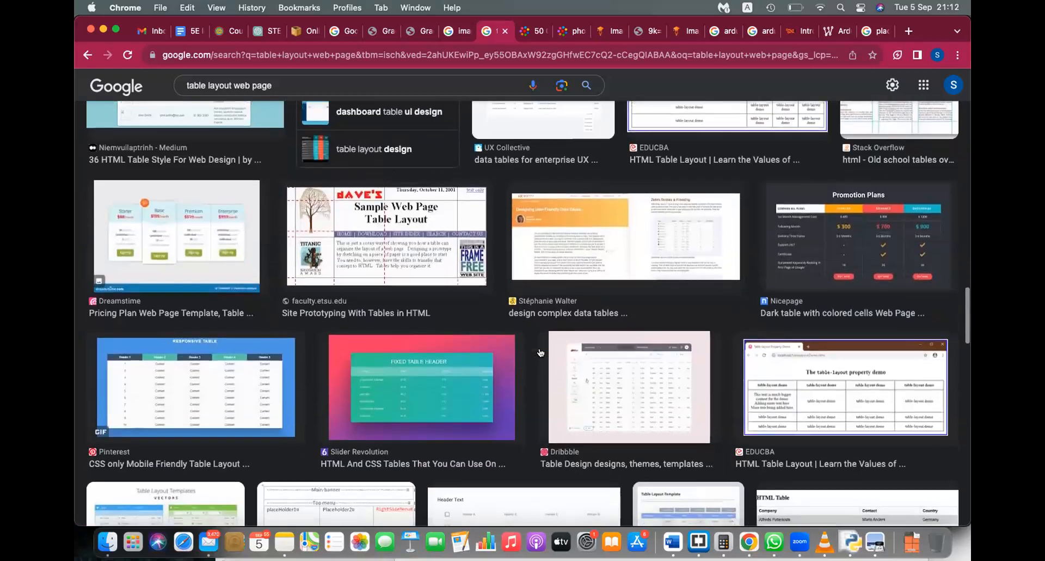
scroll(541, 353, down, 3)
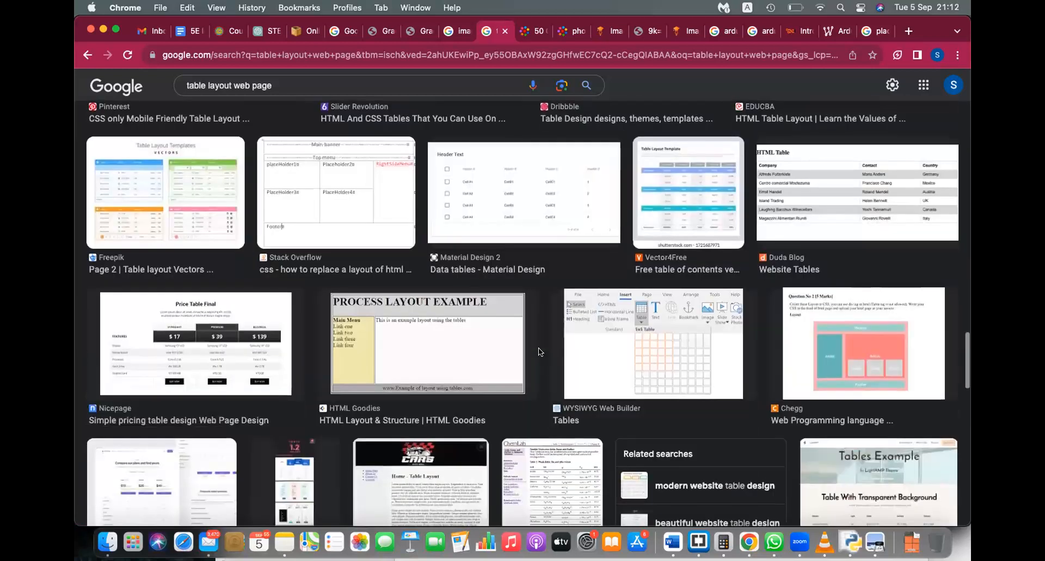
click(835, 363)
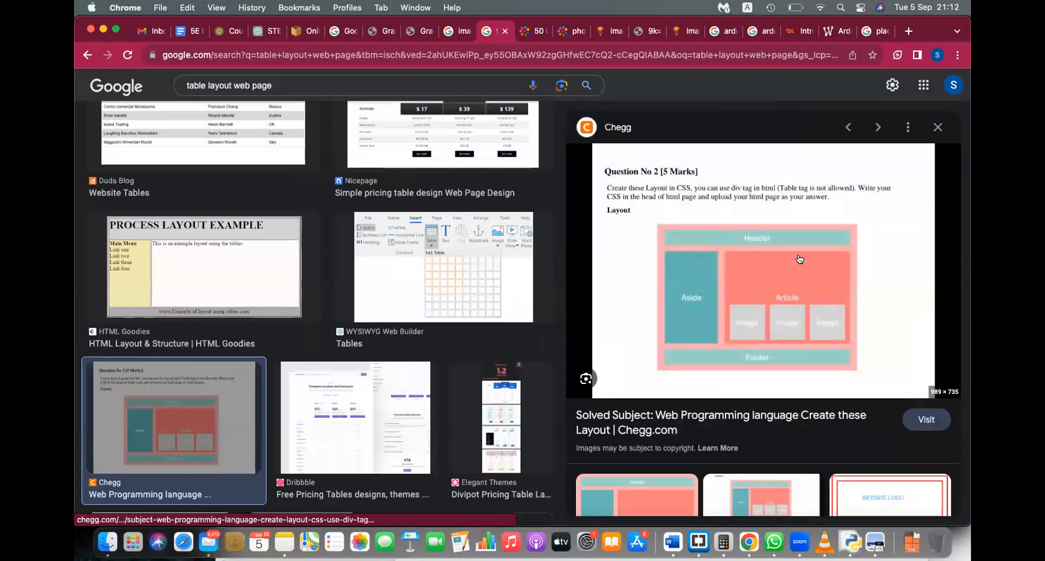
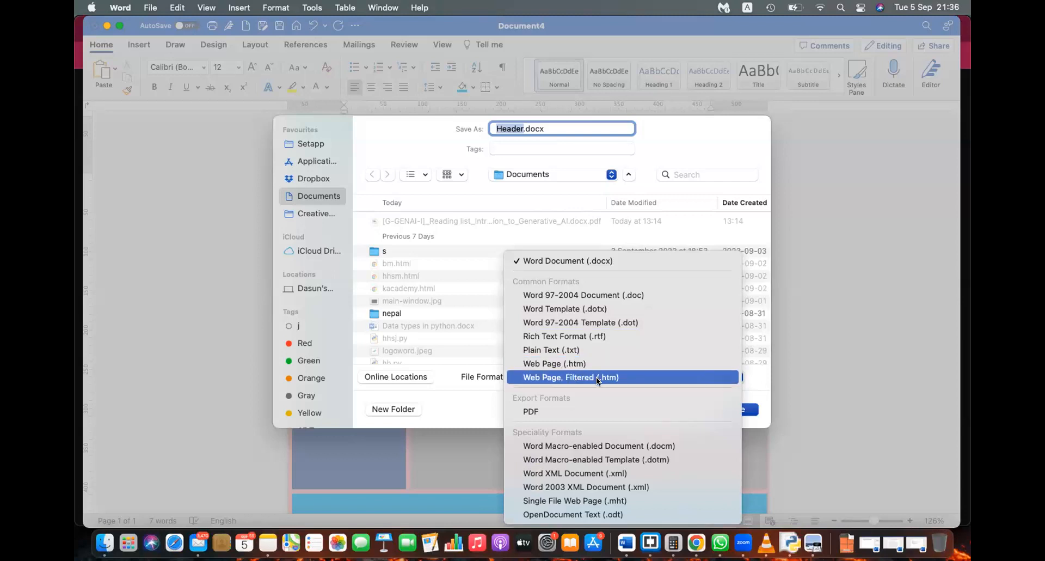
Step: Save the layout as Web Page, Filtered (.htm) and accept the format warning
click(537, 376)
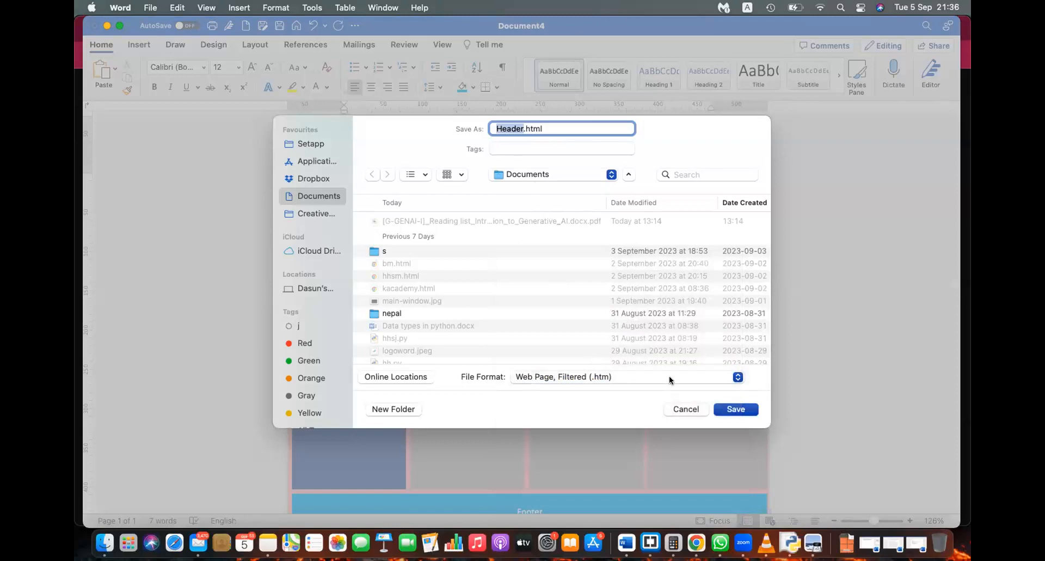
click(742, 408)
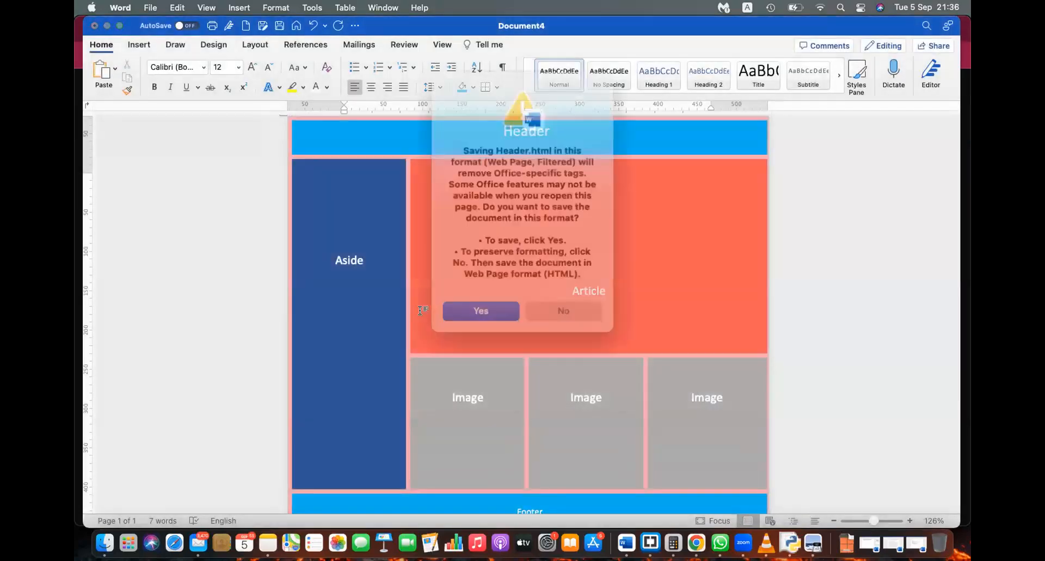
click(486, 298)
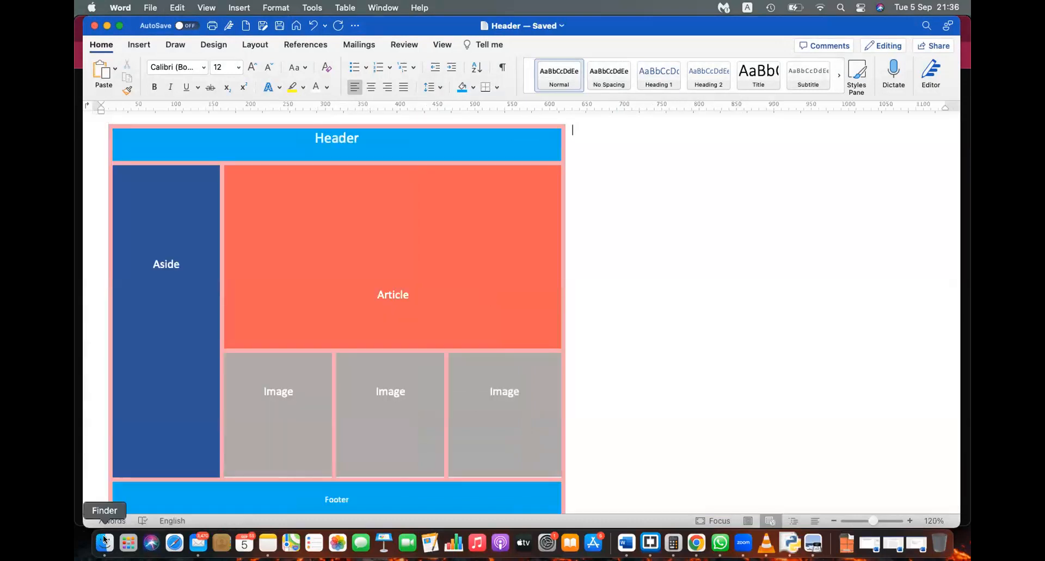
Step: Open Header.html from the Documents folder in the web browser
click(104, 540)
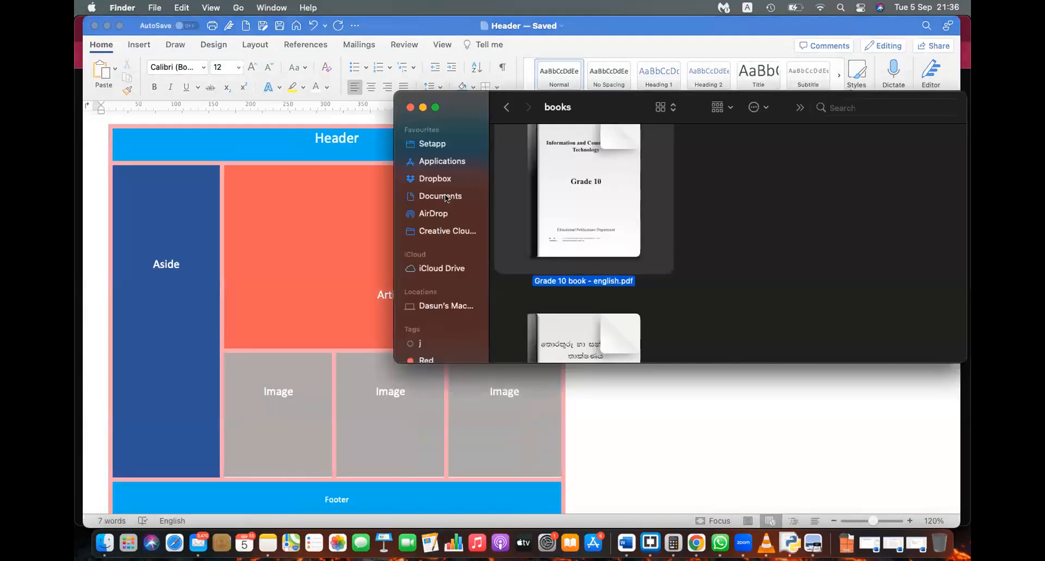
click(446, 197)
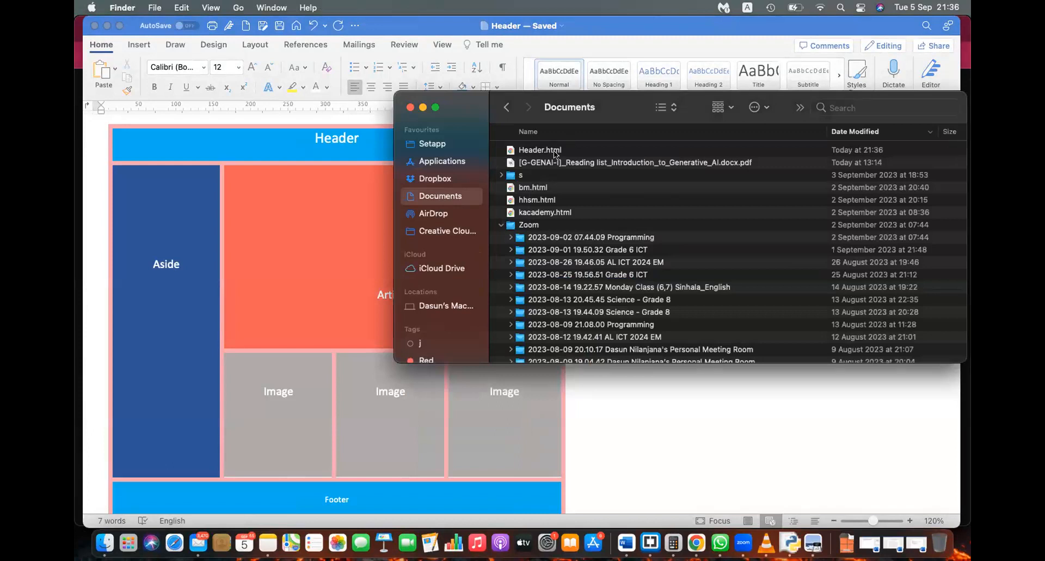
click(554, 150)
double_click(554, 150)
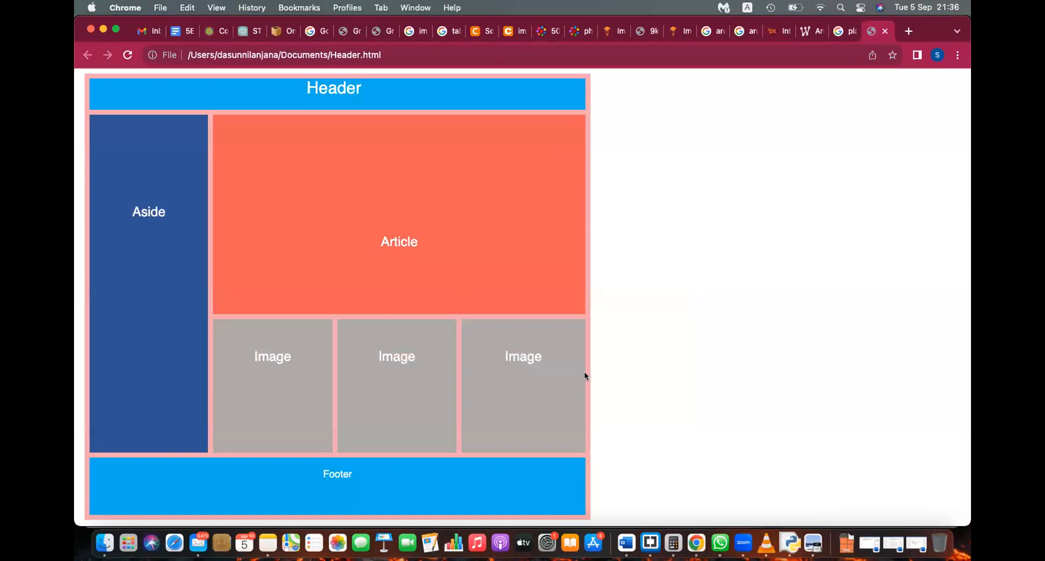
Step: View the page source of Header.html and scroll through the generated table markup
right_click(694, 291)
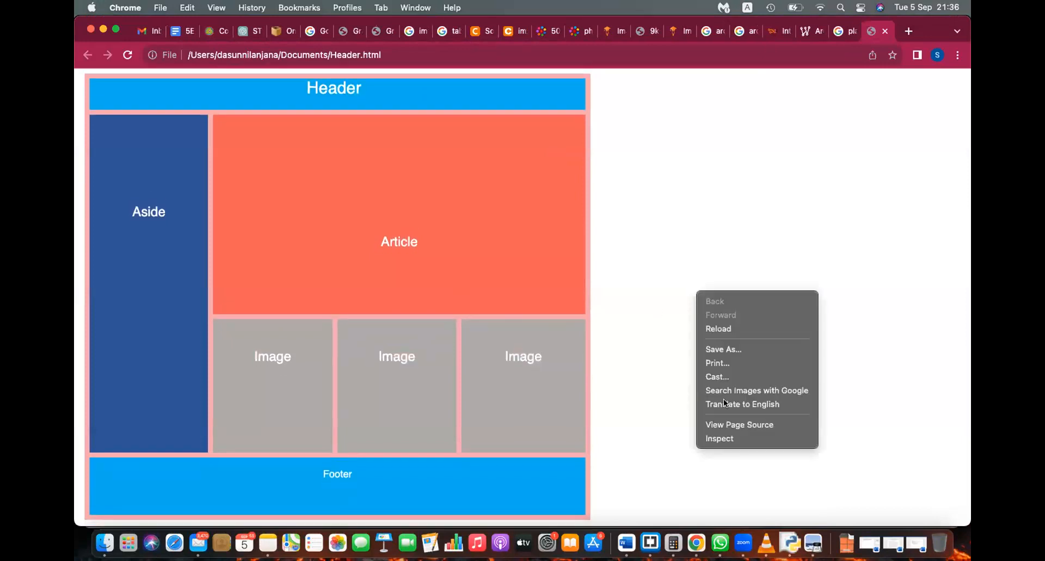
click(742, 423)
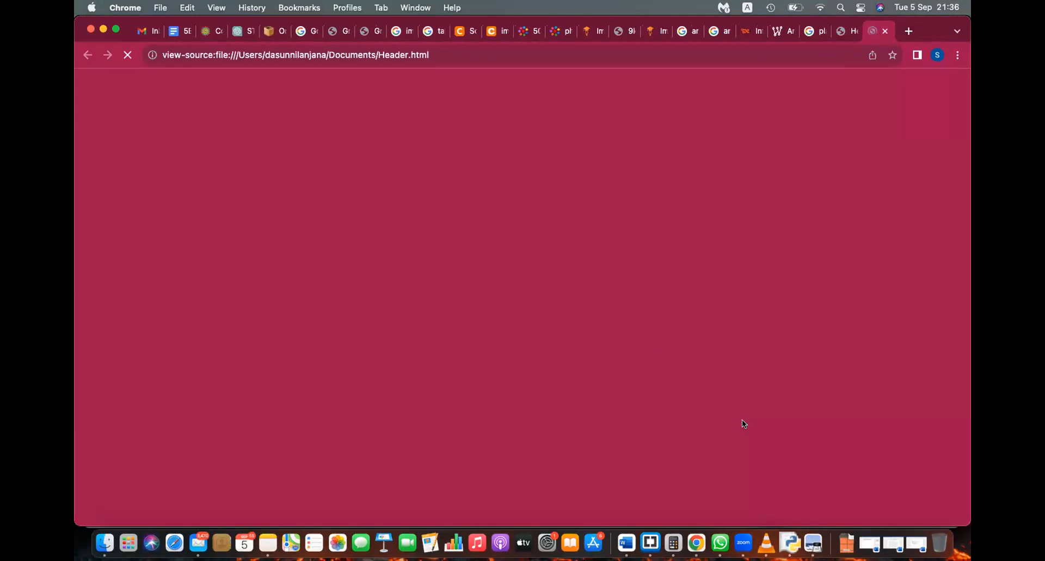
scroll(275, 322, down, 15)
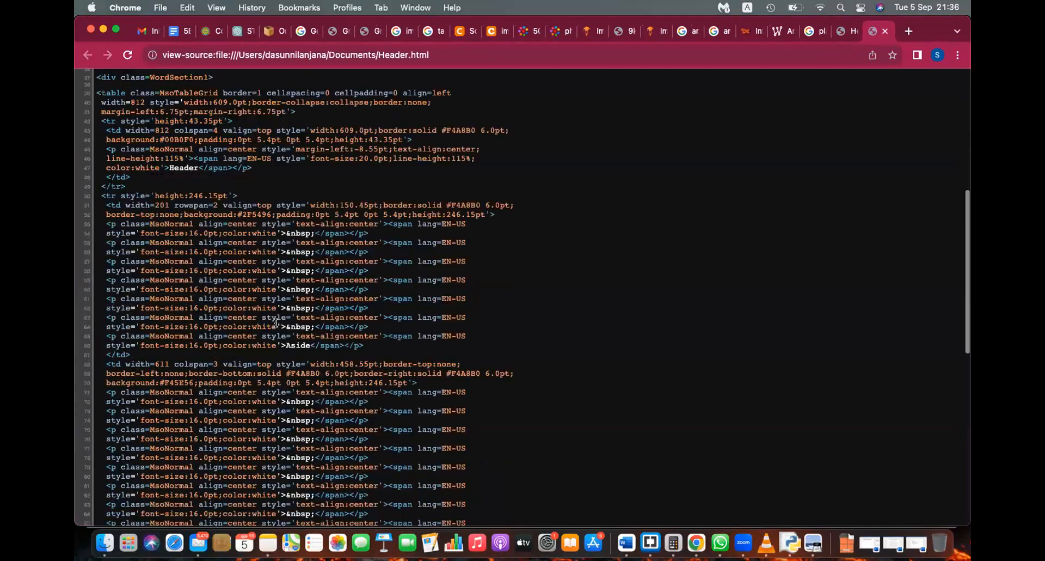
scroll(266, 288, down, 8)
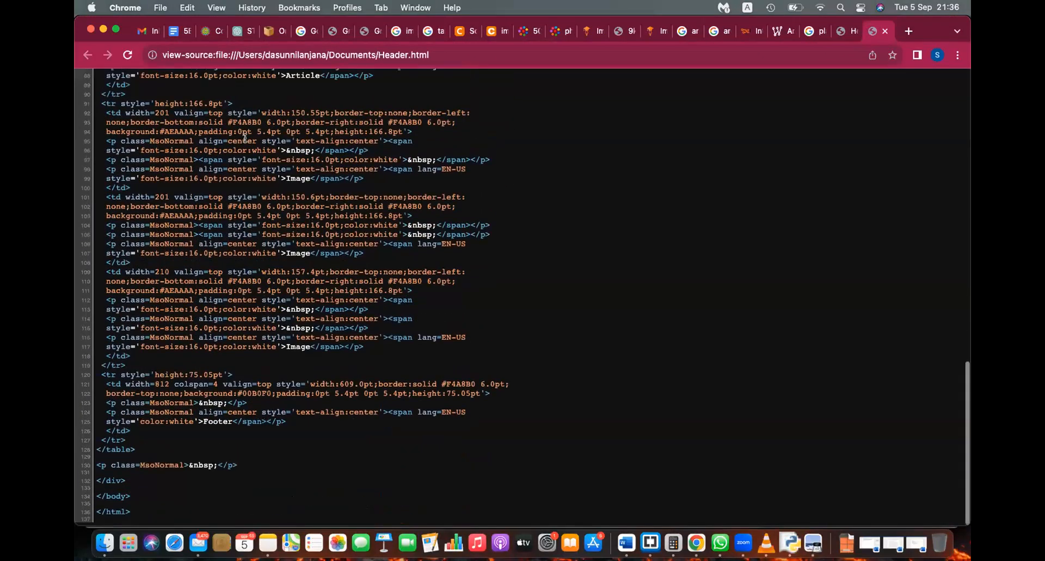
scroll(345, 434, up, 20)
scroll(345, 435, up, 5)
scroll(345, 435, down, 20)
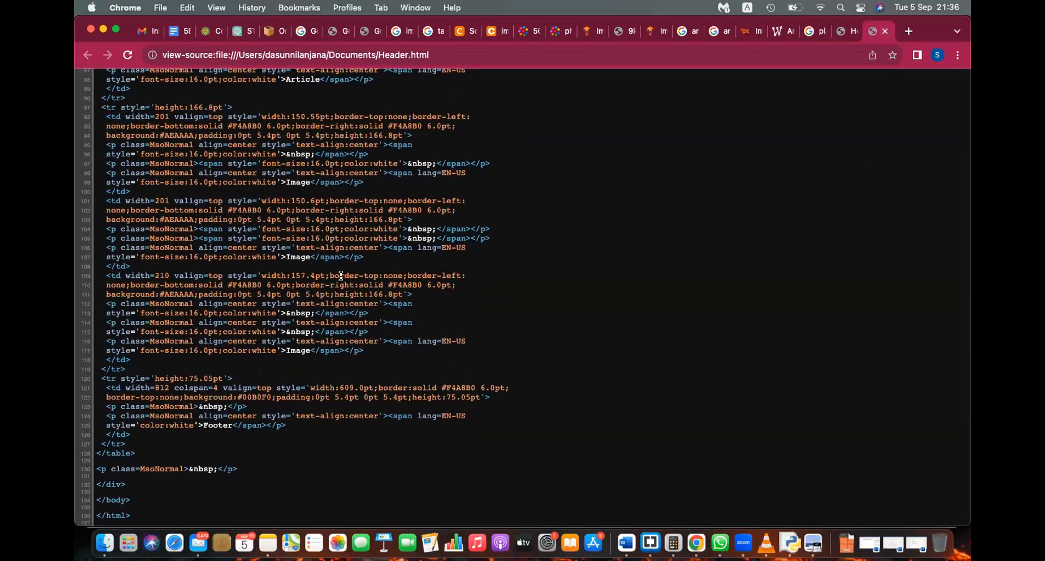
scroll(341, 276, up, 6)
scroll(303, 259, up, 5)
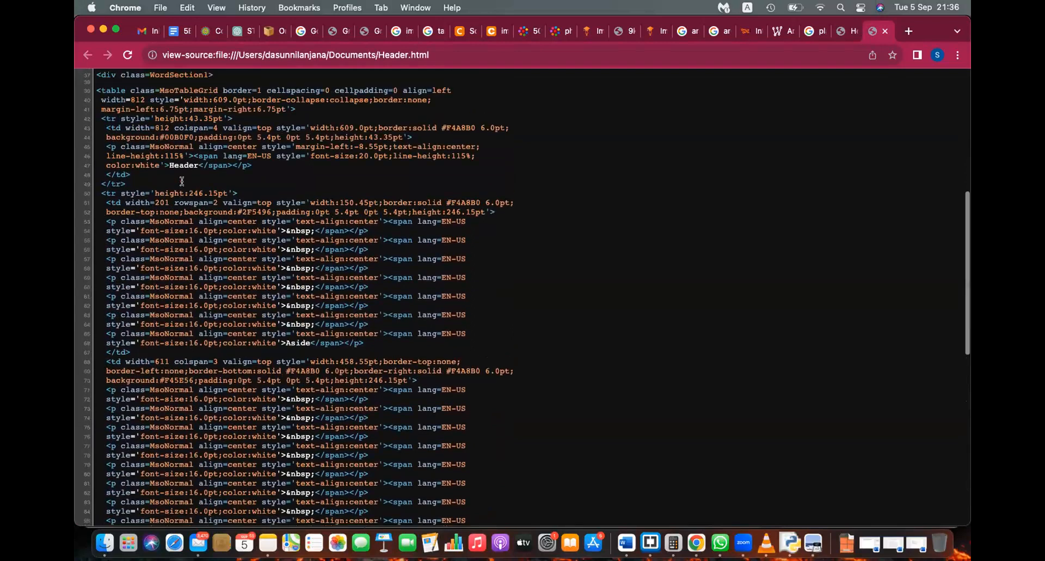
scroll(182, 181, up, 2)
double_click(115, 140)
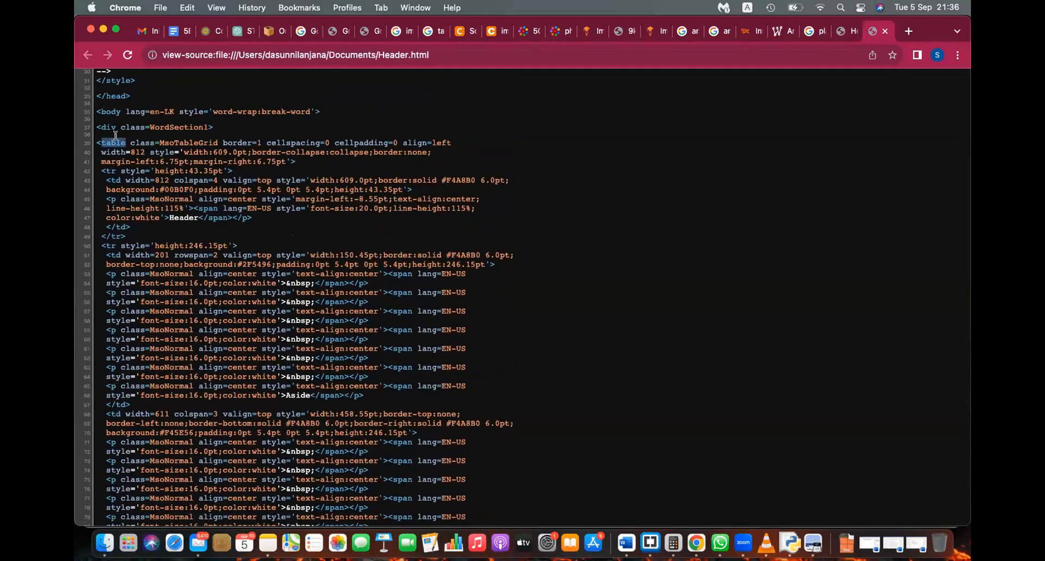
click(884, 30)
Step: Reopen the page source of Header.html once more, then close it
right_click(605, 244)
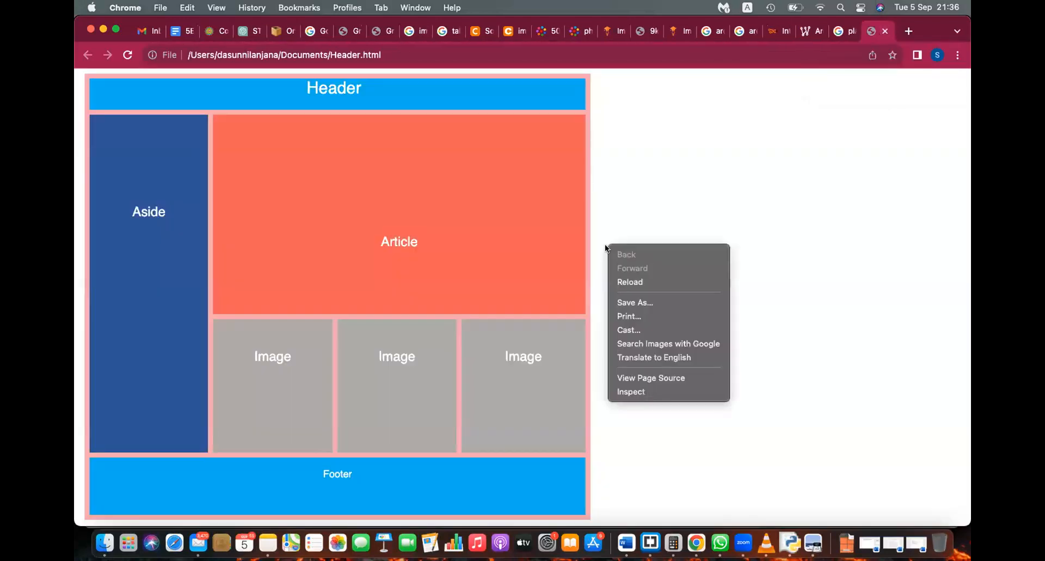
click(654, 379)
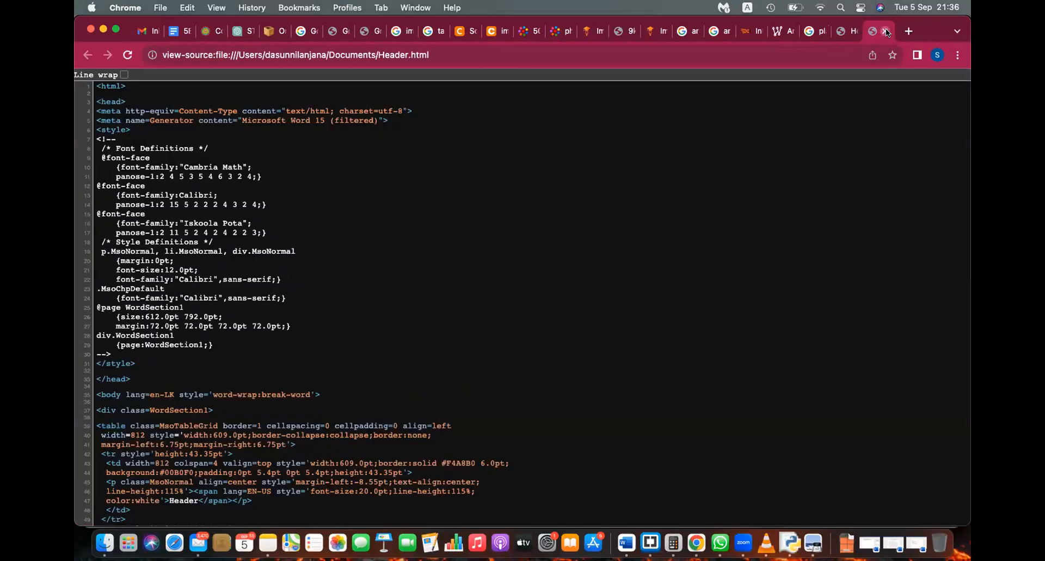
click(887, 31)
Step: Back in Word, enlarge the whole table wider and taller using its resize handle
click(626, 544)
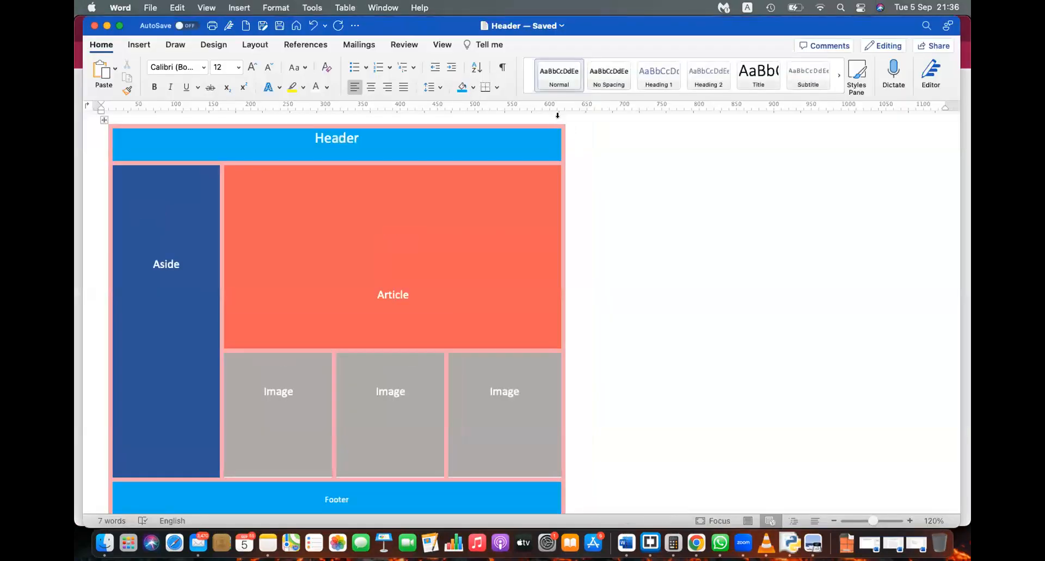
drag(873, 520, 866, 520)
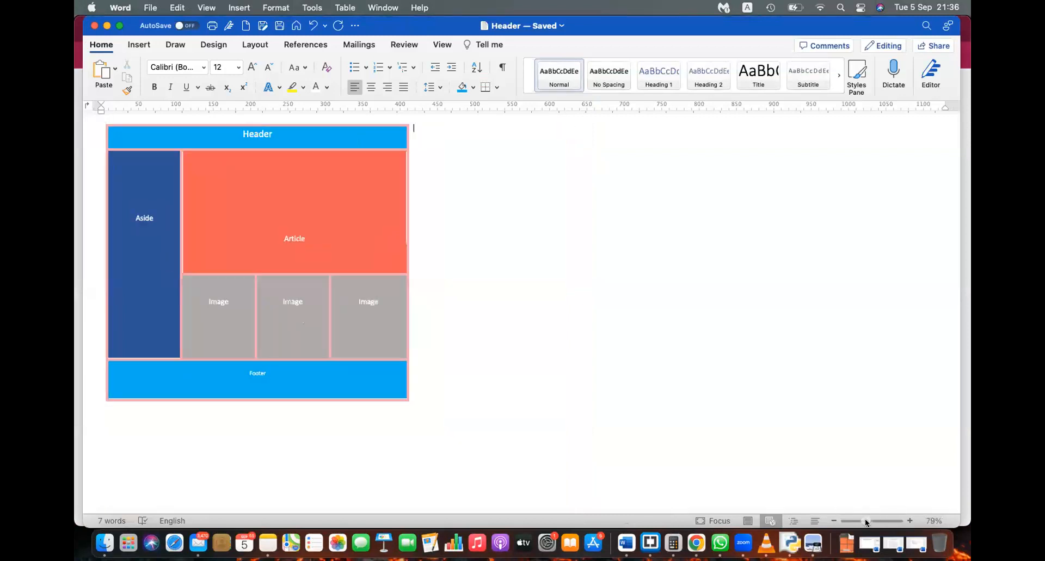
click(404, 398)
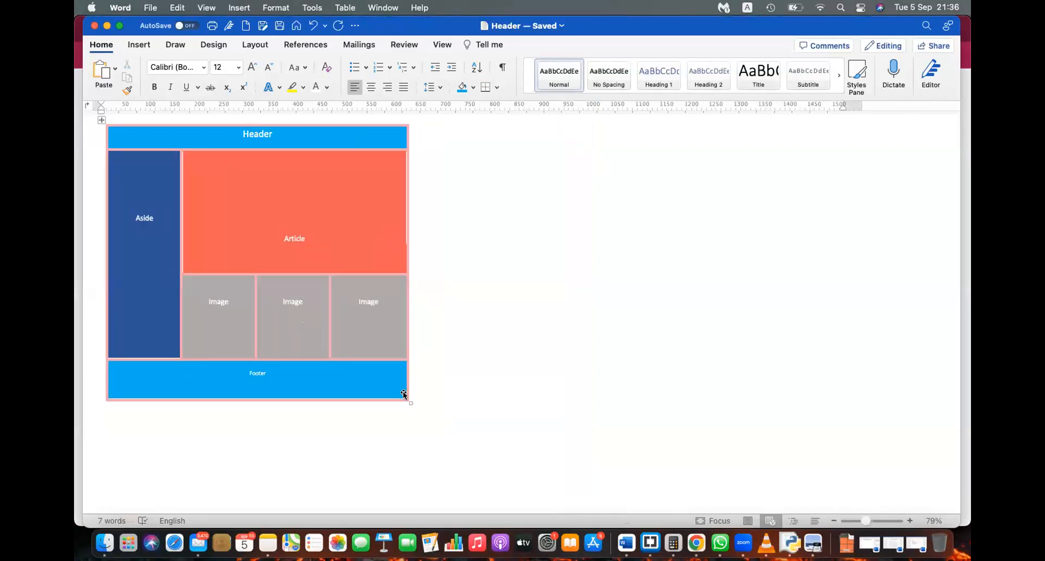
drag(408, 401, 858, 416)
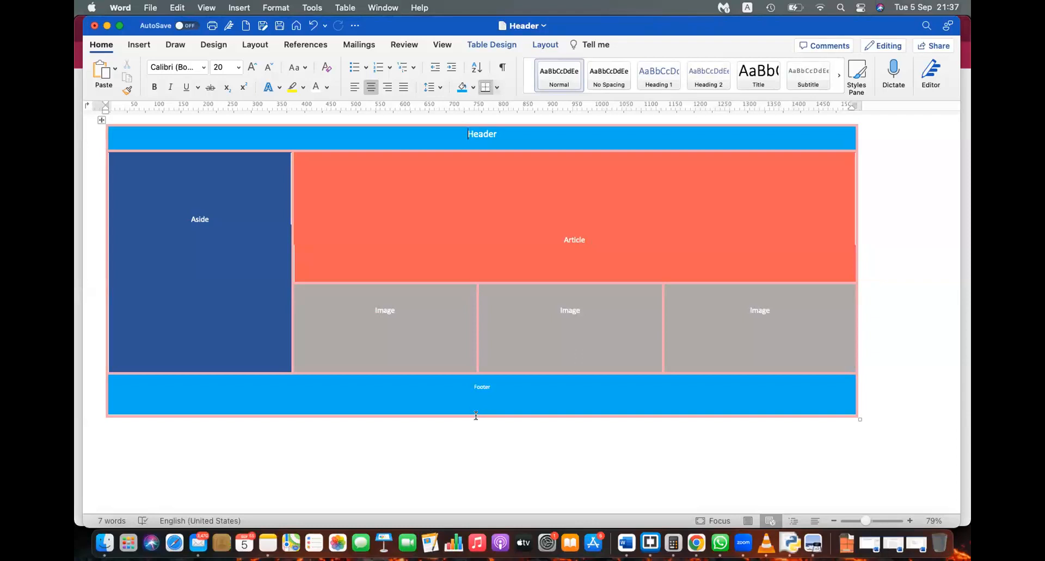
drag(475, 412, 488, 524)
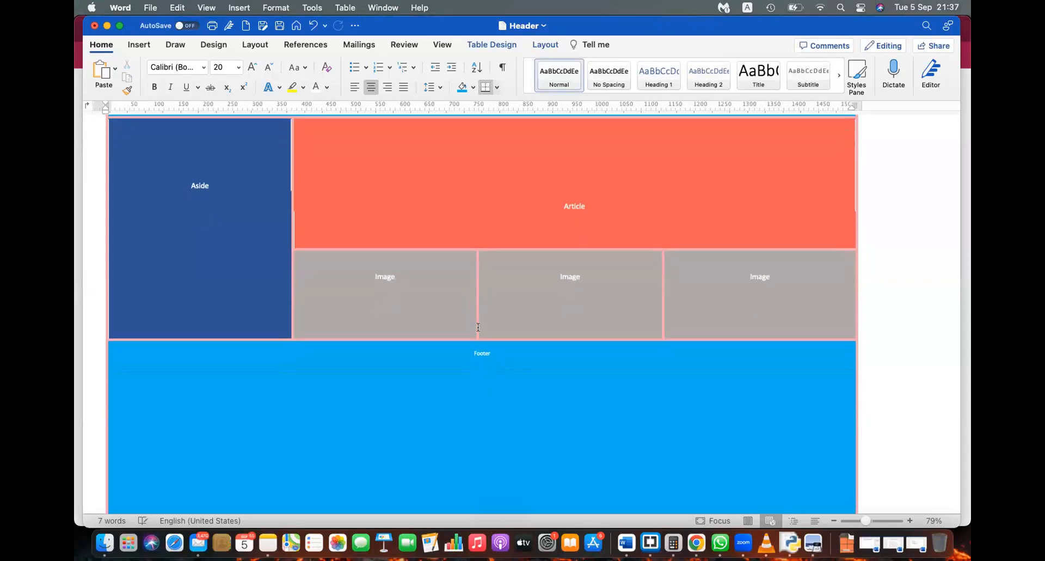
drag(480, 333, 492, 452)
scroll(498, 370, up, 2)
scroll(501, 370, down, 1)
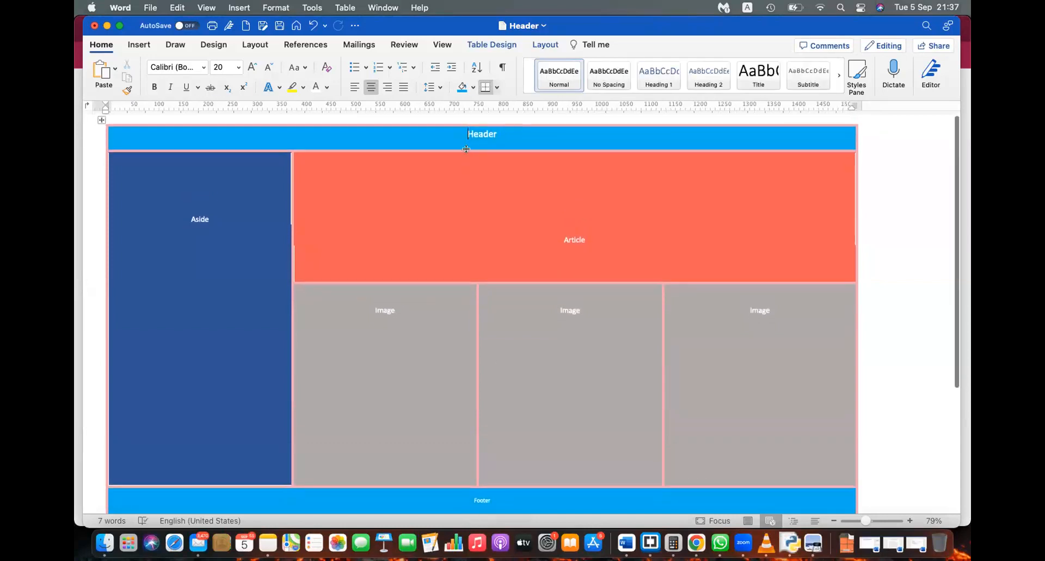
Step: Add an empty line above the table and two blank lines making the Header row taller
drag(466, 148, 466, 144)
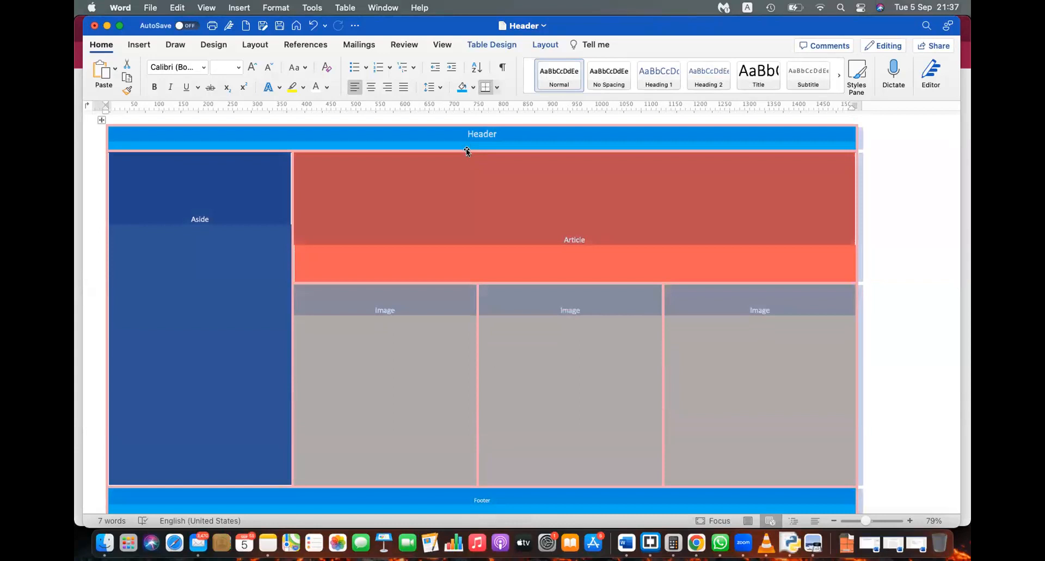
click(466, 155)
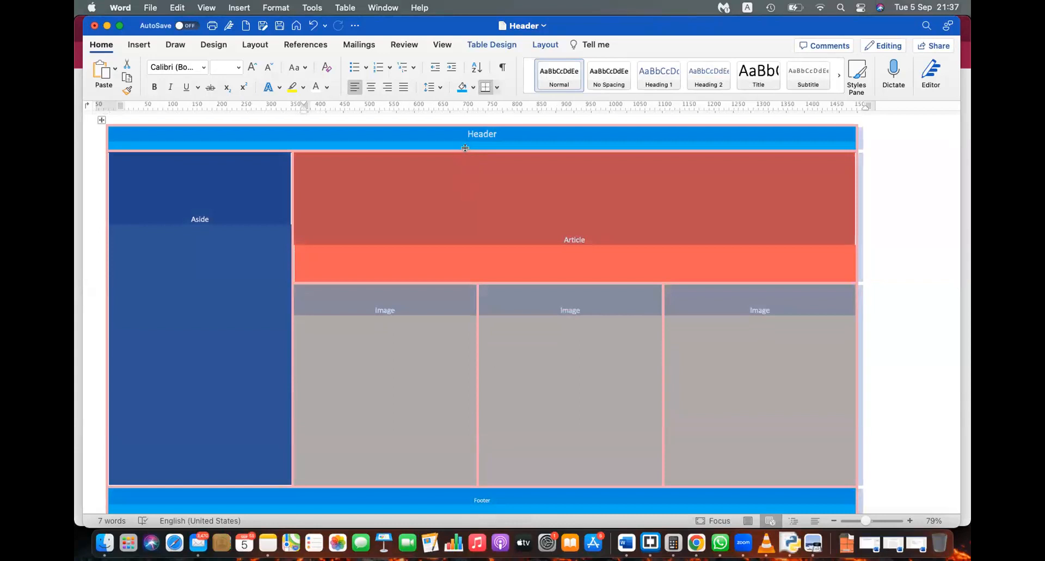
click(475, 213)
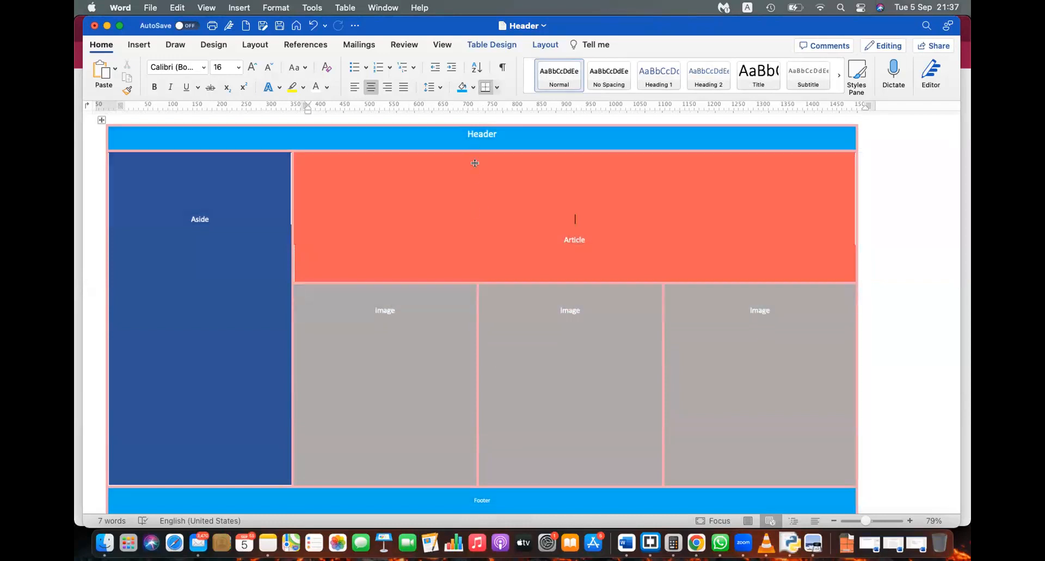
click(465, 134)
key(Return)
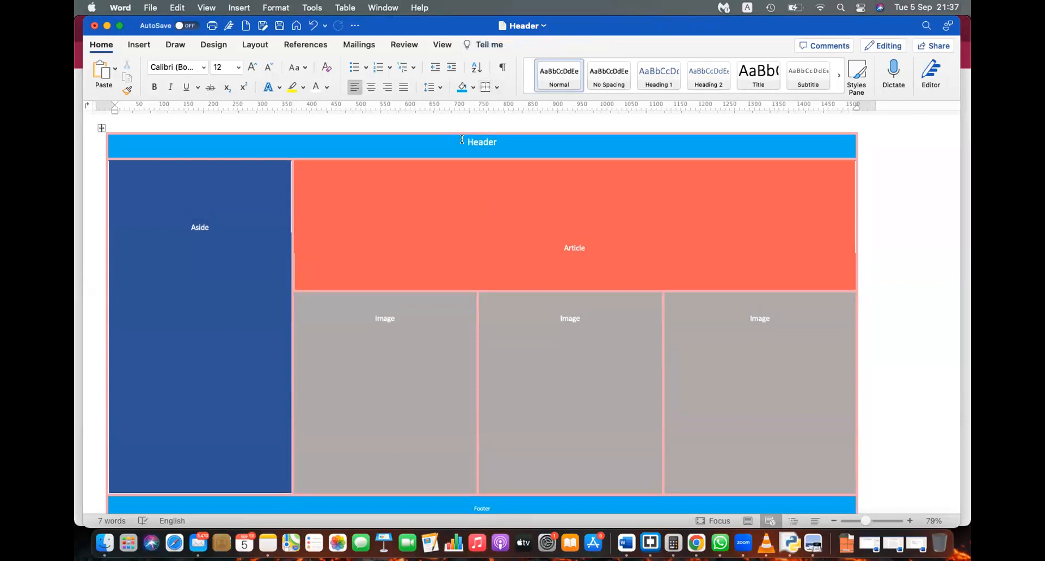
click(459, 140)
key(Return)
key(Return)
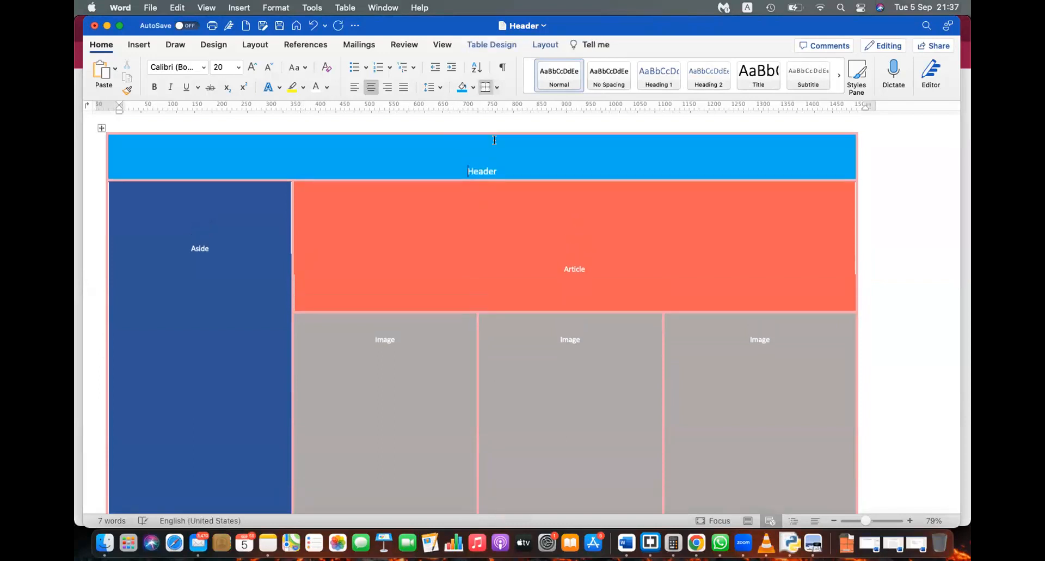
click(506, 169)
key(Return)
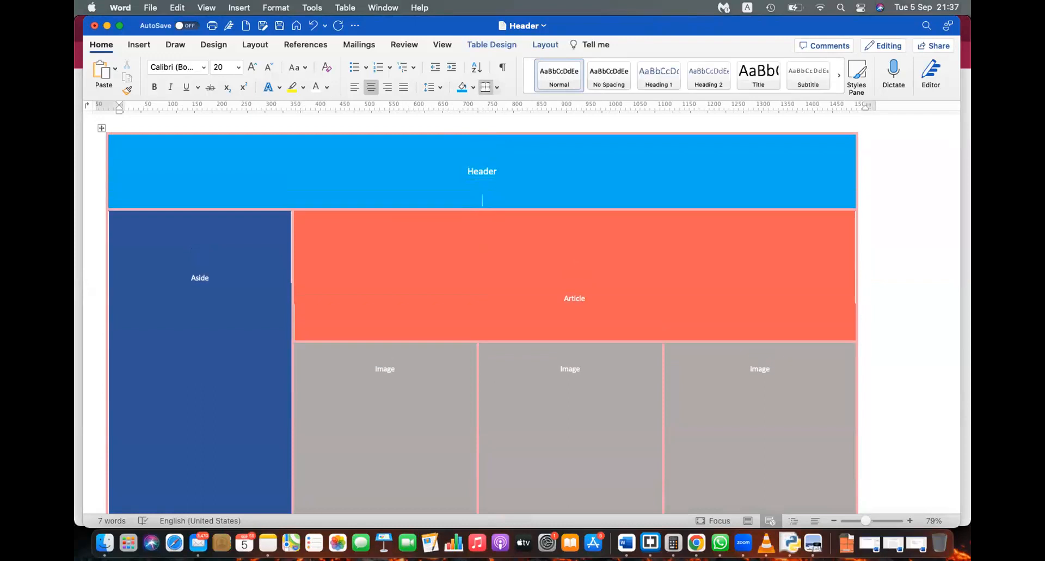
click(889, 211)
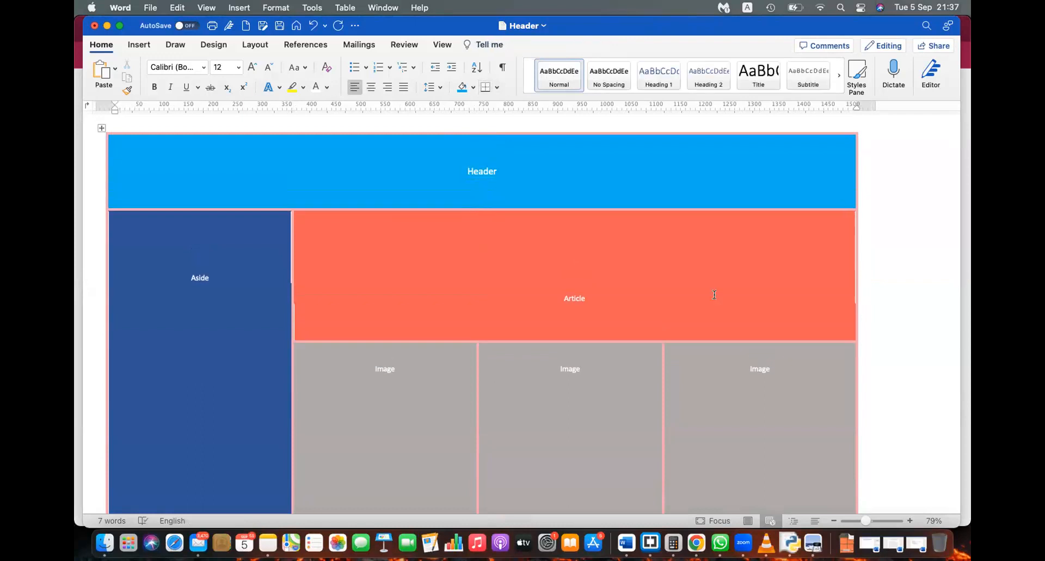
scroll(714, 294, down, 5)
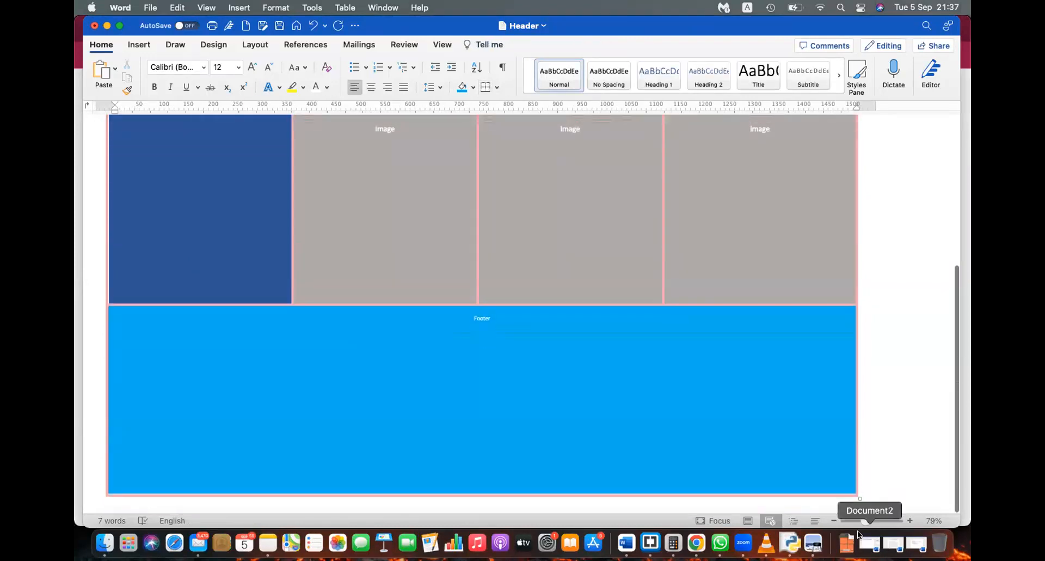
Step: Check the zoom, then re-save Header.html in the Web Page, Filtered format
mouse_move(865, 520)
mouse_down()
mouse_move(854, 519)
mouse_move(884, 518)
mouse_up()
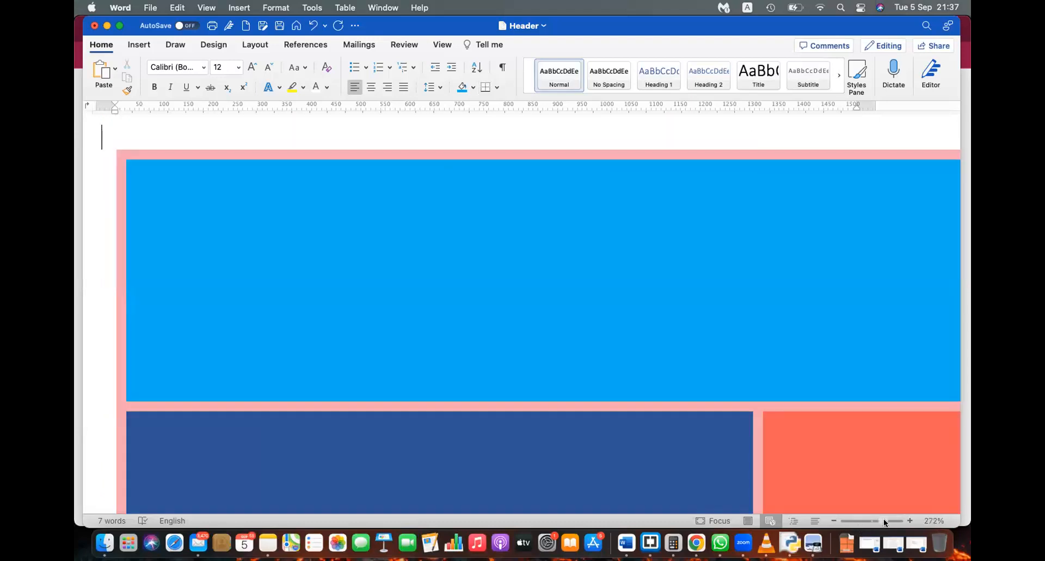
click(863, 521)
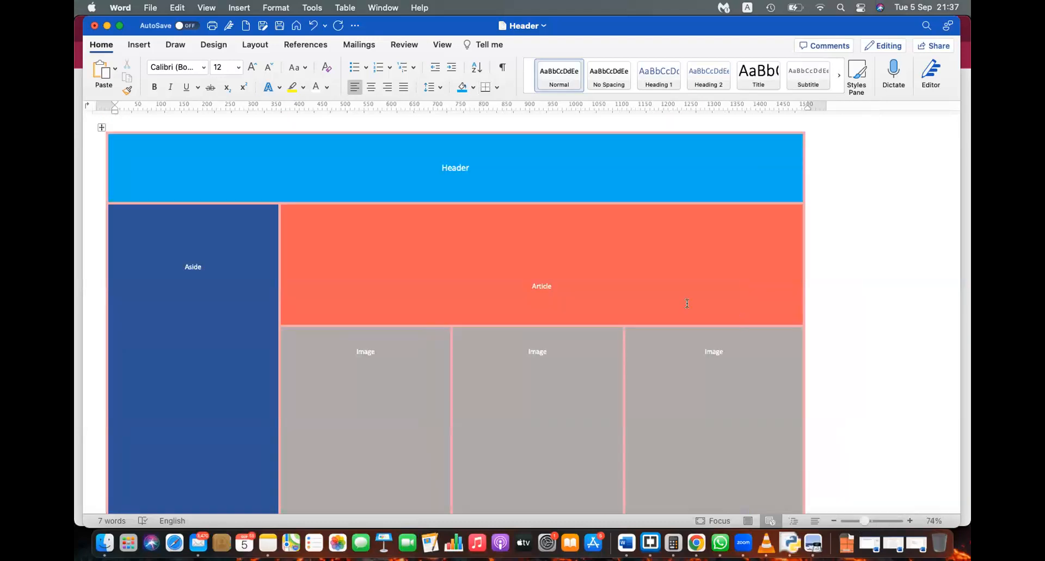
key(super+s)
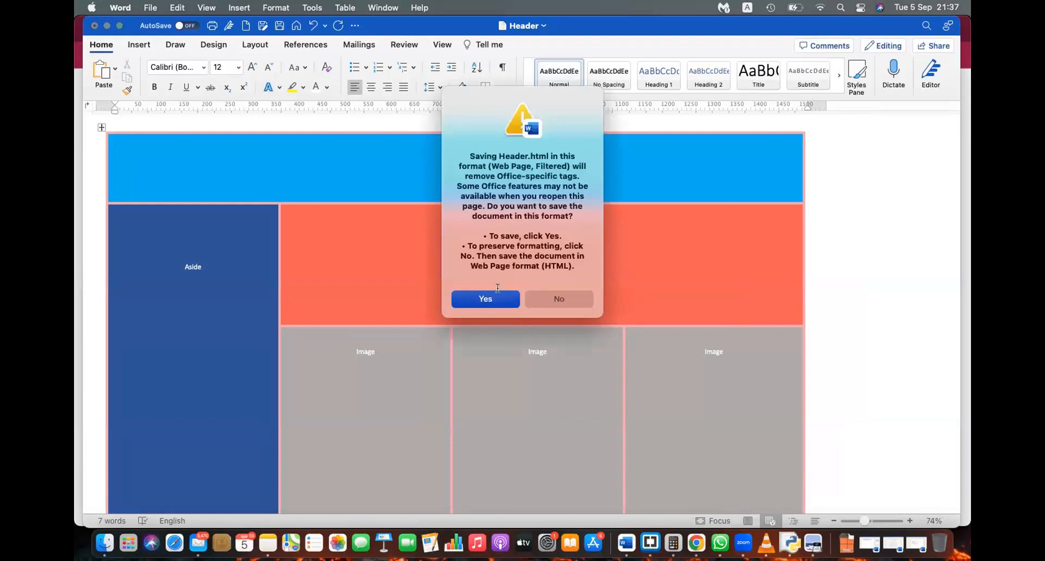
click(510, 296)
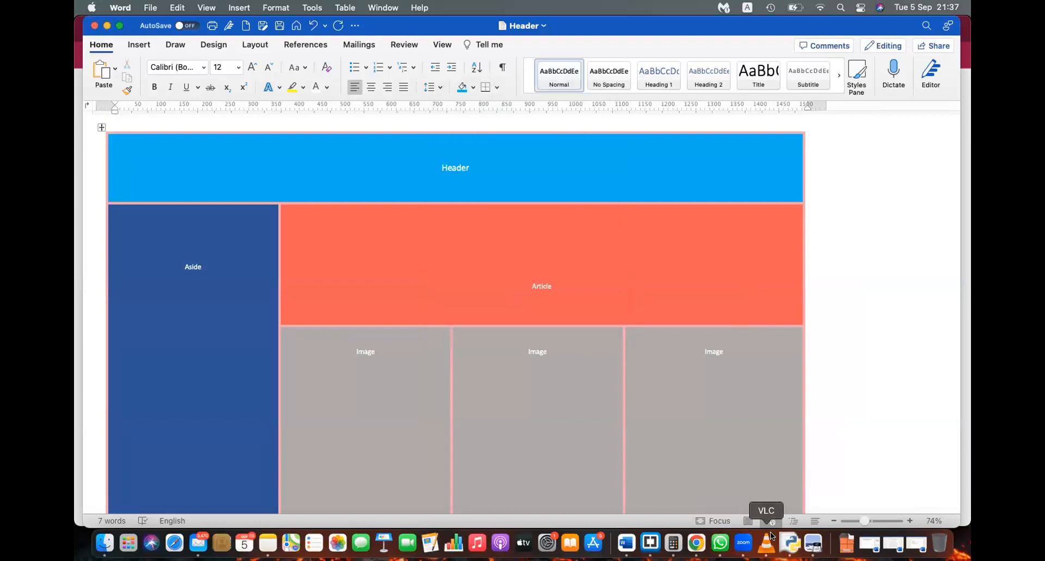
Step: Reload Header.html in Chrome, check it zoomed out and back at normal size, then return to Word
click(697, 542)
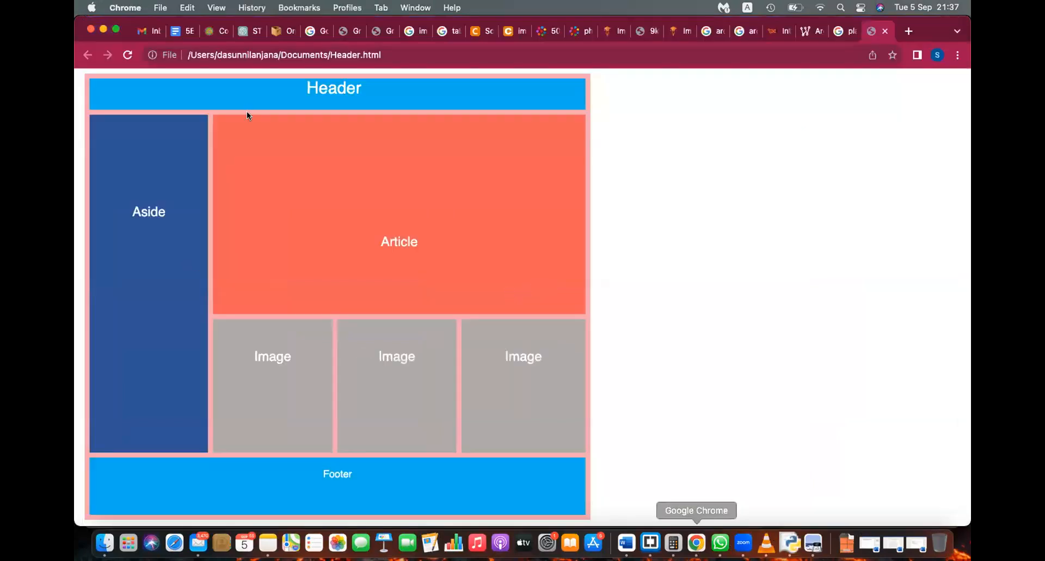
click(124, 54)
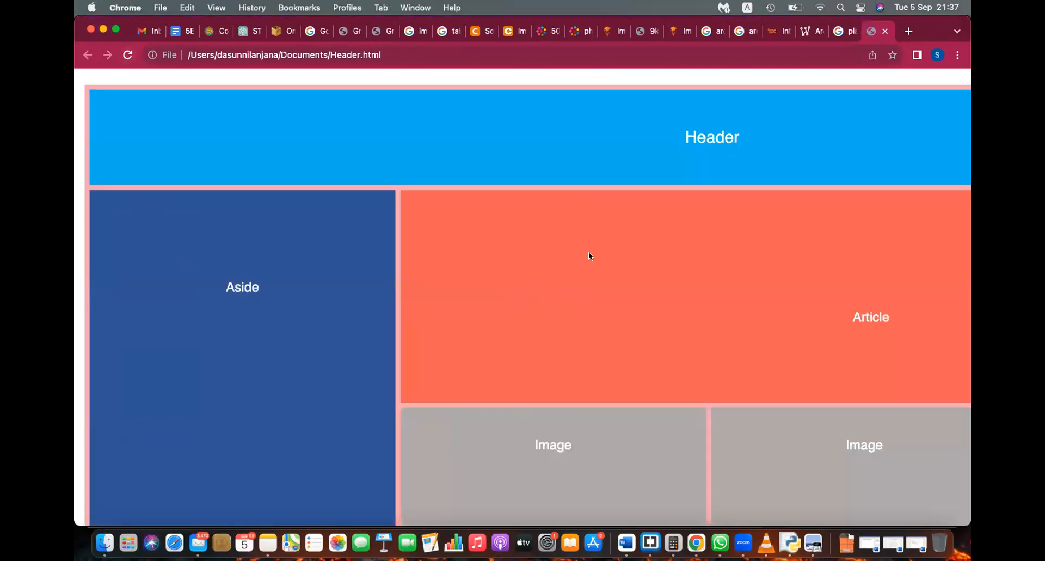
key(super+minus)
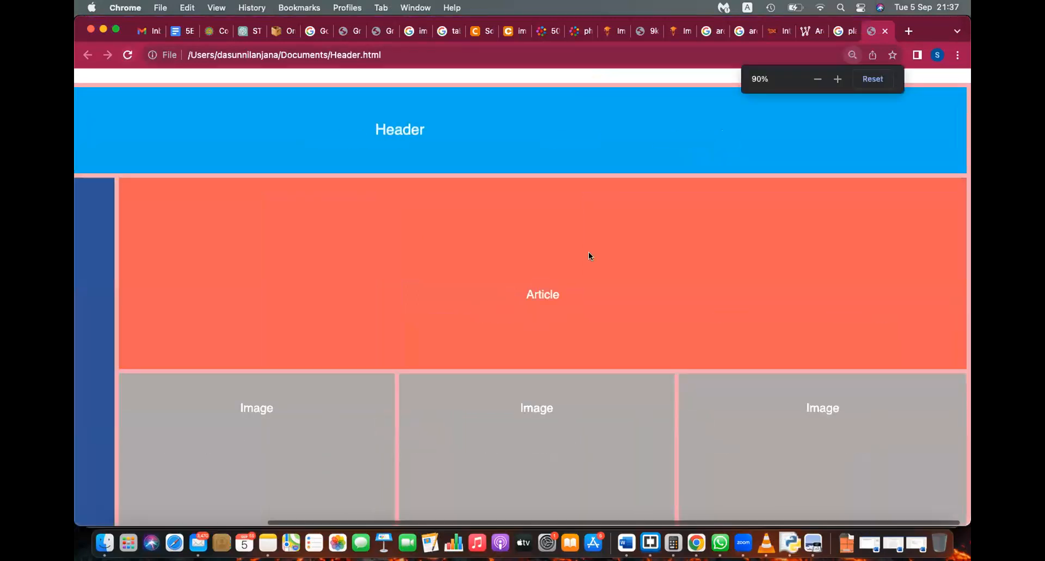
key(super+equal)
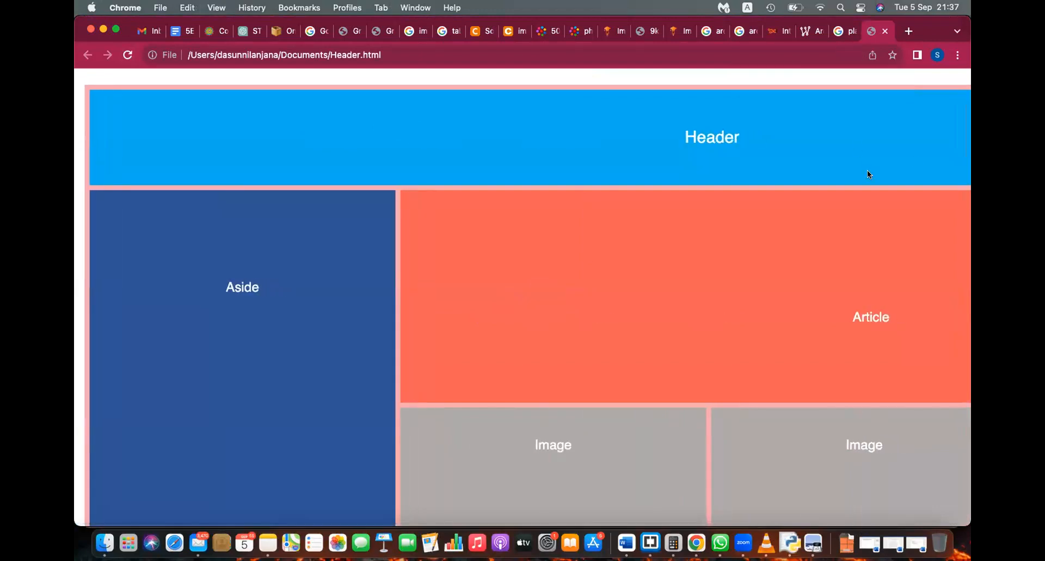
key(super+Tab)
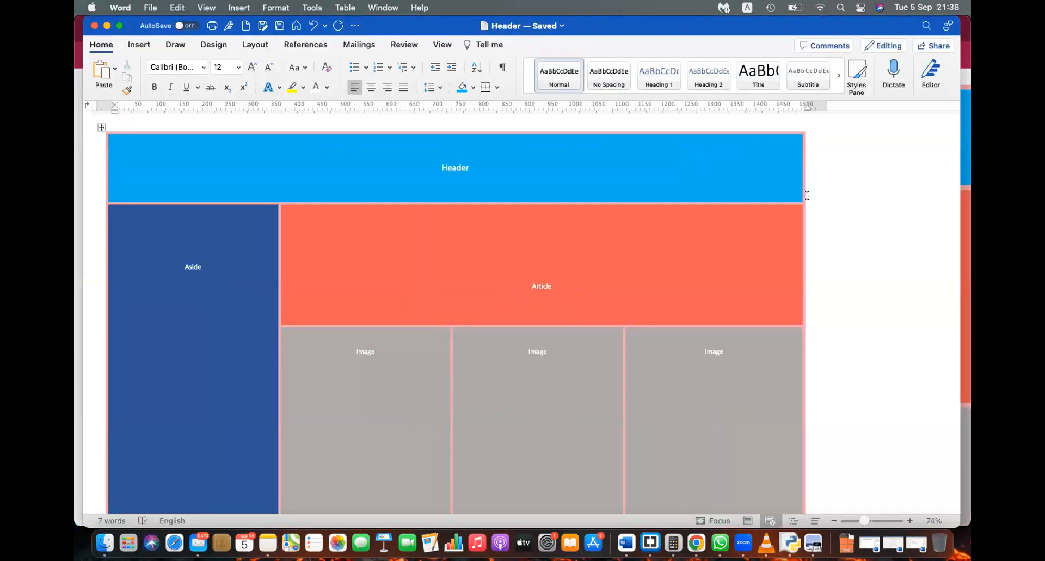
Step: Narrow the table from its right edge and shift the Image column borders left to even them
drag(801, 190, 616, 197)
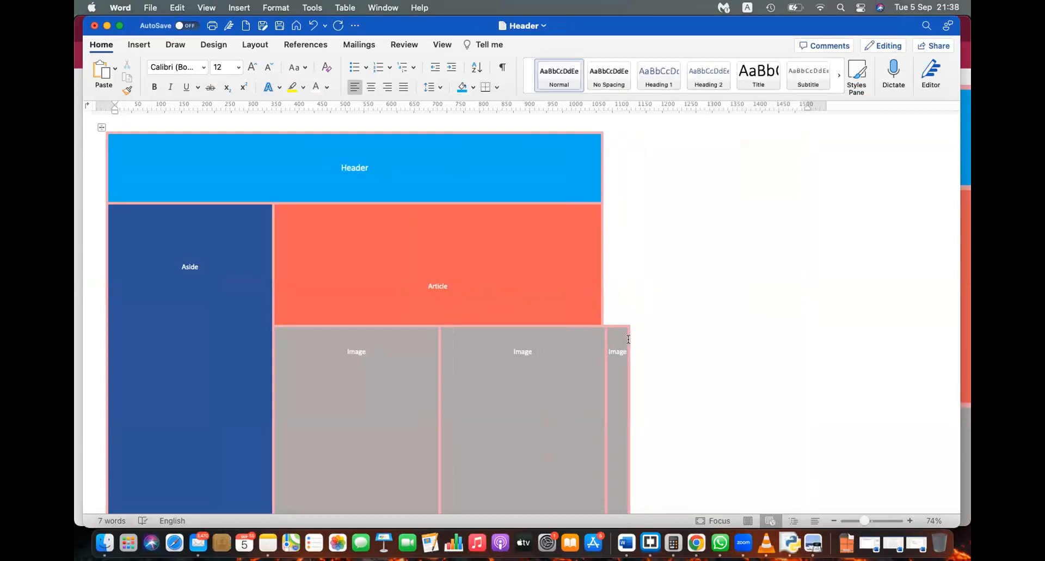
key(super+z)
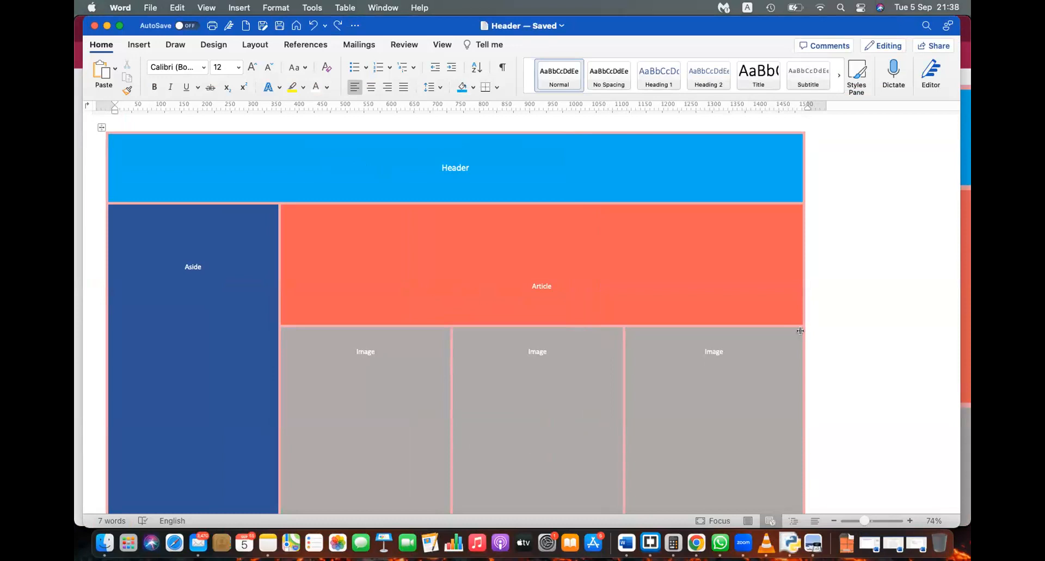
drag(802, 330, 768, 327)
drag(615, 326, 549, 330)
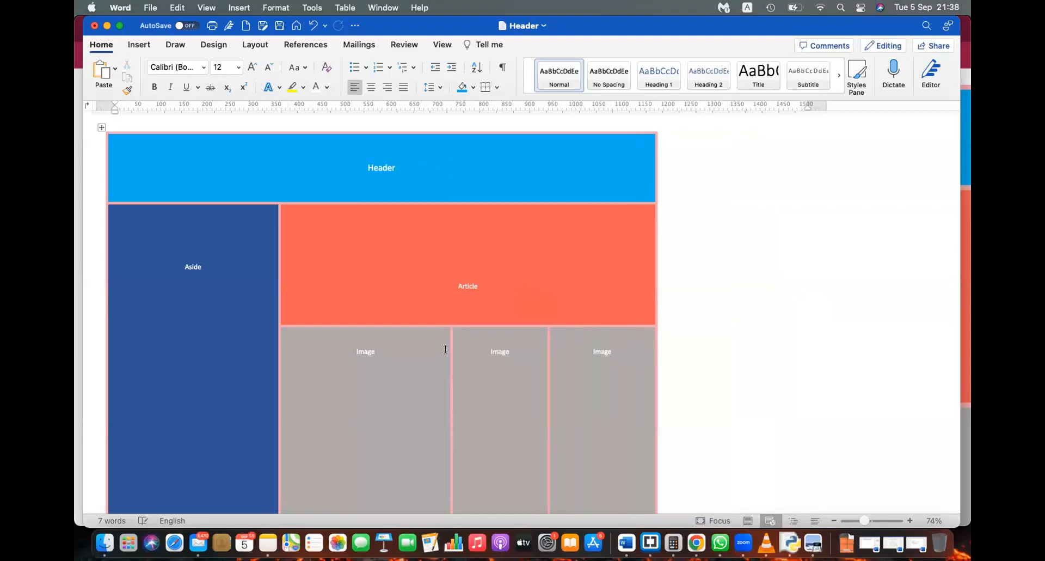
drag(451, 347, 417, 348)
drag(548, 343, 538, 343)
Step: Re-save as filtered Header.html, reload it in Chrome and scroll across, then return to Word
key(super+s)
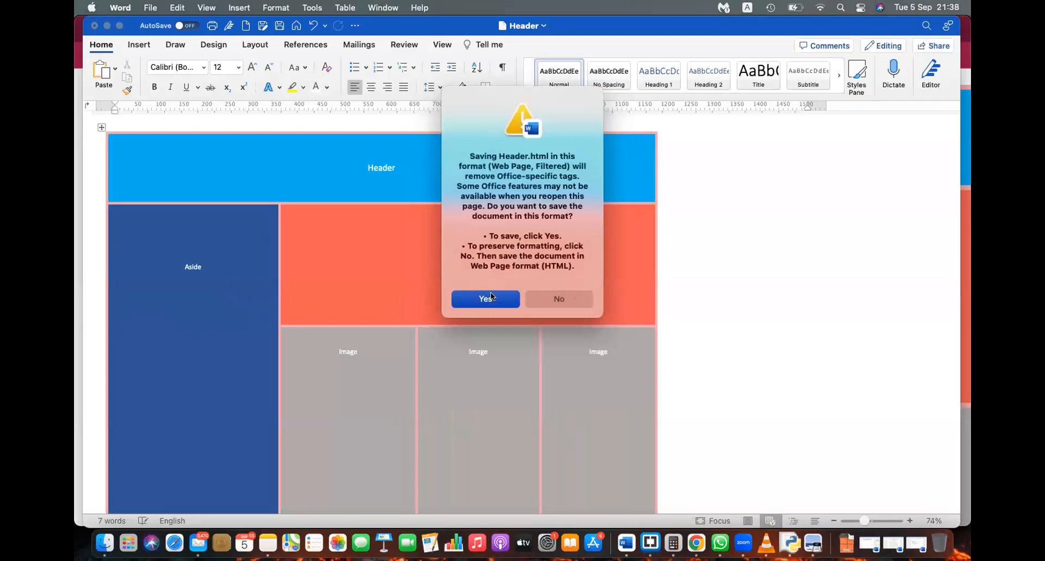
click(487, 296)
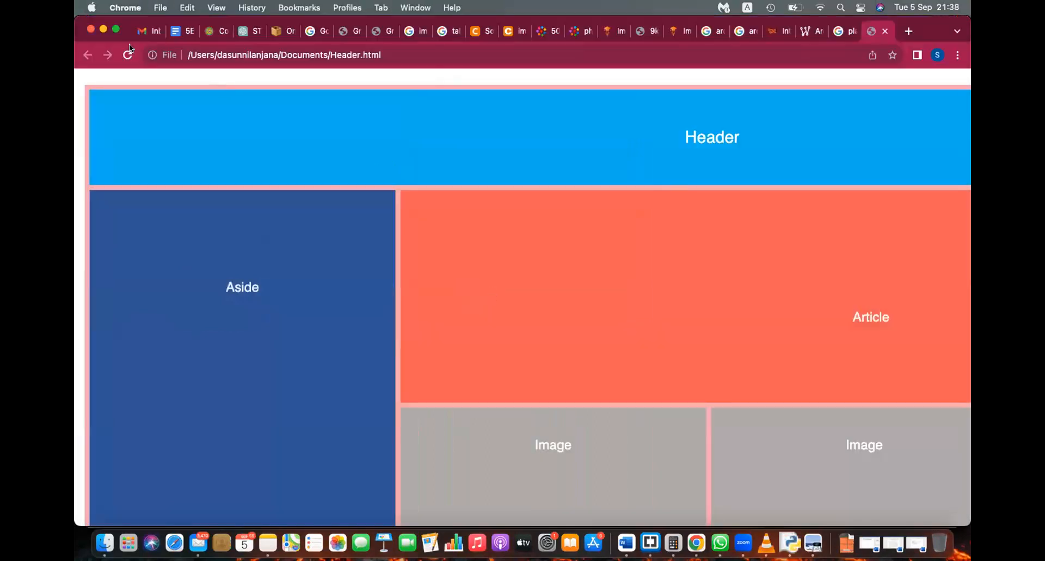
click(124, 49)
scroll(646, 211, right, 3)
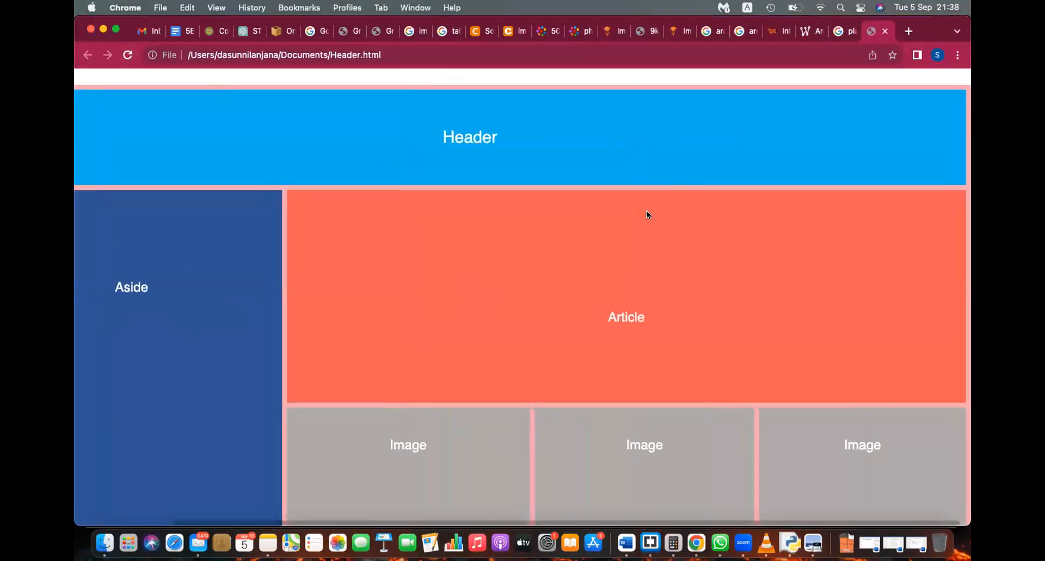
scroll(646, 211, left, 3)
key(super+Tab)
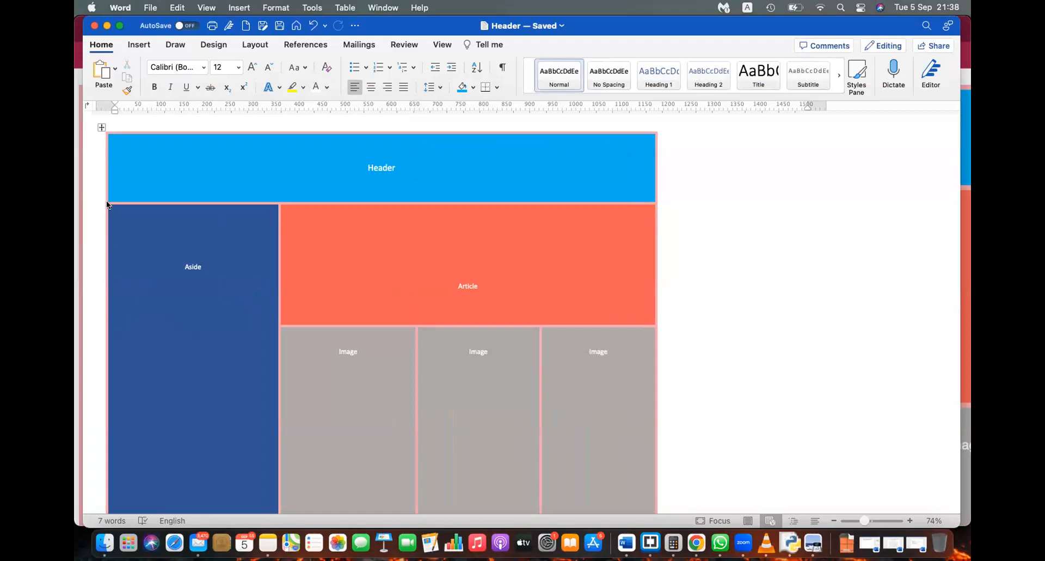
Step: Re-save the narrower layout as filtered Header.html and reload it in Chrome
click(116, 173)
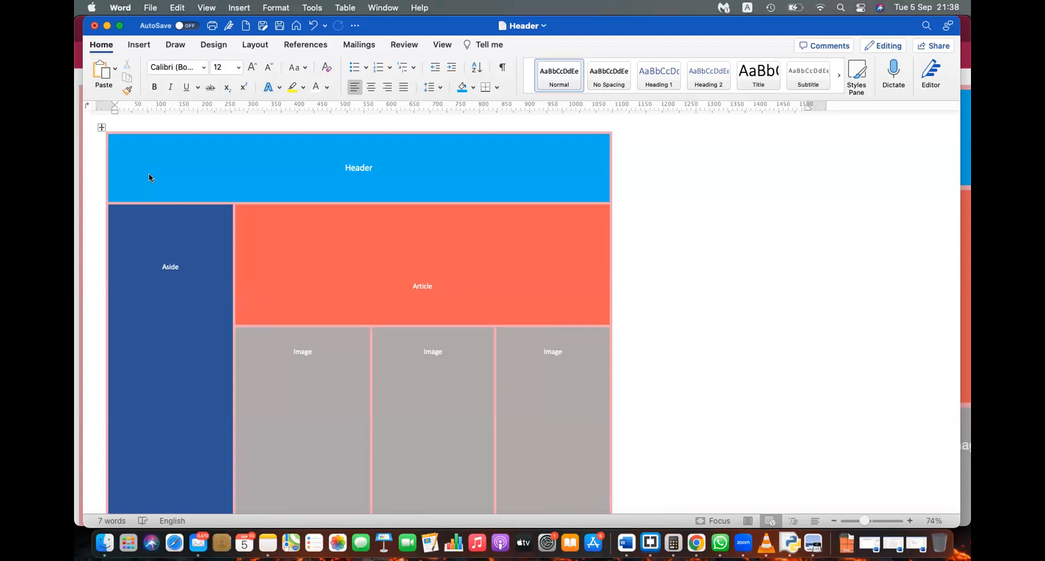
key(super+s)
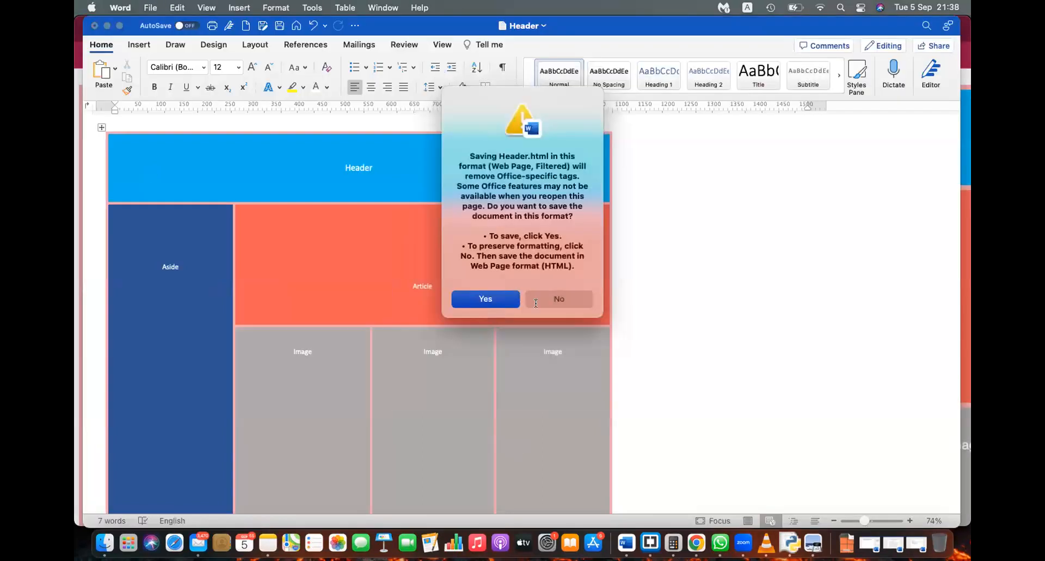
click(481, 298)
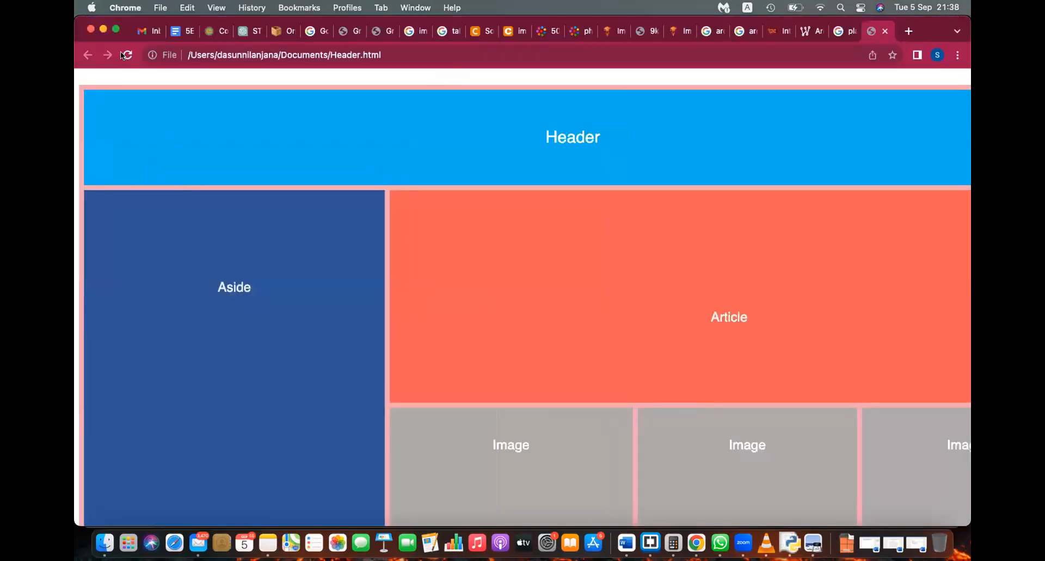
click(121, 53)
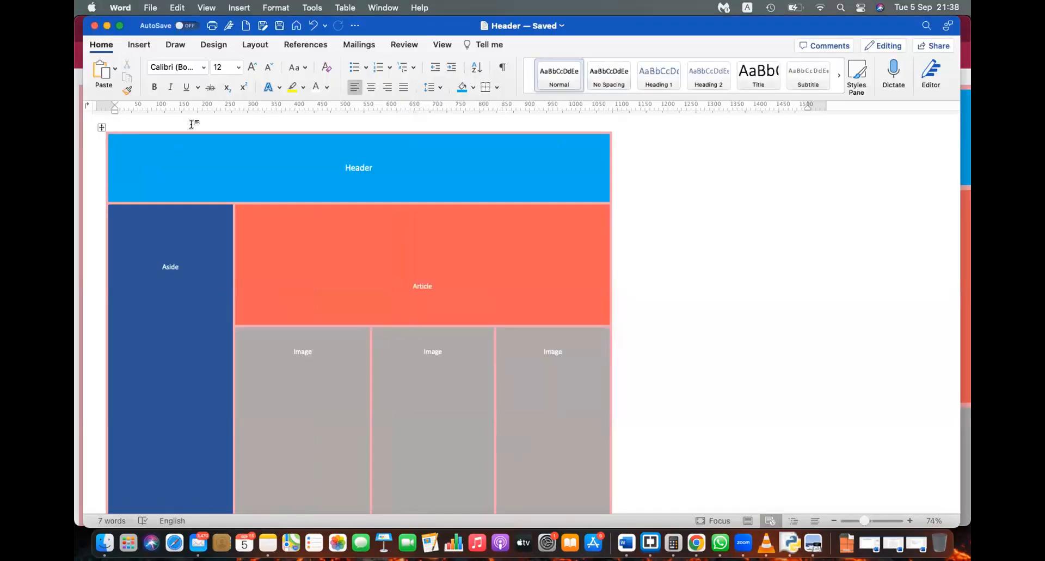
Step: Narrow the table further, widen the middle and third Image columns, and save as filtered HTML
click(106, 200)
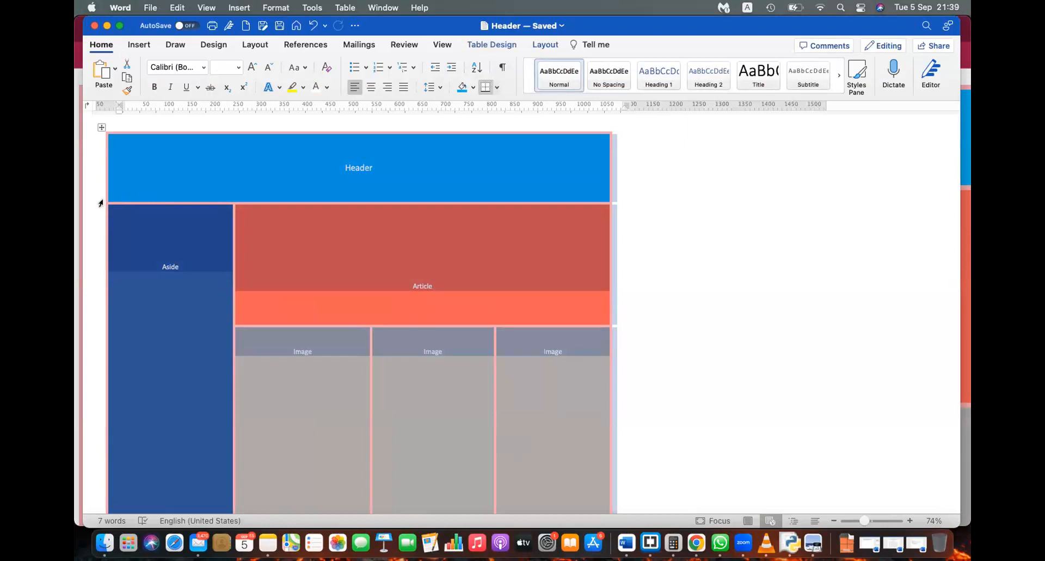
click(653, 234)
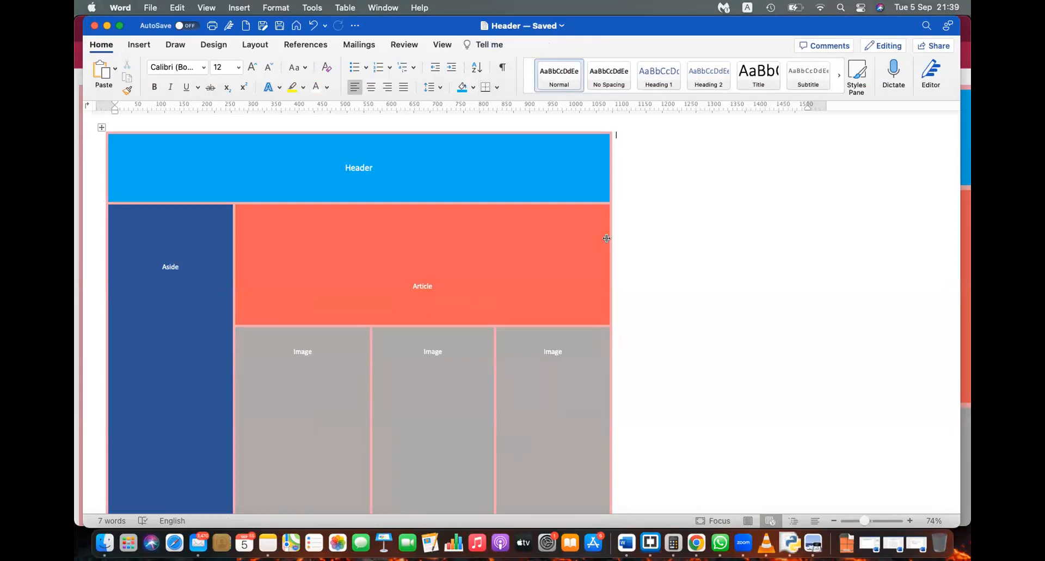
drag(606, 238, 580, 236)
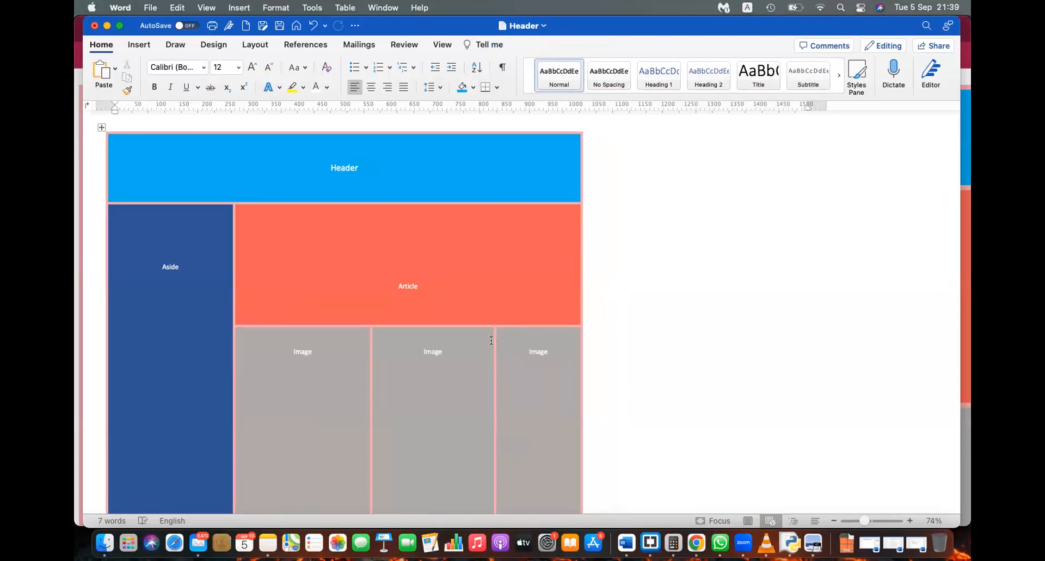
drag(492, 339, 464, 341)
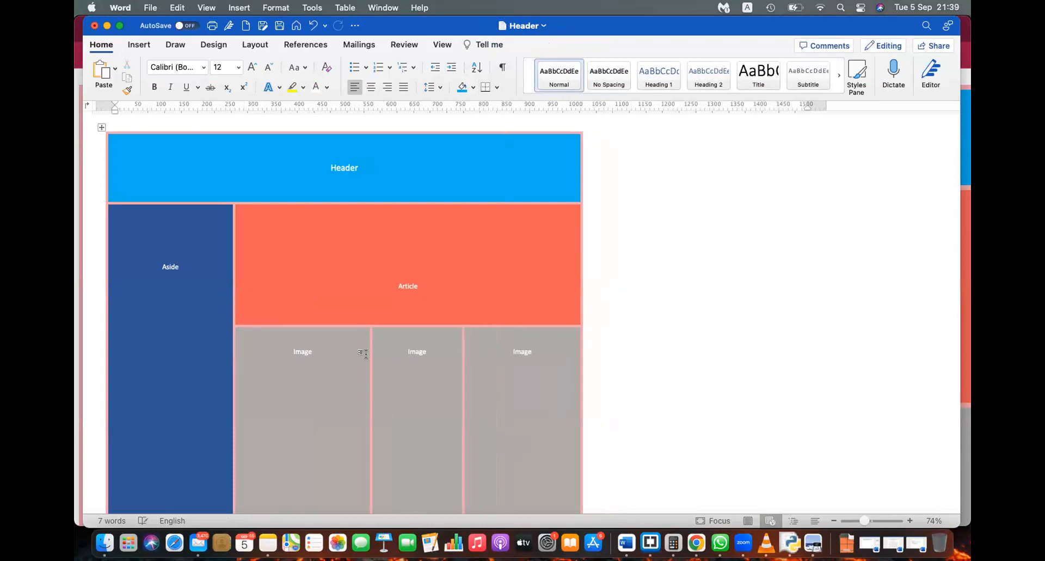
drag(360, 352, 345, 351)
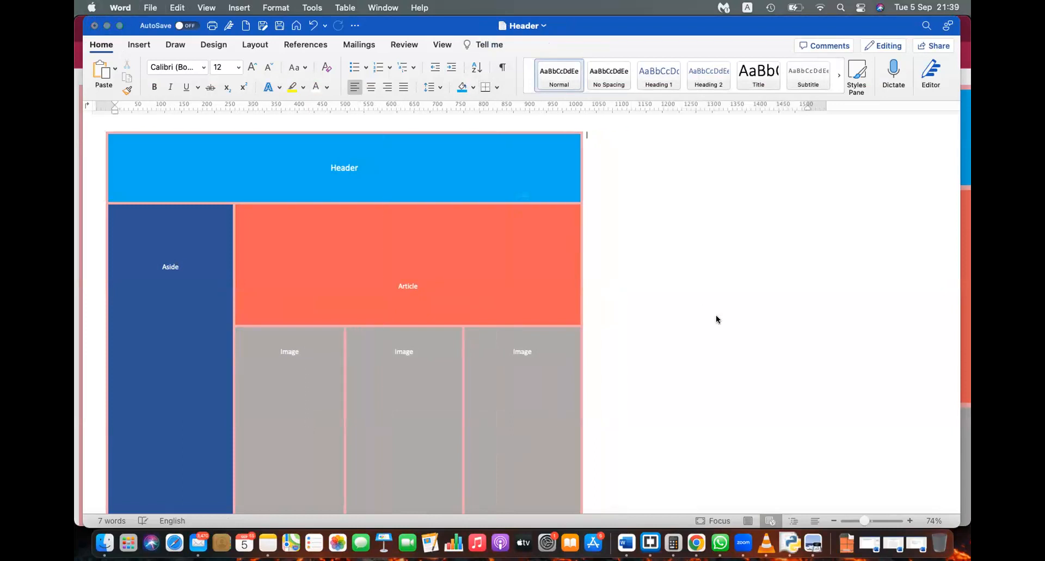
key(super+s)
click(499, 300)
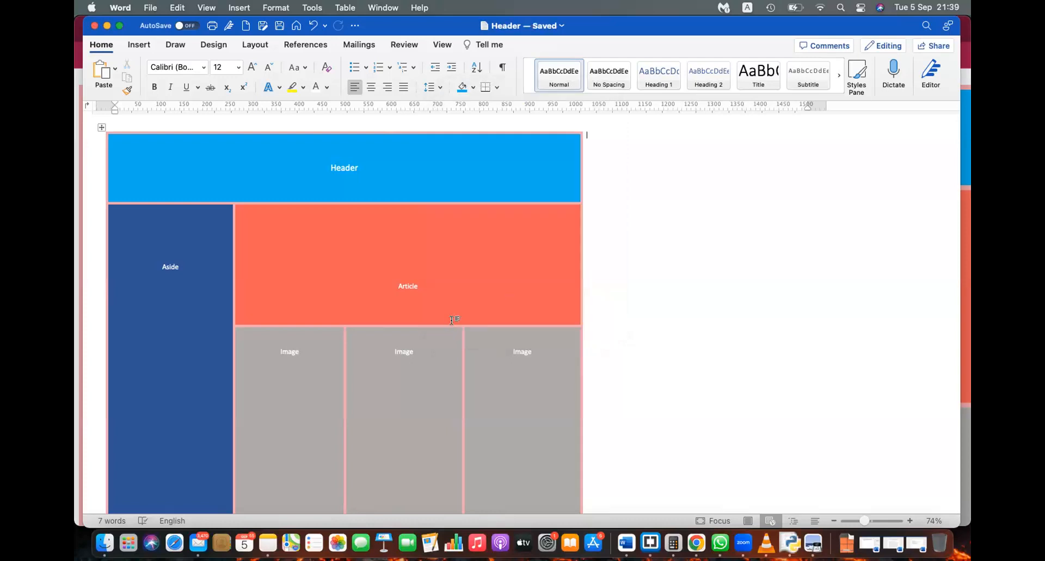
Step: At 95% zoom, drag the Article/Image border down to make Article much taller, then save
mouse_move(451, 321)
mouse_down()
mouse_move(456, 397)
mouse_move(467, 357)
mouse_up()
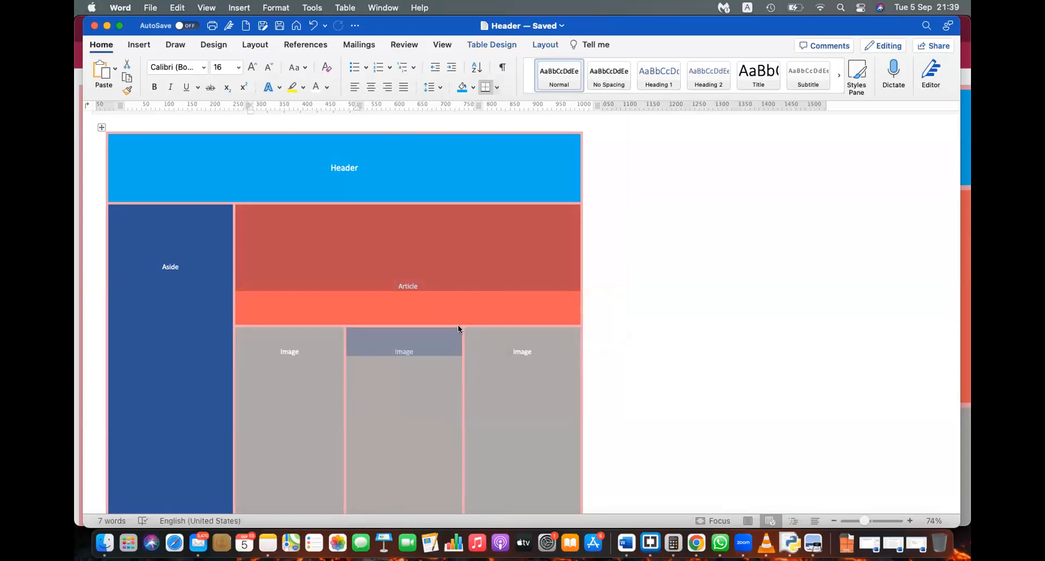
click(633, 343)
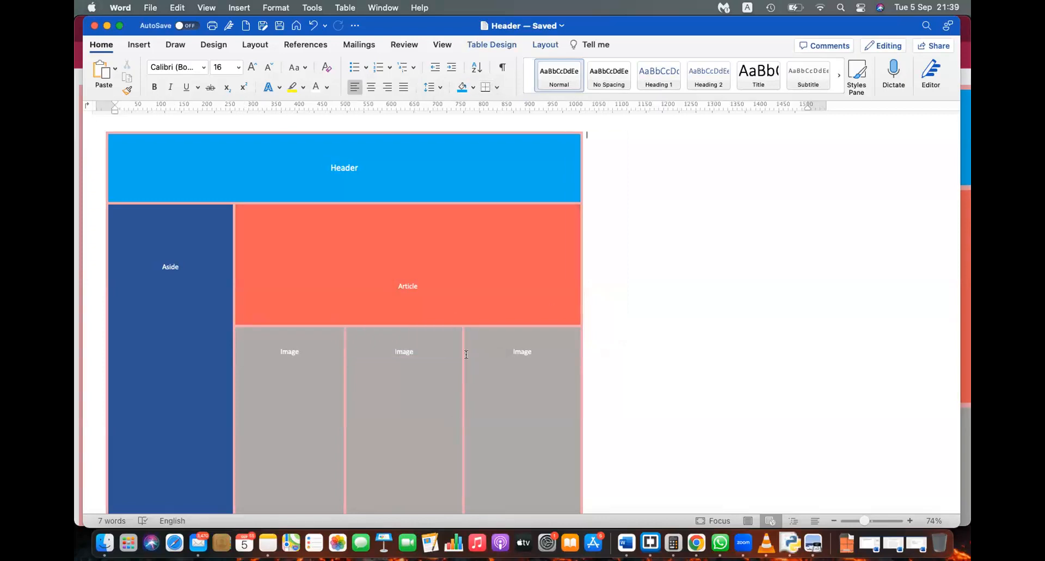
click(434, 322)
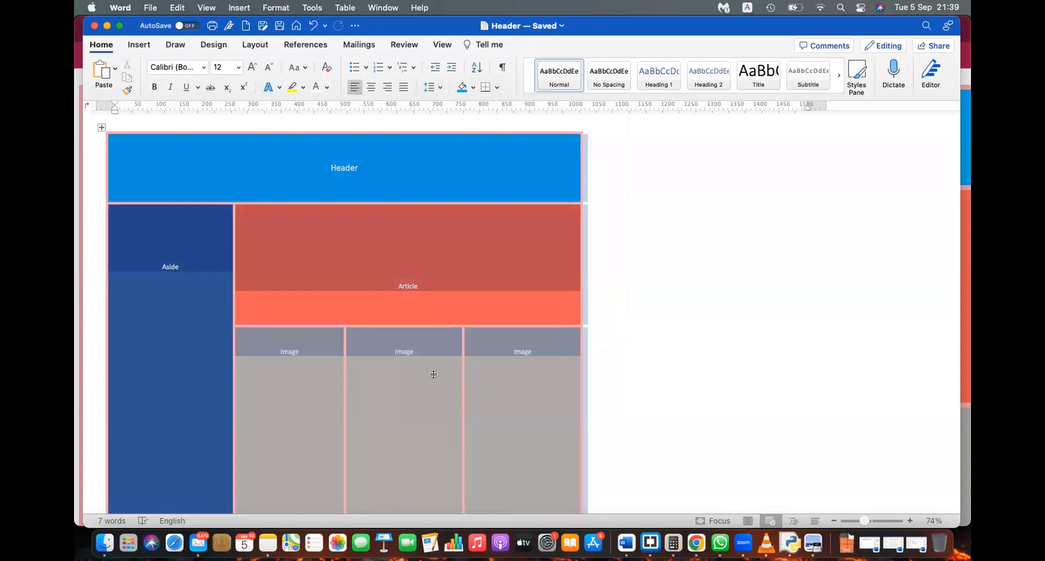
click(541, 381)
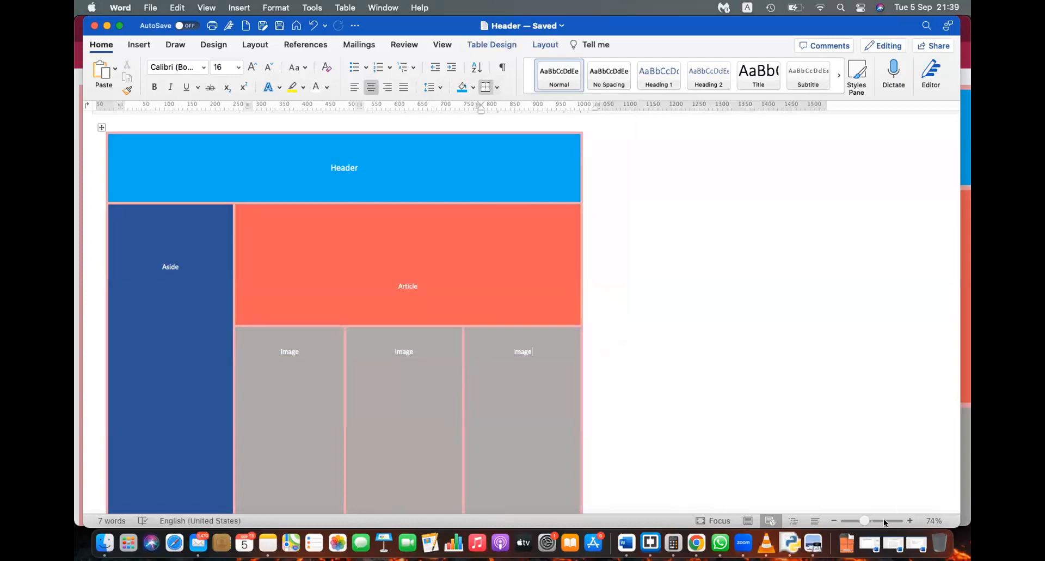
drag(864, 515, 869, 515)
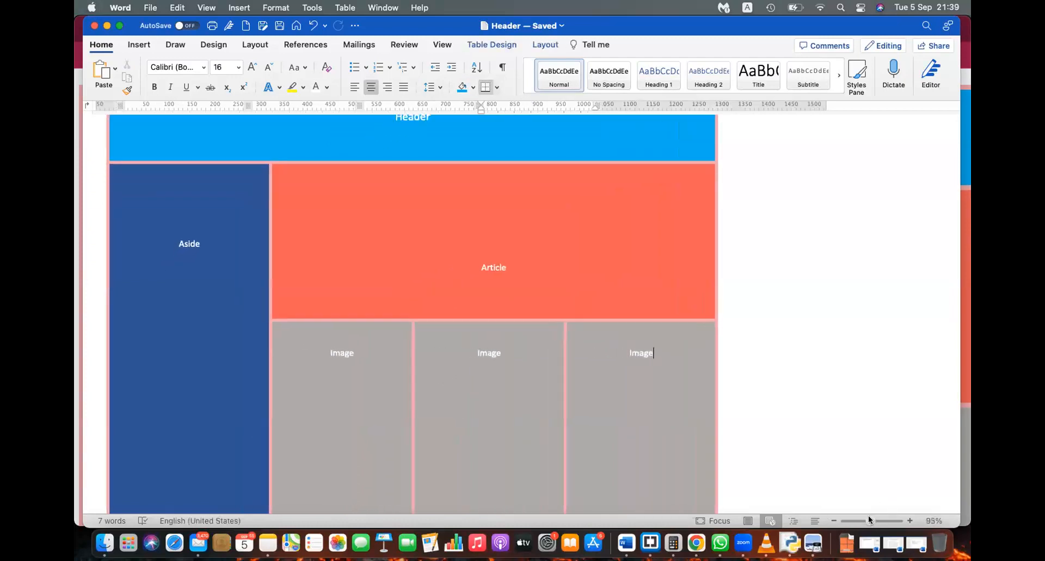
drag(461, 317, 464, 468)
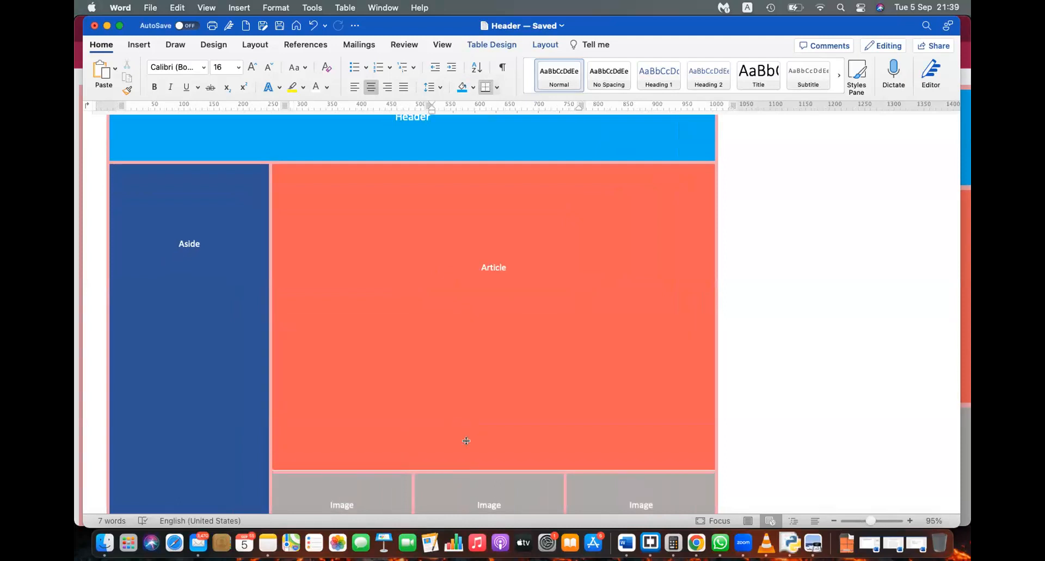
key(cmd+s)
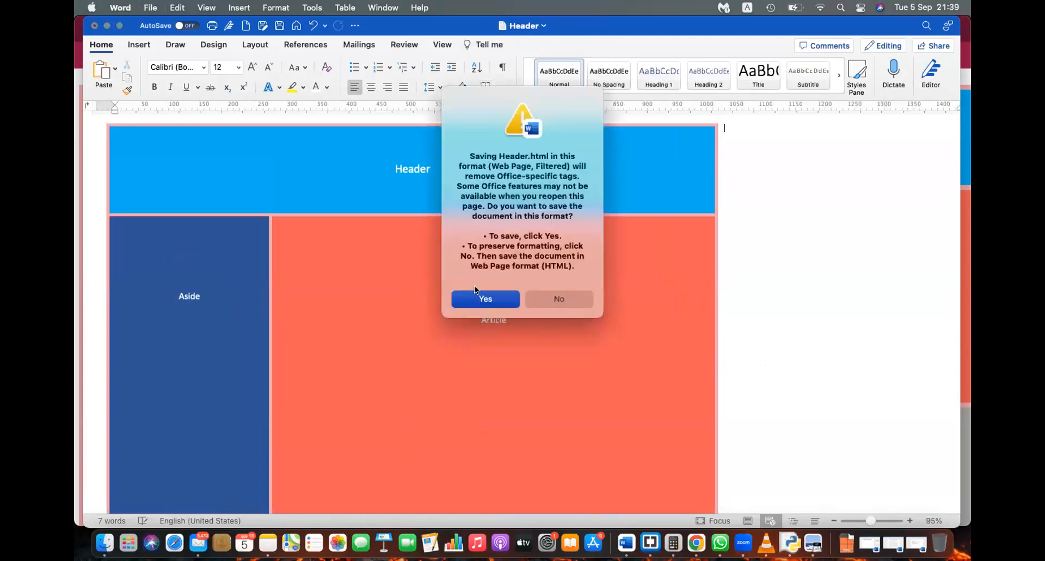
Step: Confirm the filtered save, reload Header.html in Chrome, check it at 67% and 100% zoom, then return to Word
click(481, 299)
key(cmd+Tab)
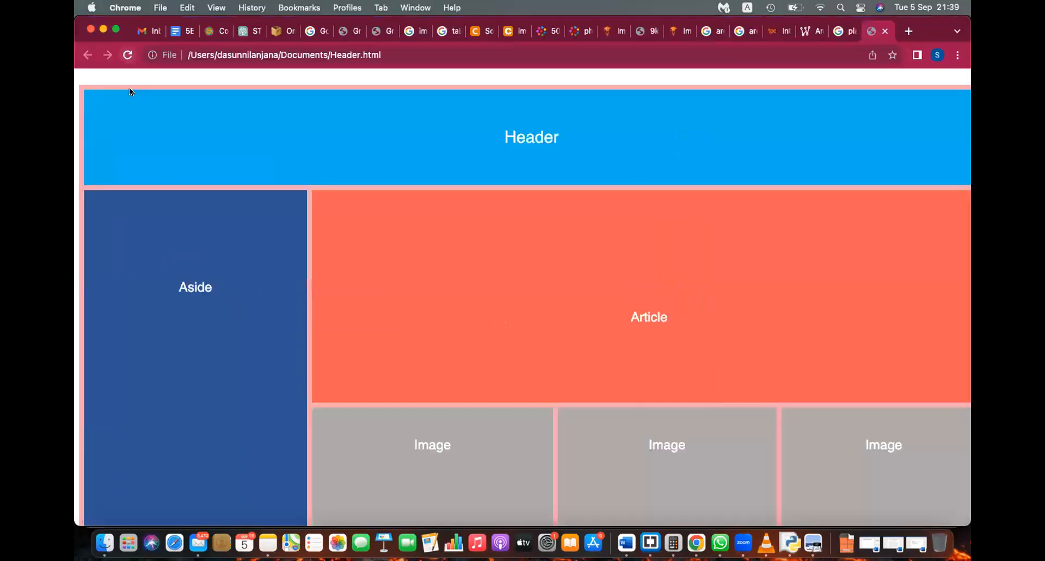
click(122, 48)
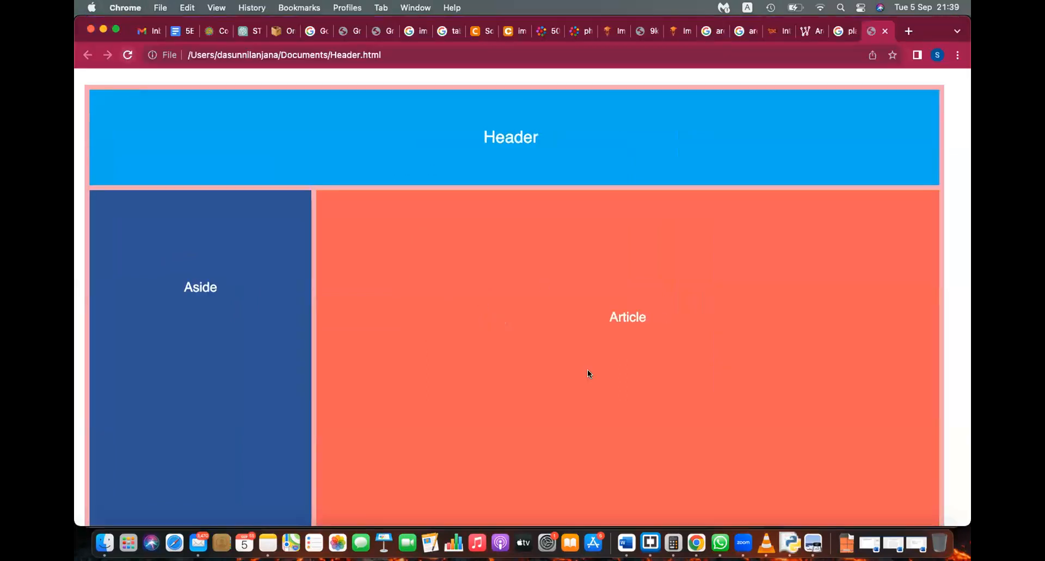
scroll(587, 369, down, 5)
scroll(587, 369, down, 5)
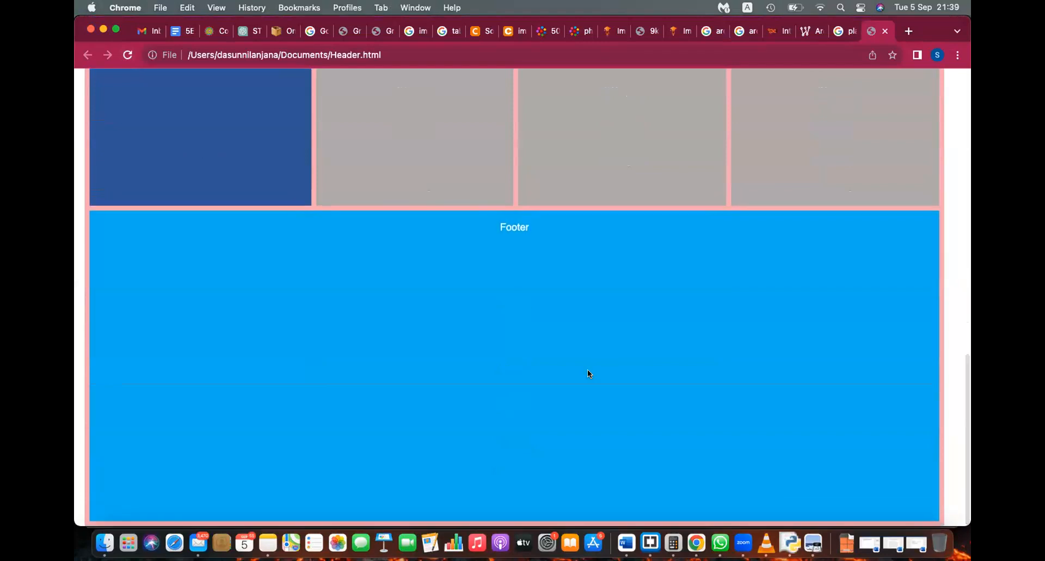
key(cmd+minus)
key(super+minus)
key(super+minus)
key(super+minus)
scroll(587, 369, up, 5)
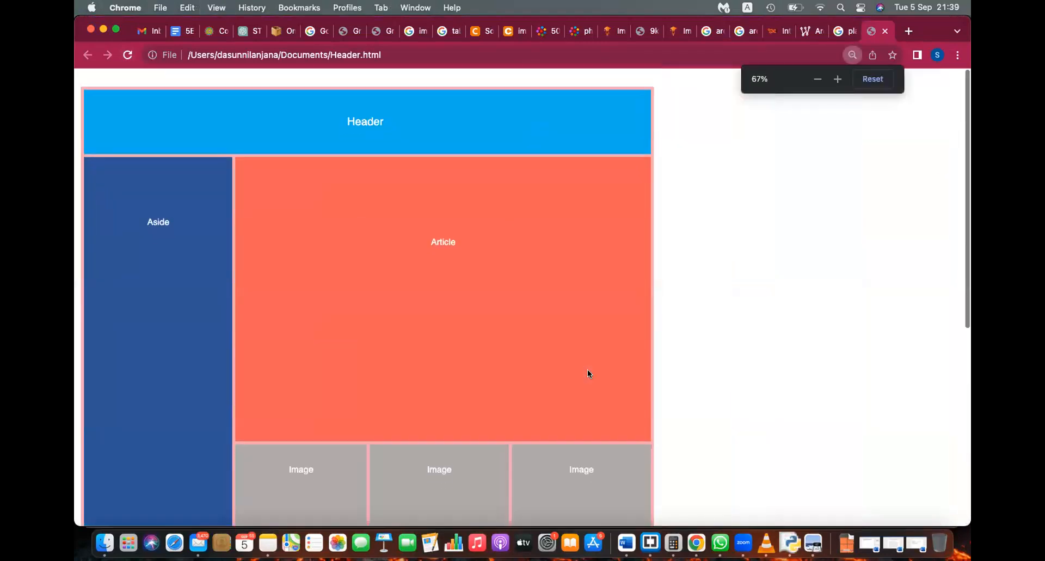
key(super+0)
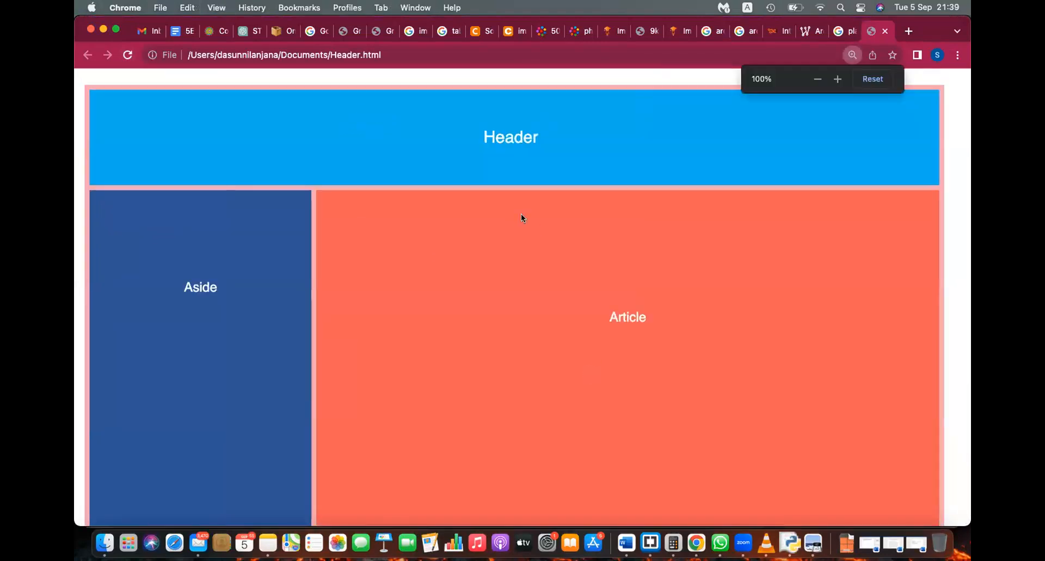
scroll(668, 350, down, 10)
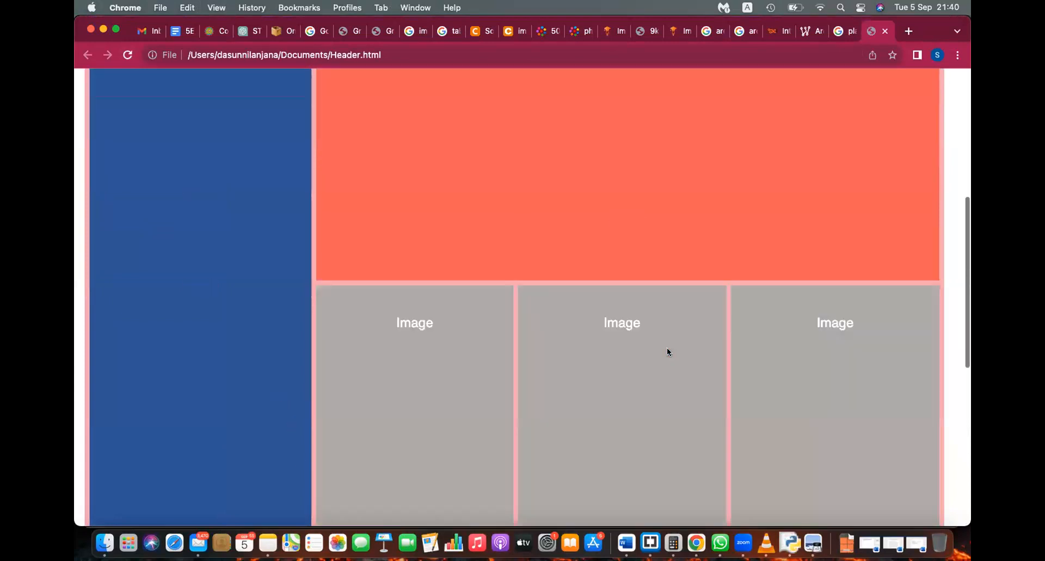
scroll(667, 349, up, 5)
scroll(809, 306, down, 7)
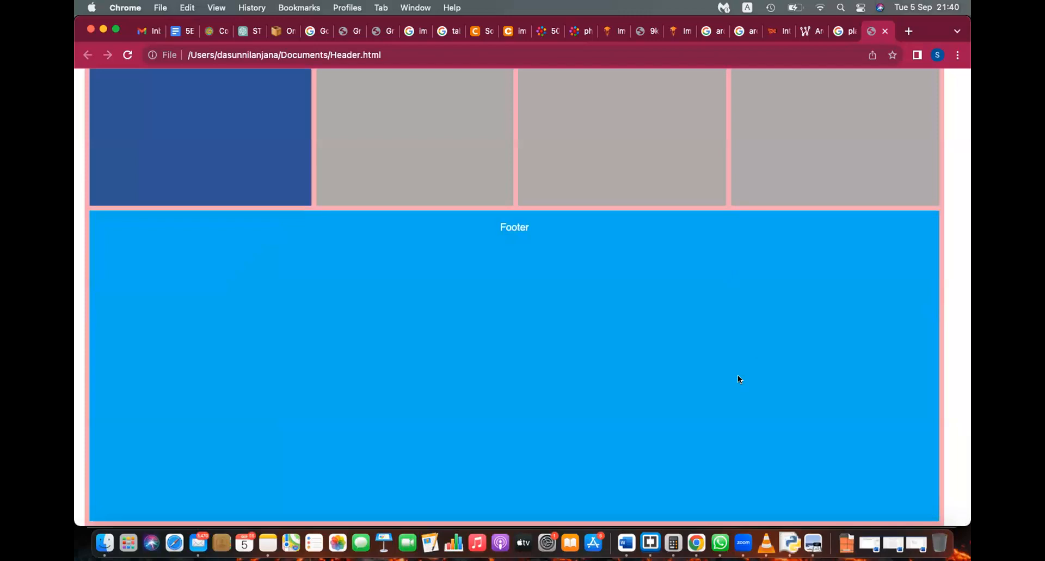
key(super+Tab)
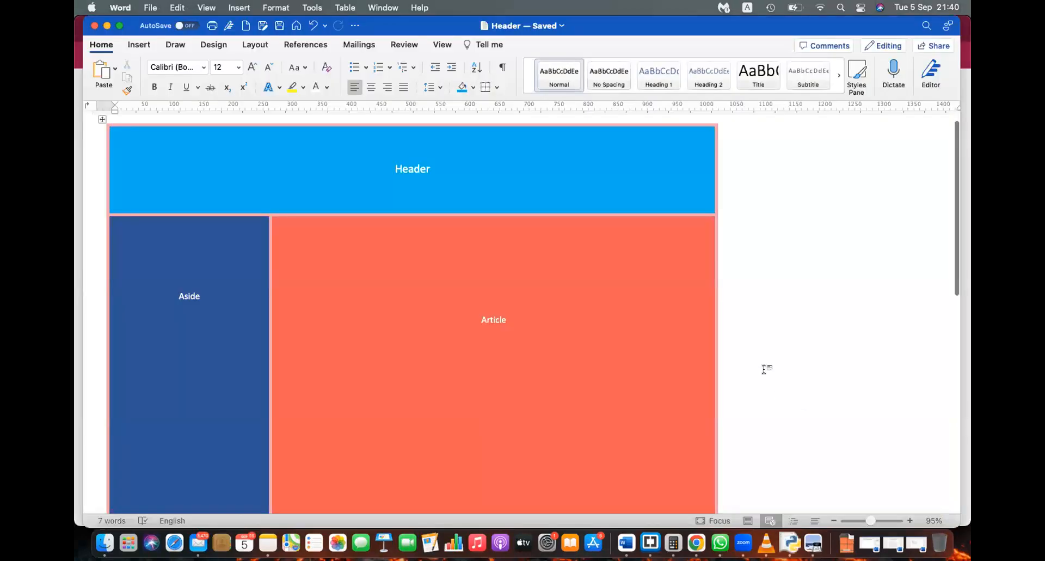
Step: Drag the Footer row up to a thin strip, shorten the Image row, and save as filtered HTML
scroll(764, 366, down, 10)
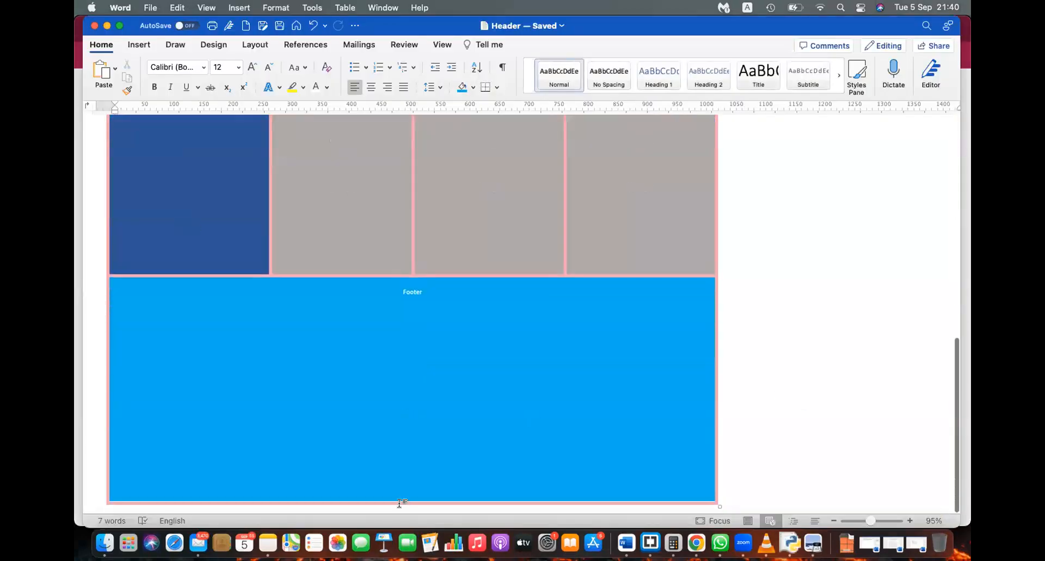
drag(401, 499, 403, 362)
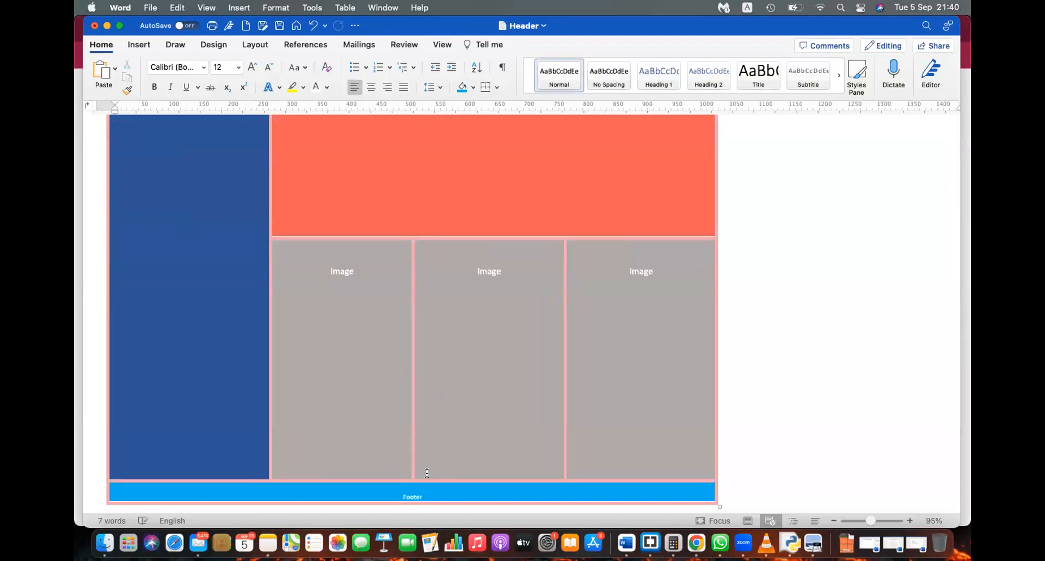
drag(427, 477, 426, 369)
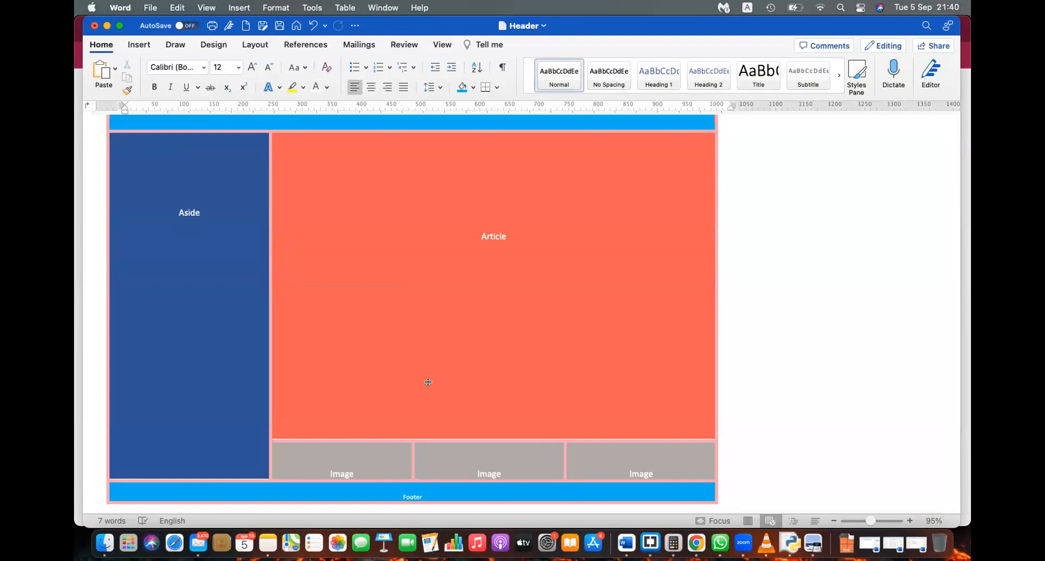
key(super+s)
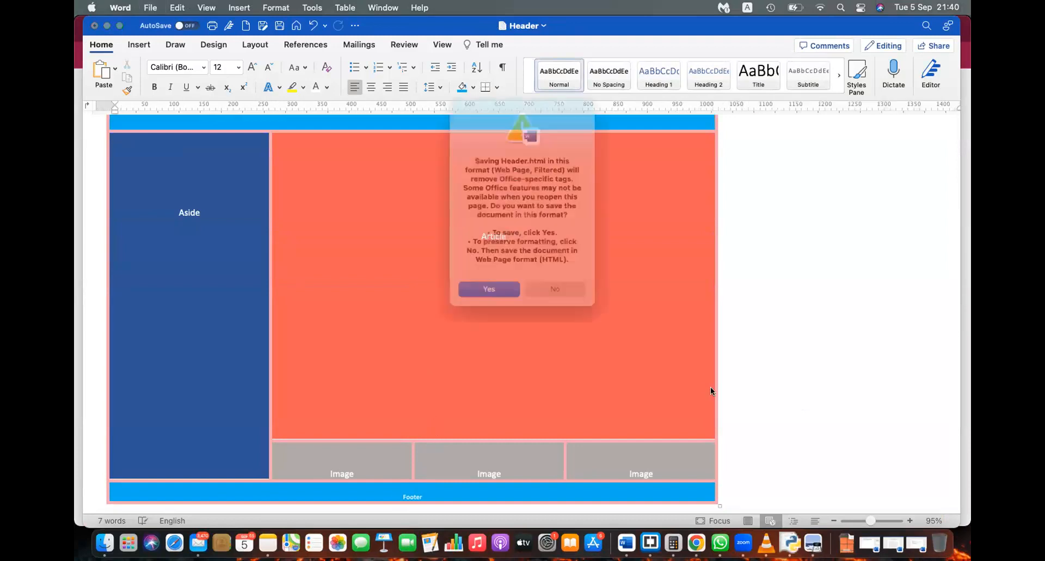
Step: Confirm the filtered web page save and reload Header.html in Chrome
click(495, 299)
key(super+Tab)
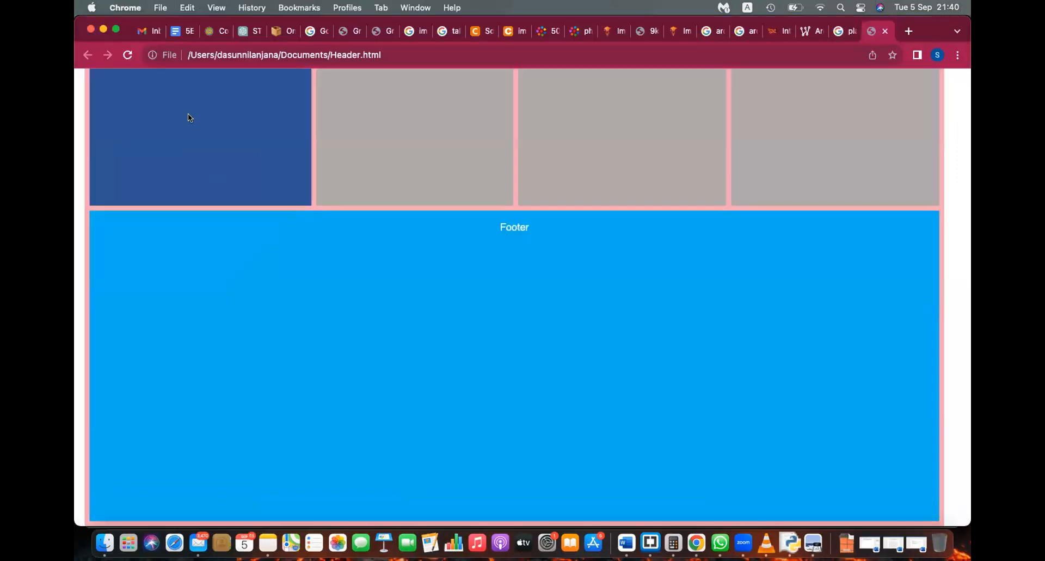
click(127, 54)
Step: Review the thin Footer and short Image row, then return to the Word document
scroll(415, 269, up, 4)
scroll(416, 270, down, 4)
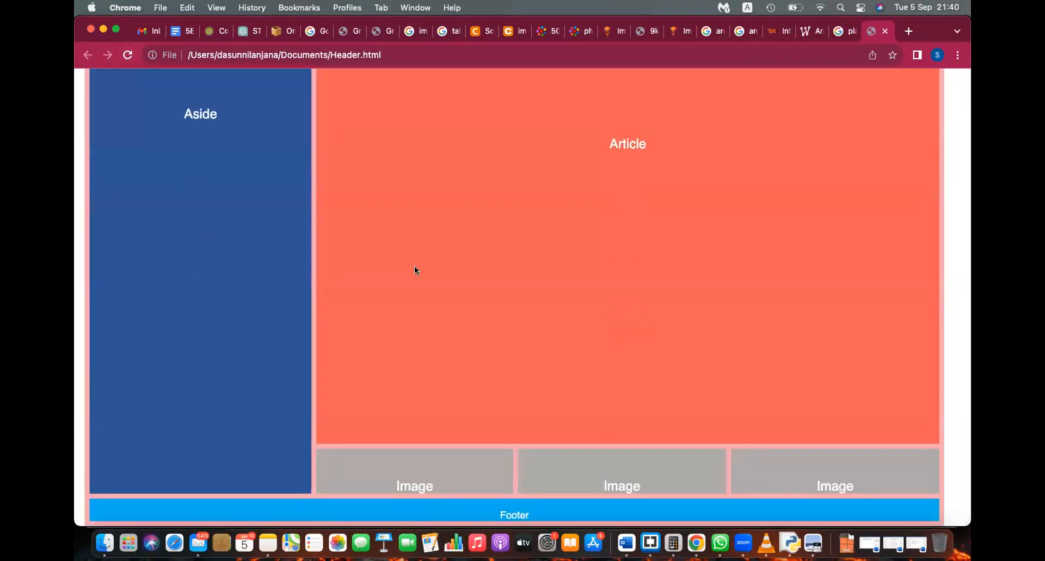
scroll(415, 270, up, 4)
scroll(416, 270, down, 5)
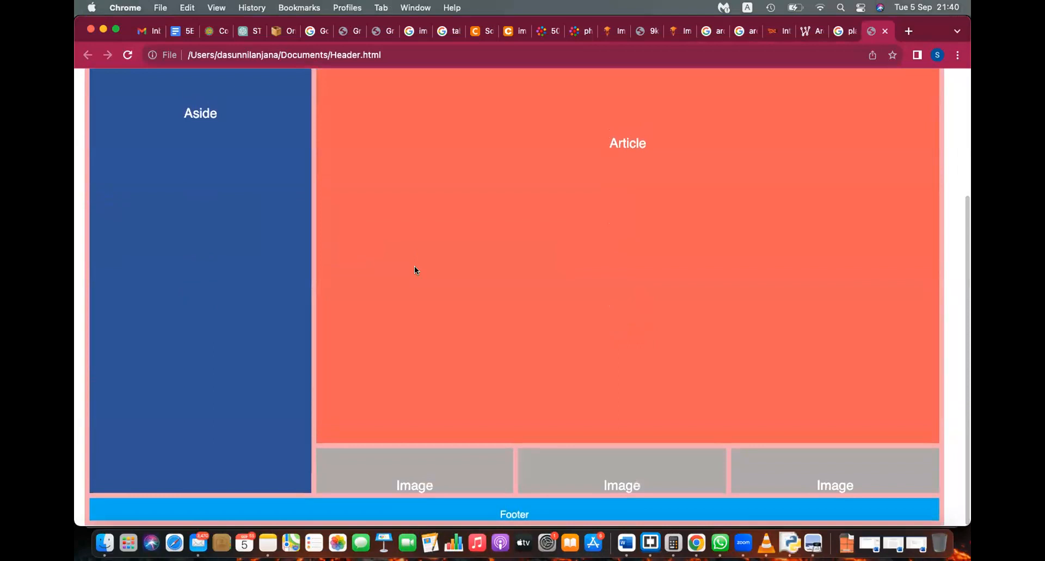
key(super+Tab)
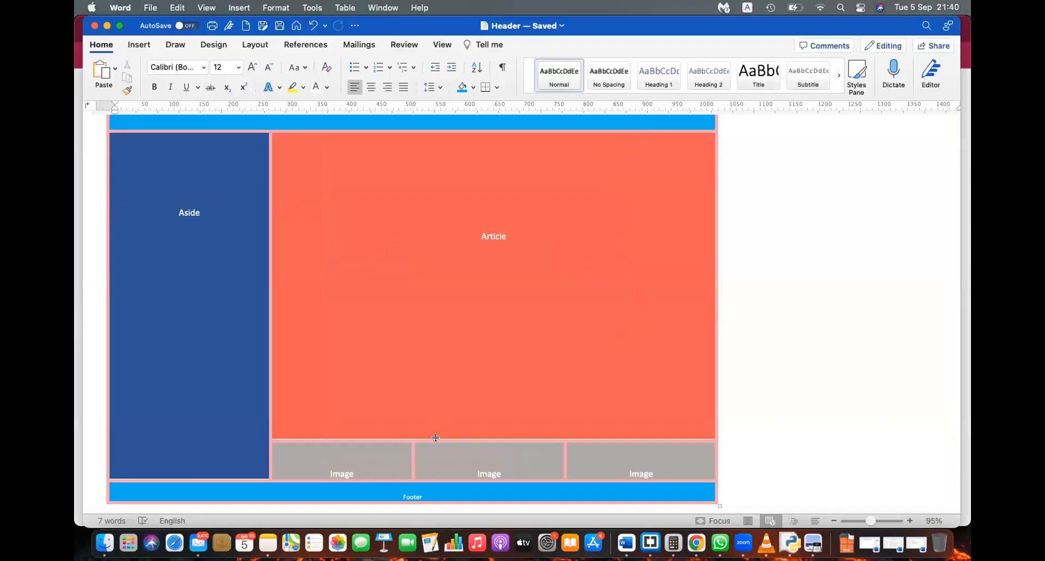
scroll(434, 433, up, 3)
Step: Shorten the Article row and make the Image row taller in the layout table
drag(442, 382, 441, 368)
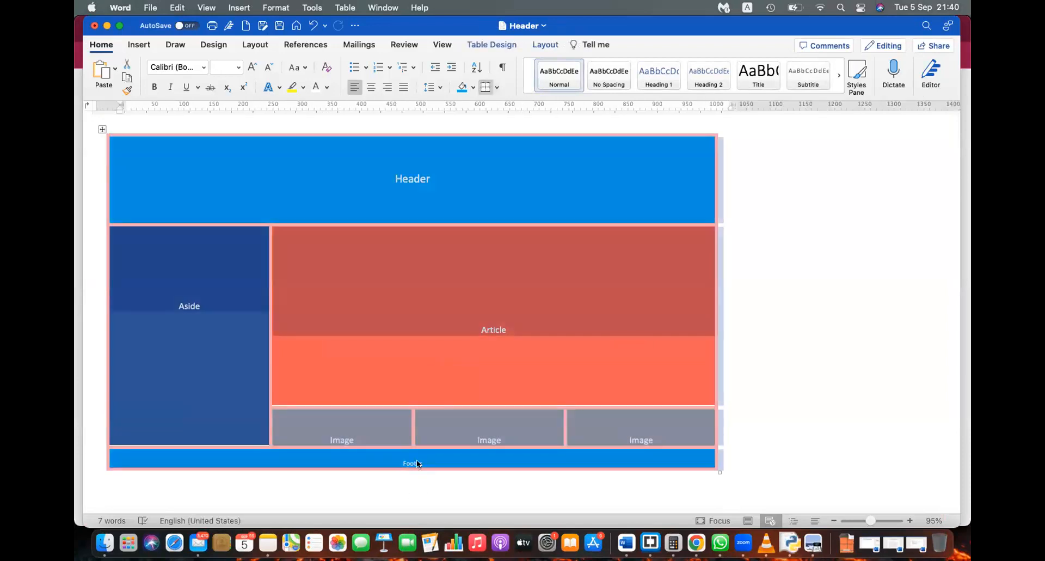
drag(417, 446, 421, 516)
click(805, 299)
Step: Resave Header.html as a filtered web page and reload it in Chrome to check the taller Image boxes
key(super+s)
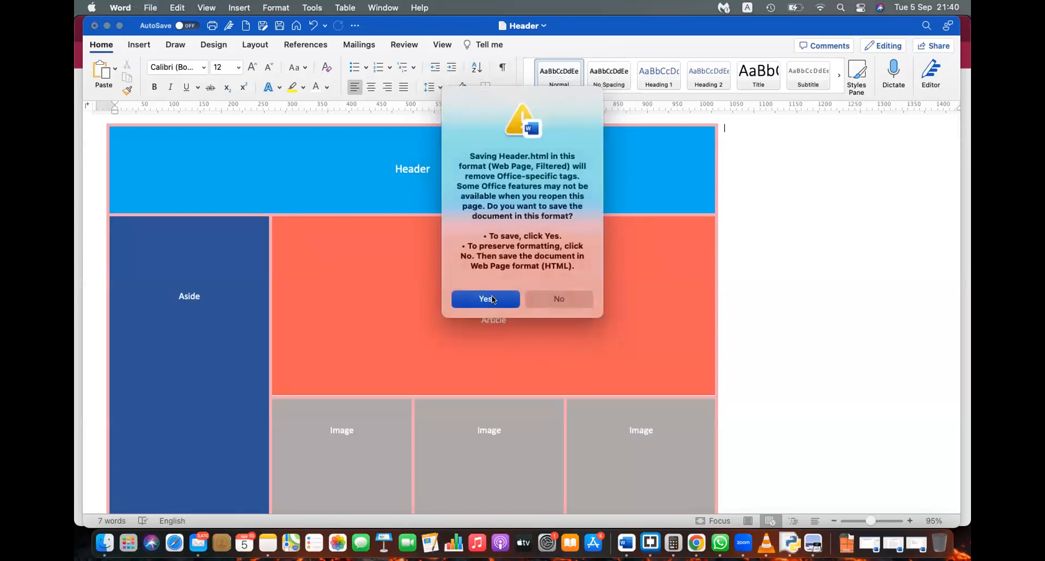
click(486, 299)
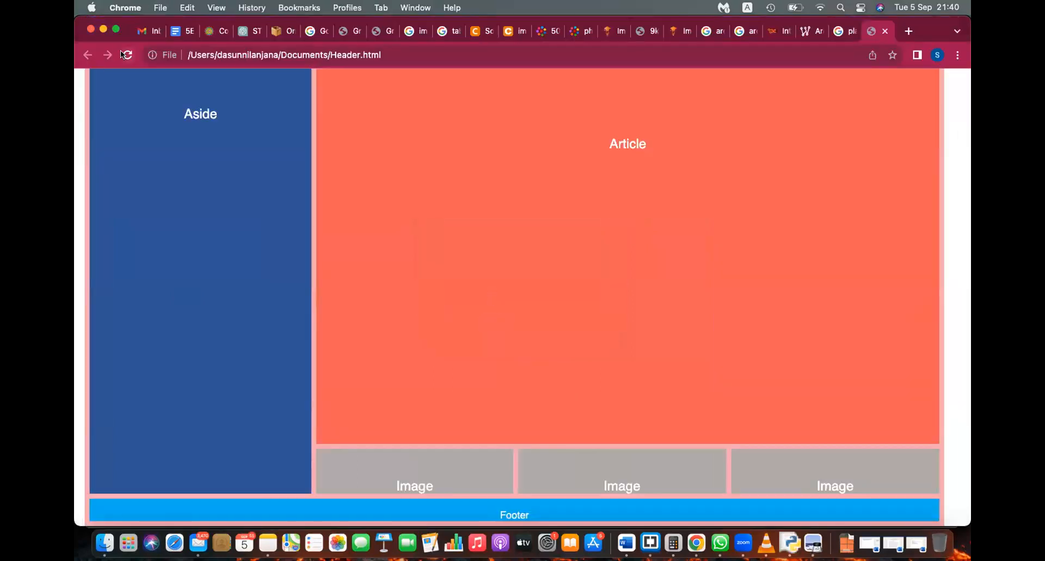
click(122, 52)
scroll(514, 206, up, 2)
scroll(514, 206, down, 2)
scroll(514, 202, up, 3)
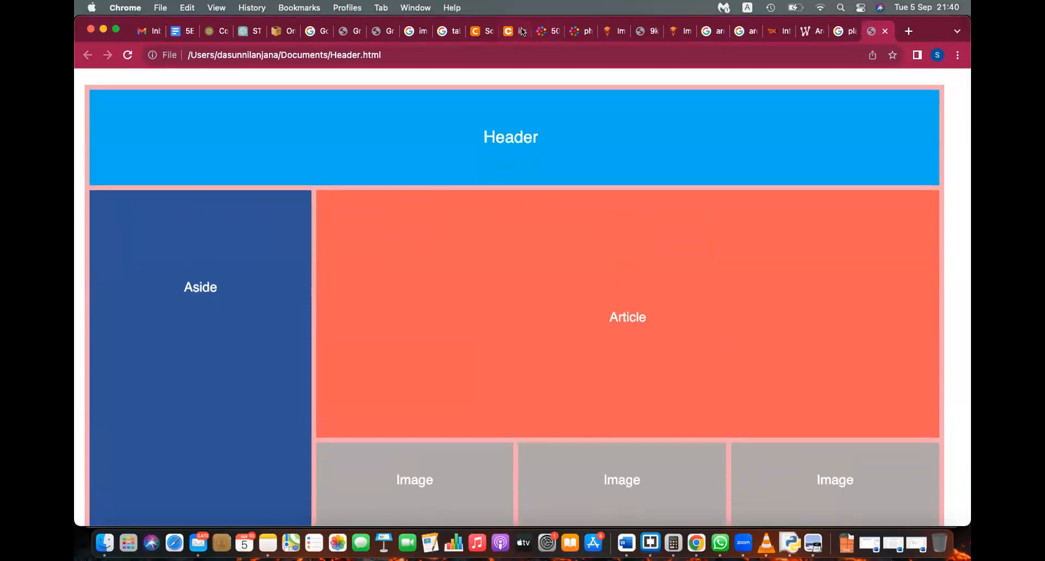